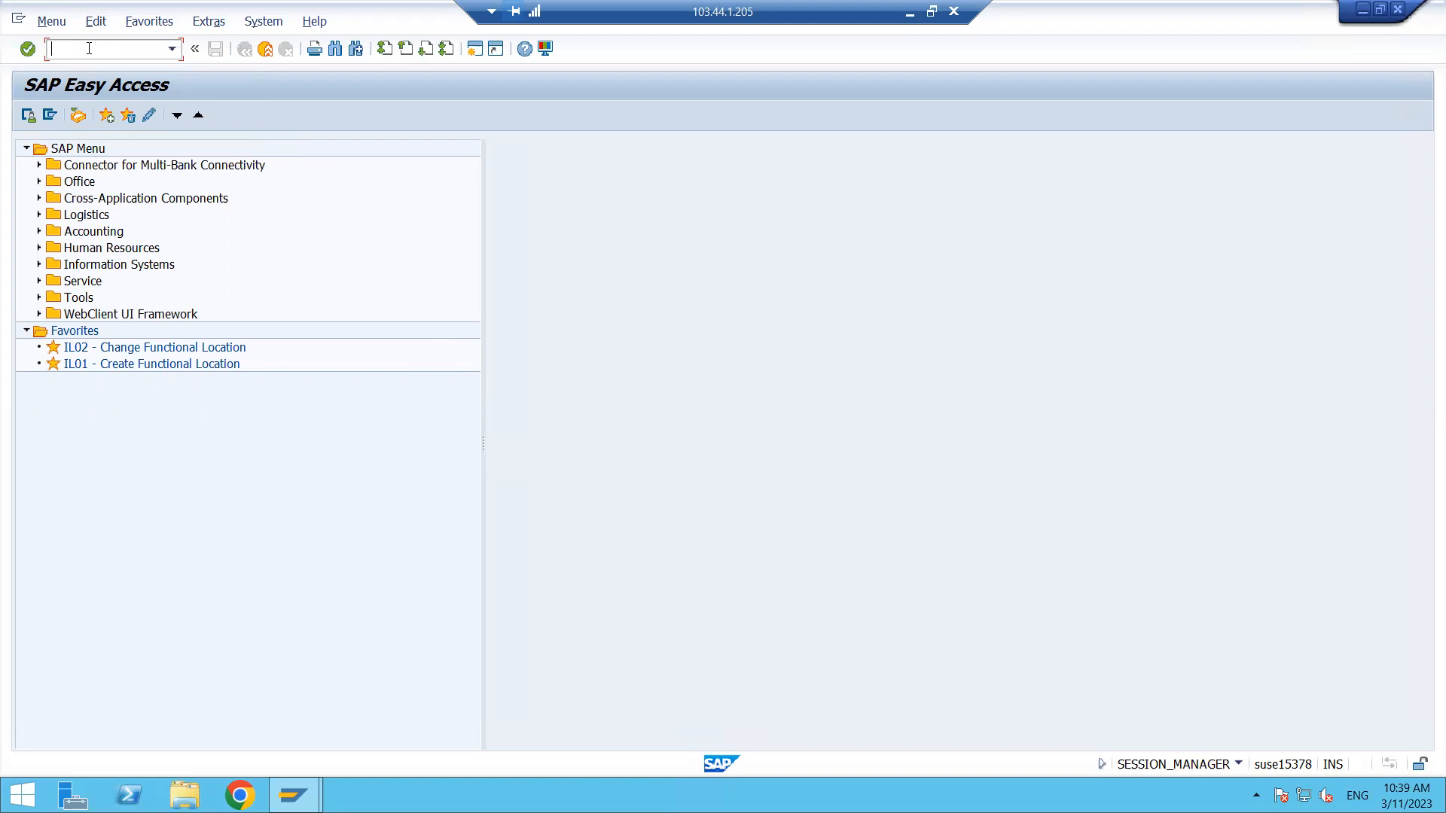
# - Browse the customizing guide to Purchasing under Materials Management, then return to the main menu
pyautogui.write('SPRO')
pyautogui.press('Return')
pyautogui.click(78, 116)
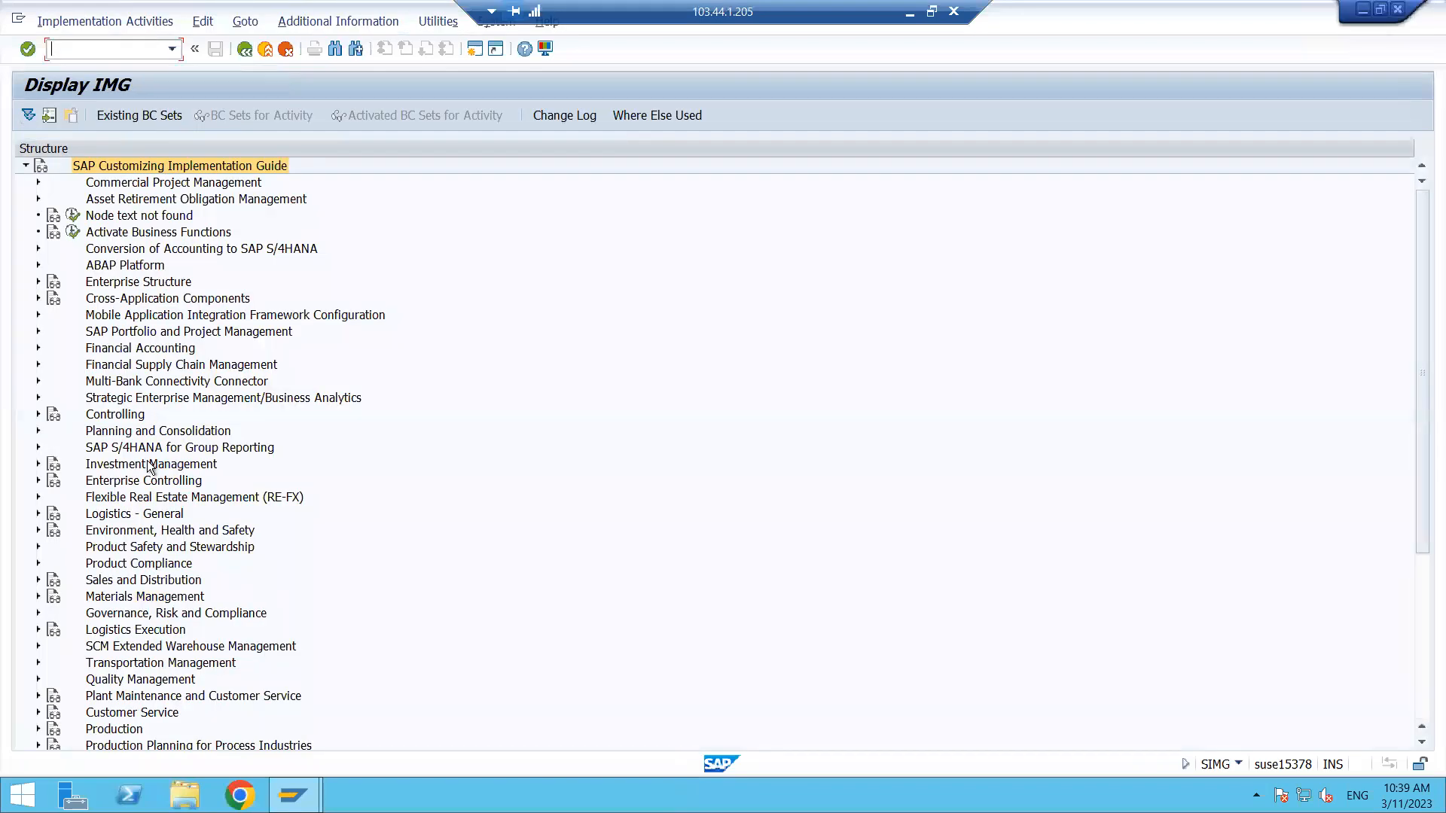
pyautogui.click(141, 596)
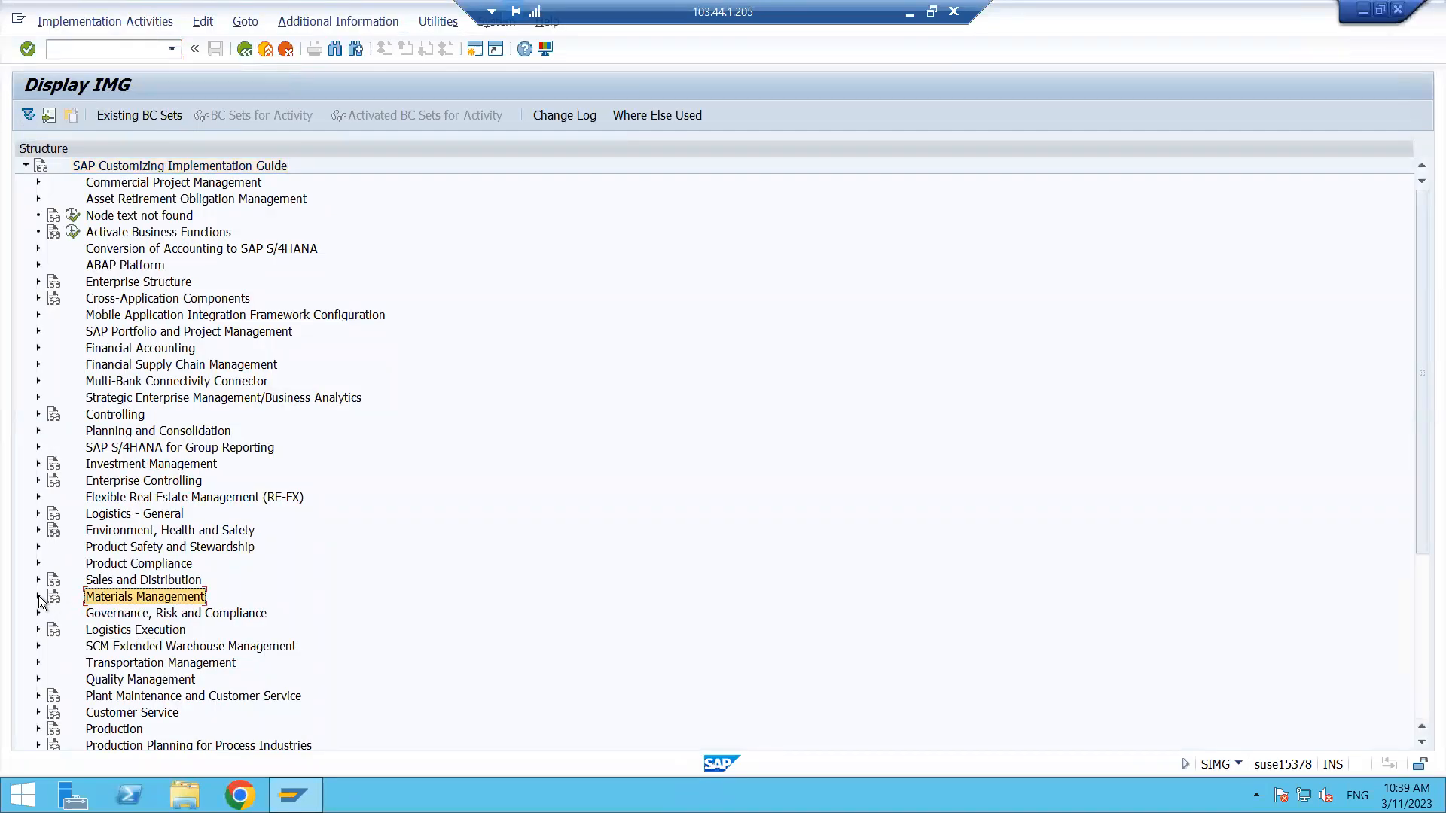
pyautogui.click(39, 597)
pyautogui.click(51, 631)
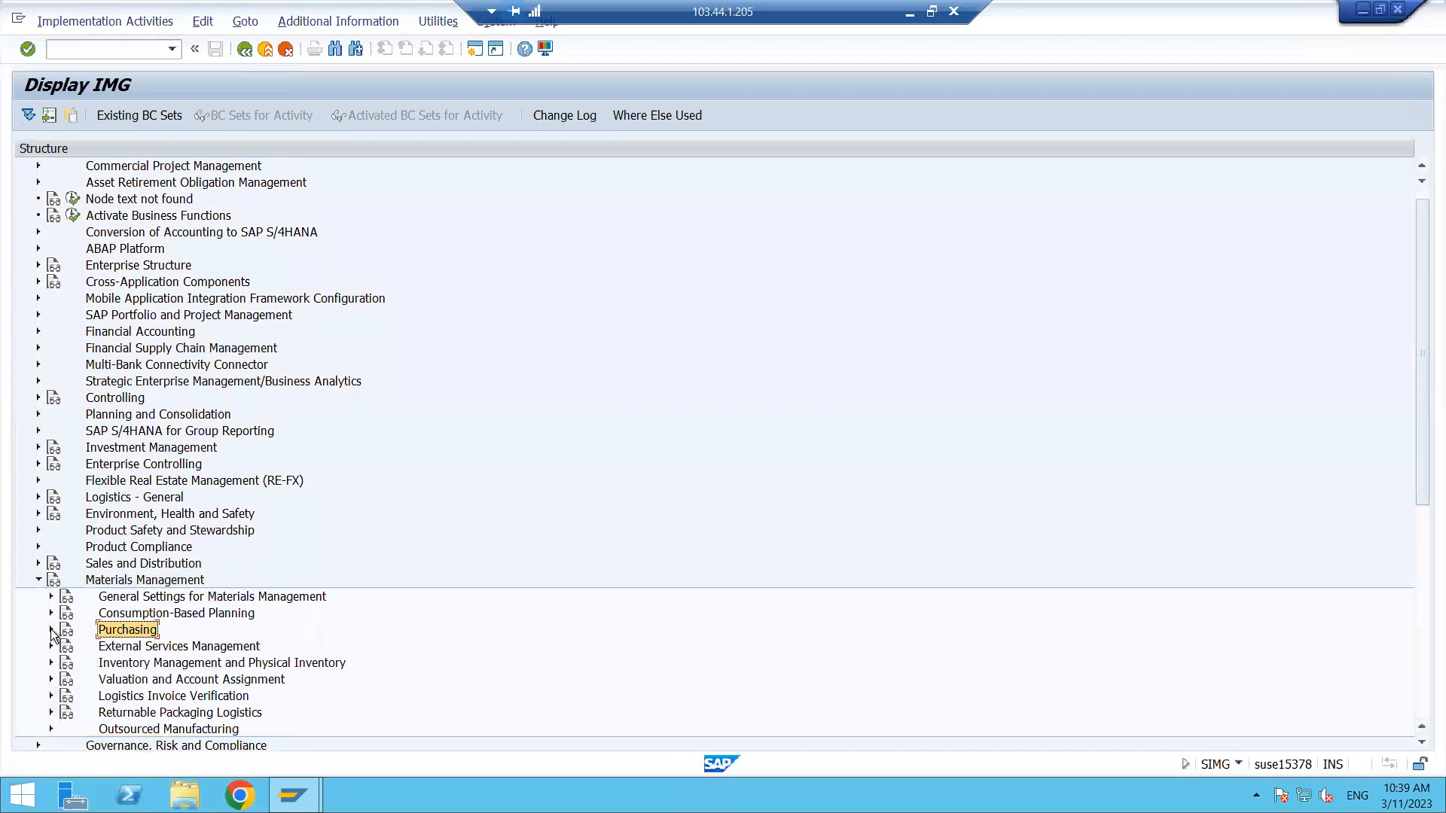
pyautogui.click(51, 631)
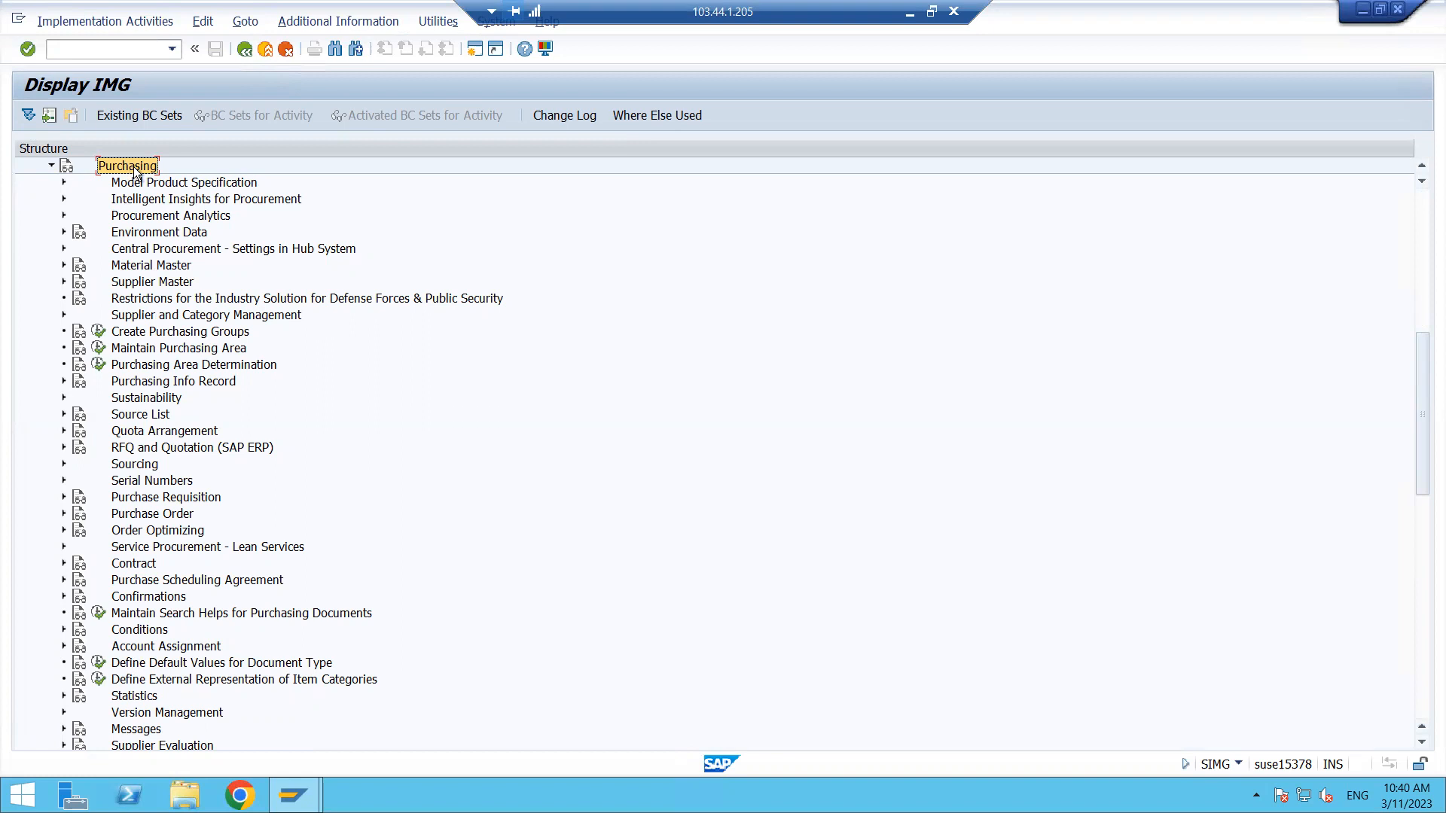
pyautogui.click(125, 50)
pyautogui.write('/n')
pyautogui.press('Return')
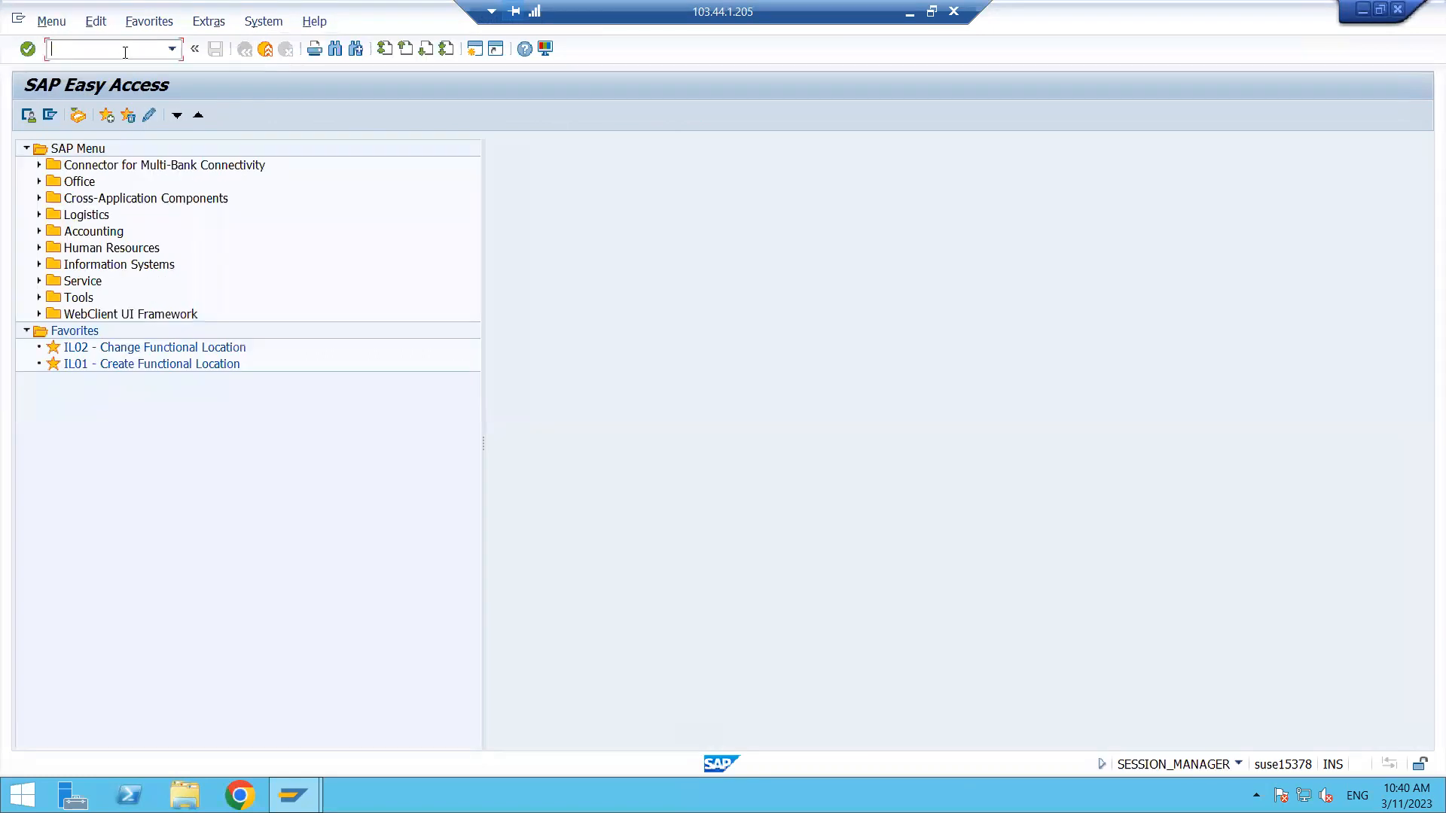
# - Open the Purchasing customizing menu with transaction OLME and expand the Contract node
pyautogui.write('OLME')
pyautogui.press('Return')
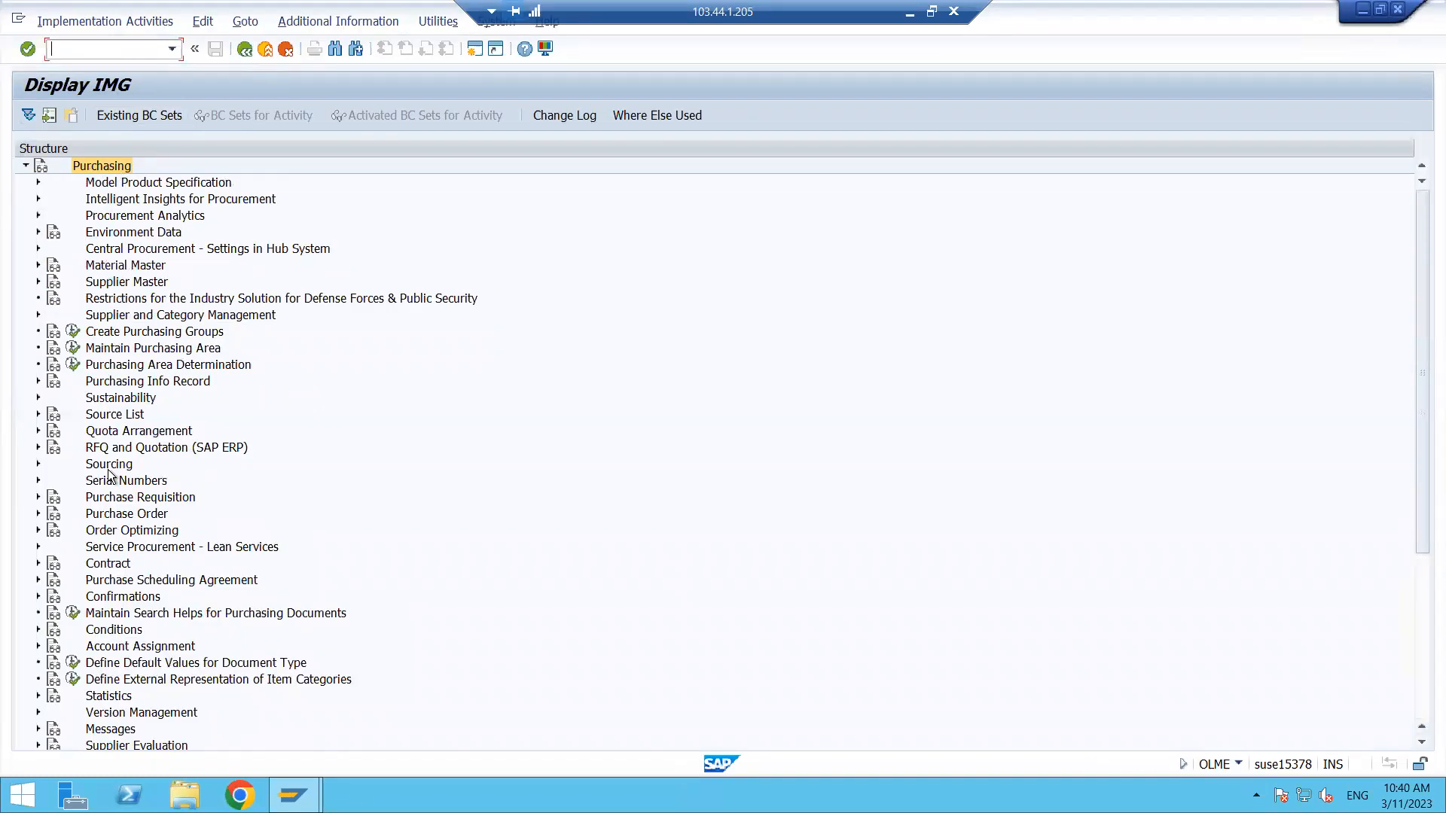
pyautogui.click(104, 169)
pyautogui.click(117, 566)
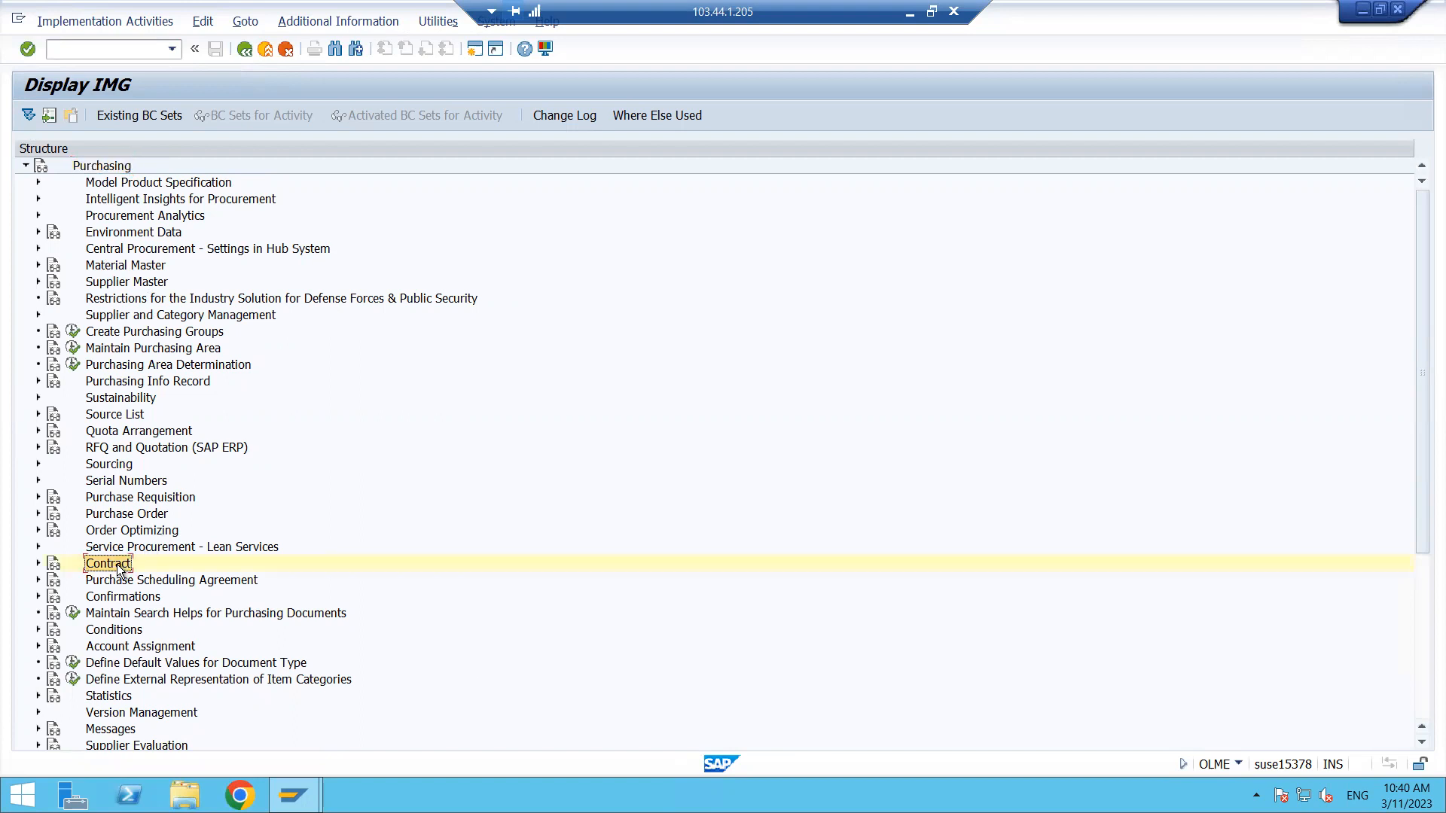
pyautogui.click(38, 565)
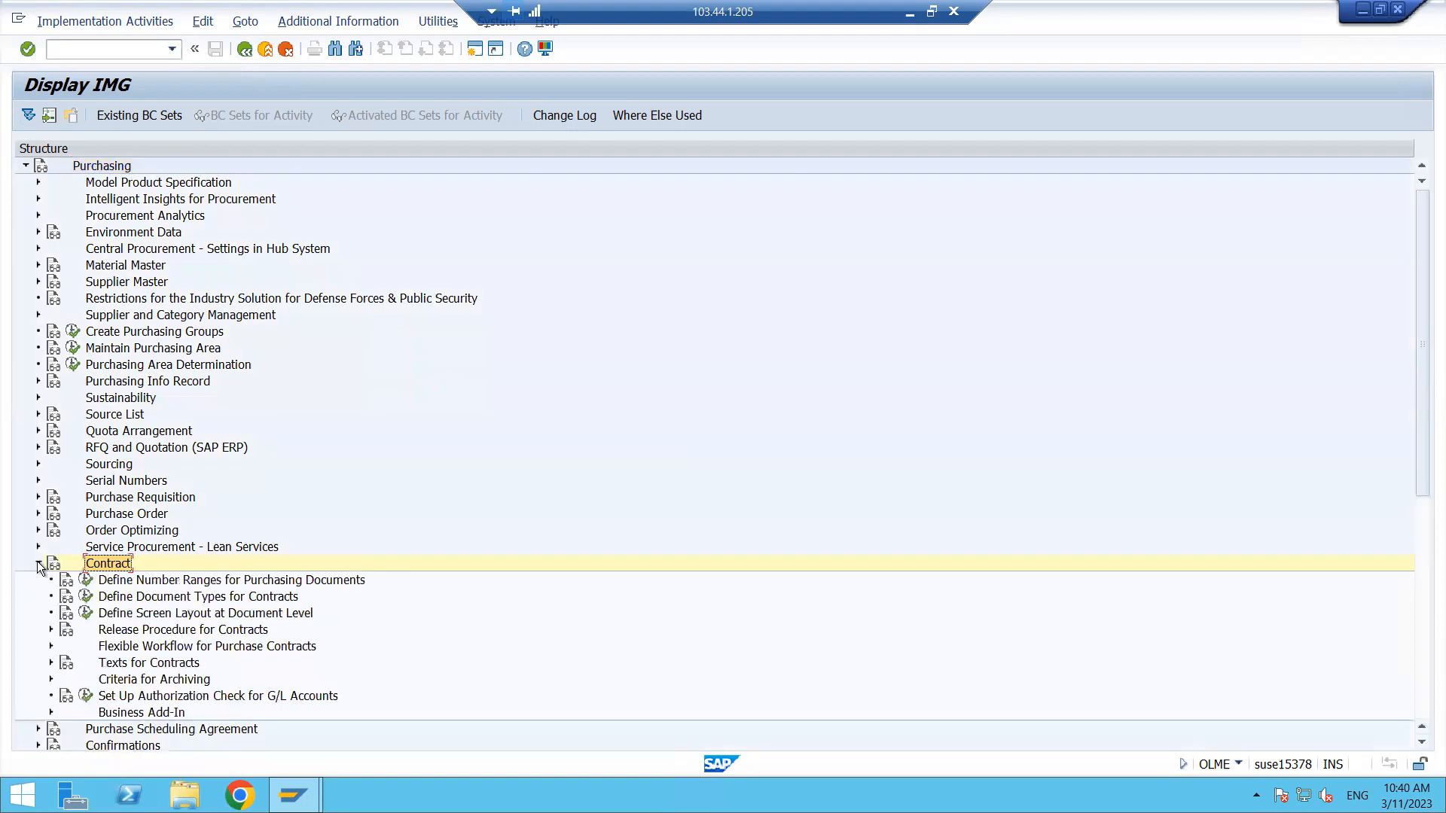
# - Open the number range intervals for purchasing documents for editing
pyautogui.click(150, 586)
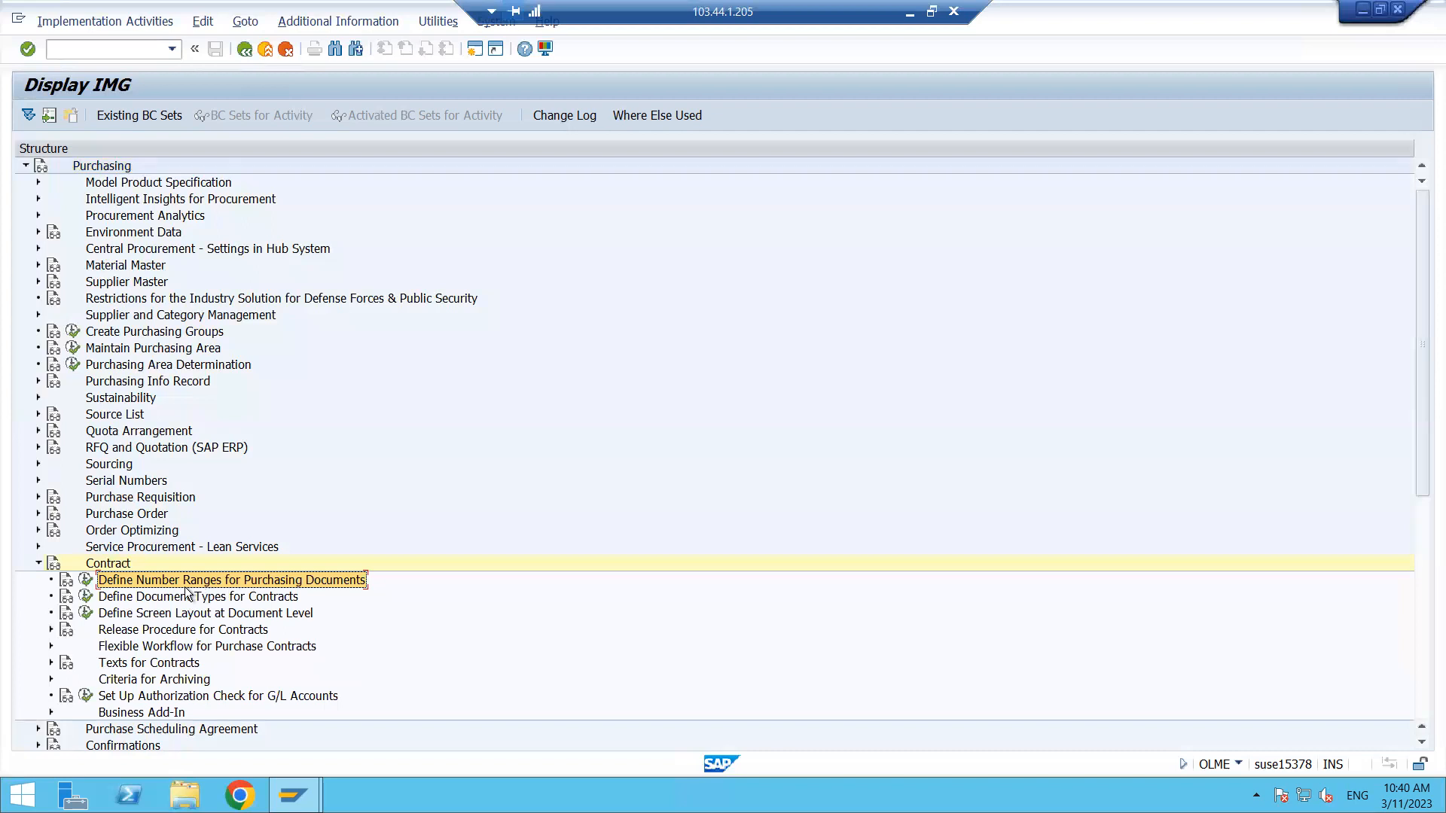
pyautogui.click(86, 582)
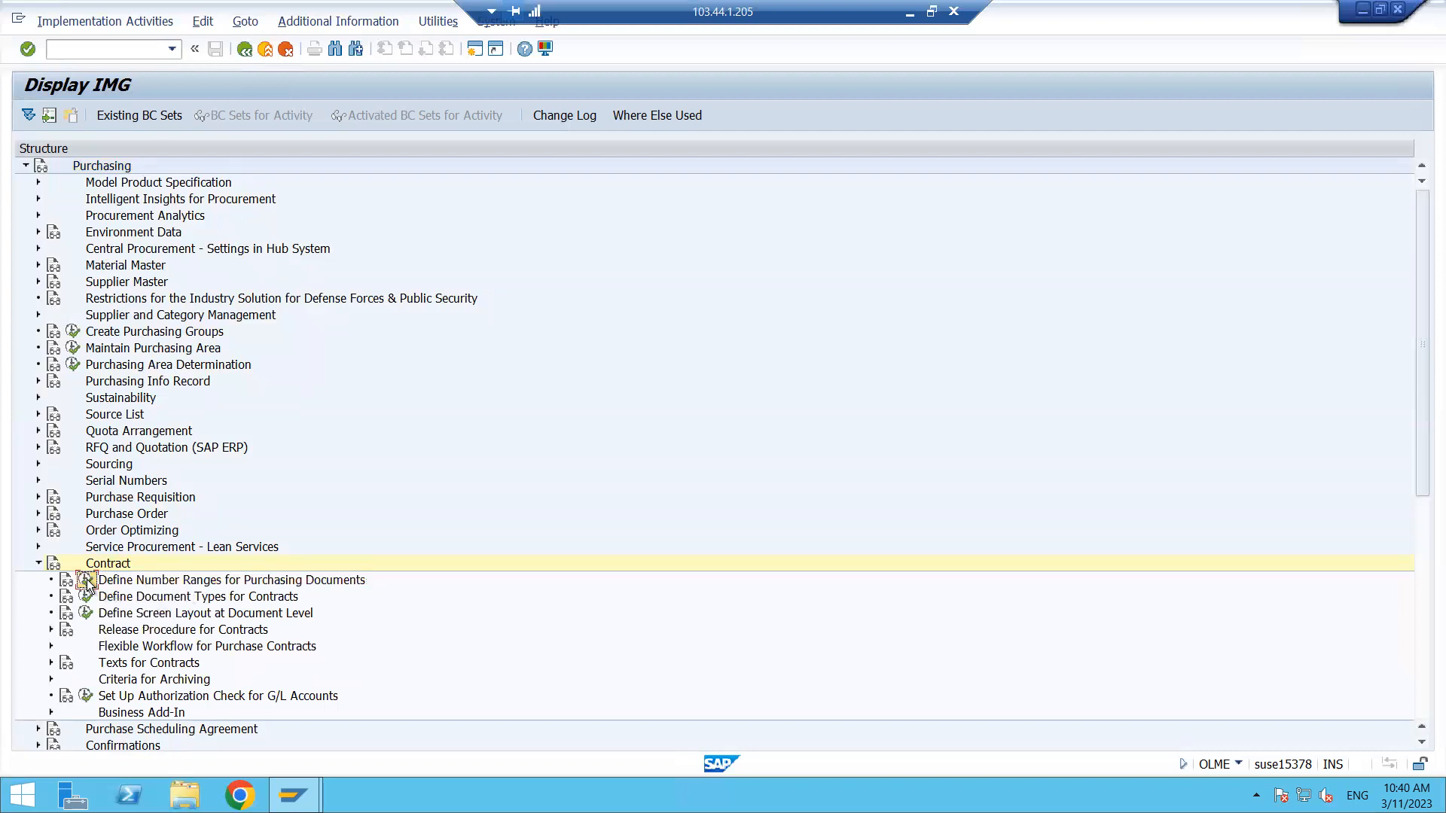
pyautogui.click(264, 196)
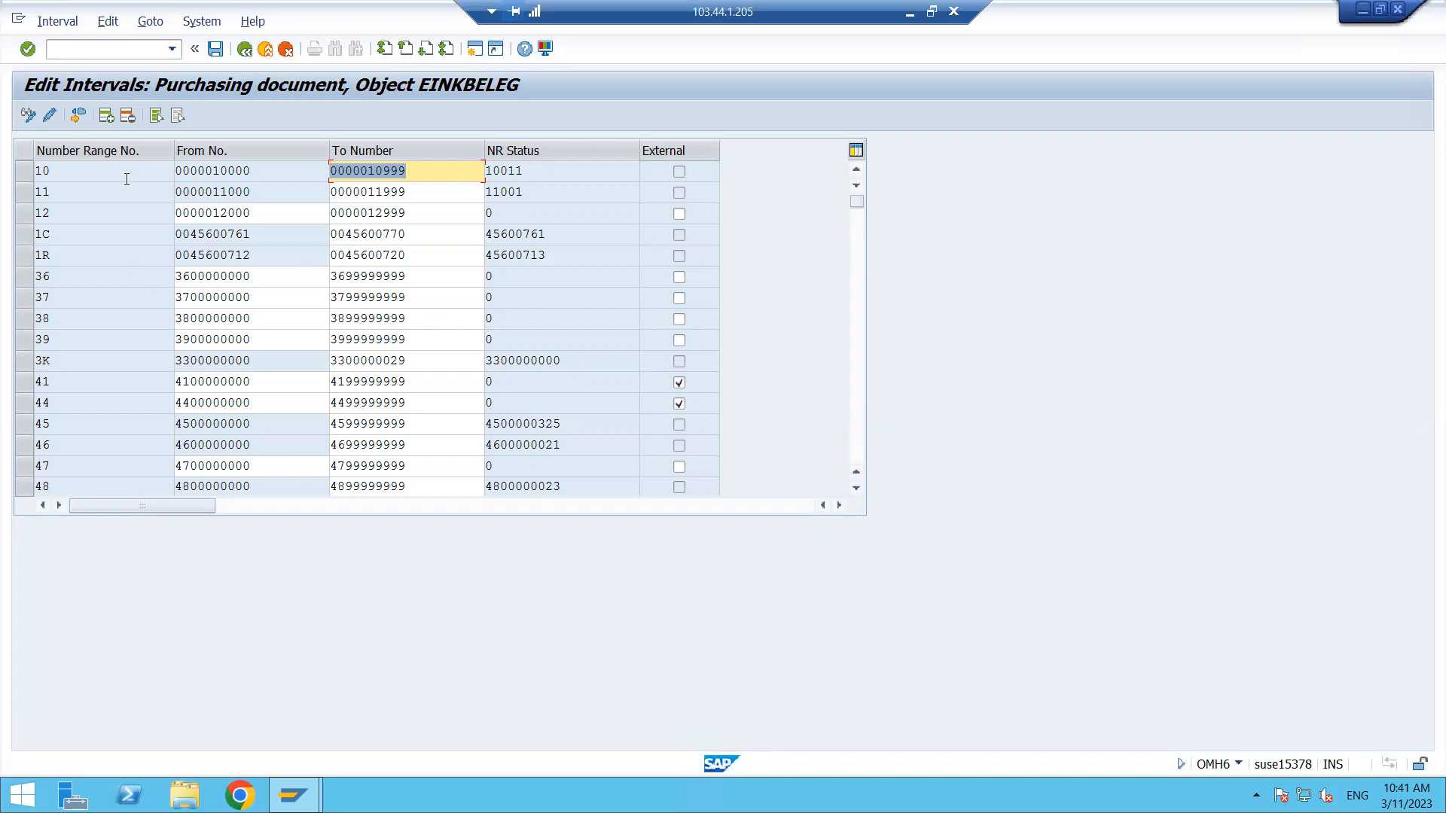
pyautogui.click(107, 117)
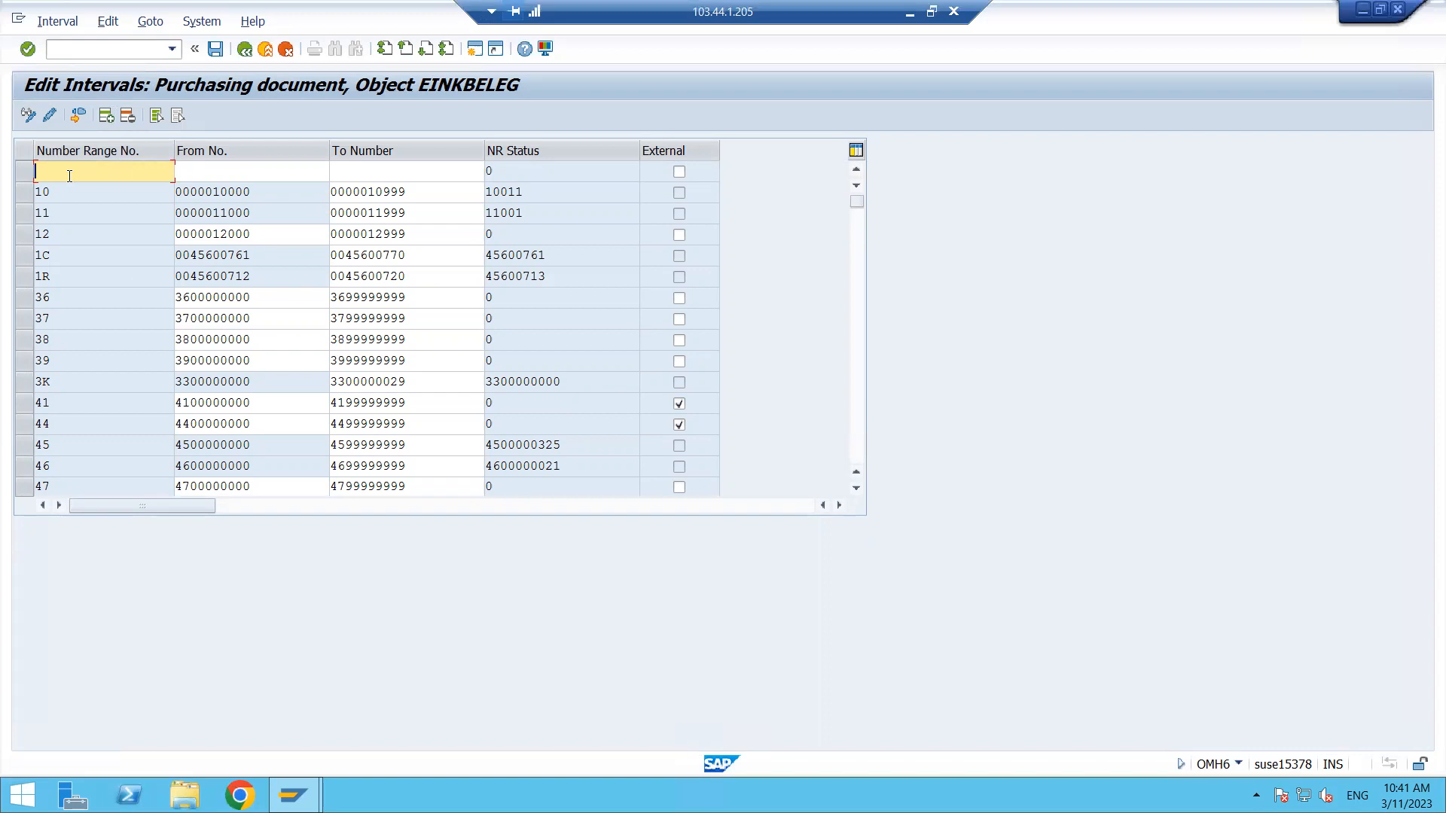
pyautogui.write('ZT')
pyautogui.click(249, 167)
pyautogui.write('7')
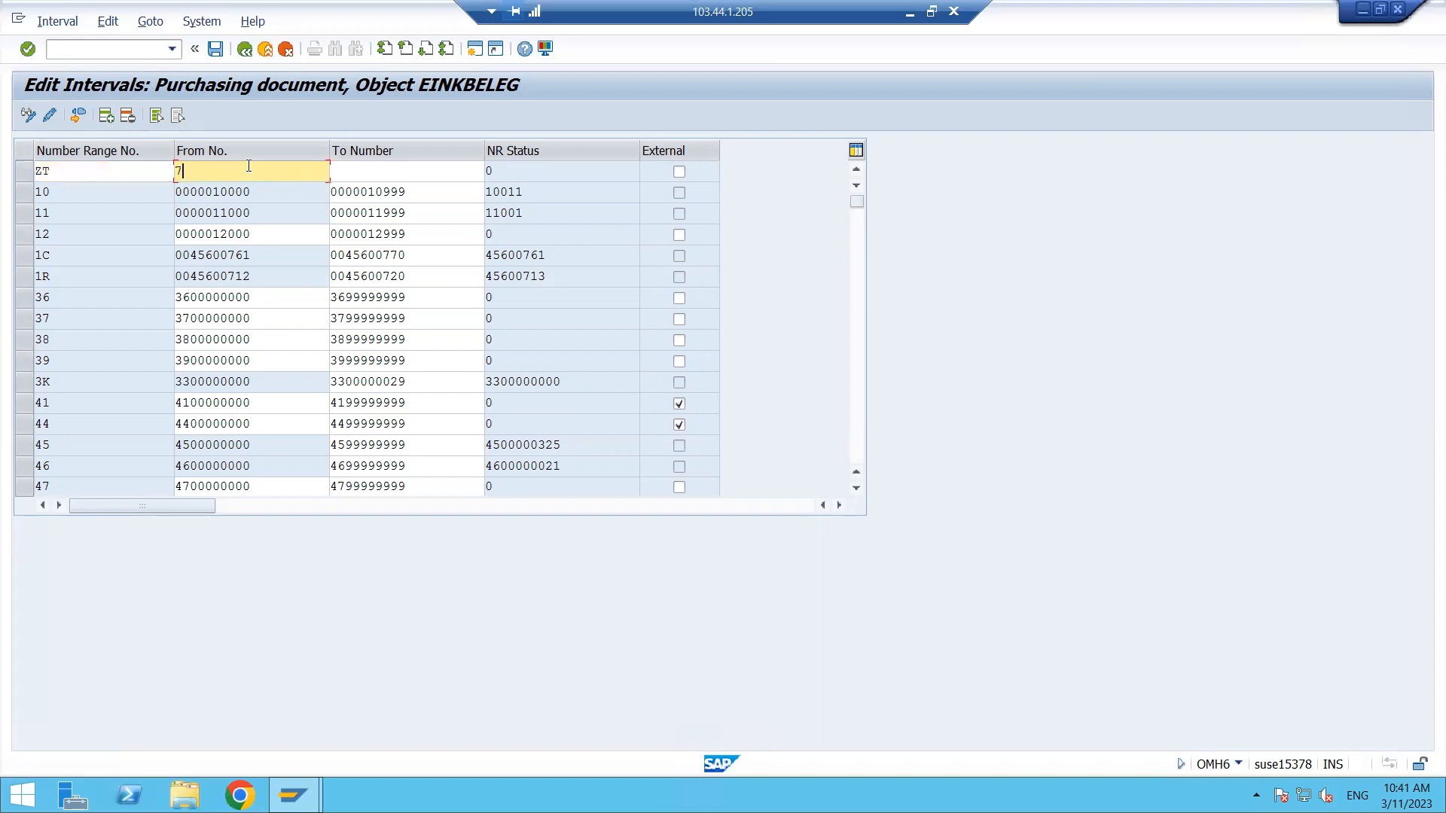
pyautogui.write('800000000')
pyautogui.moveTo(252, 170); pyautogui.dragTo(69, 174)
pyautogui.hotkey('ctrl', 'c')
pyautogui.click(360, 169)
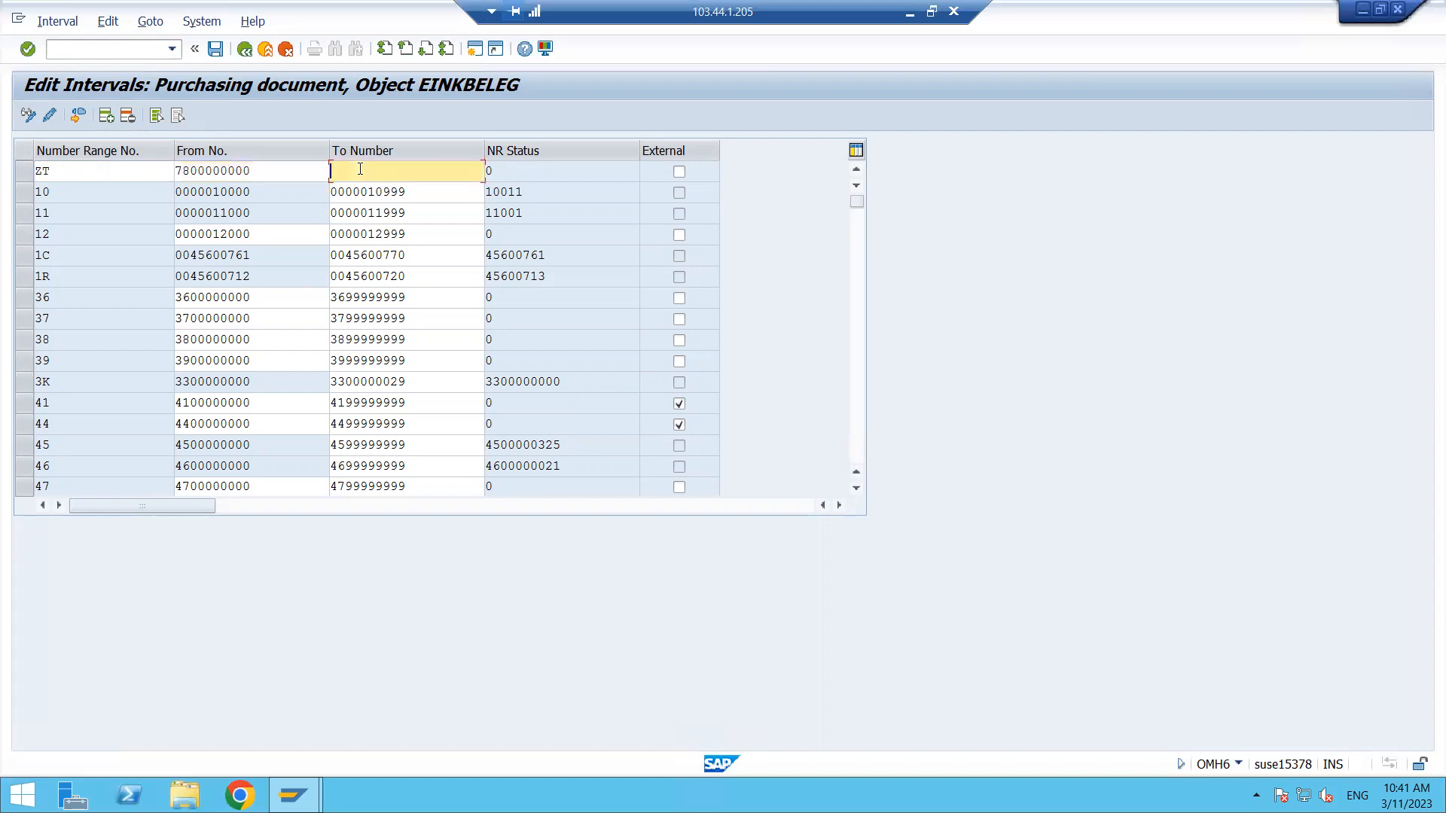
pyautogui.hotkey('ctrl', 'v')
pyautogui.press('BackSpace')
pyautogui.press('BackSpace')
pyautogui.write('20')
pyautogui.press('Return')
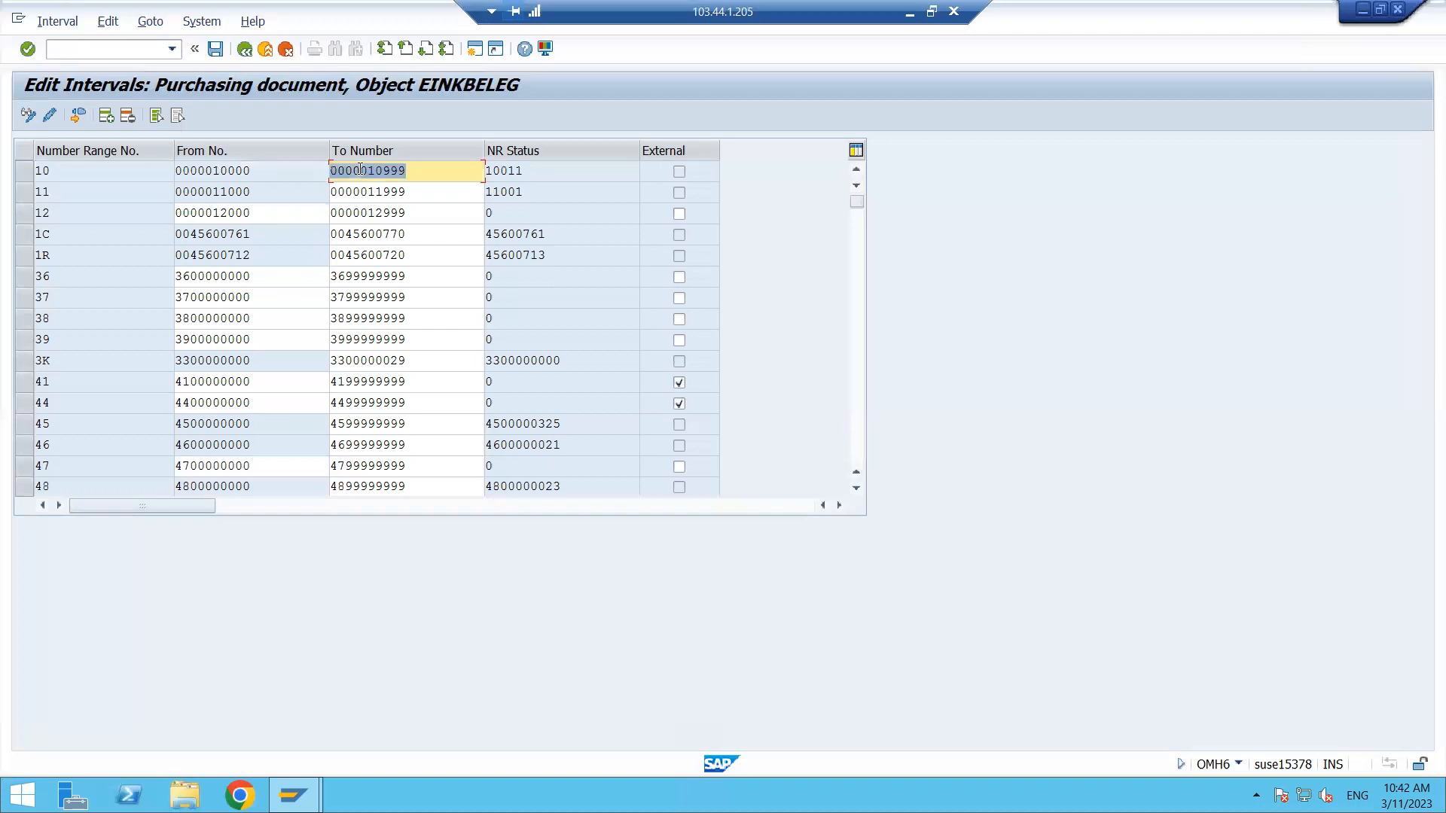
pyautogui.click(222, 51)
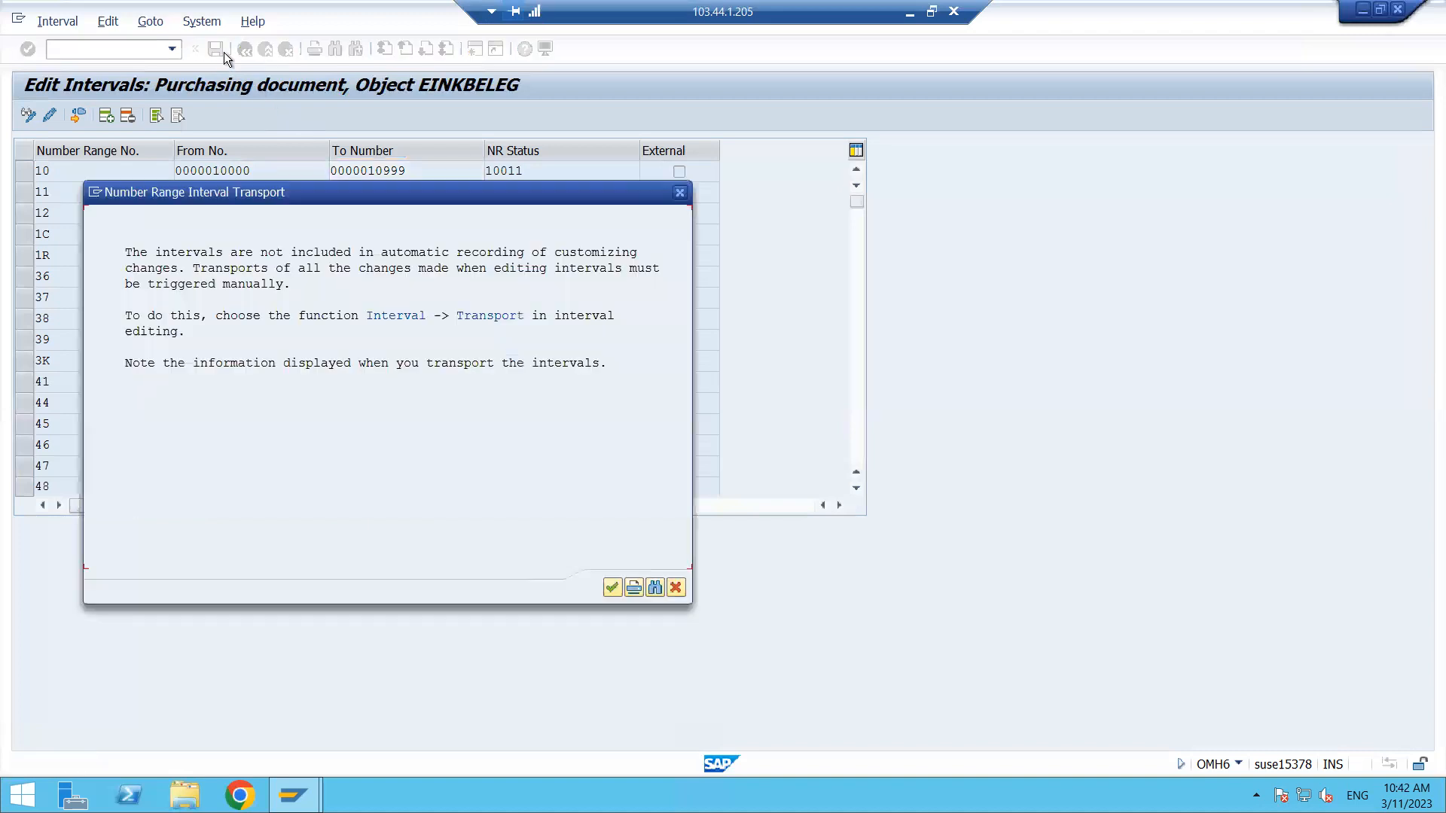
pyautogui.click(612, 588)
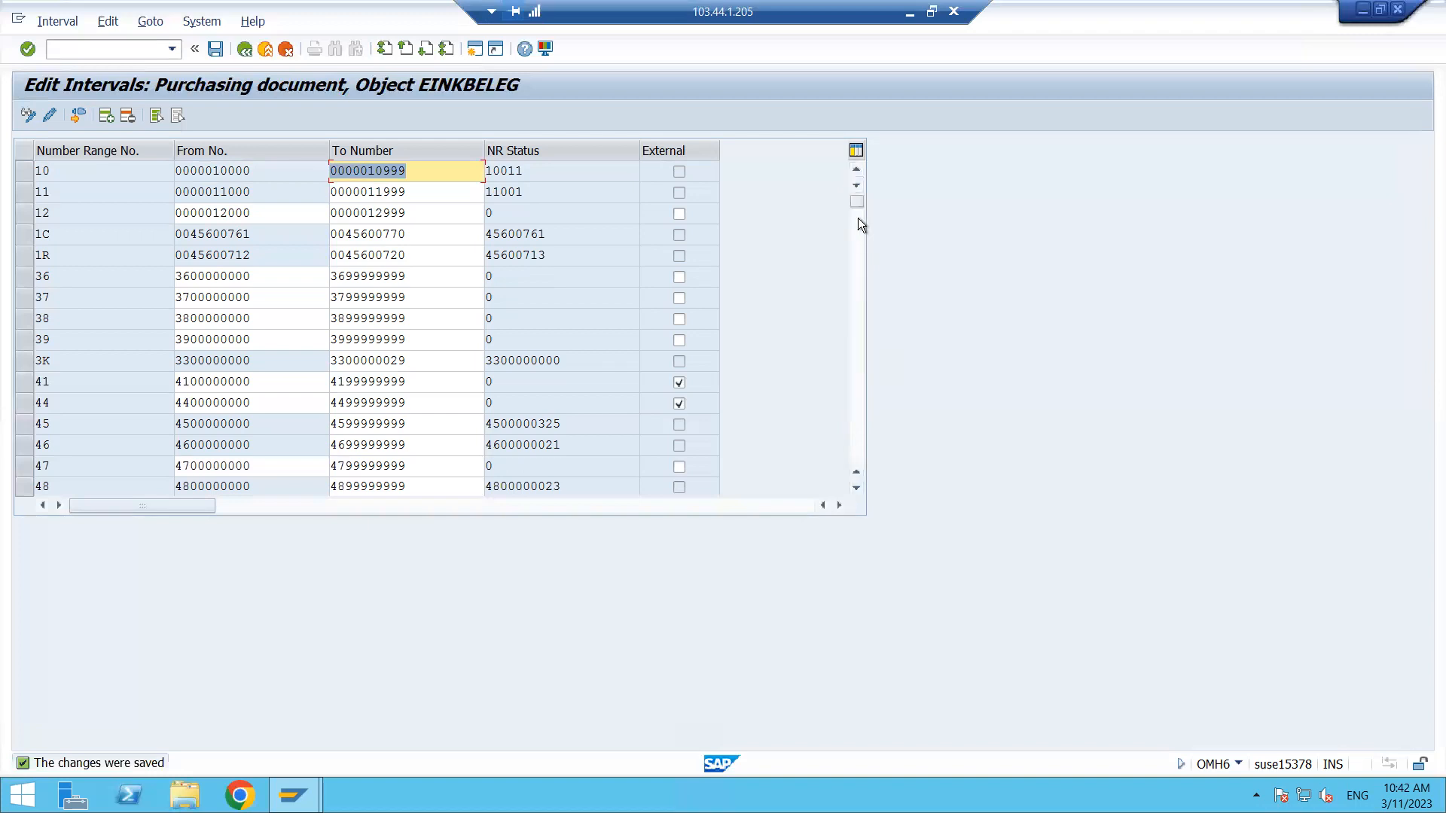
# - Return to the IMG and open Define Document Types for Contracts
pyautogui.moveTo(856, 204); pyautogui.dragTo(871, 478)
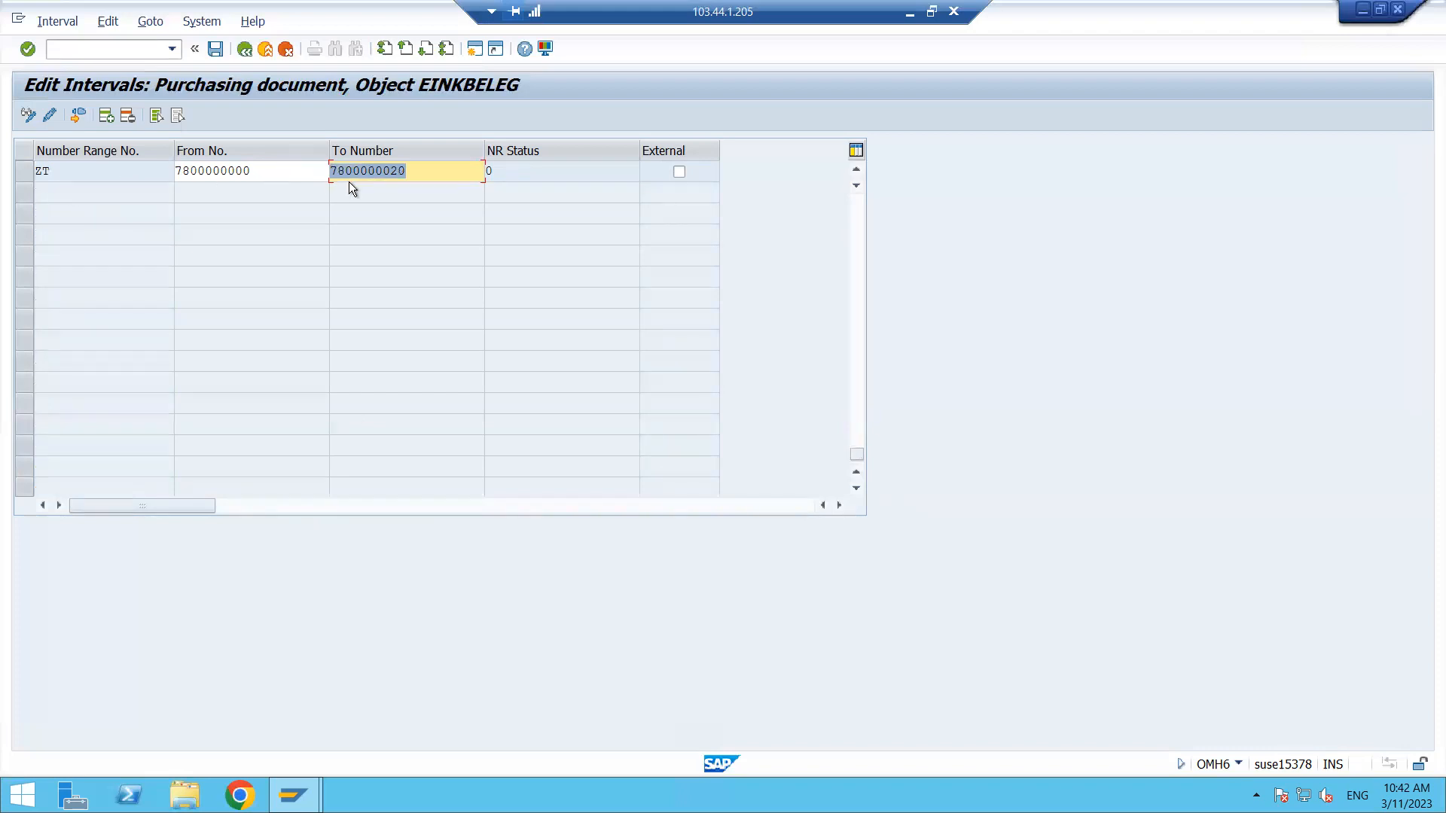
pyautogui.click(245, 51)
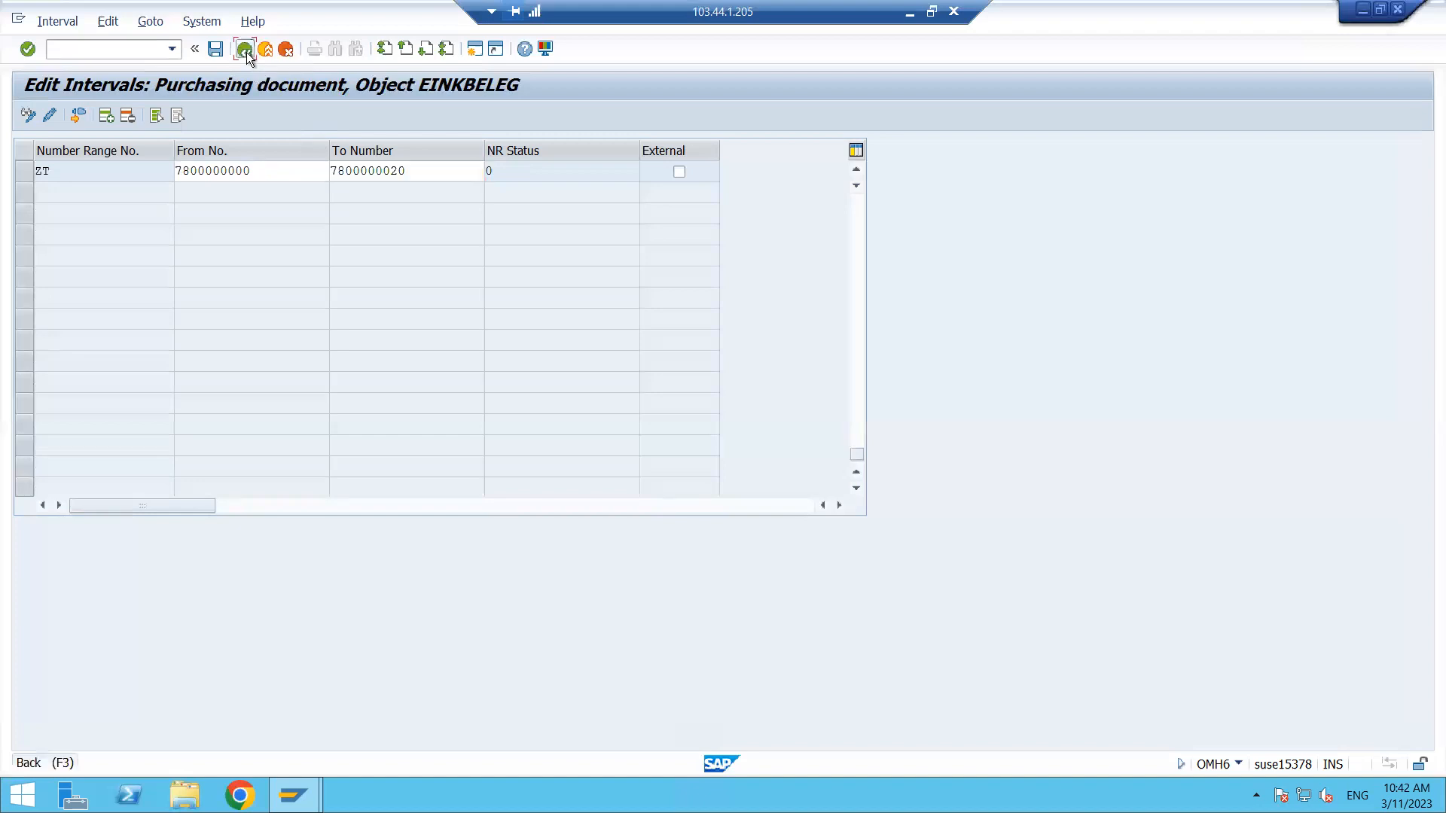
pyautogui.click(245, 50)
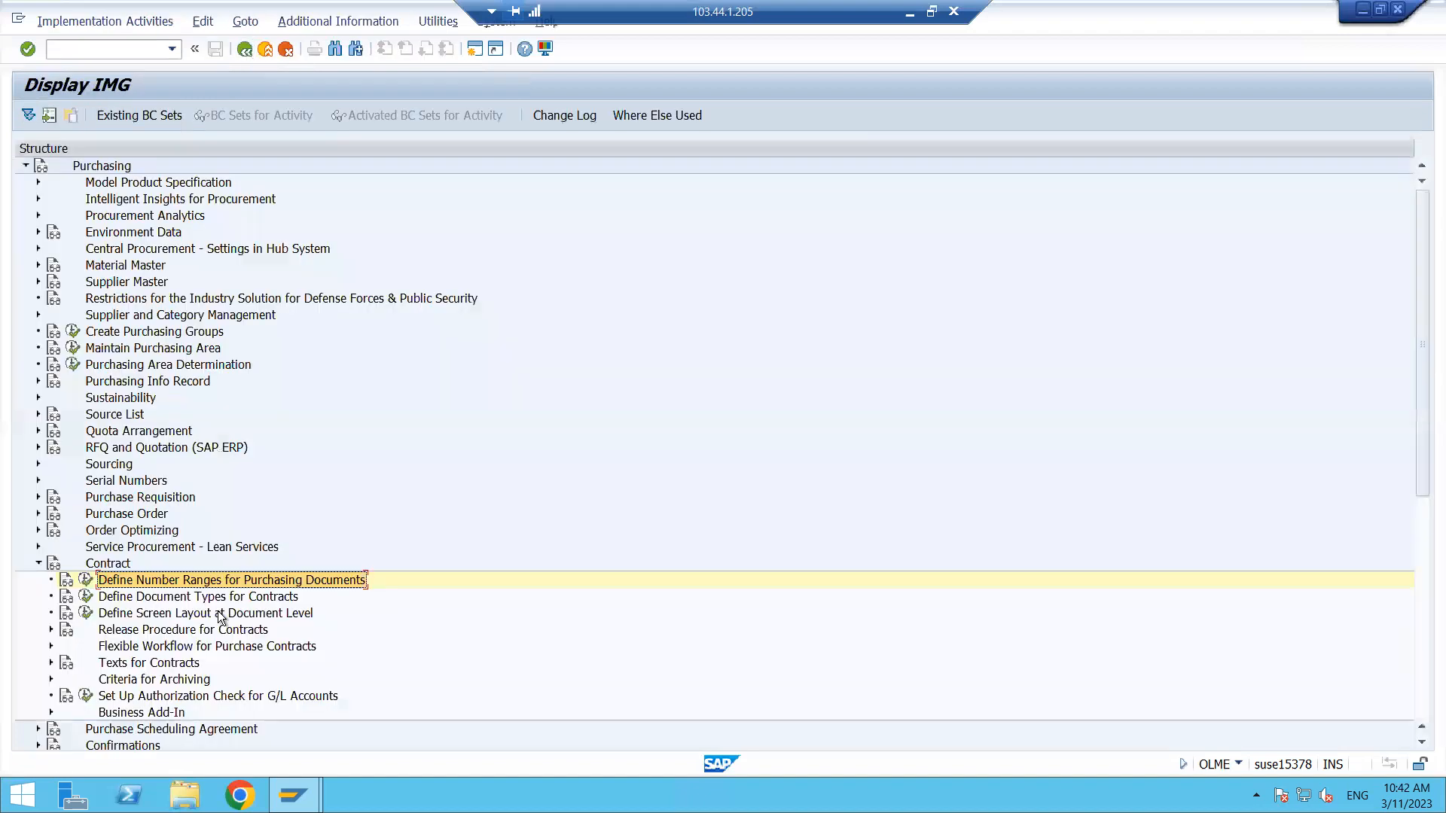
pyautogui.click(178, 595)
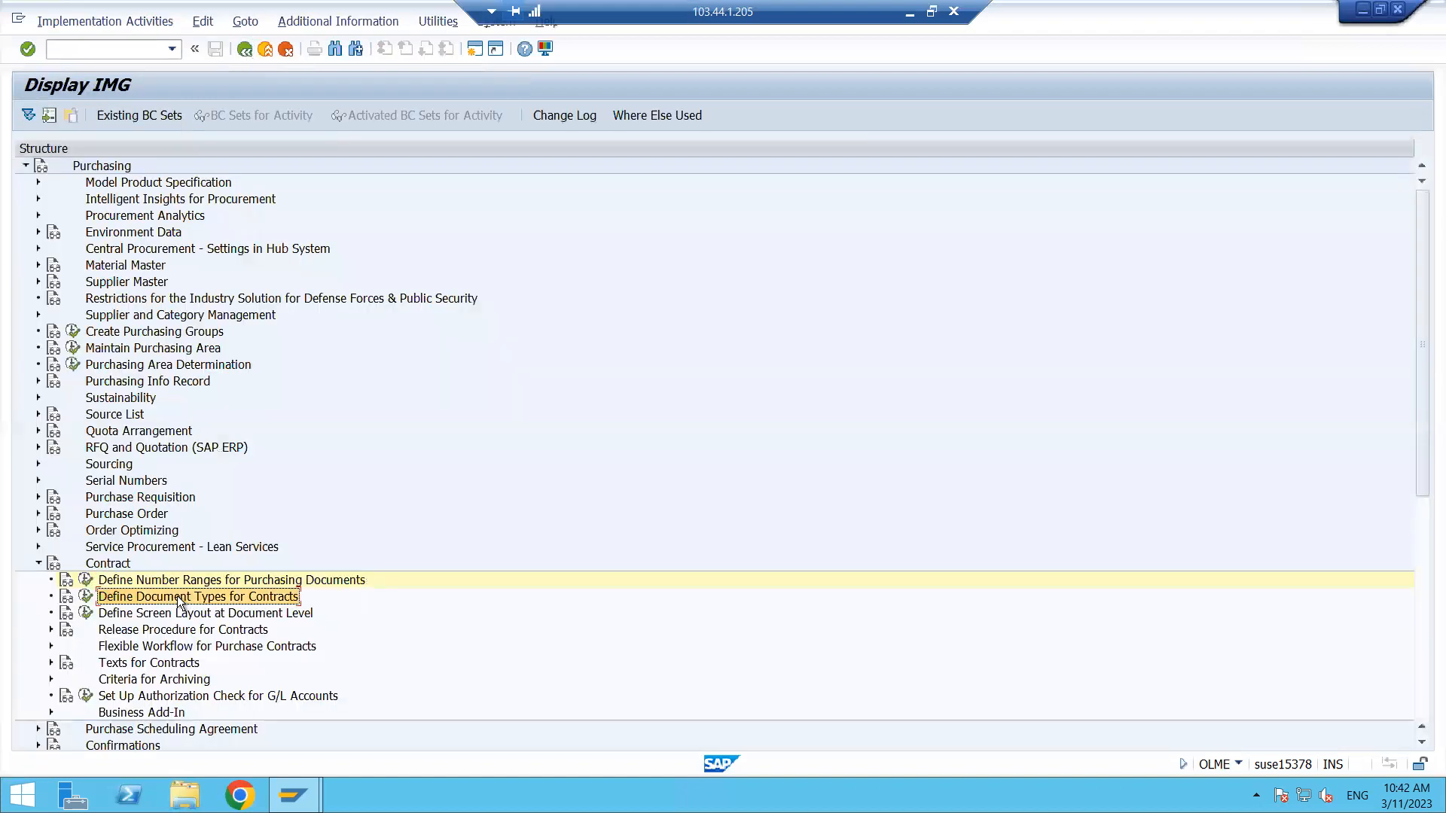
pyautogui.click(85, 597)
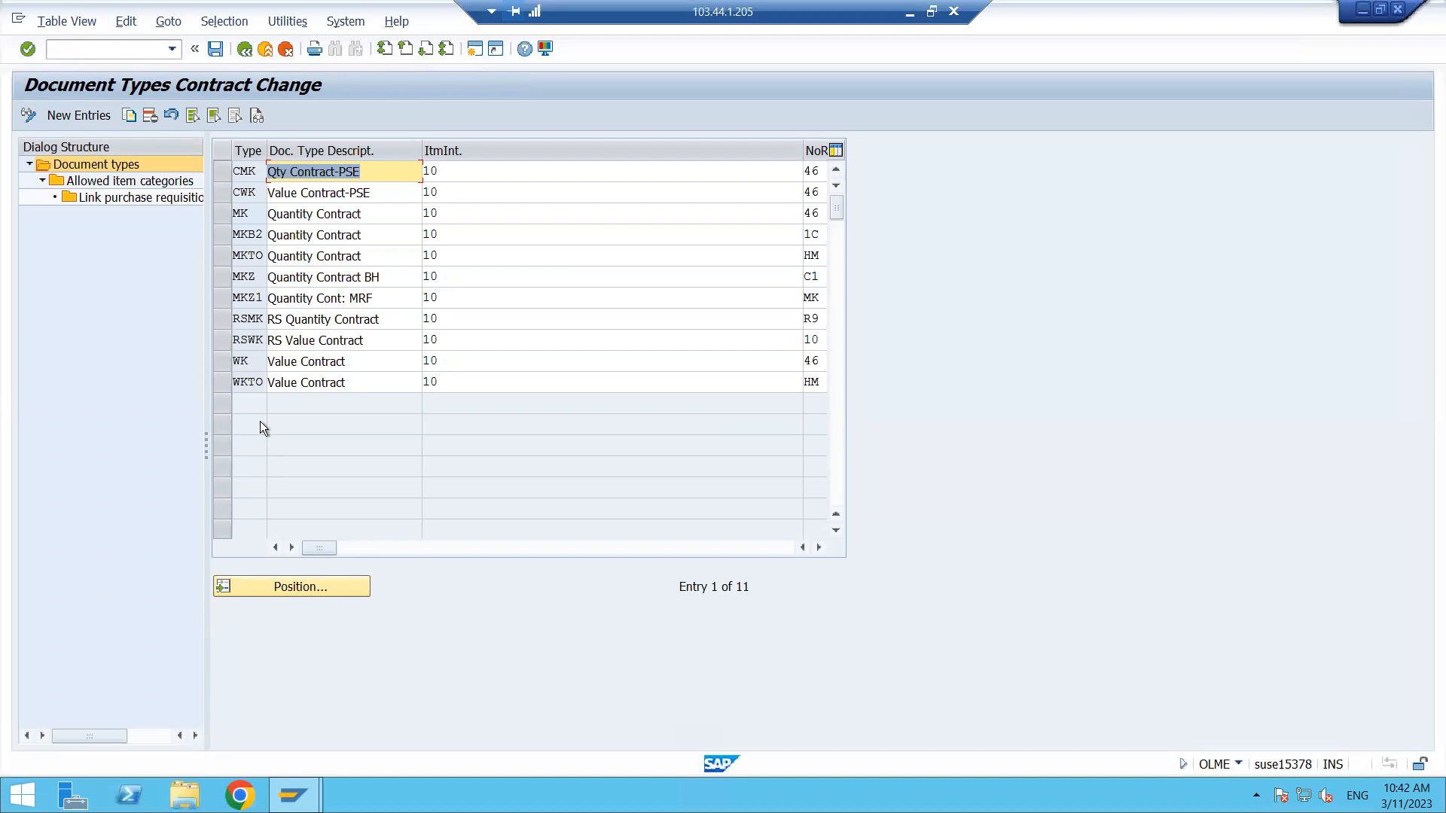
# - Select the MK Quantity Contract document type and copy it as a new entry
pyautogui.click(228, 363)
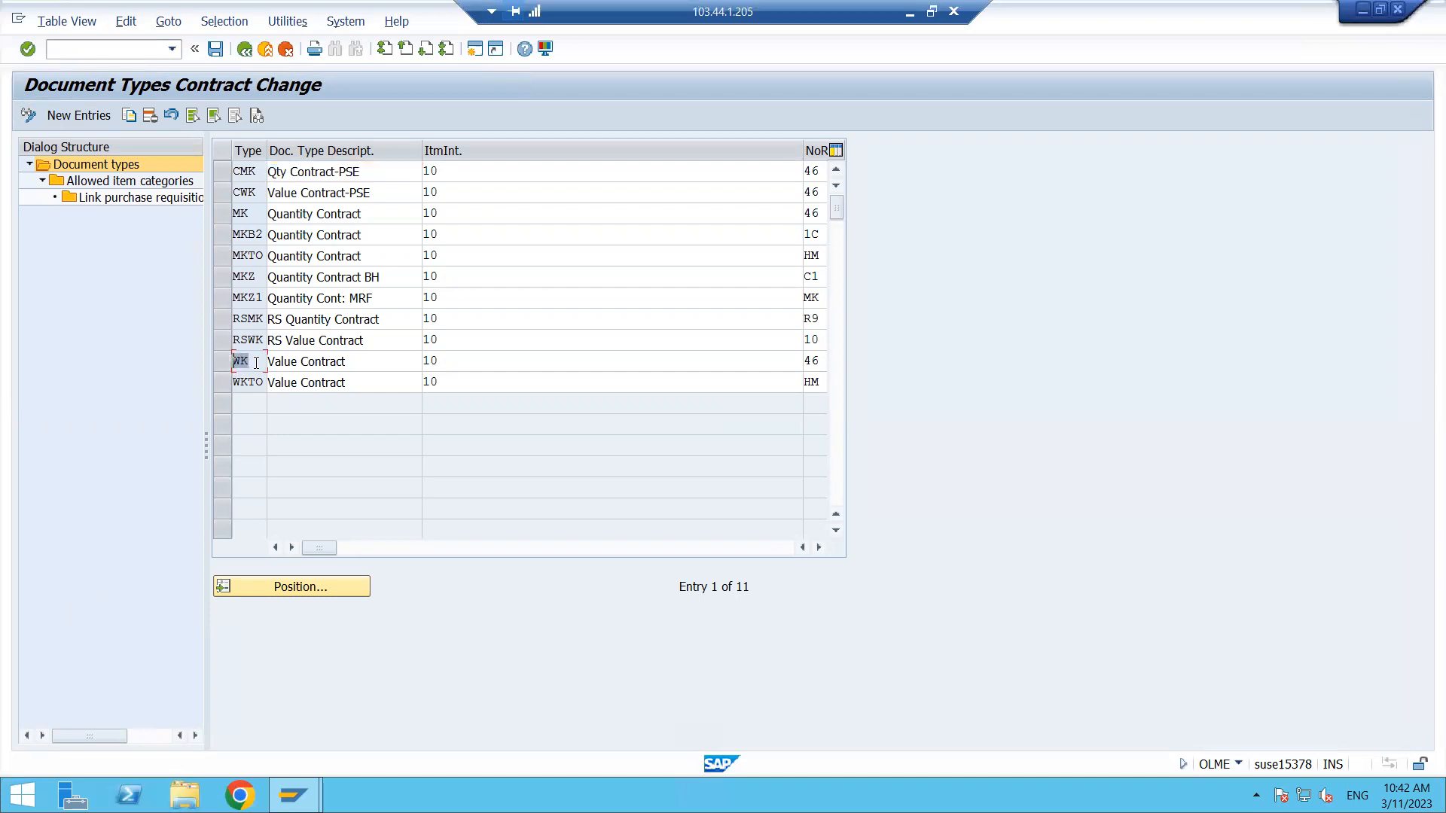
pyautogui.moveTo(350, 367); pyautogui.dragTo(267, 364)
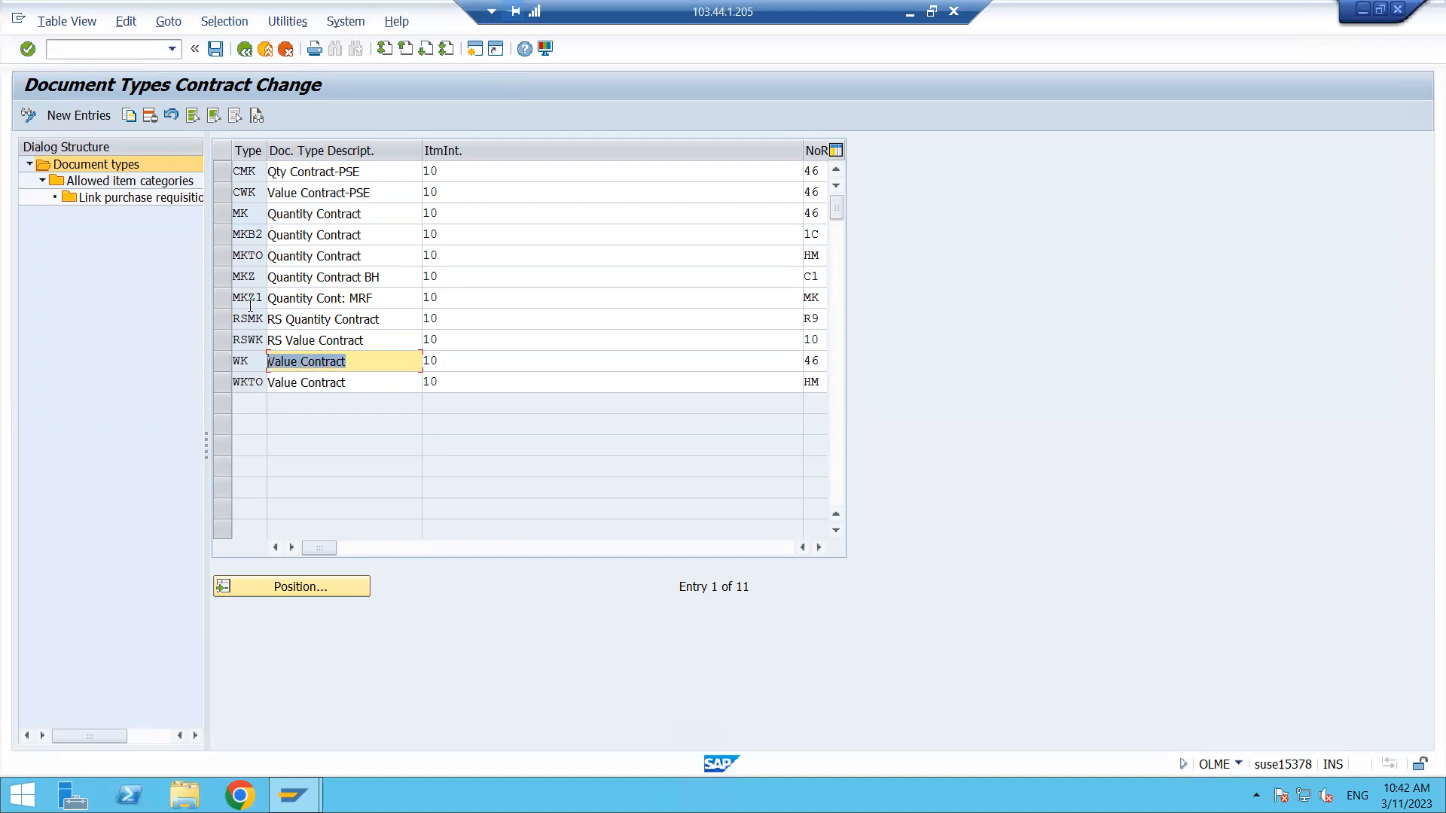
pyautogui.click(256, 214)
pyautogui.click(375, 218)
pyautogui.moveTo(375, 217); pyautogui.dragTo(261, 213)
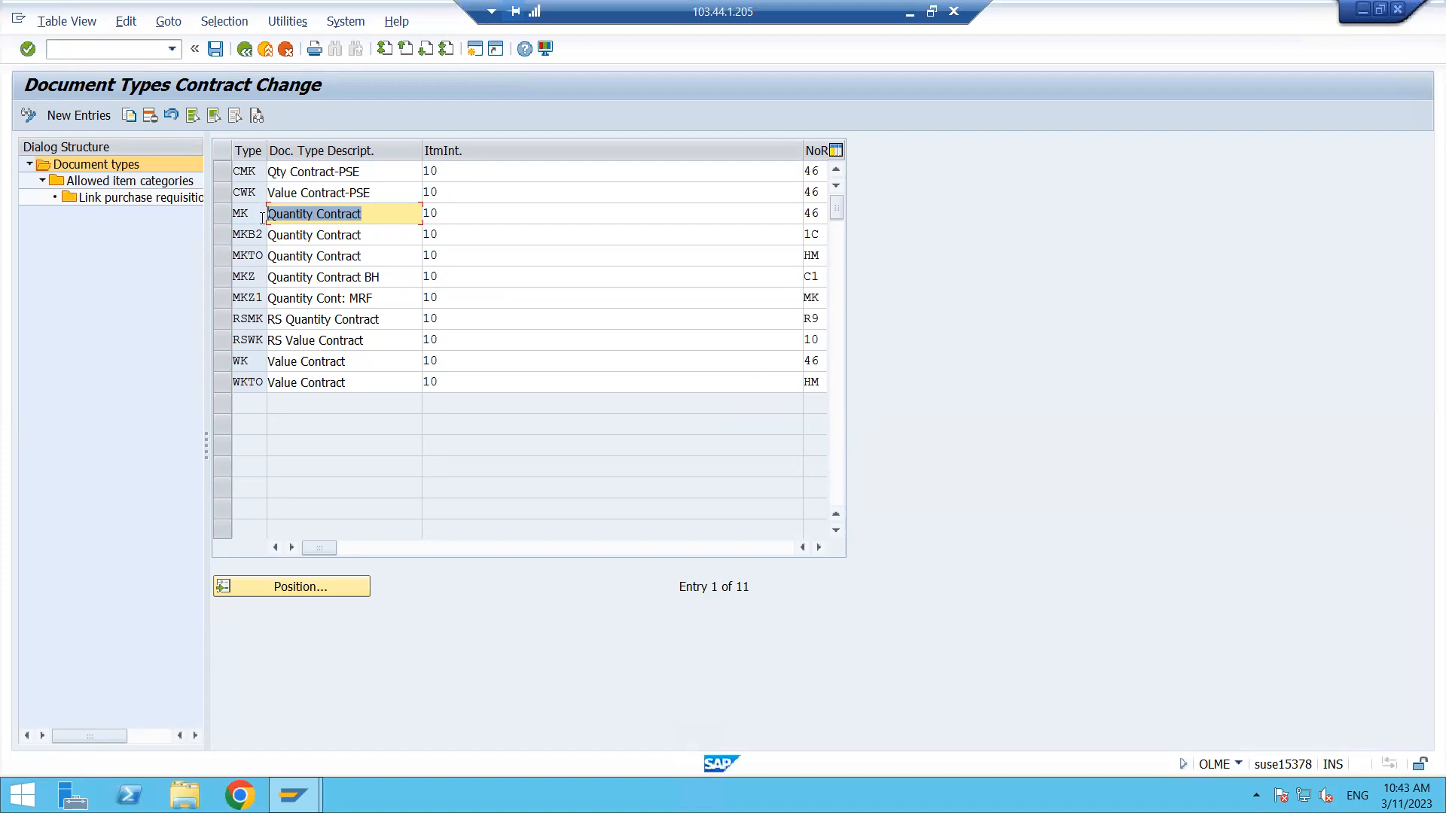
pyautogui.click(258, 216)
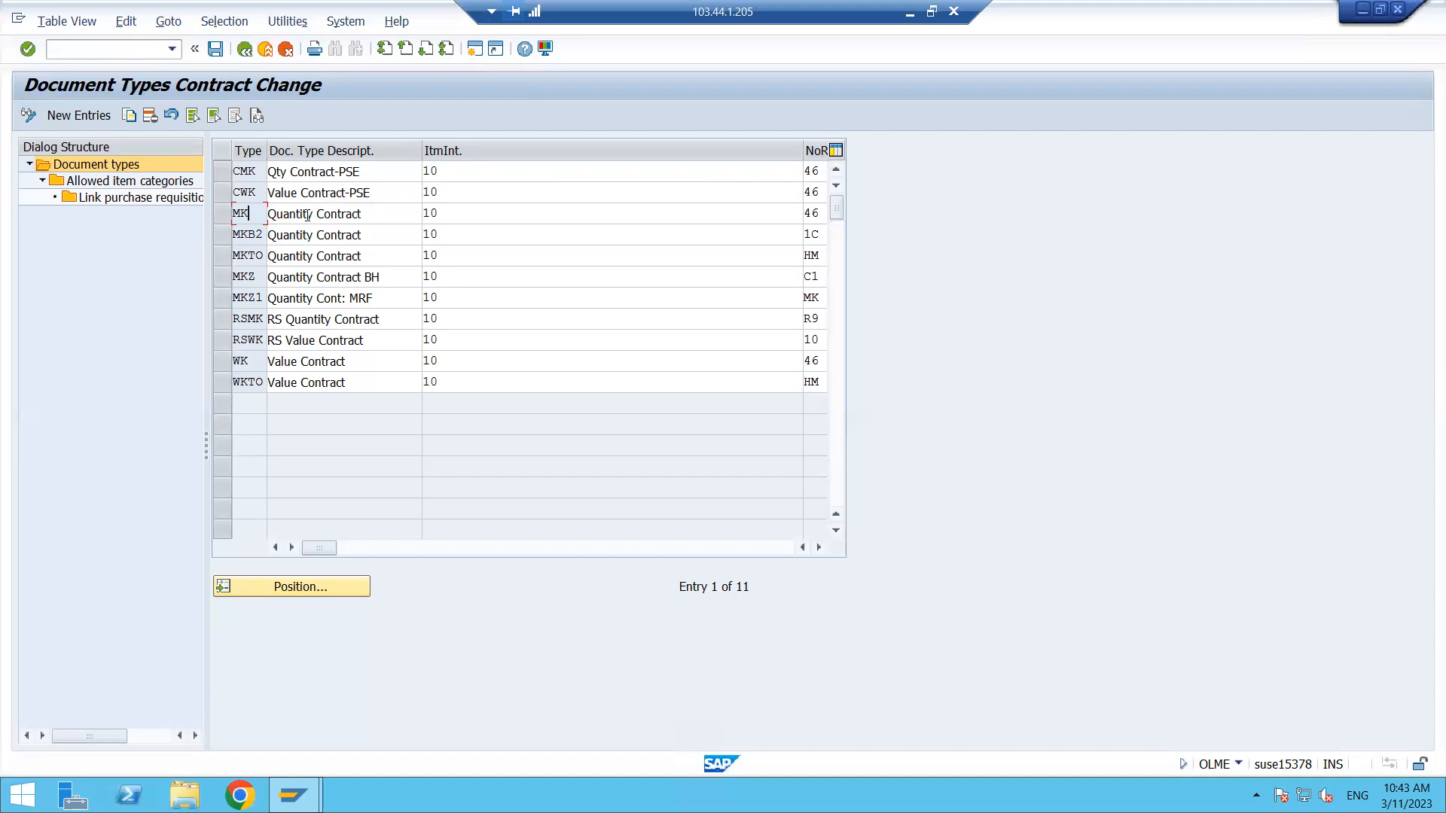
pyautogui.click(224, 214)
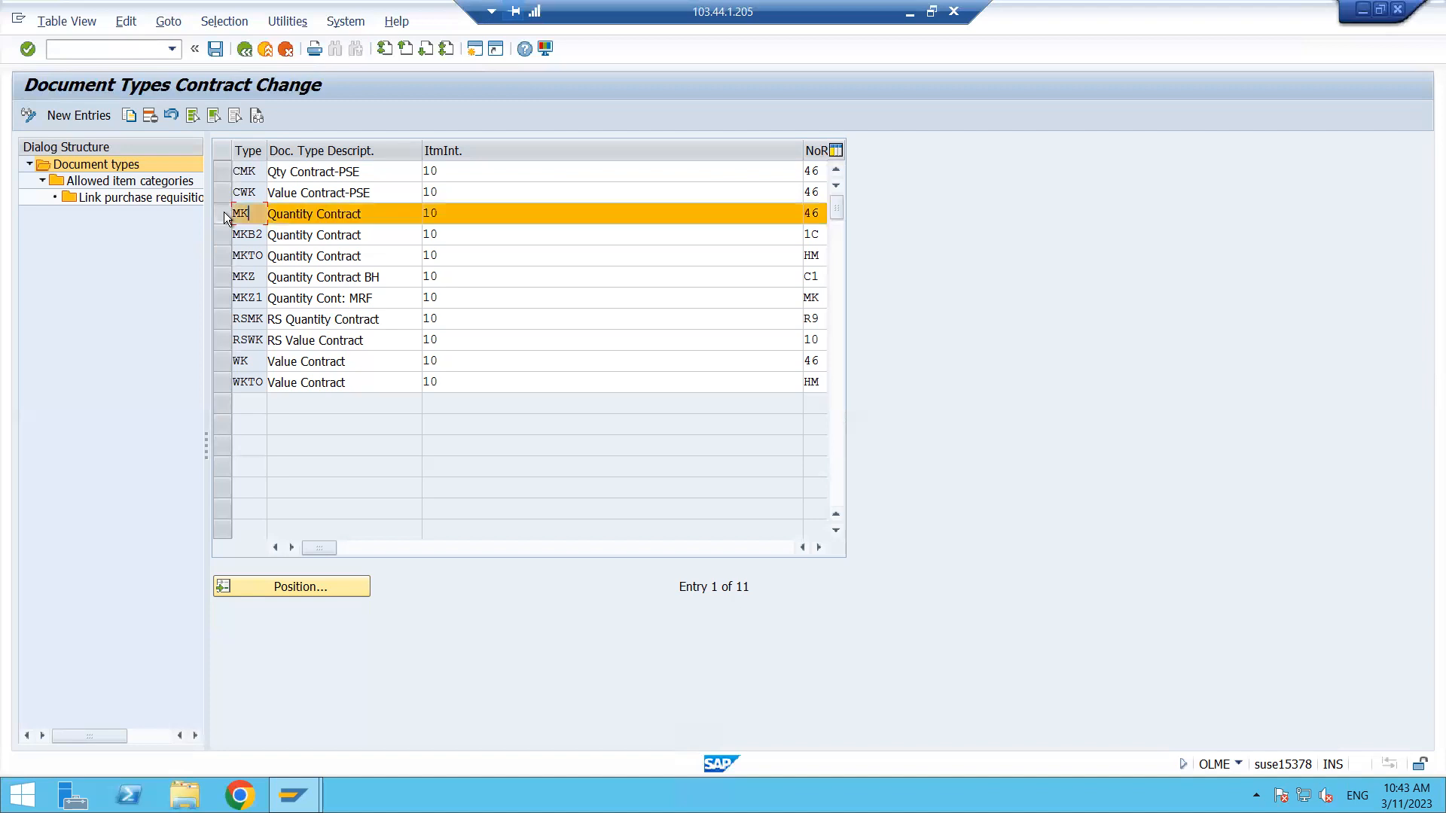
pyautogui.click(129, 115)
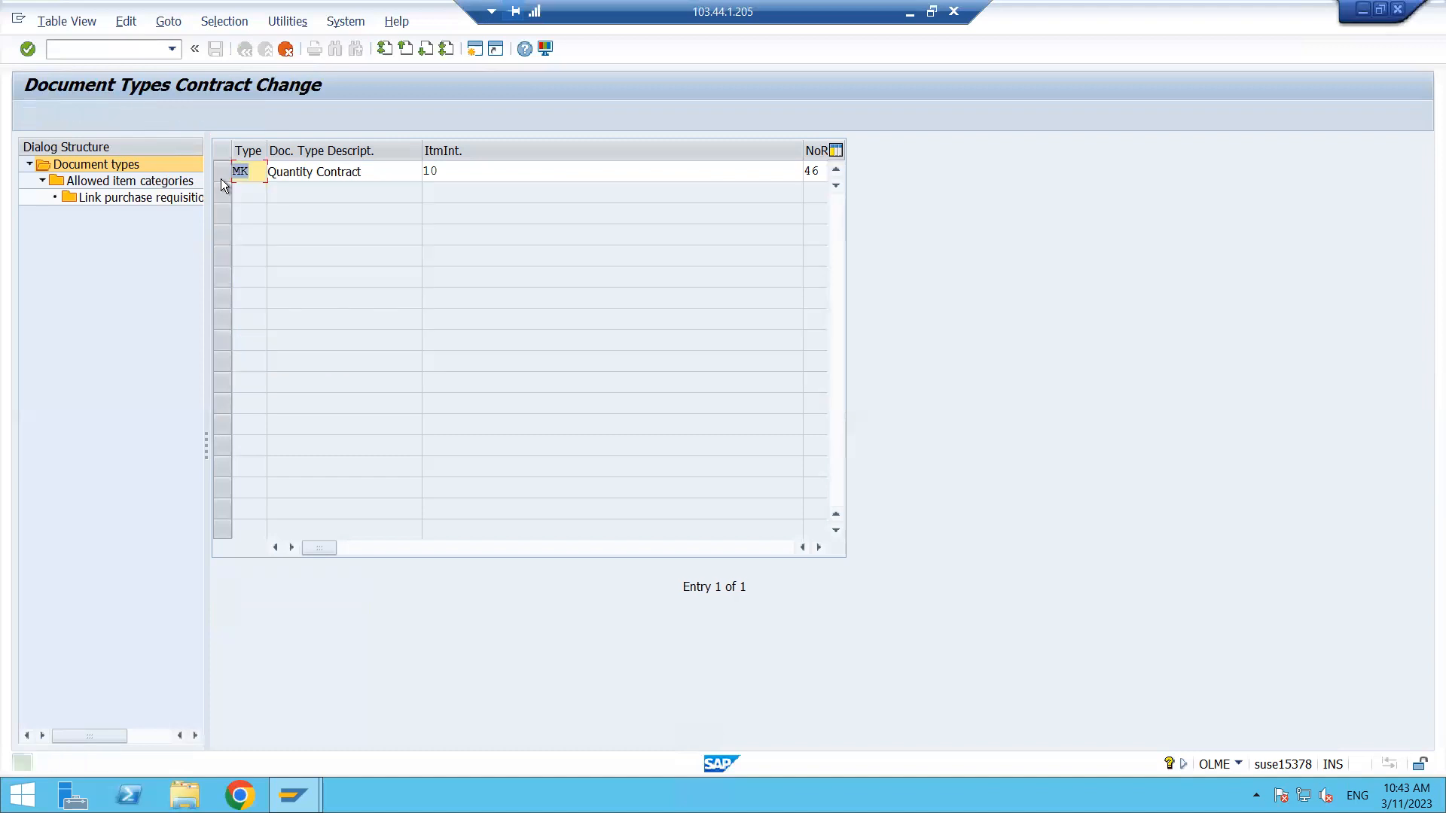
# - Name the copied document type ZMK with the description Quantity Contract:MR
pyautogui.write('Z')
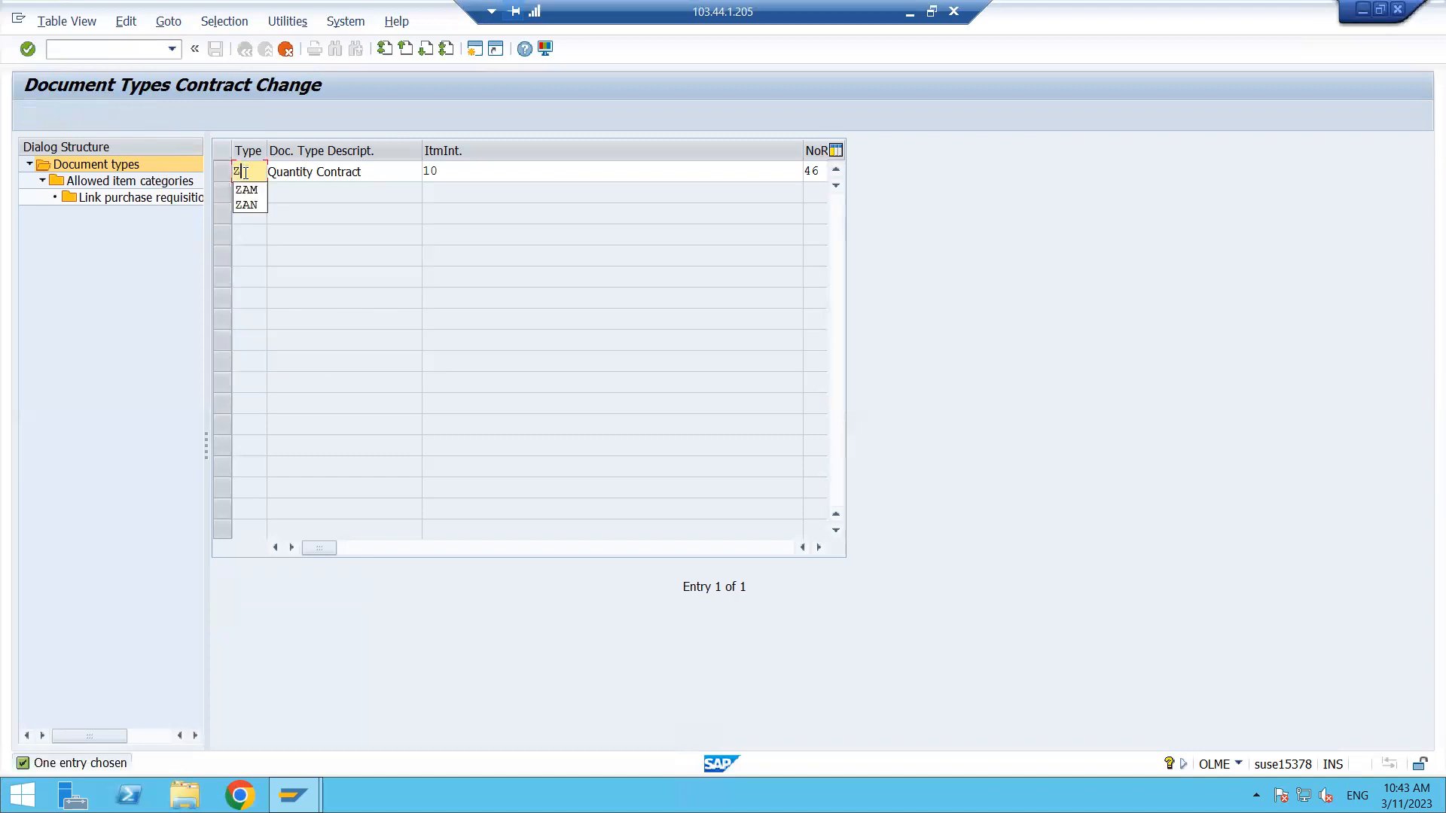
pyautogui.write('MK')
pyautogui.click(366, 171)
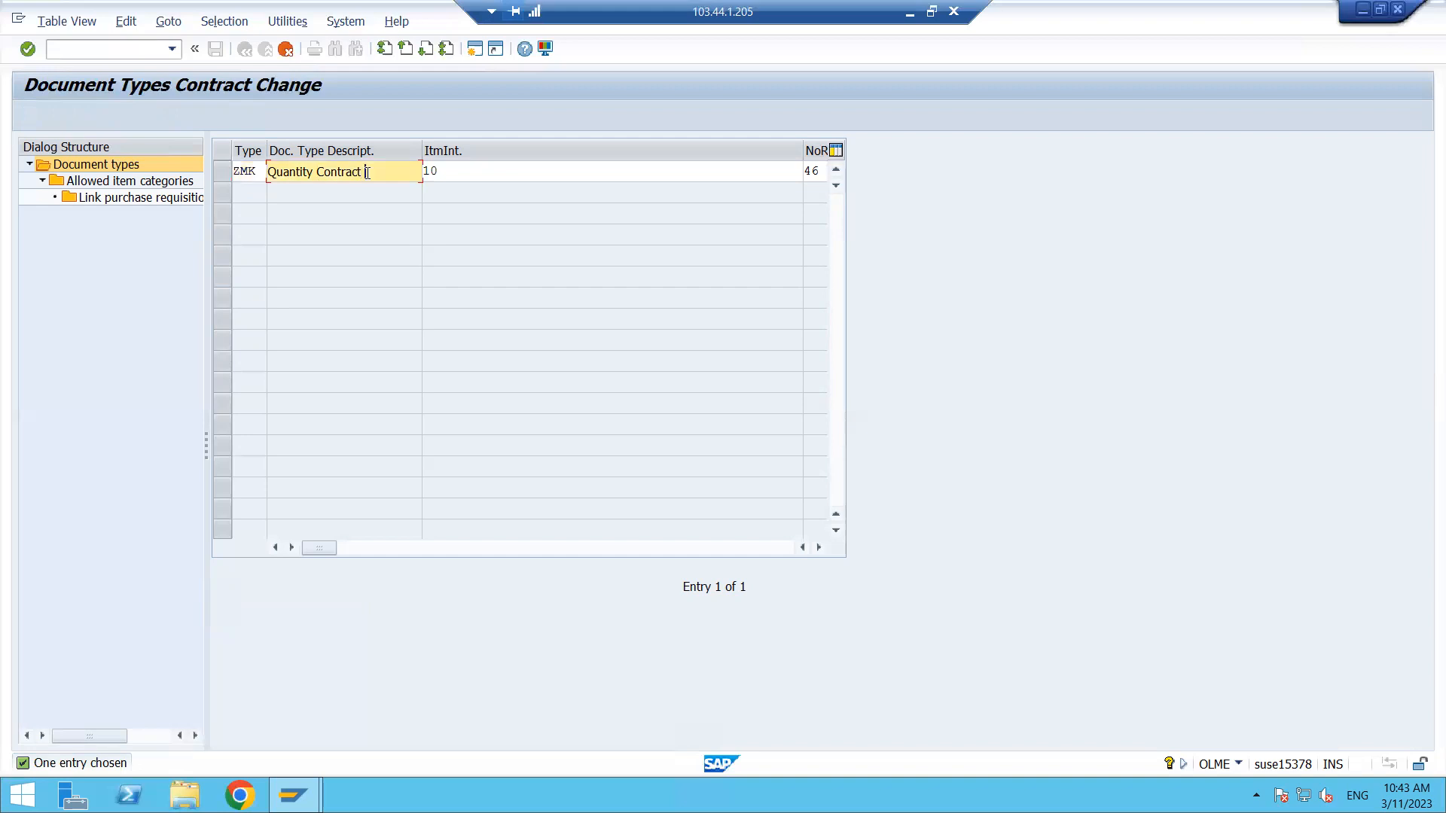
pyautogui.press('BackSpace')
pyautogui.write(': MR')
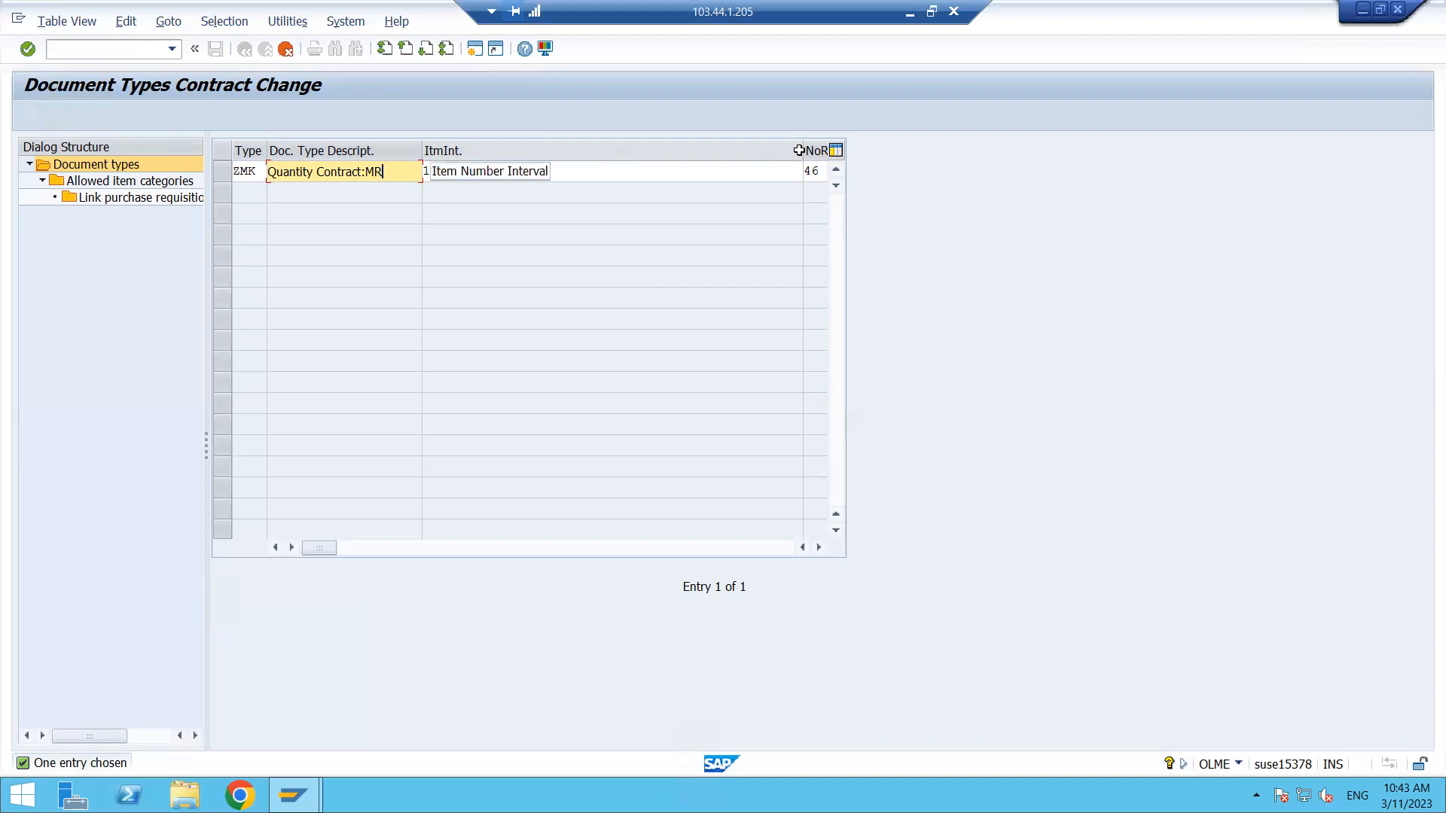
# - Set the external number range of ZMK to 44 and look up the available external ranges
pyautogui.moveTo(647, 138); pyautogui.dragTo(481, 151)
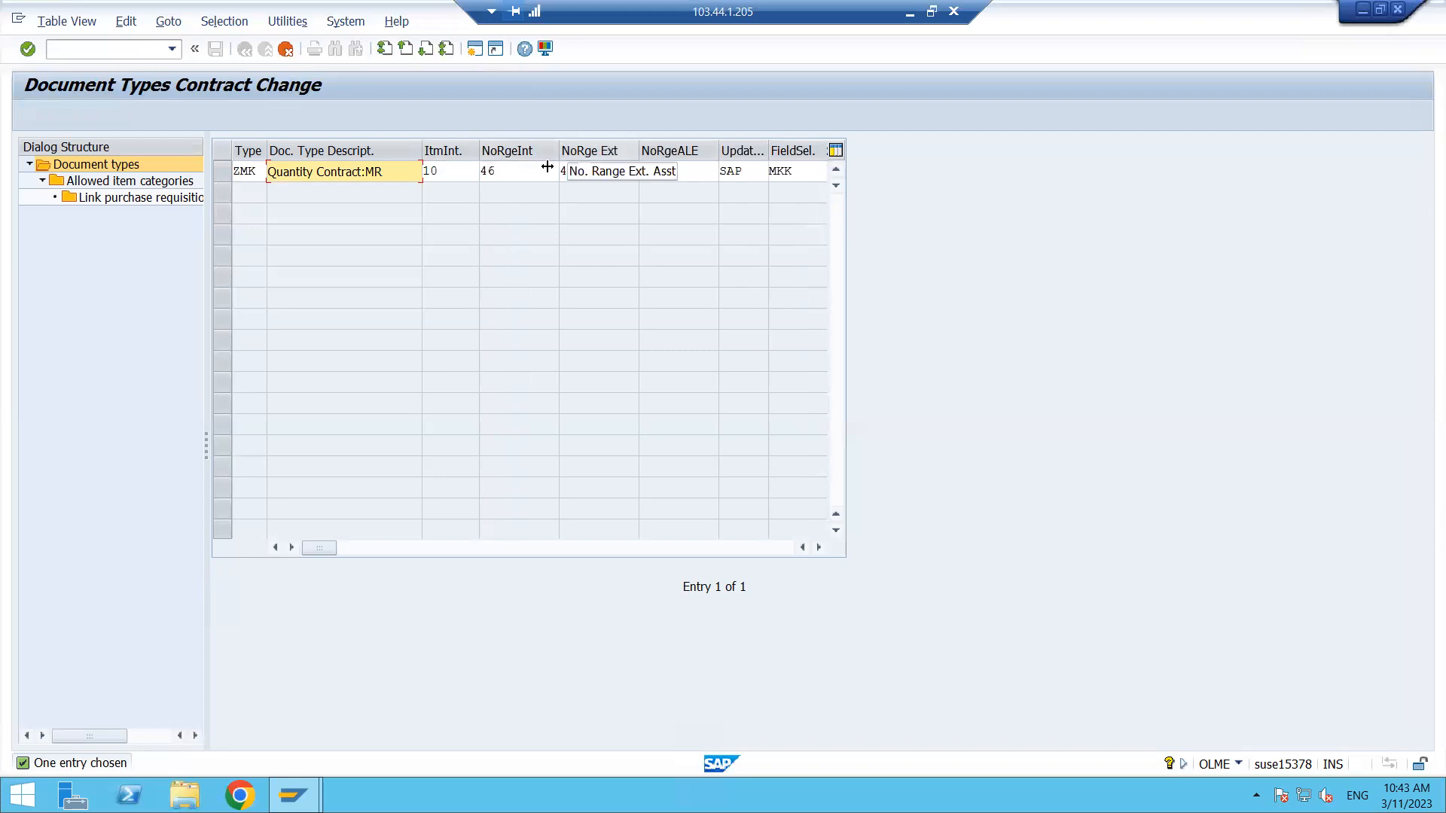
pyautogui.click(516, 174)
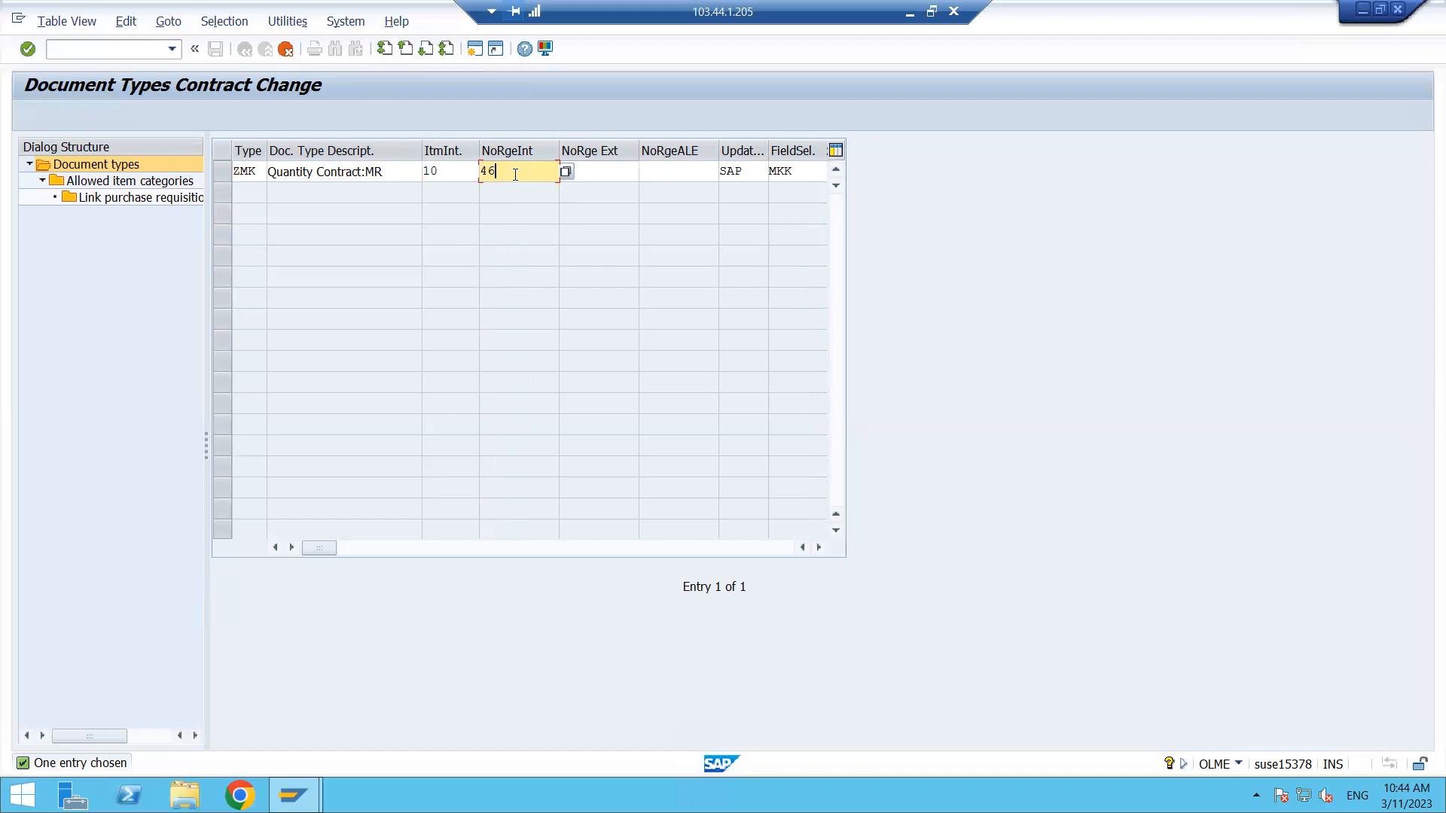
pyautogui.click(606, 173)
pyautogui.write('44')
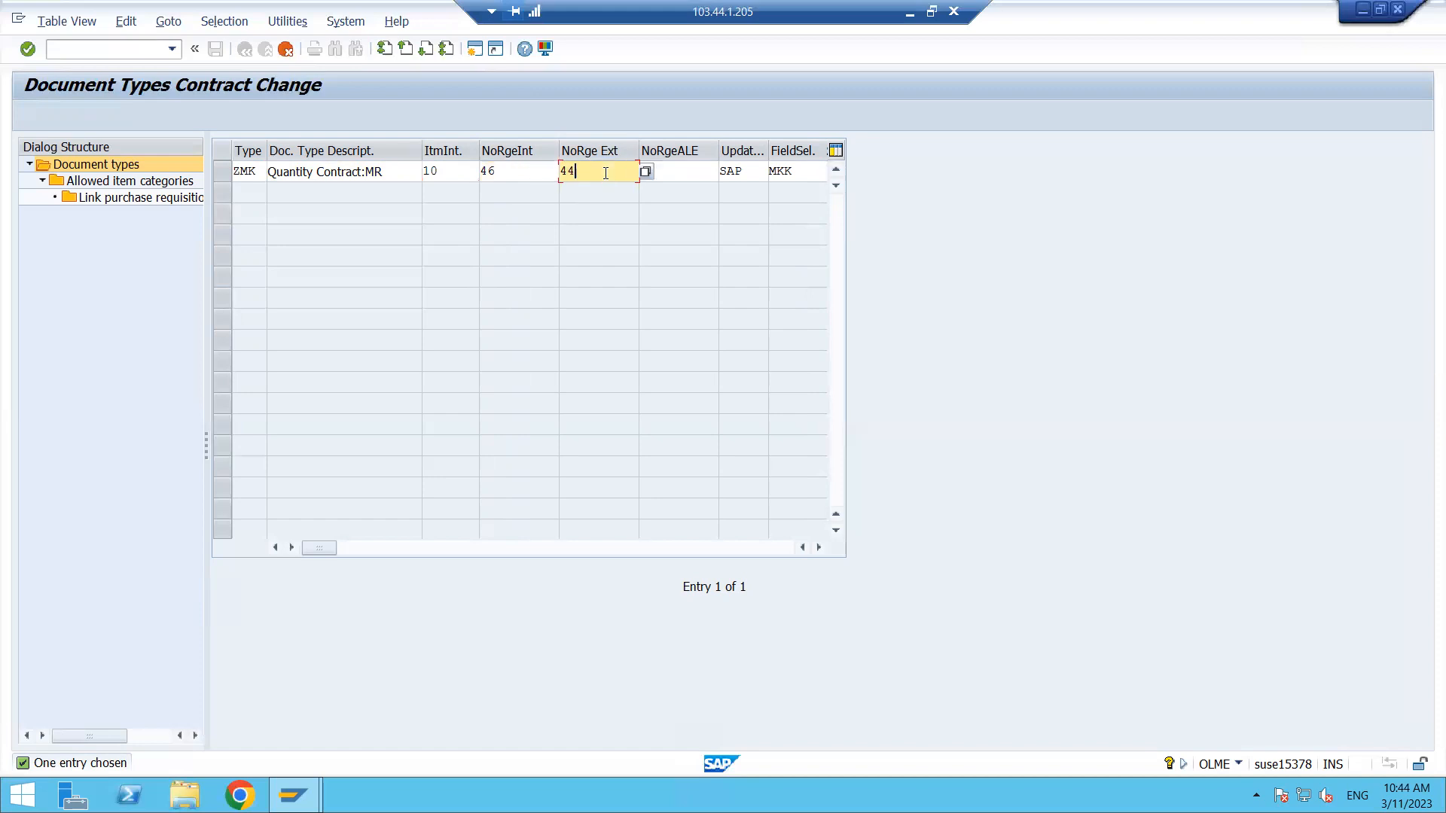
pyautogui.click(644, 170)
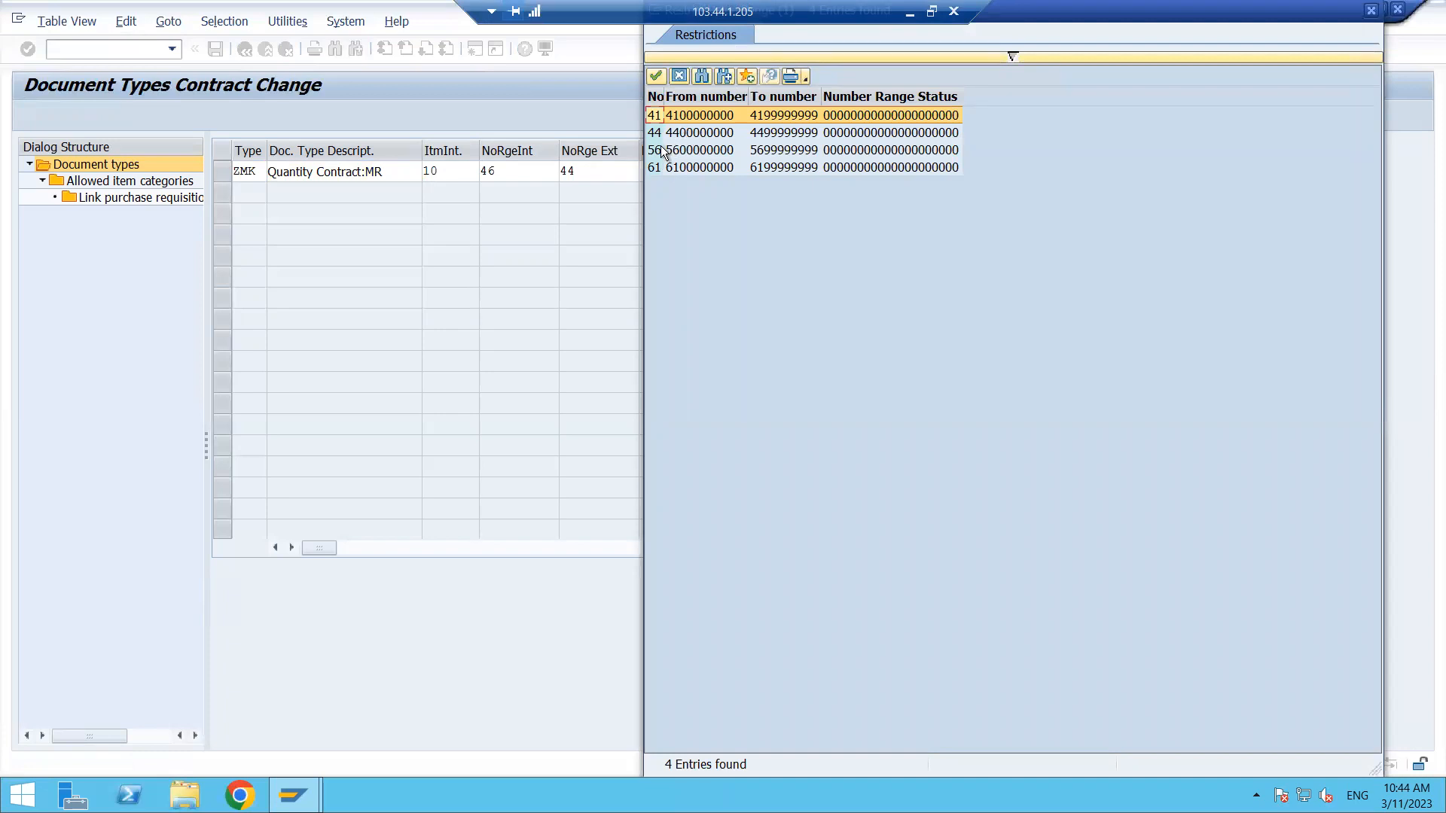
pyautogui.click(678, 76)
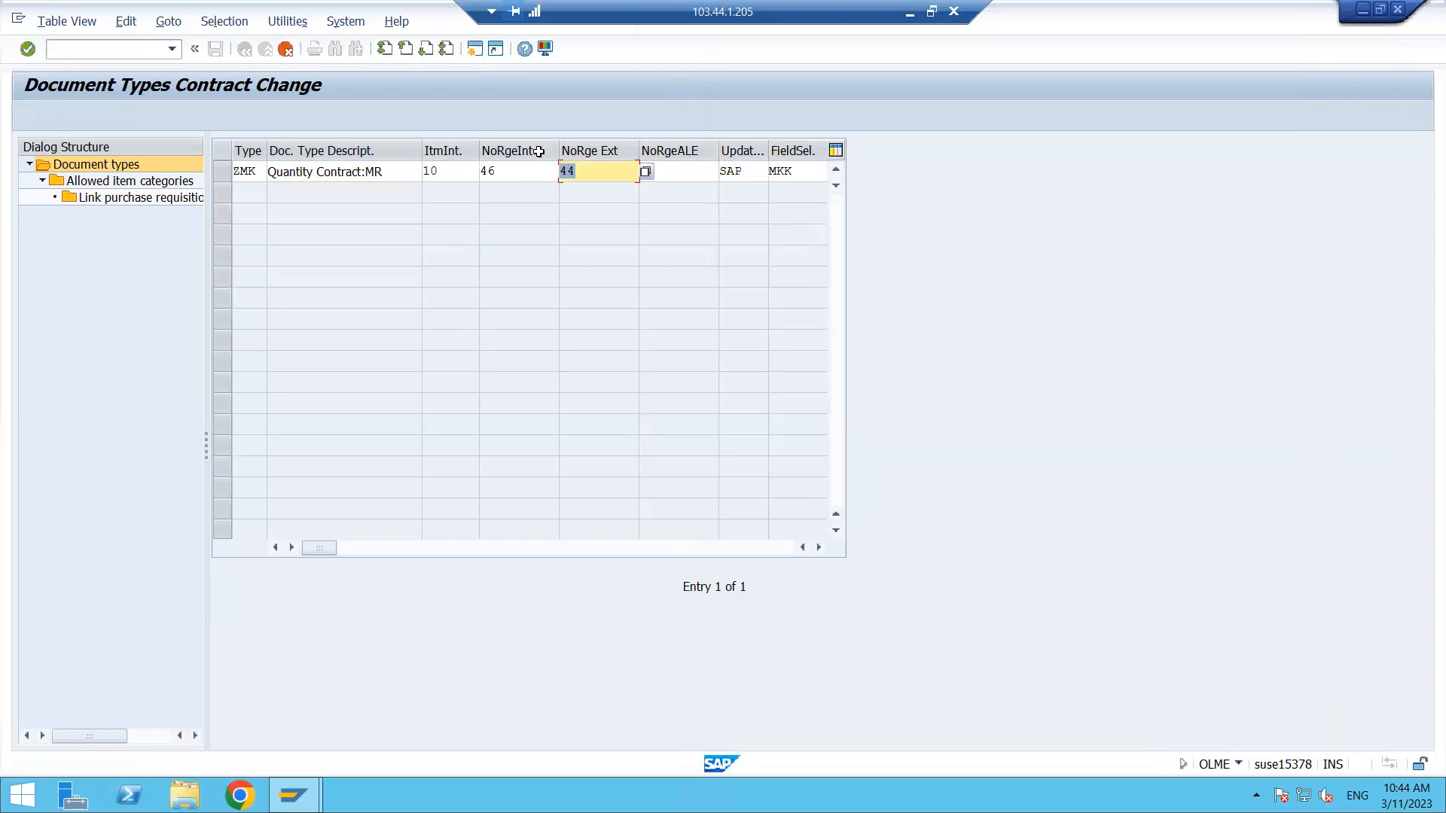
# - Assign internal number range ZT to document type ZMK and clear its external number range
pyautogui.click(524, 168)
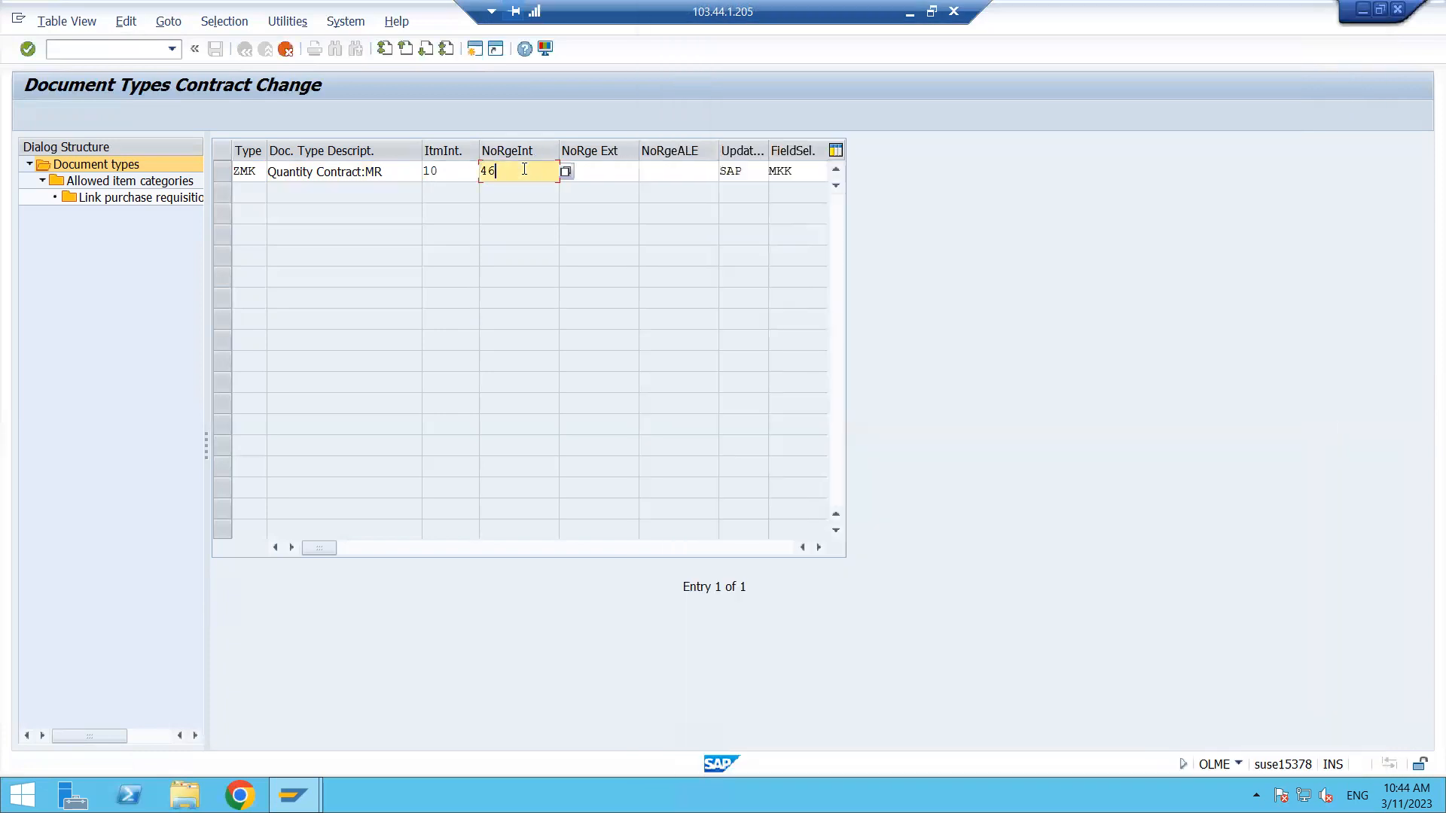
pyautogui.click(565, 173)
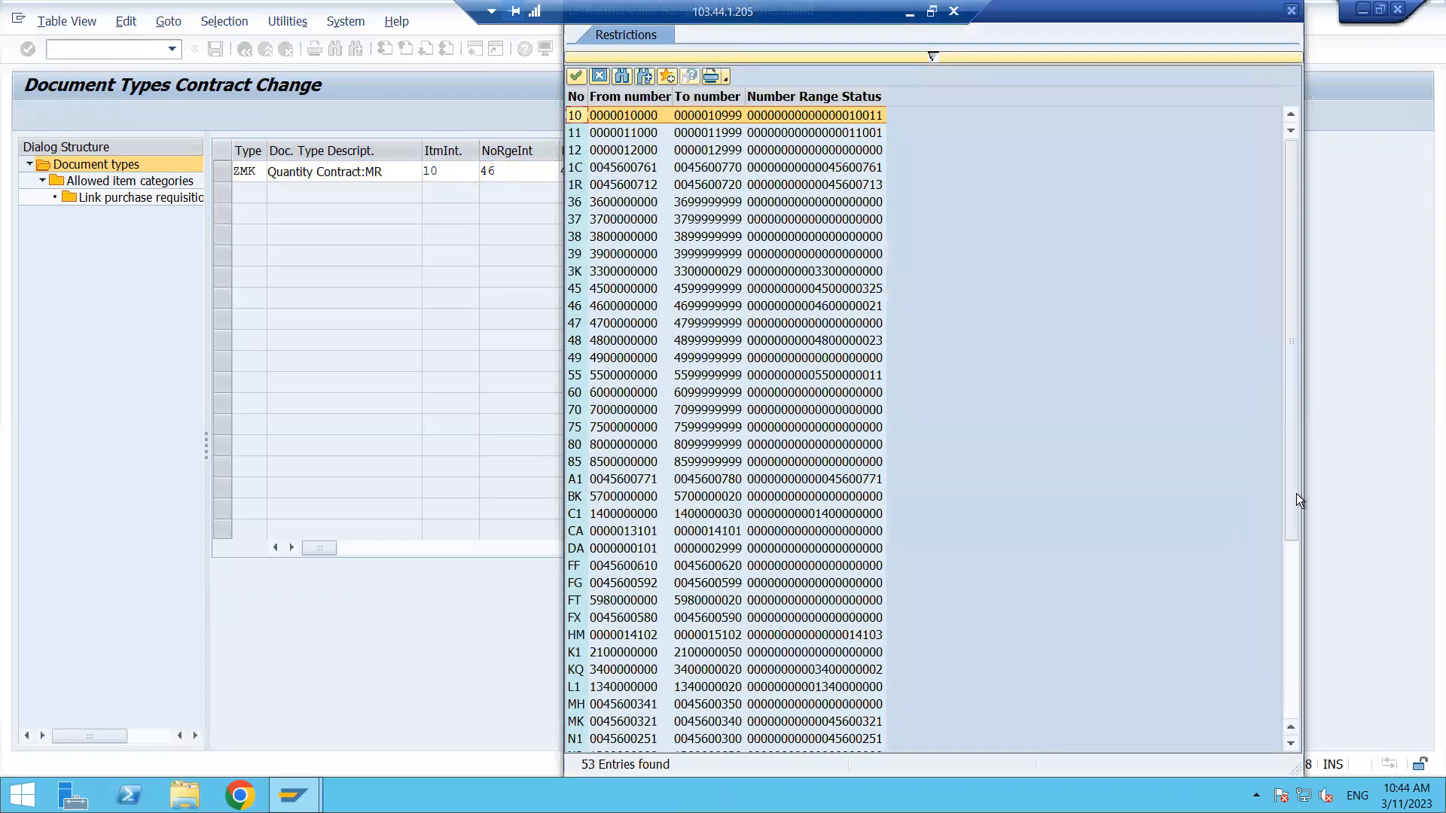
pyautogui.moveTo(1290, 514); pyautogui.dragTo(1295, 681)
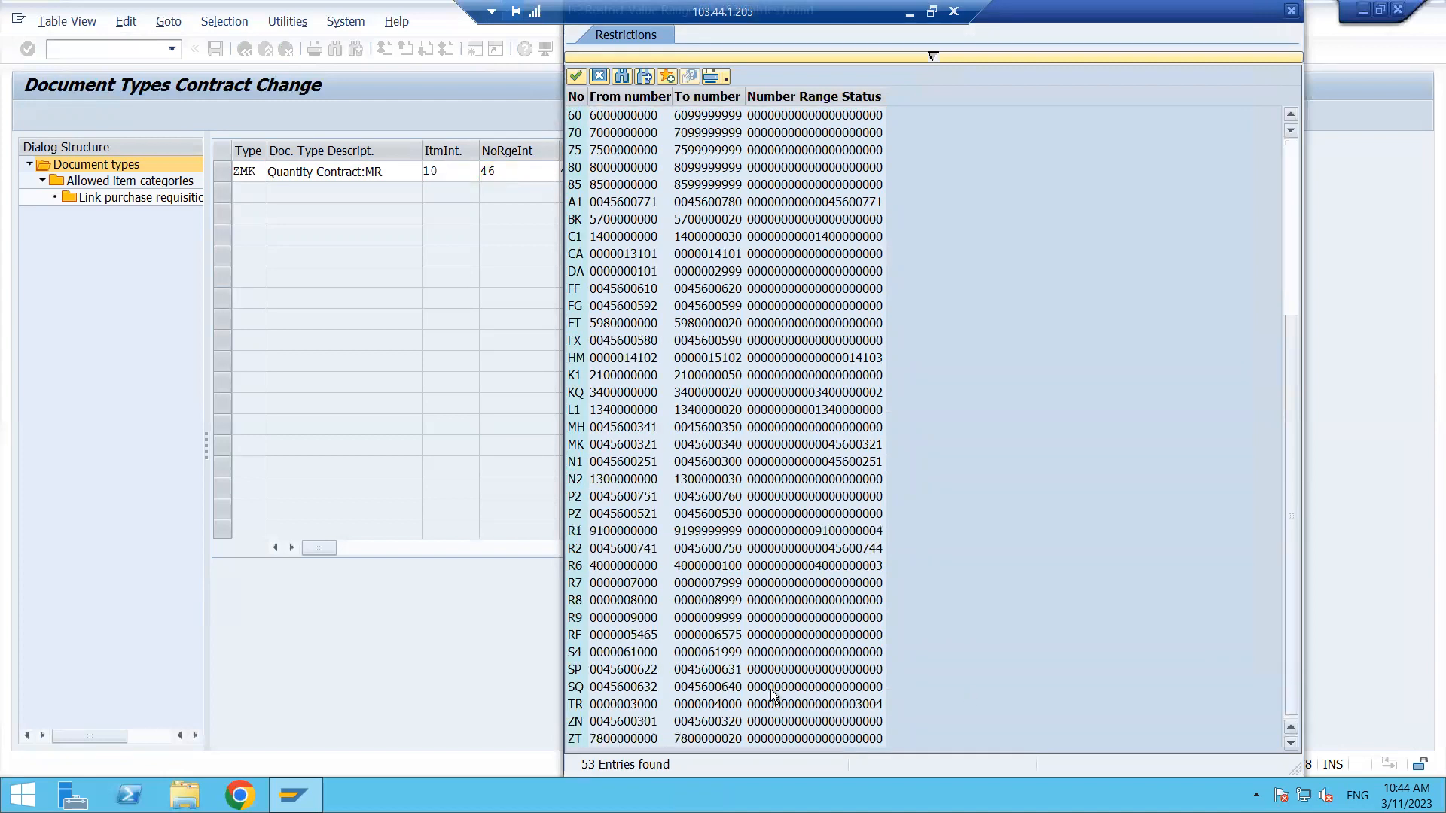
pyautogui.doubleClick(631, 742)
pyautogui.click(521, 174)
pyautogui.click(619, 170)
pyautogui.press('BackSpace')
pyautogui.press('BackSpace')
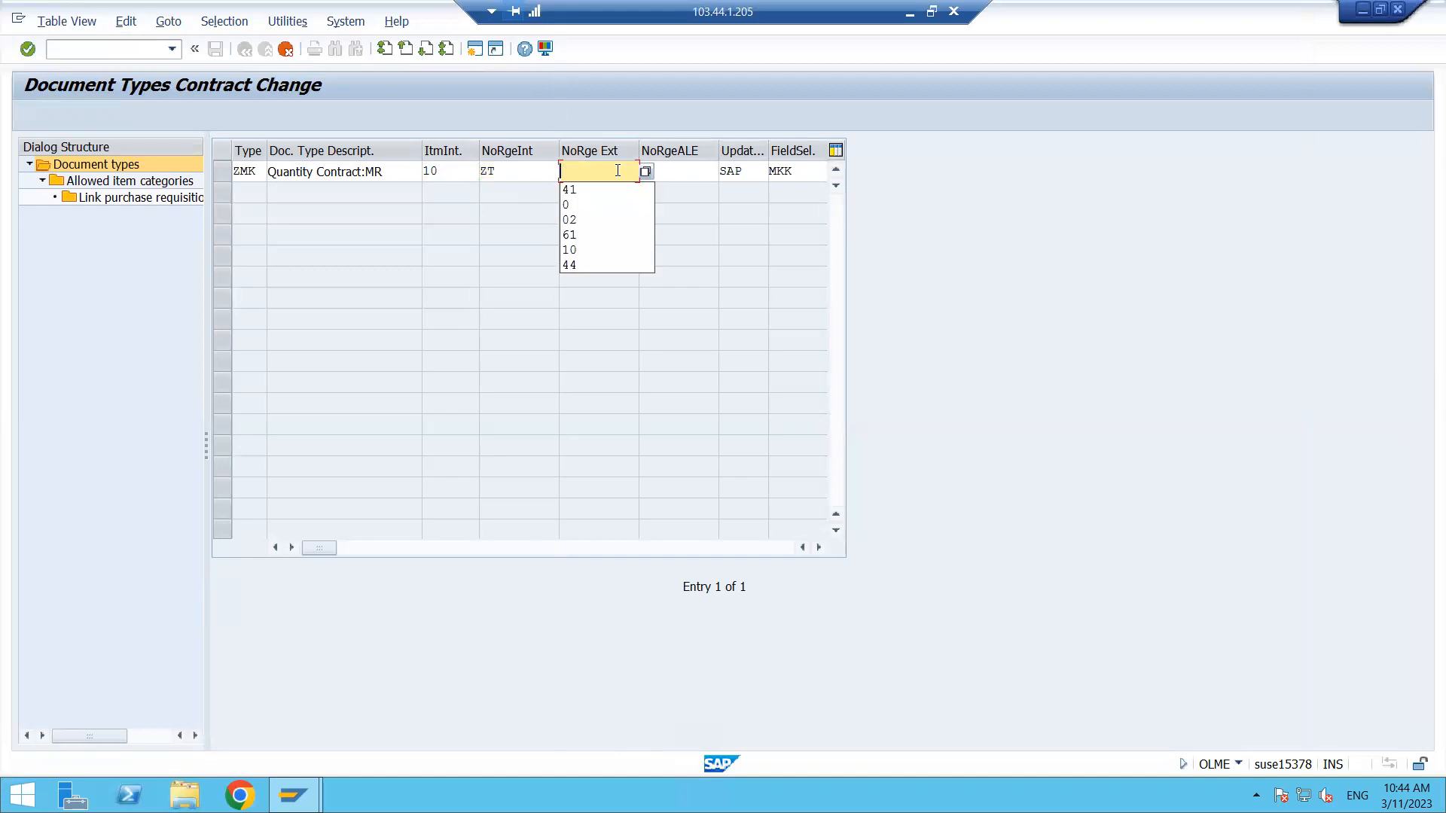
pyautogui.click(703, 232)
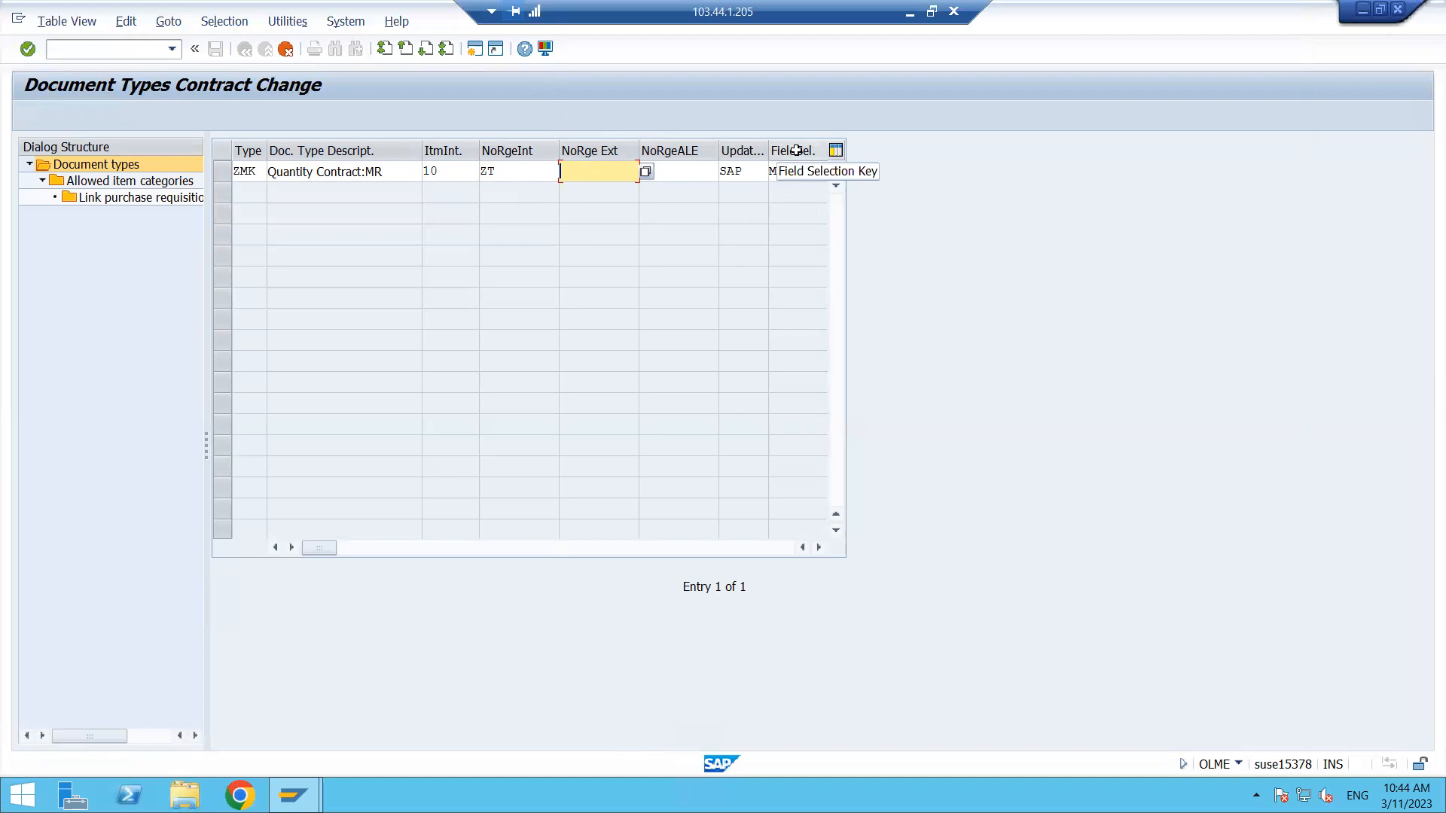
# - Confirm the ZMK entry, copying all dependent entries, and acknowledge the copy summary
pyautogui.moveTo(807, 170); pyautogui.dragTo(768, 171)
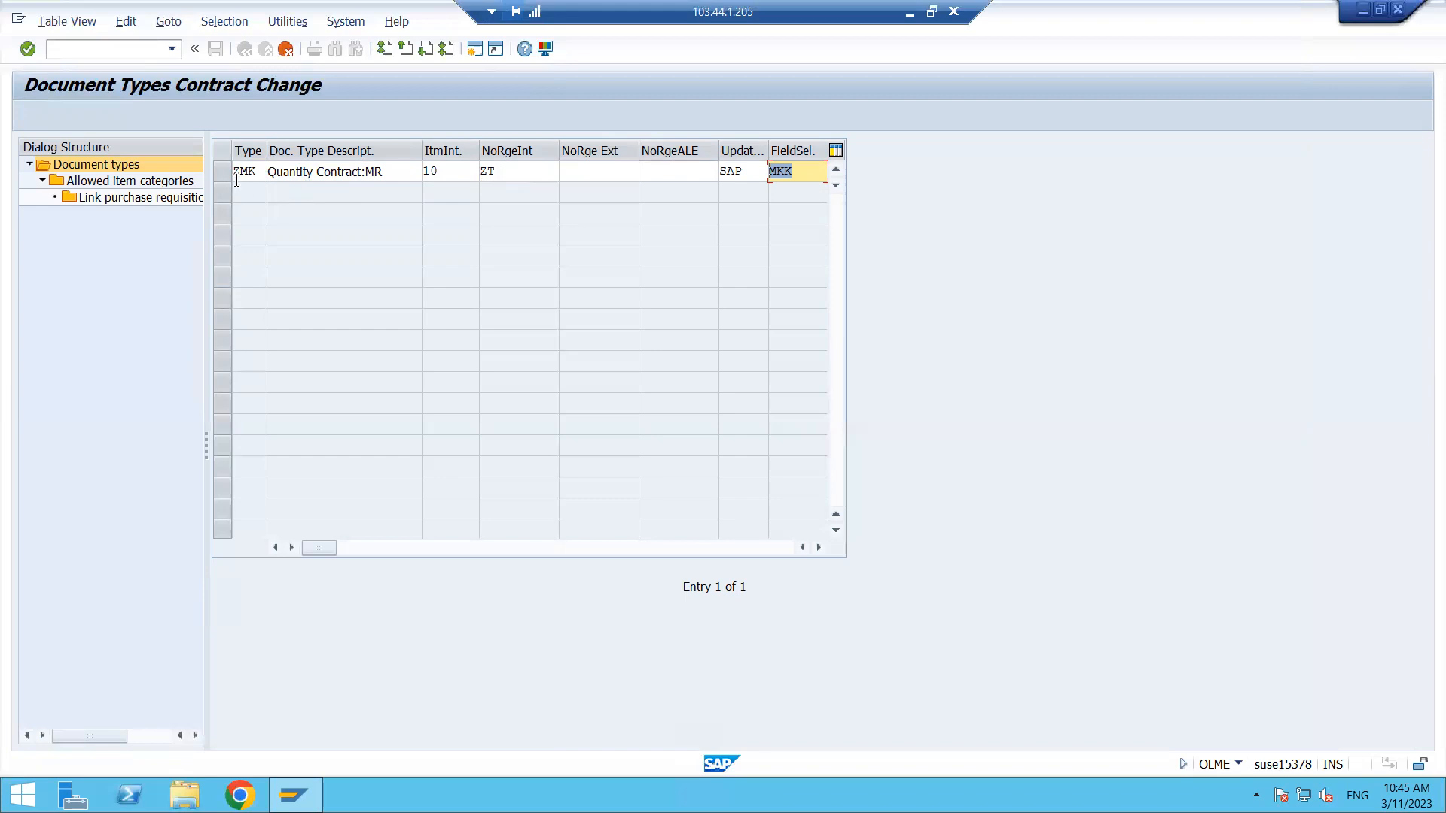
pyautogui.press('Return')
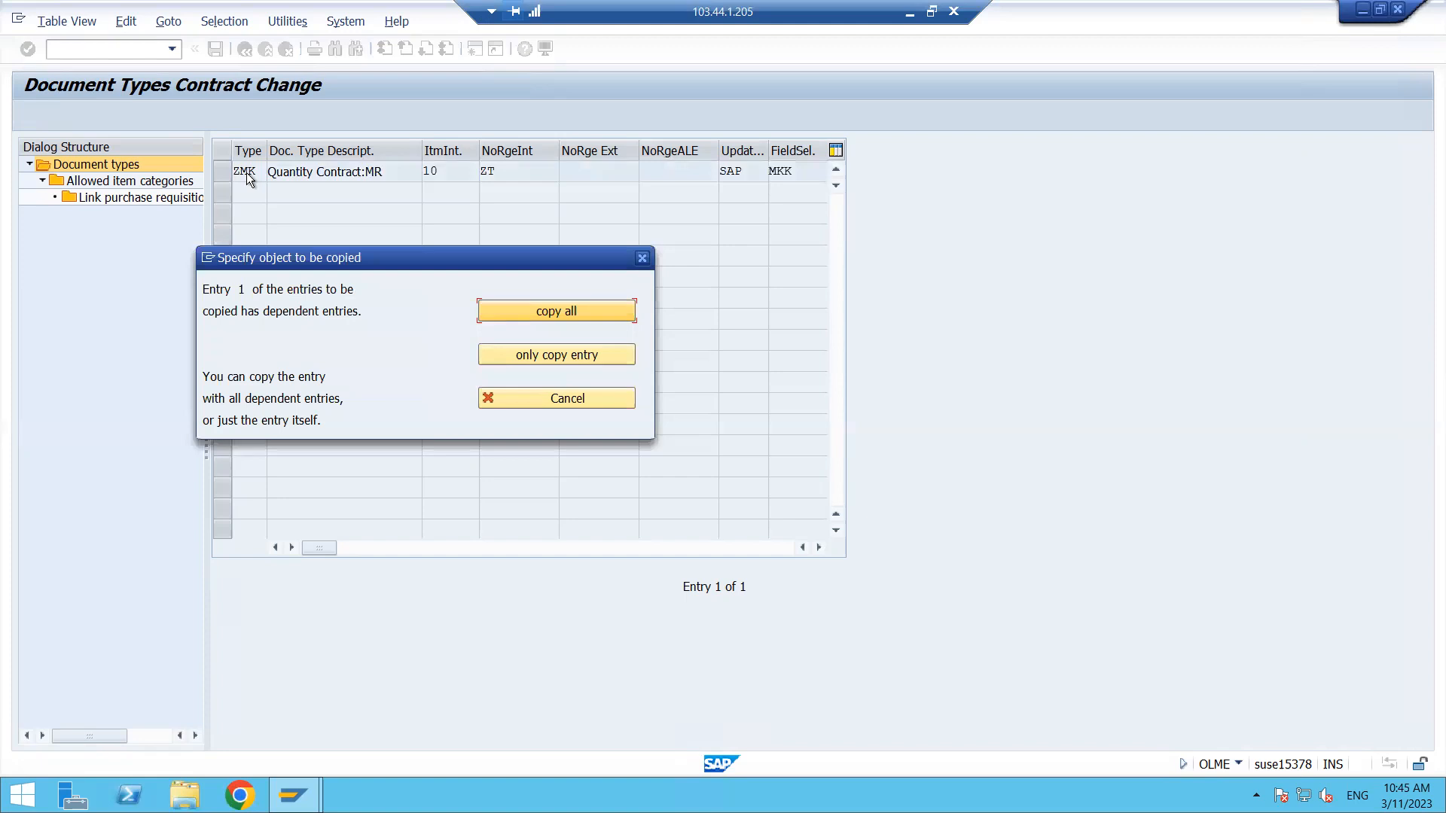
pyautogui.click(586, 314)
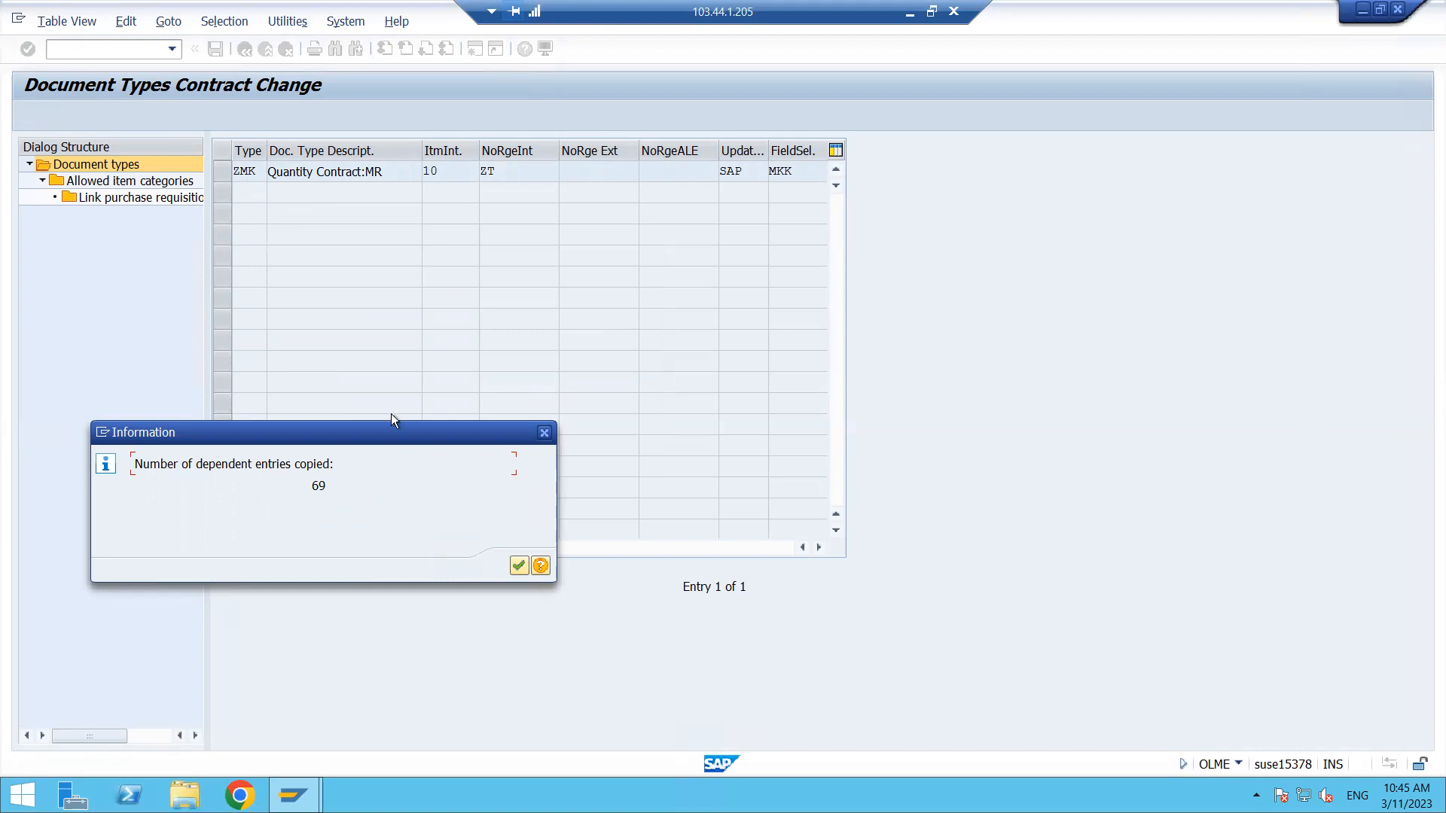
pyautogui.click(519, 566)
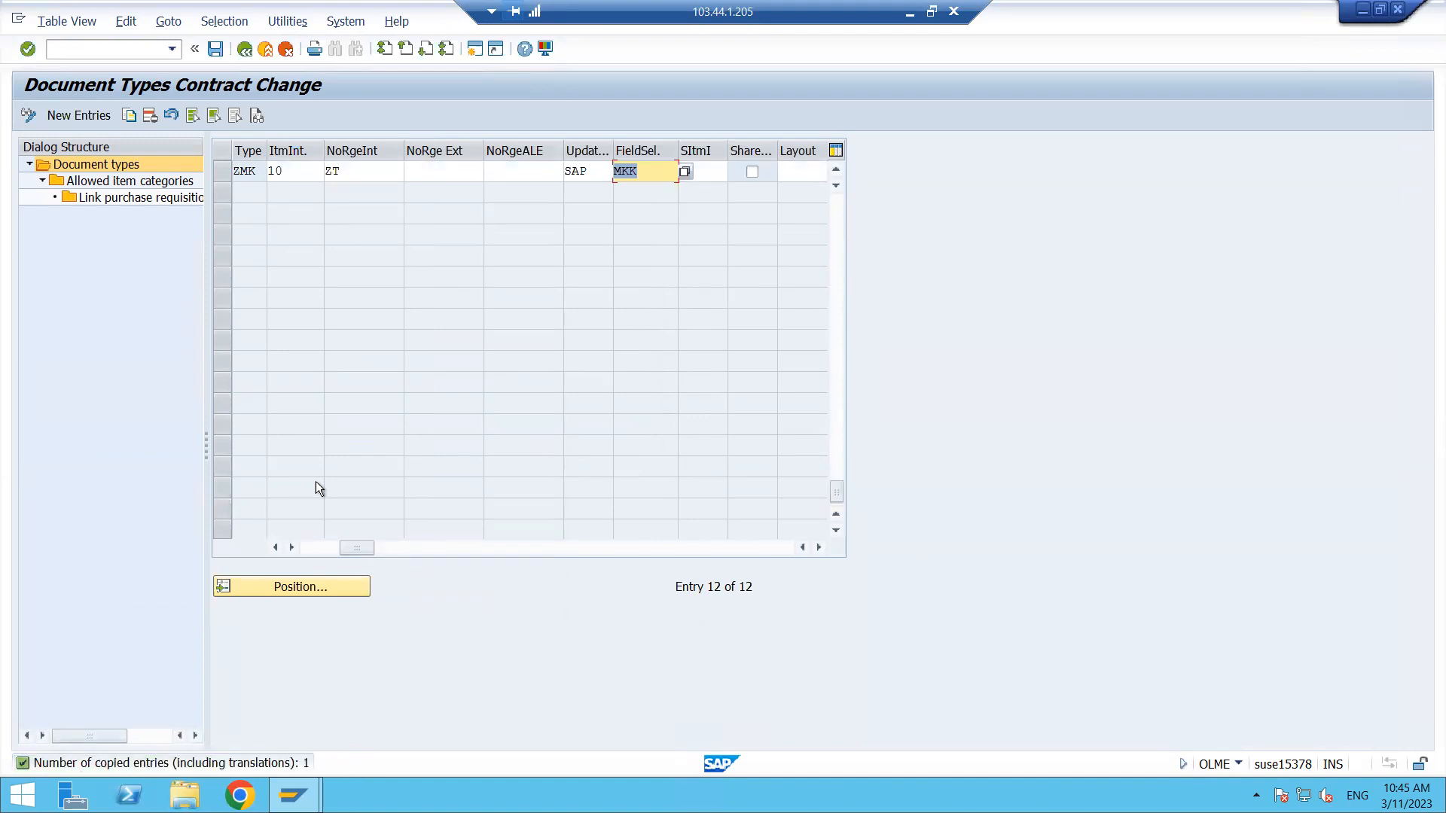
# - Save the new document type under customizing request ST2K900580
pyautogui.click(213, 49)
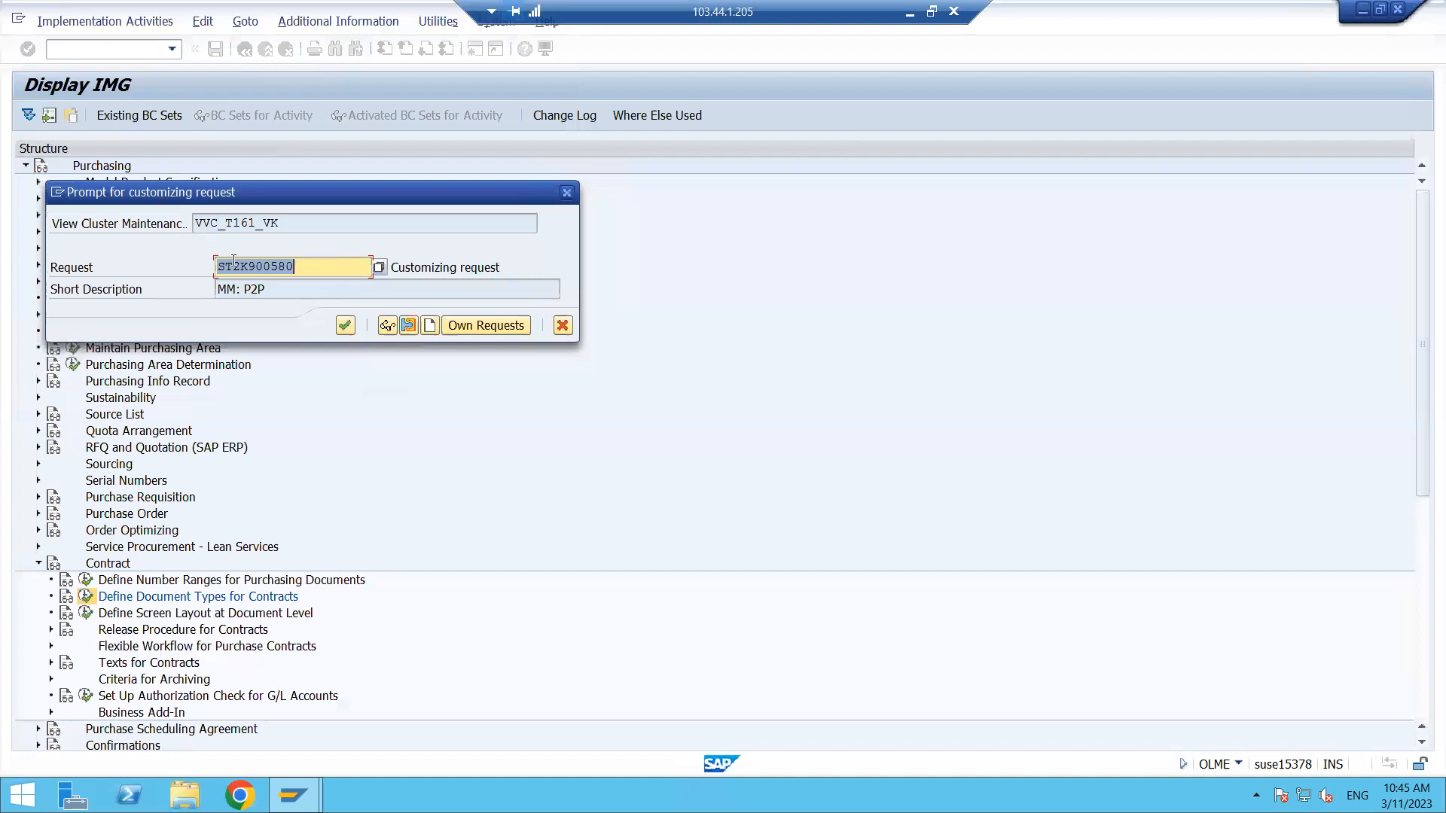
pyautogui.click(294, 266)
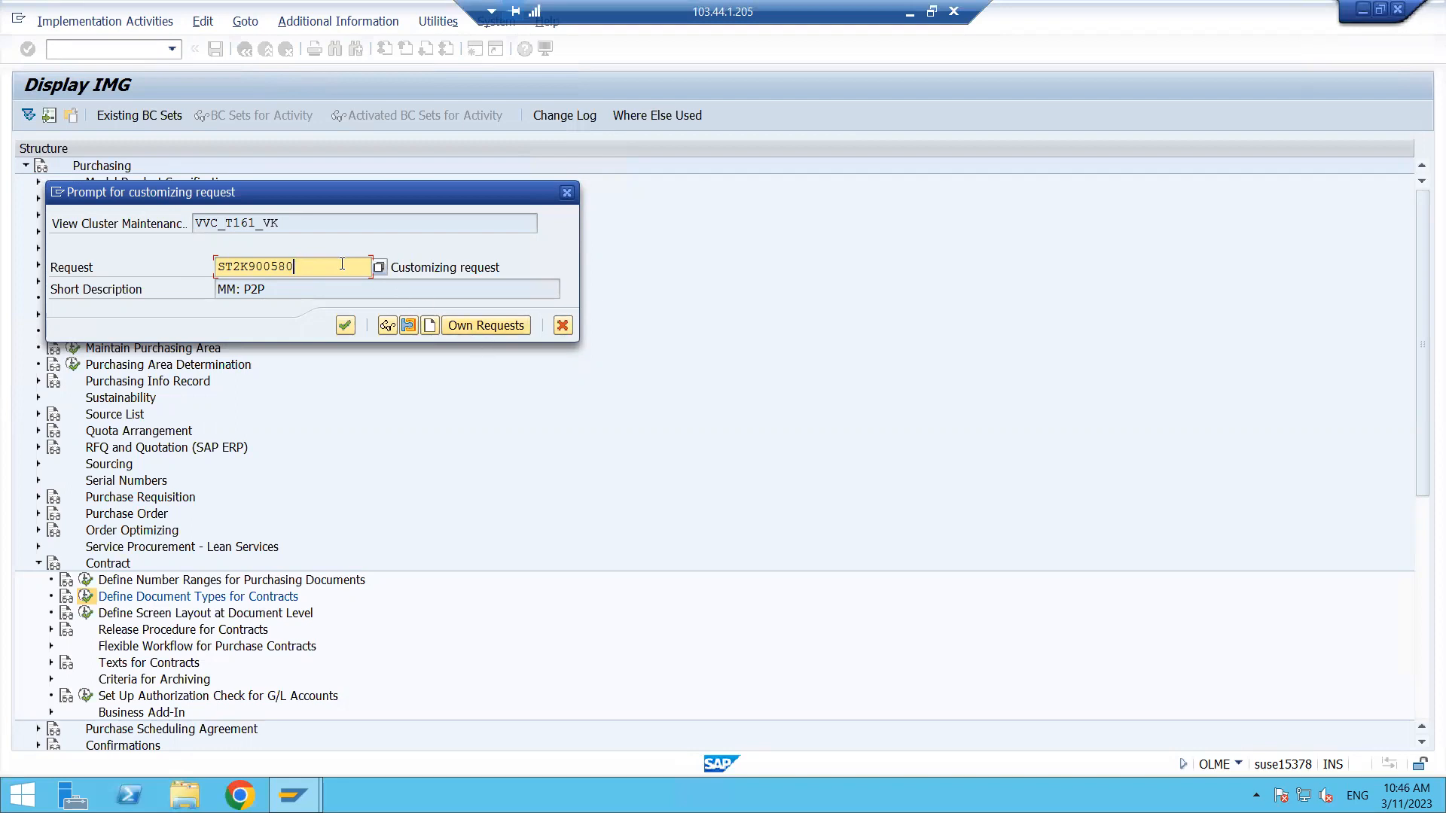
pyautogui.click(343, 328)
pyautogui.click(345, 326)
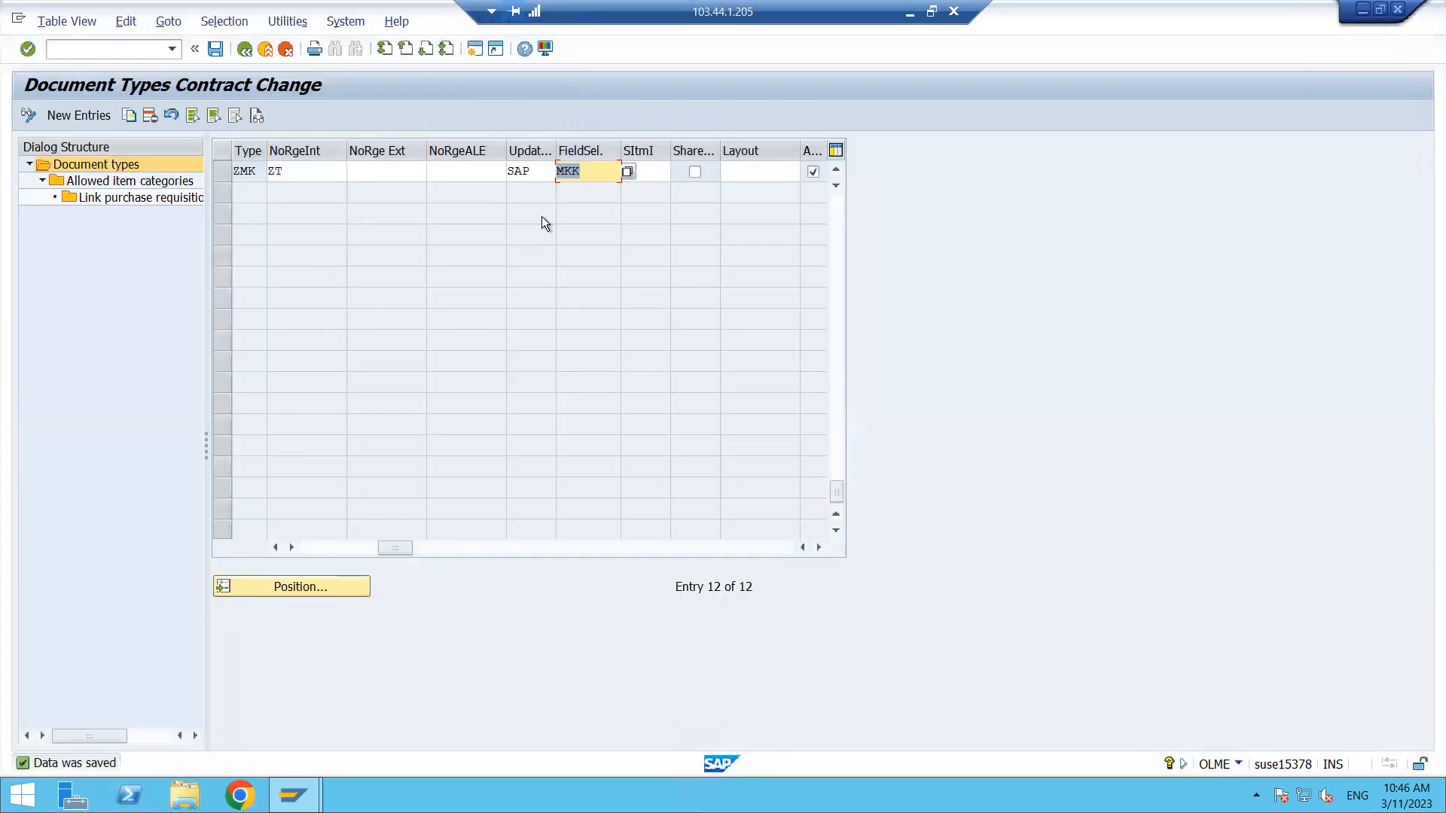
pyautogui.click(250, 47)
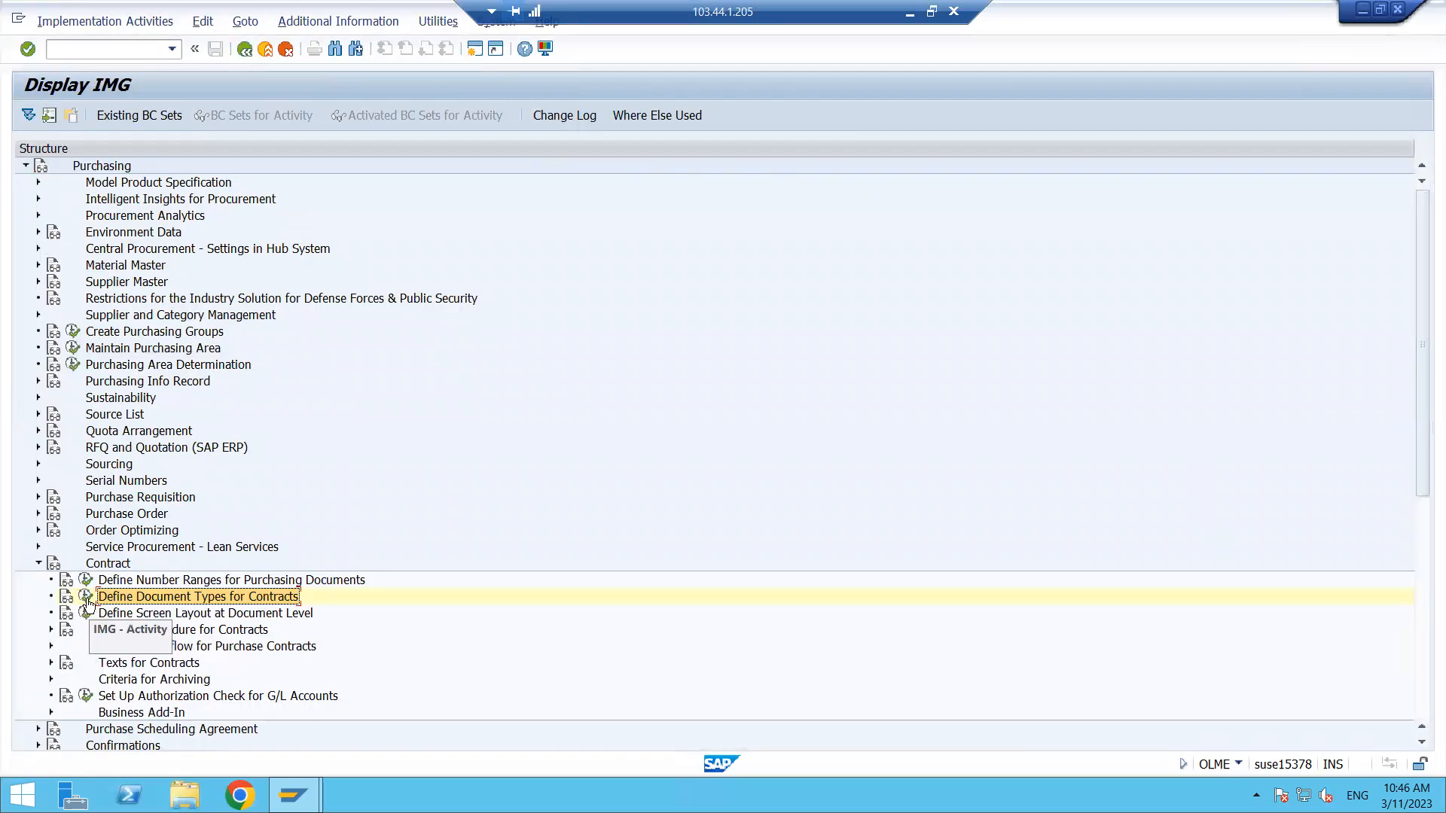
pyautogui.click(85, 596)
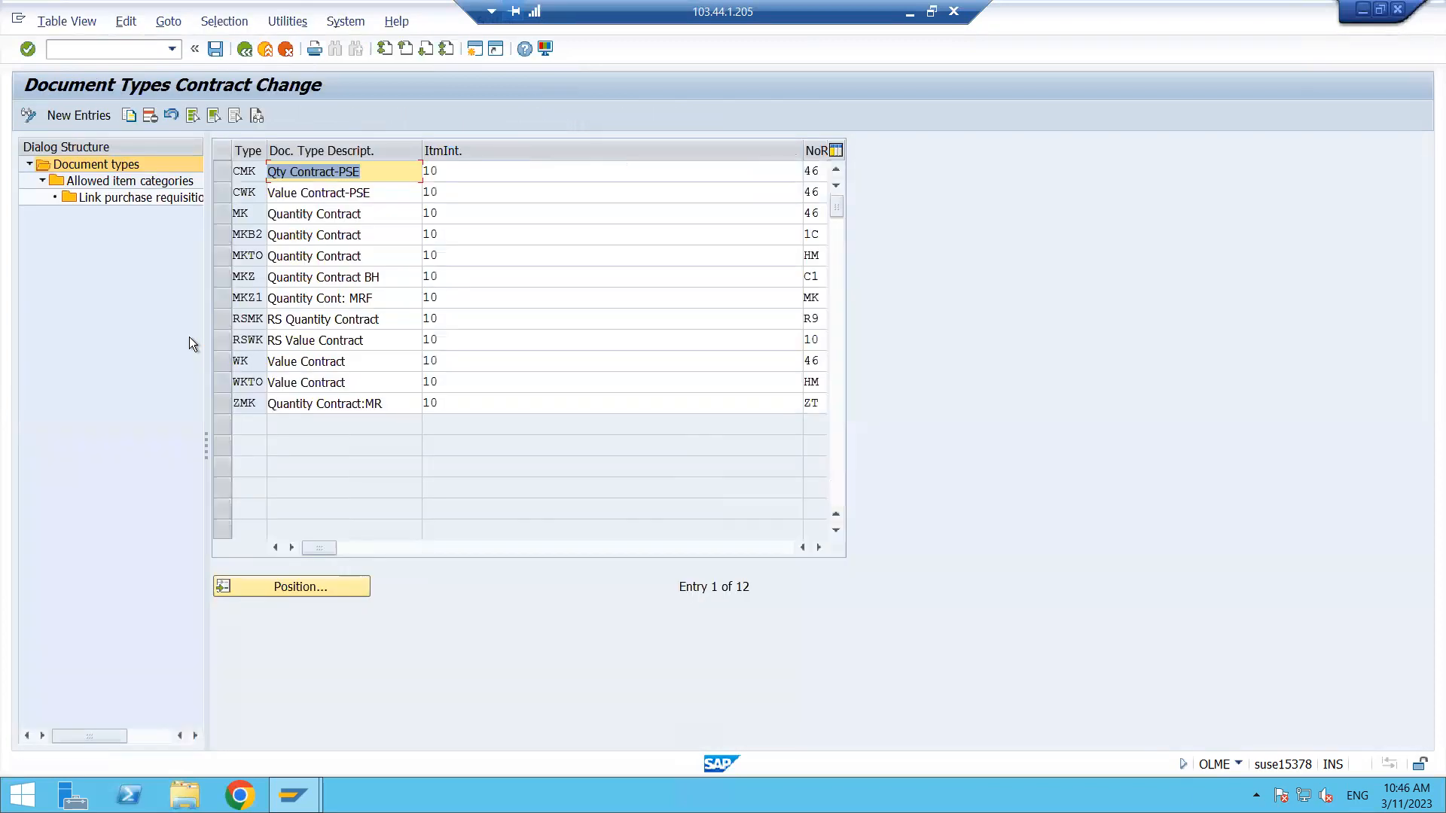
pyautogui.click(221, 363)
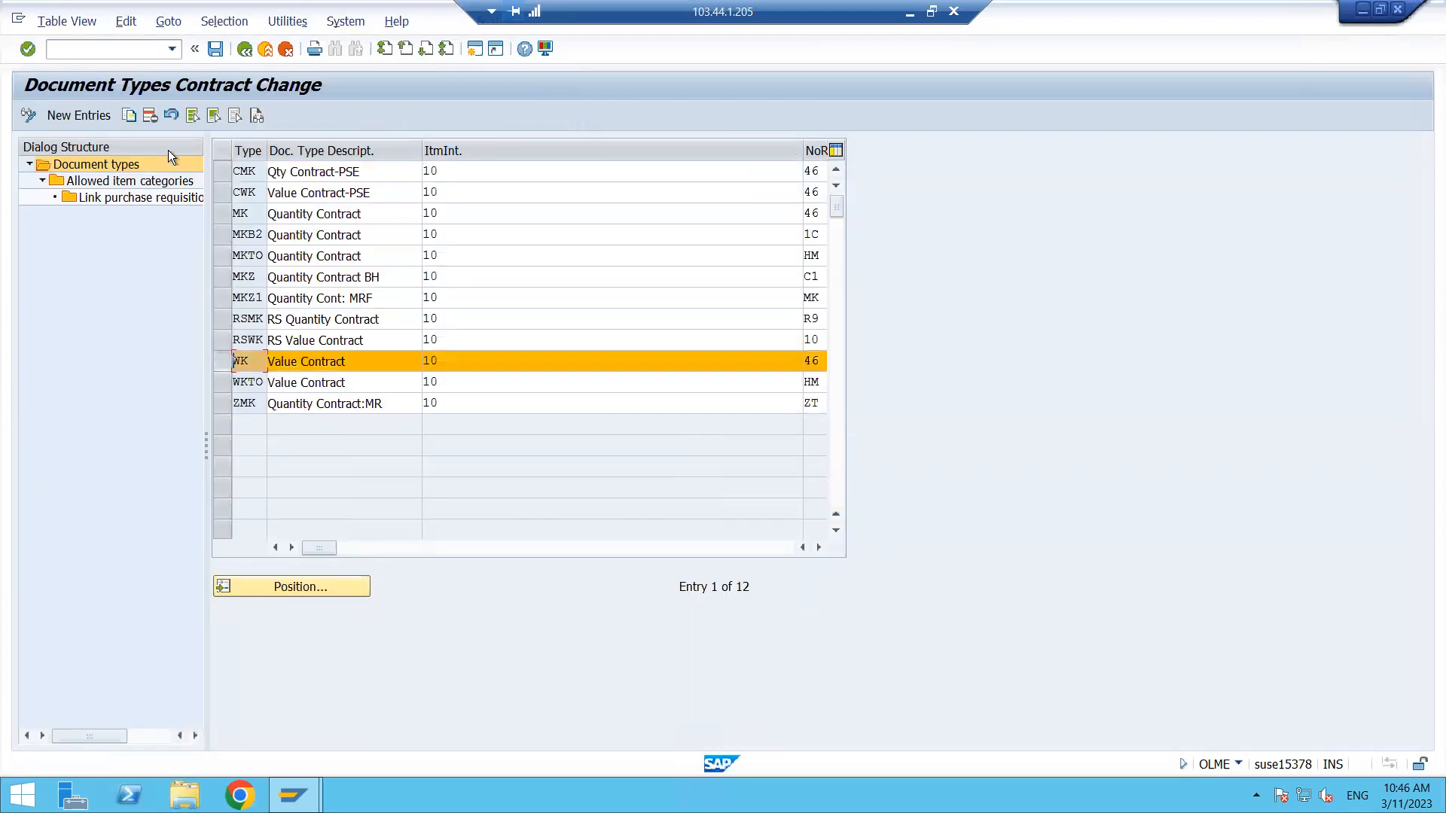
pyautogui.click(129, 116)
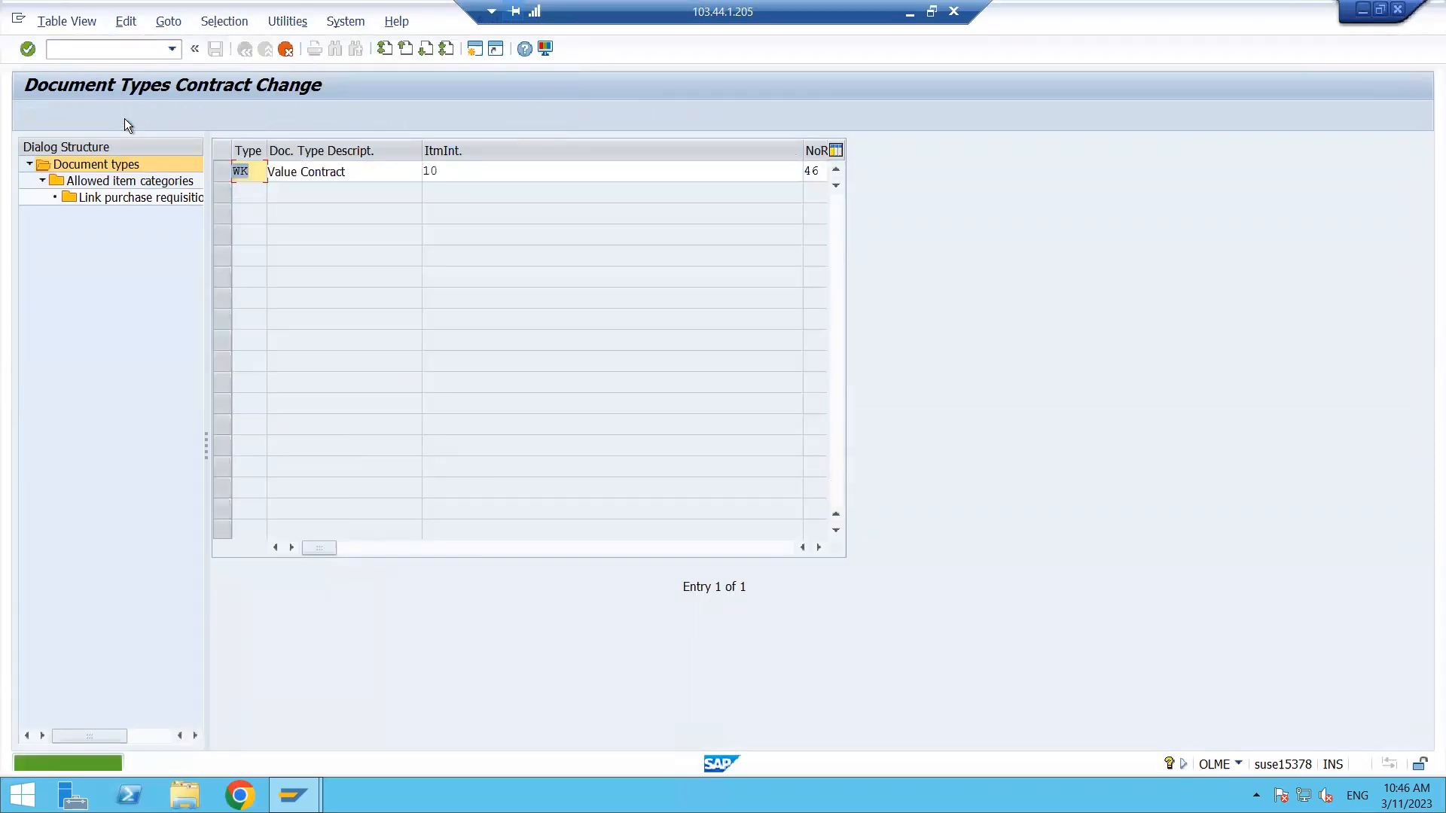
pyautogui.click(283, 53)
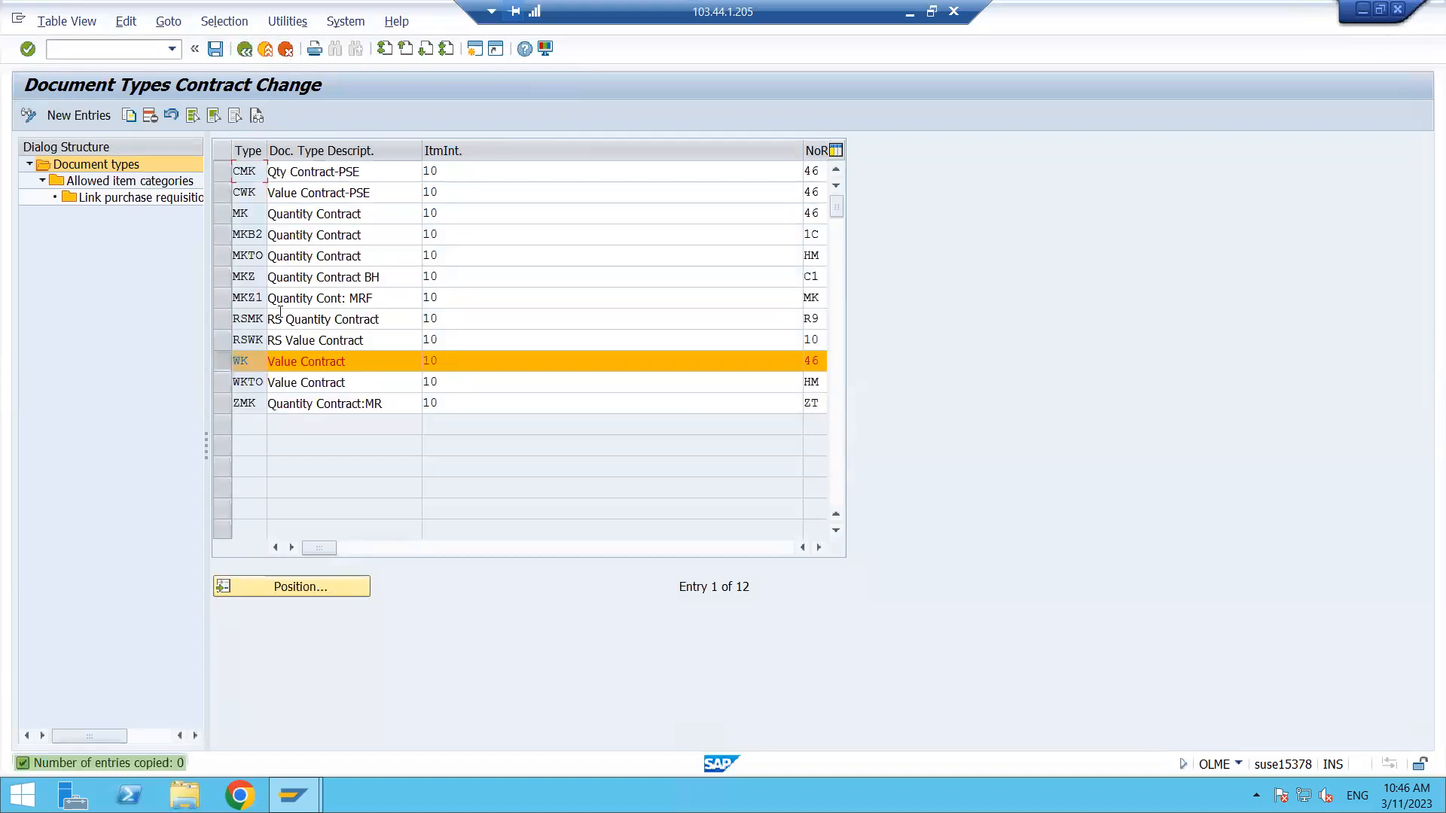
pyautogui.click(228, 362)
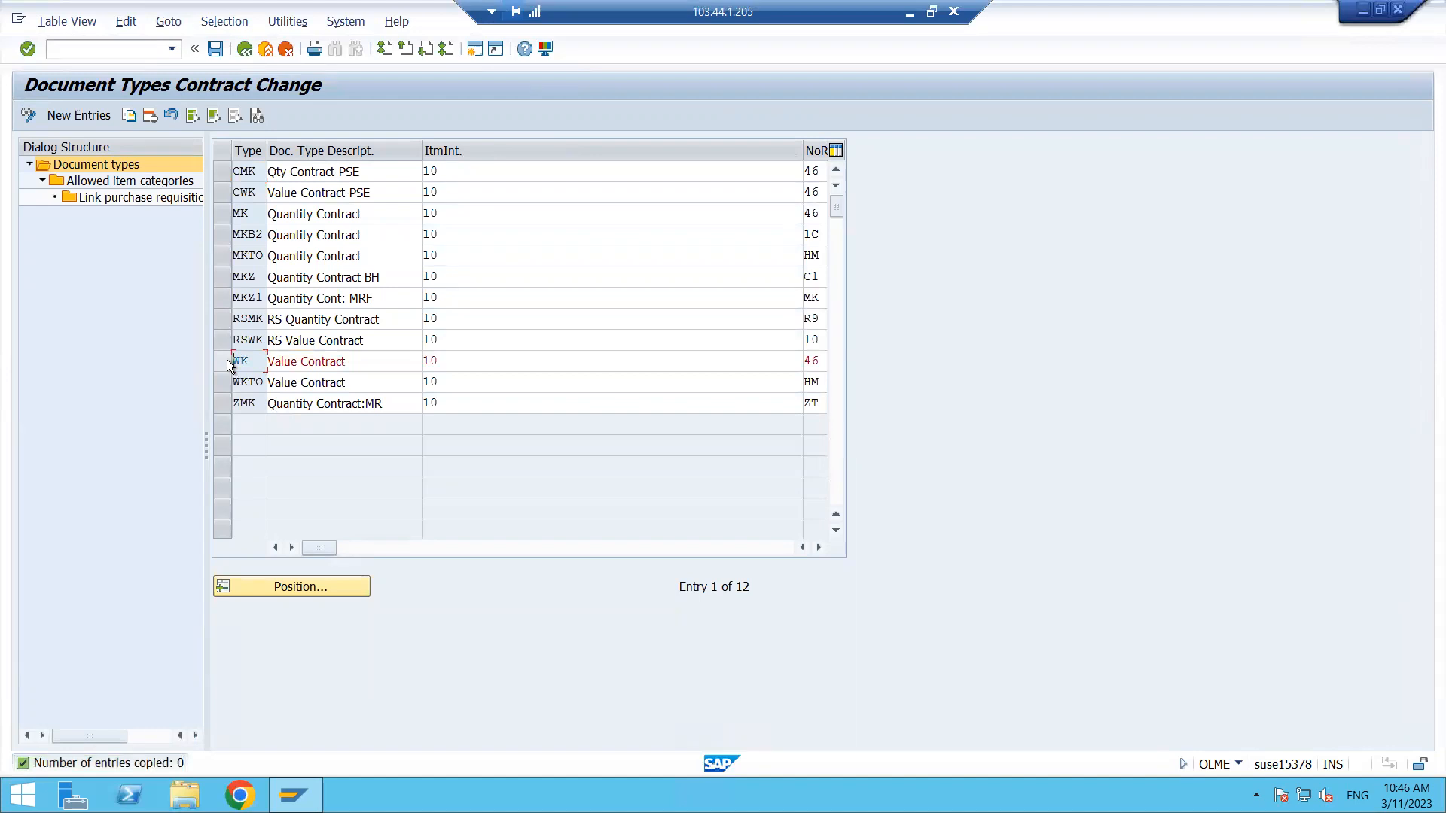
pyautogui.click(244, 49)
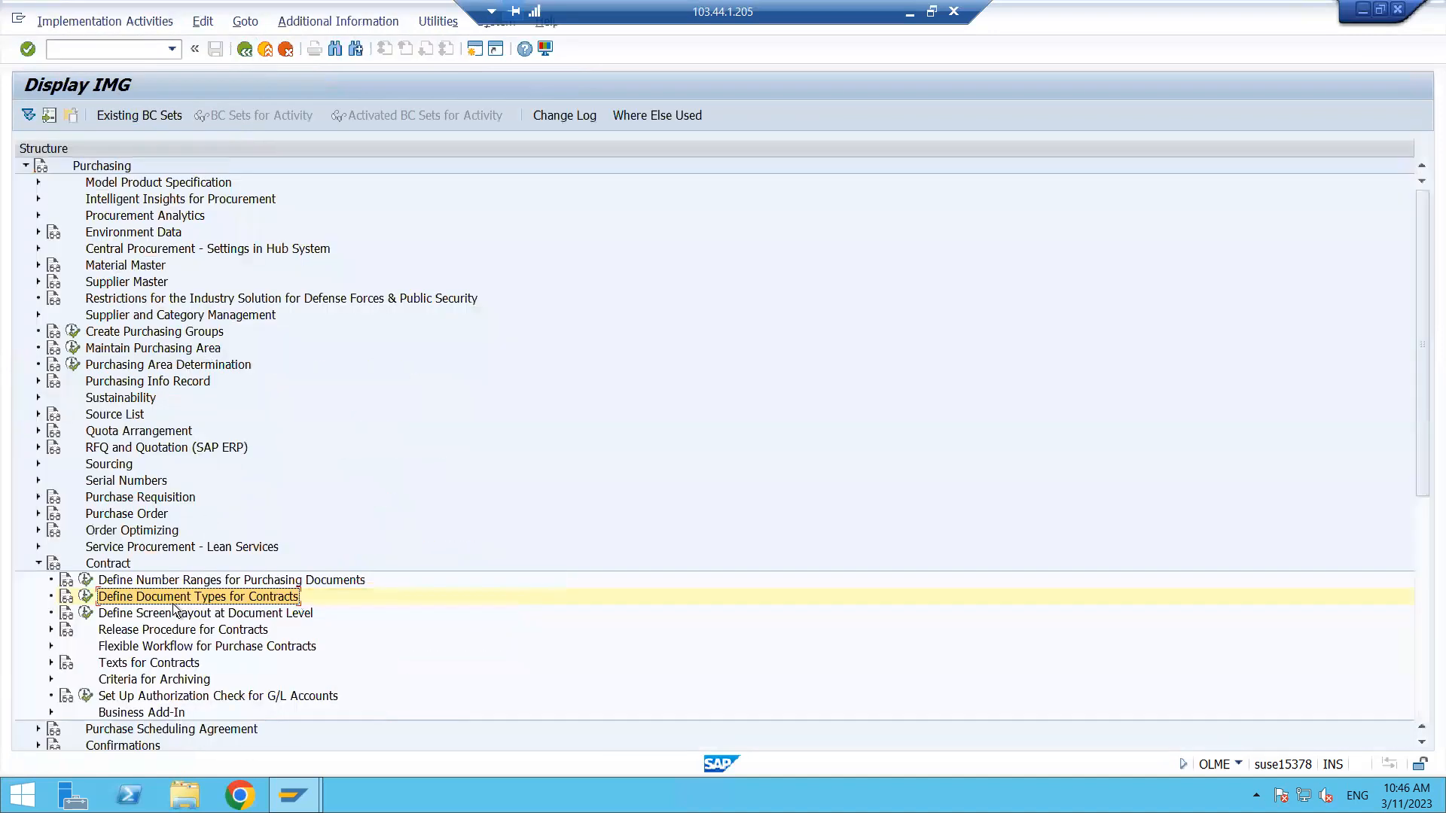
# - Open Define Screen Layout at Document Level and display field selection key MKK Quantity contract
pyautogui.click(153, 582)
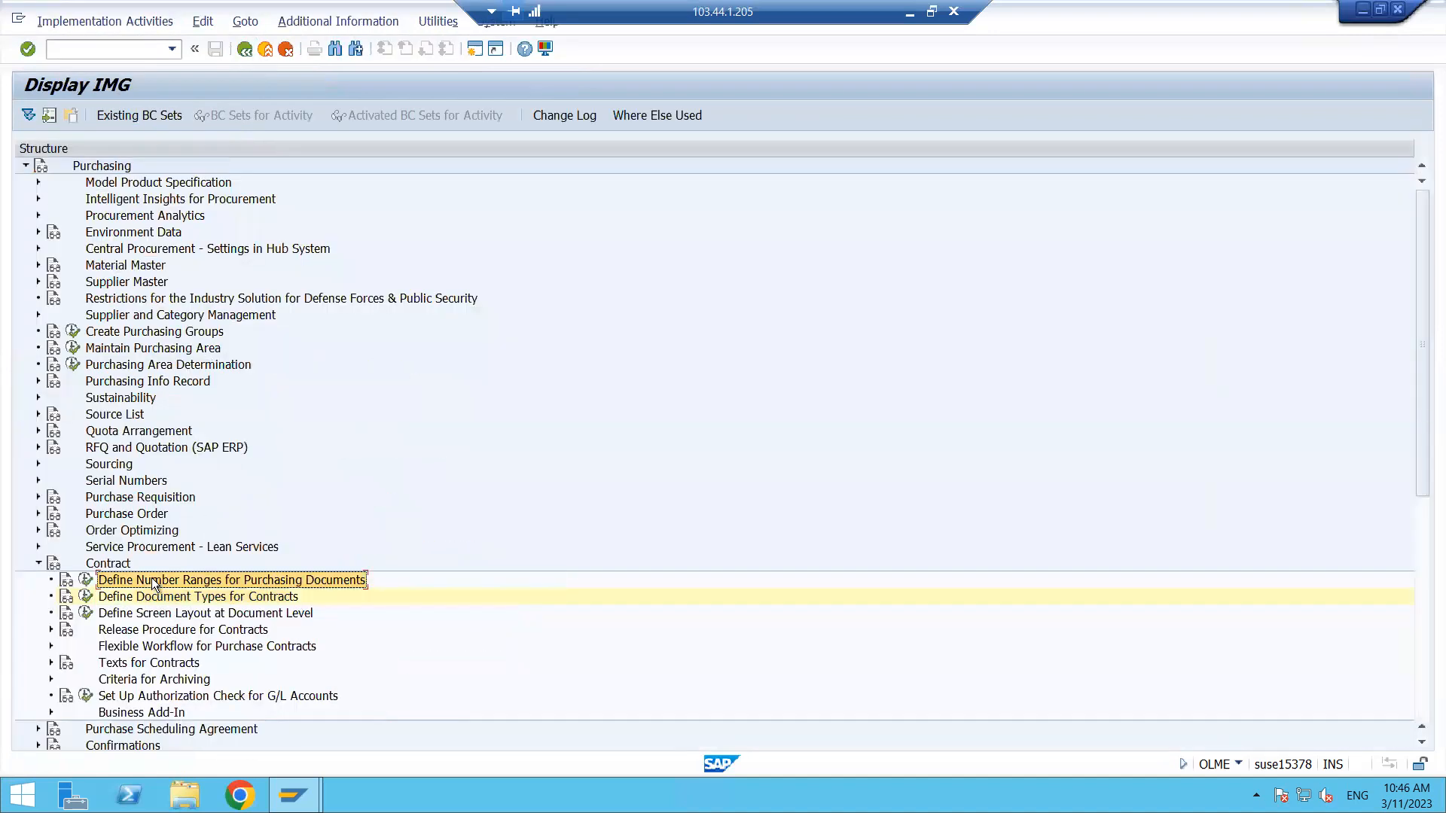
pyautogui.click(139, 599)
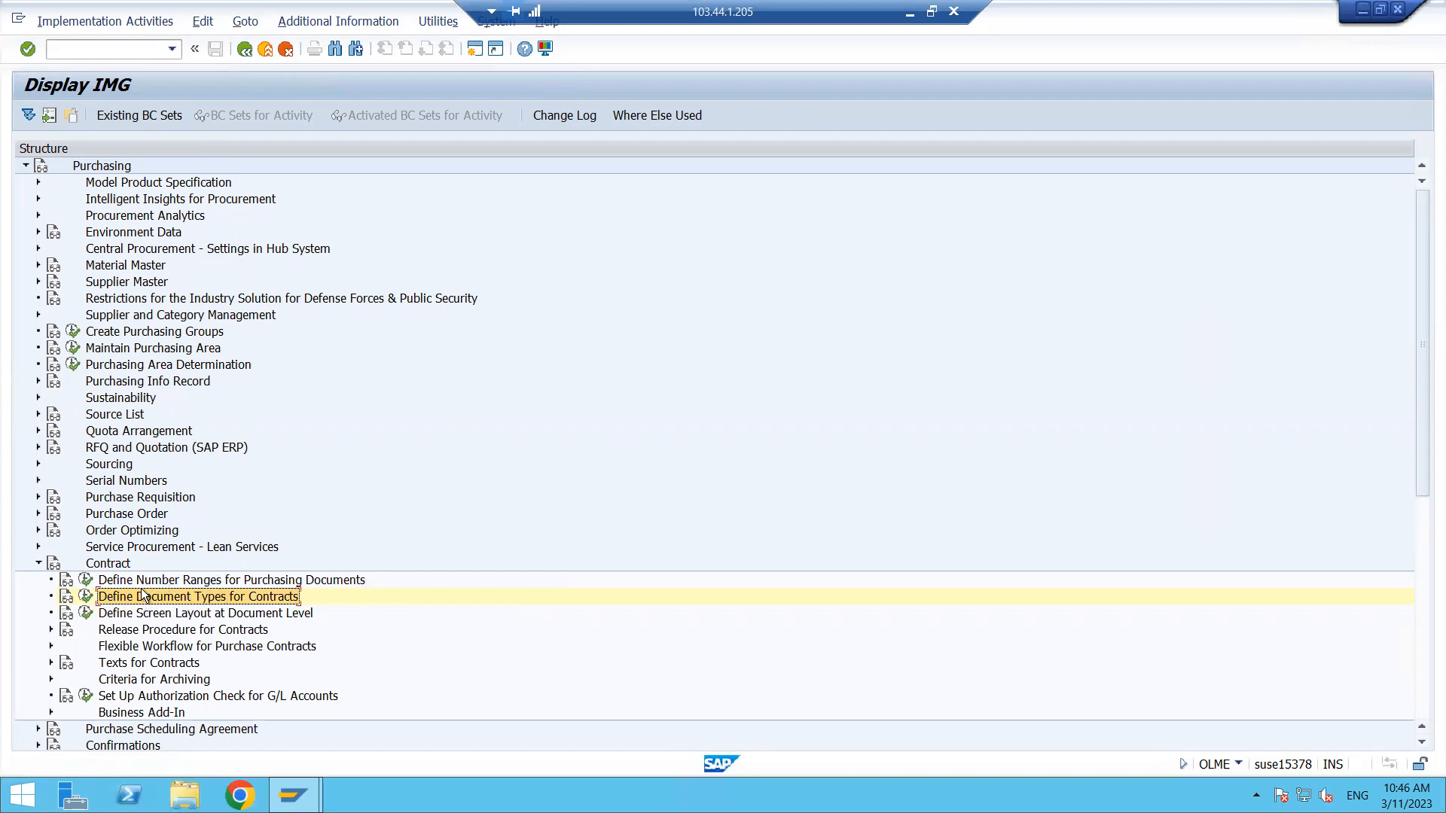
pyautogui.click(179, 614)
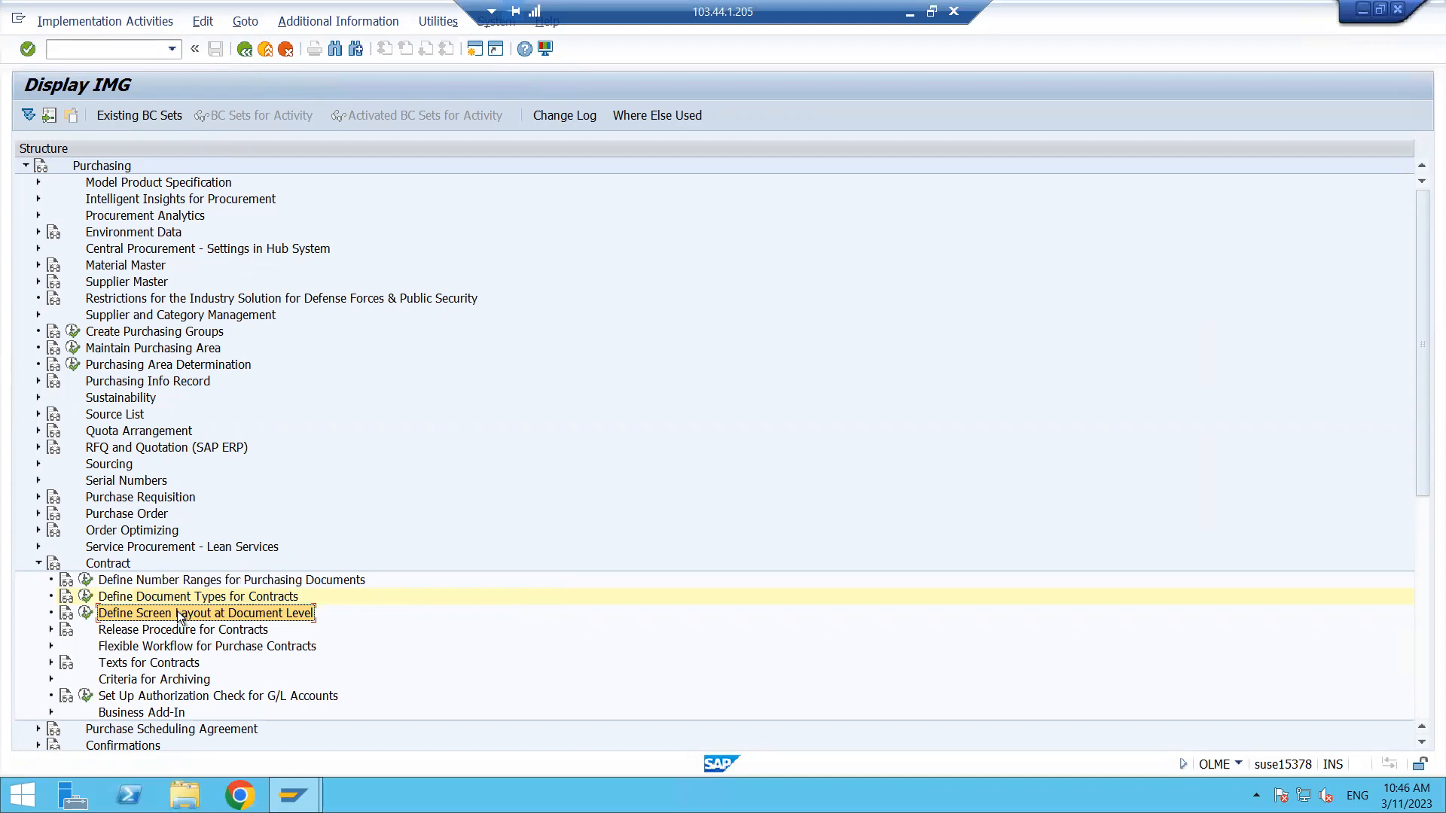
pyautogui.click(87, 613)
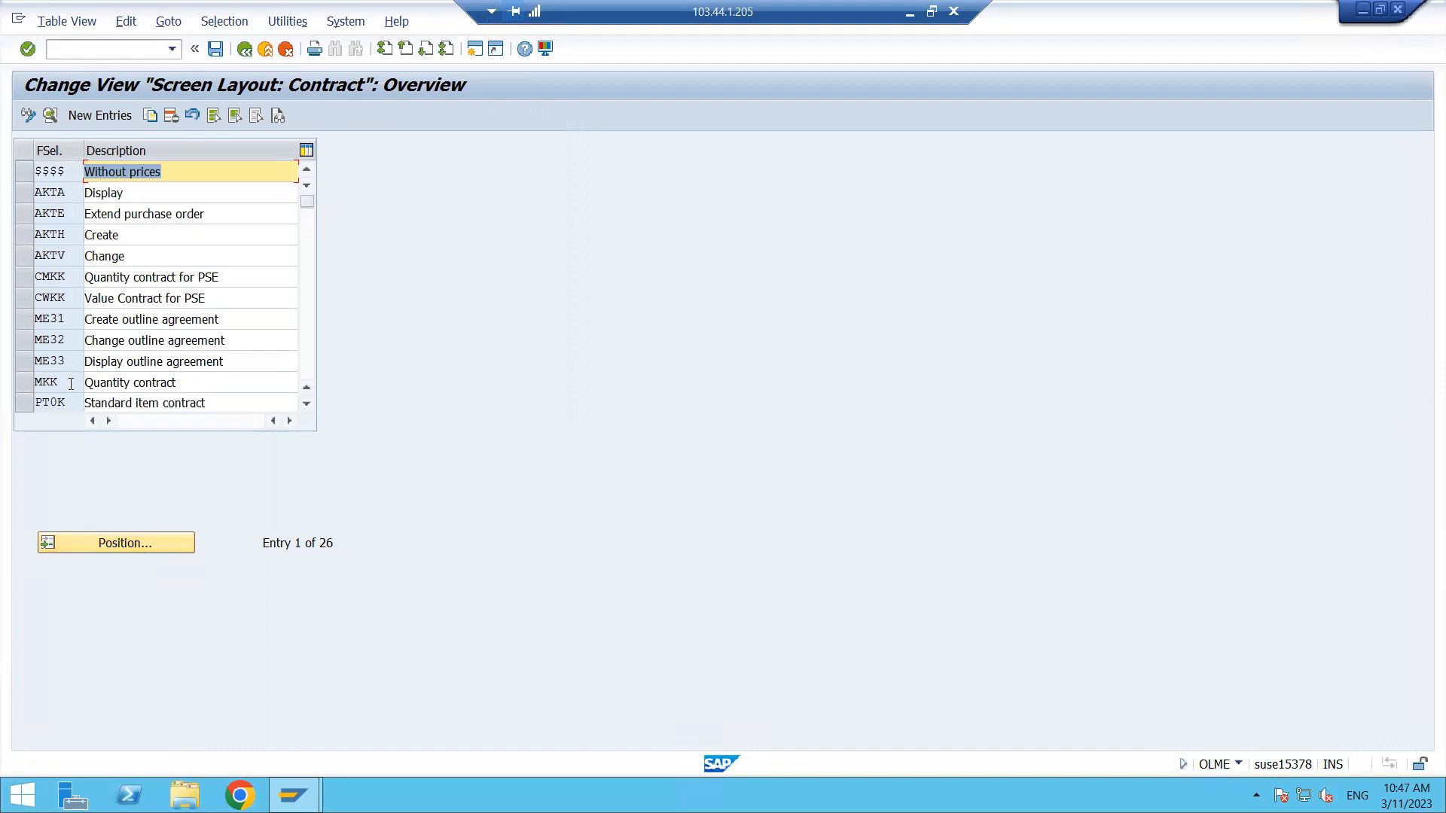
pyautogui.click(26, 382)
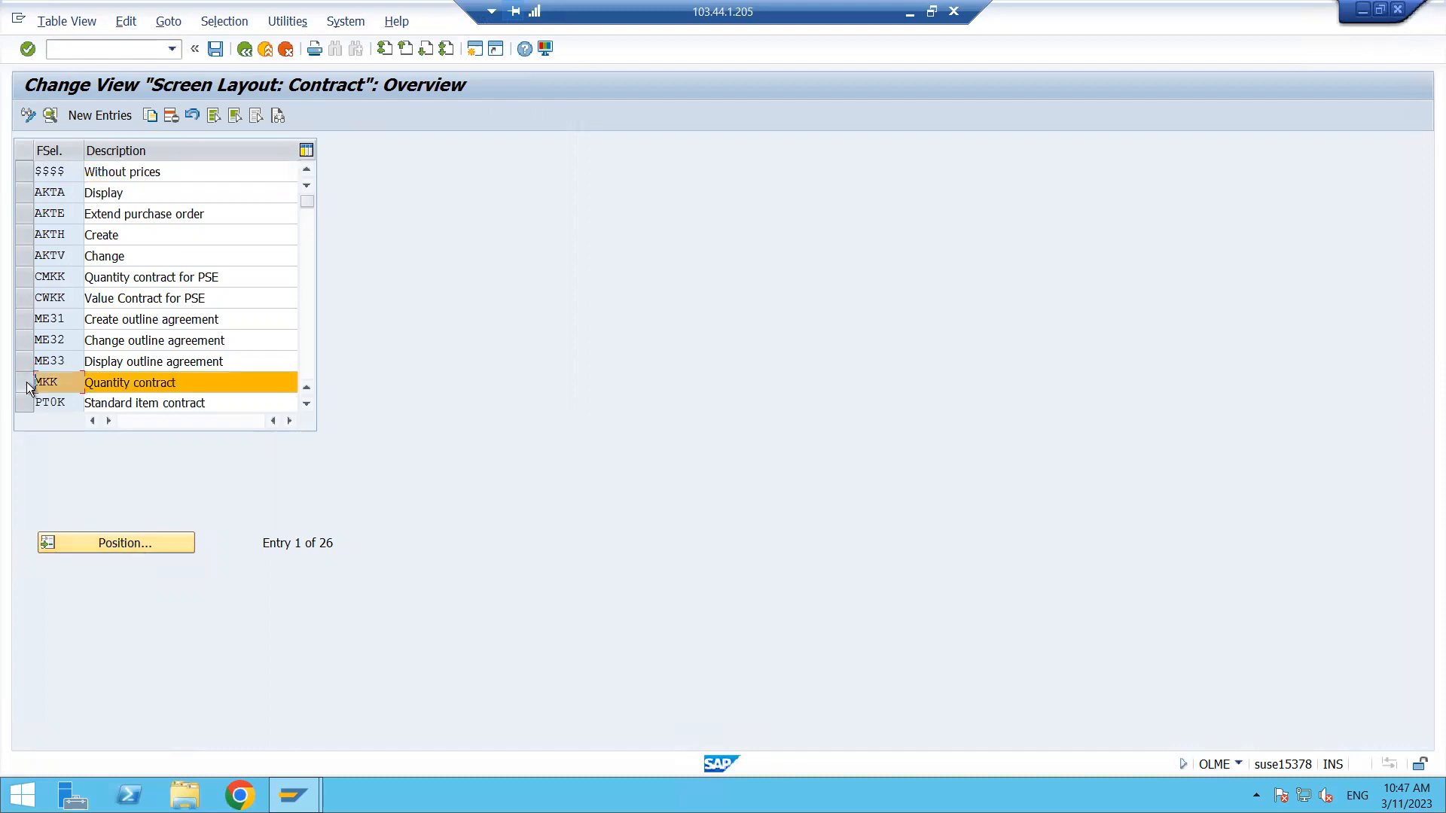
pyautogui.click(49, 116)
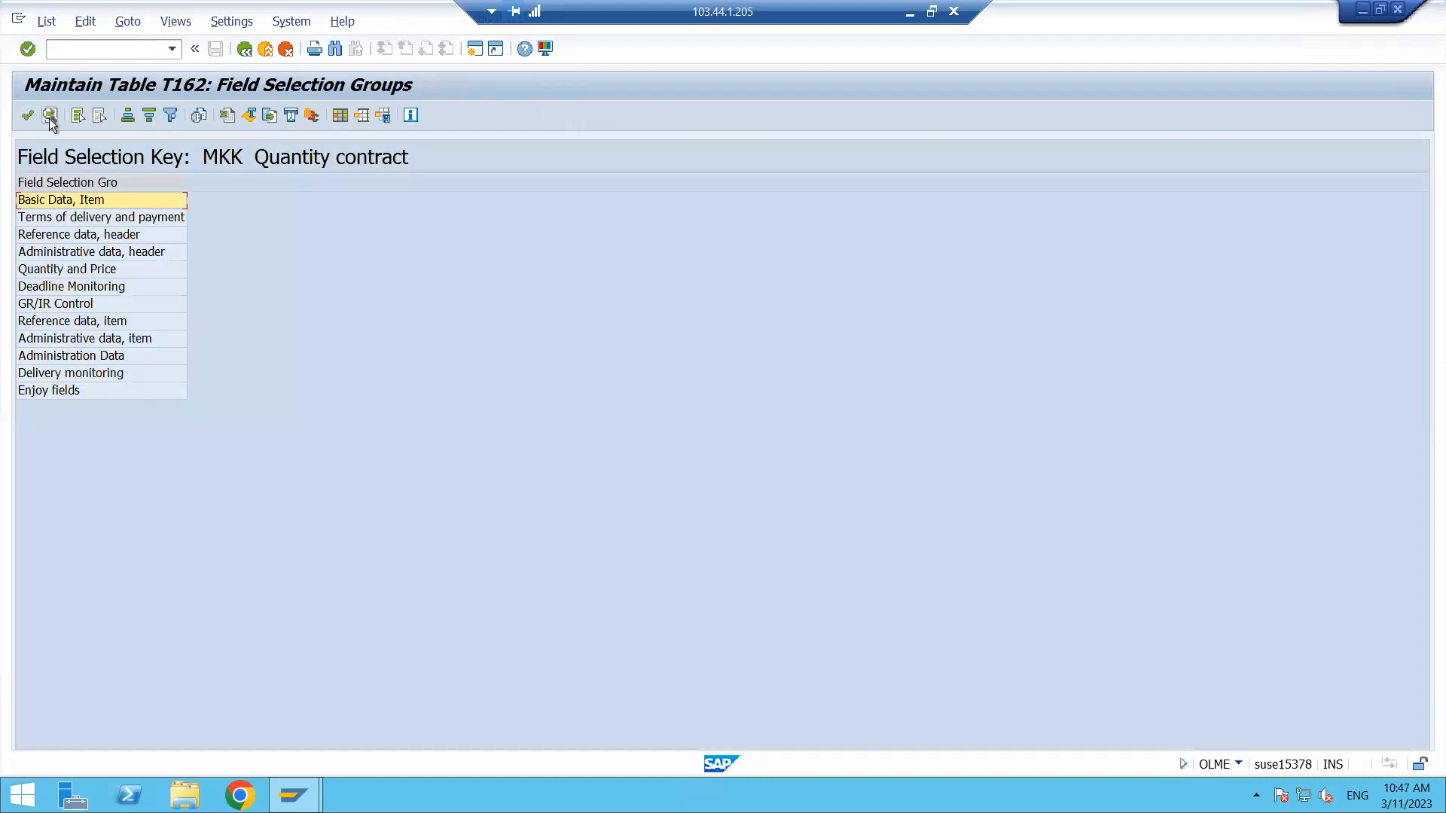
# - Open the Basic Data, Item field group and switch the Plant field among optional, required and display entry
pyautogui.doubleClick(132, 201)
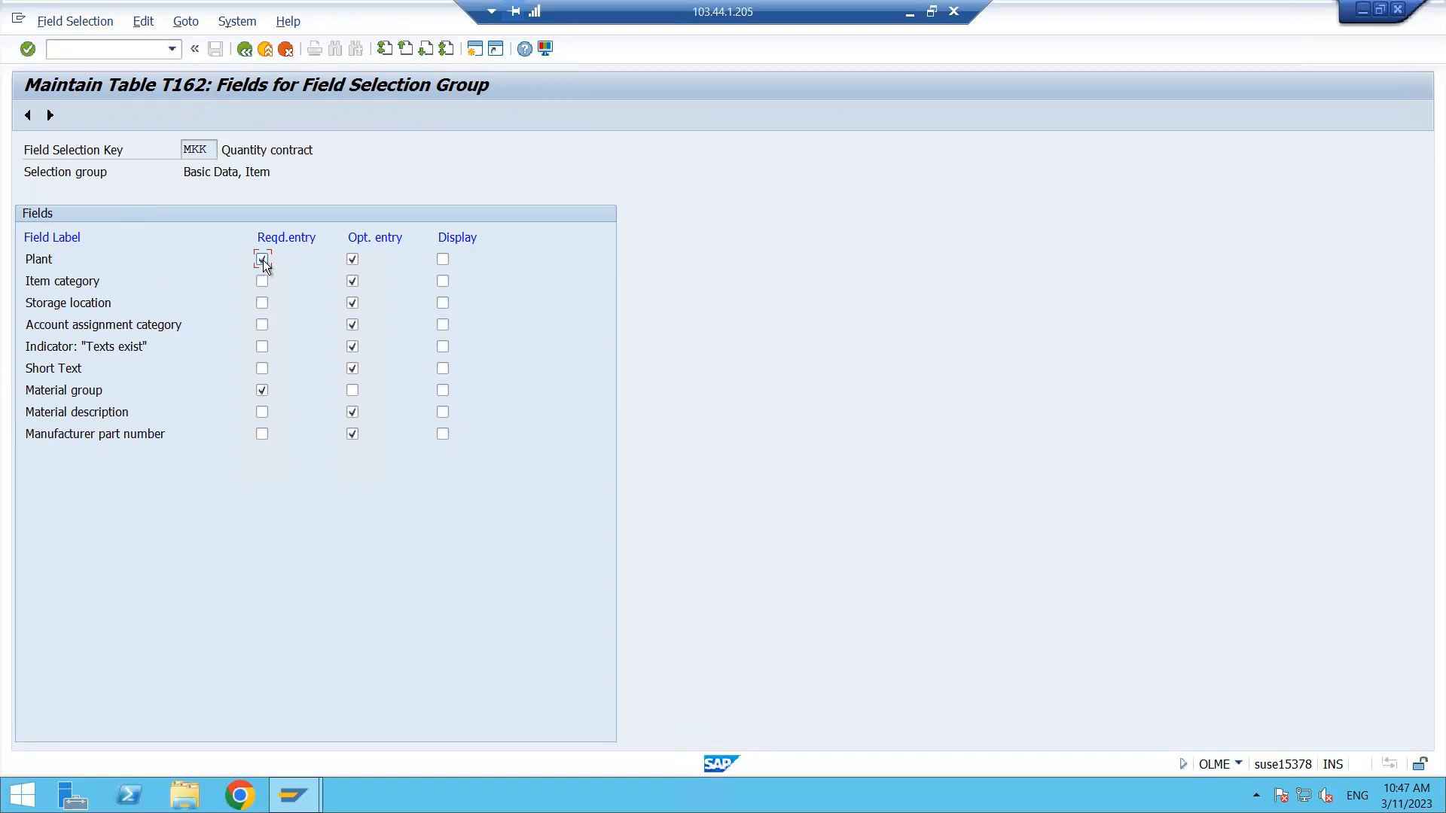
pyautogui.click(353, 259)
pyautogui.click(260, 260)
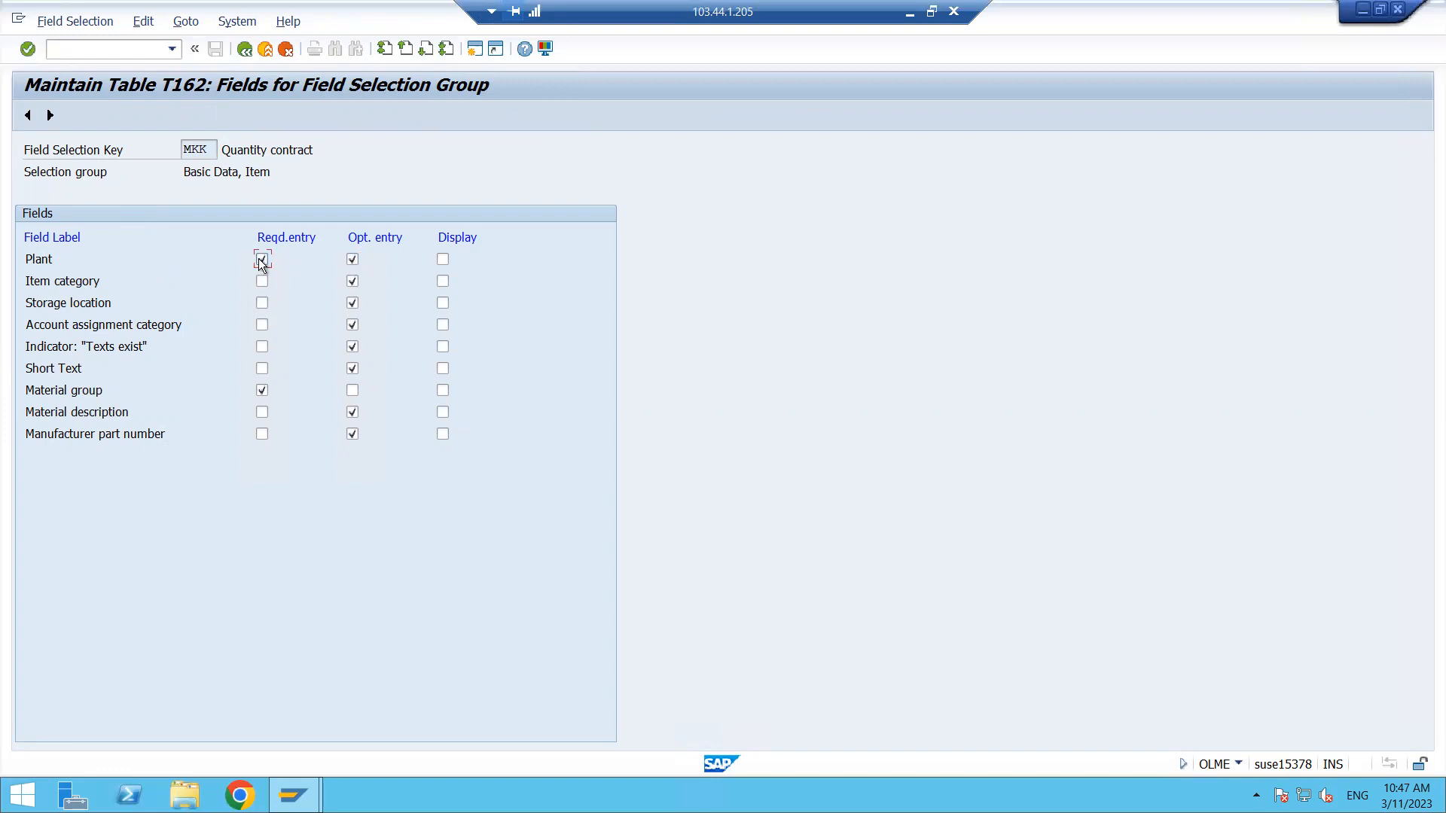
pyautogui.click(441, 258)
pyautogui.click(243, 49)
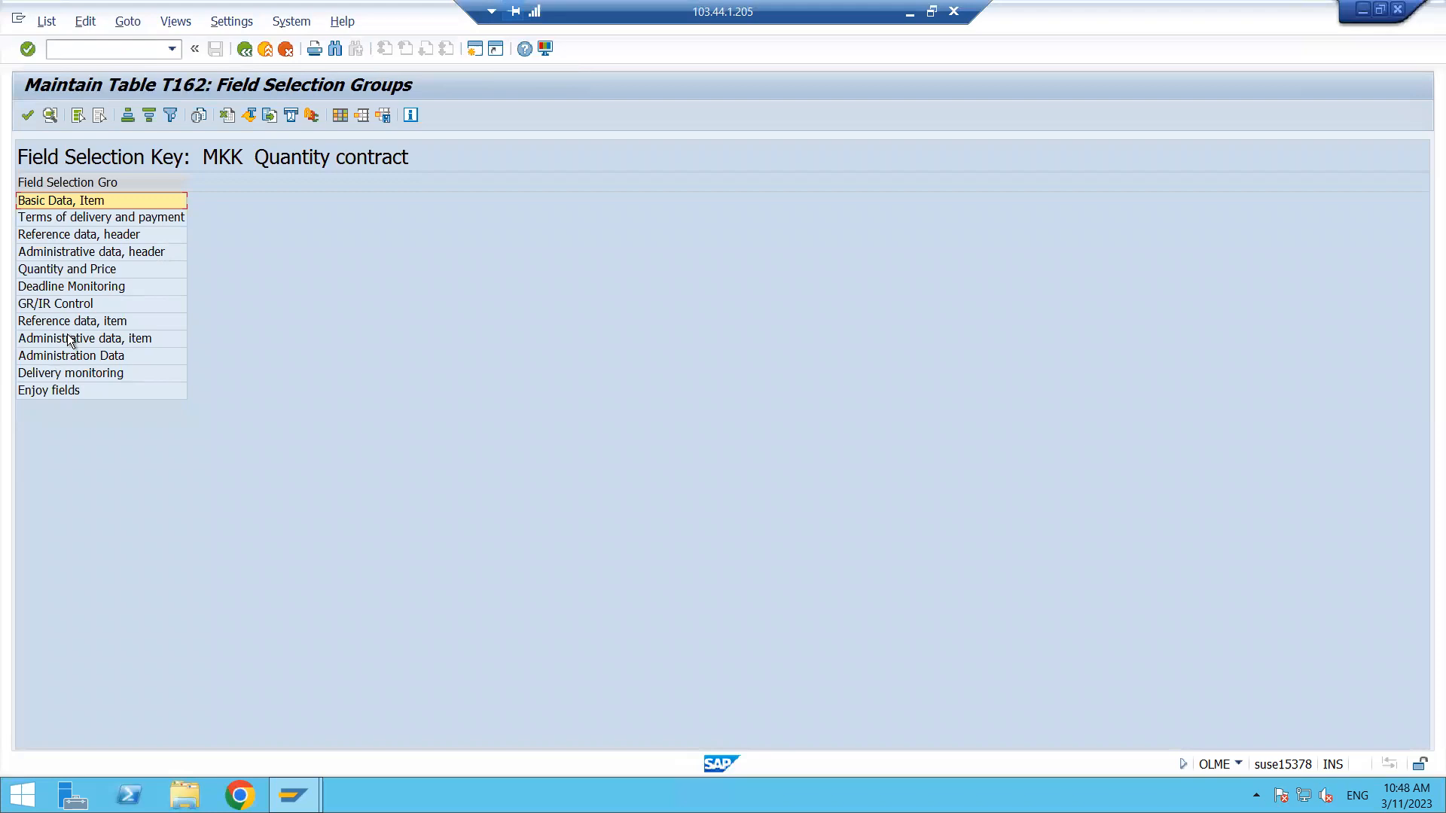
# - Open the Quantity and Price field group to review its field settings, then return to the screen layout overview
pyautogui.doubleClick(61, 269)
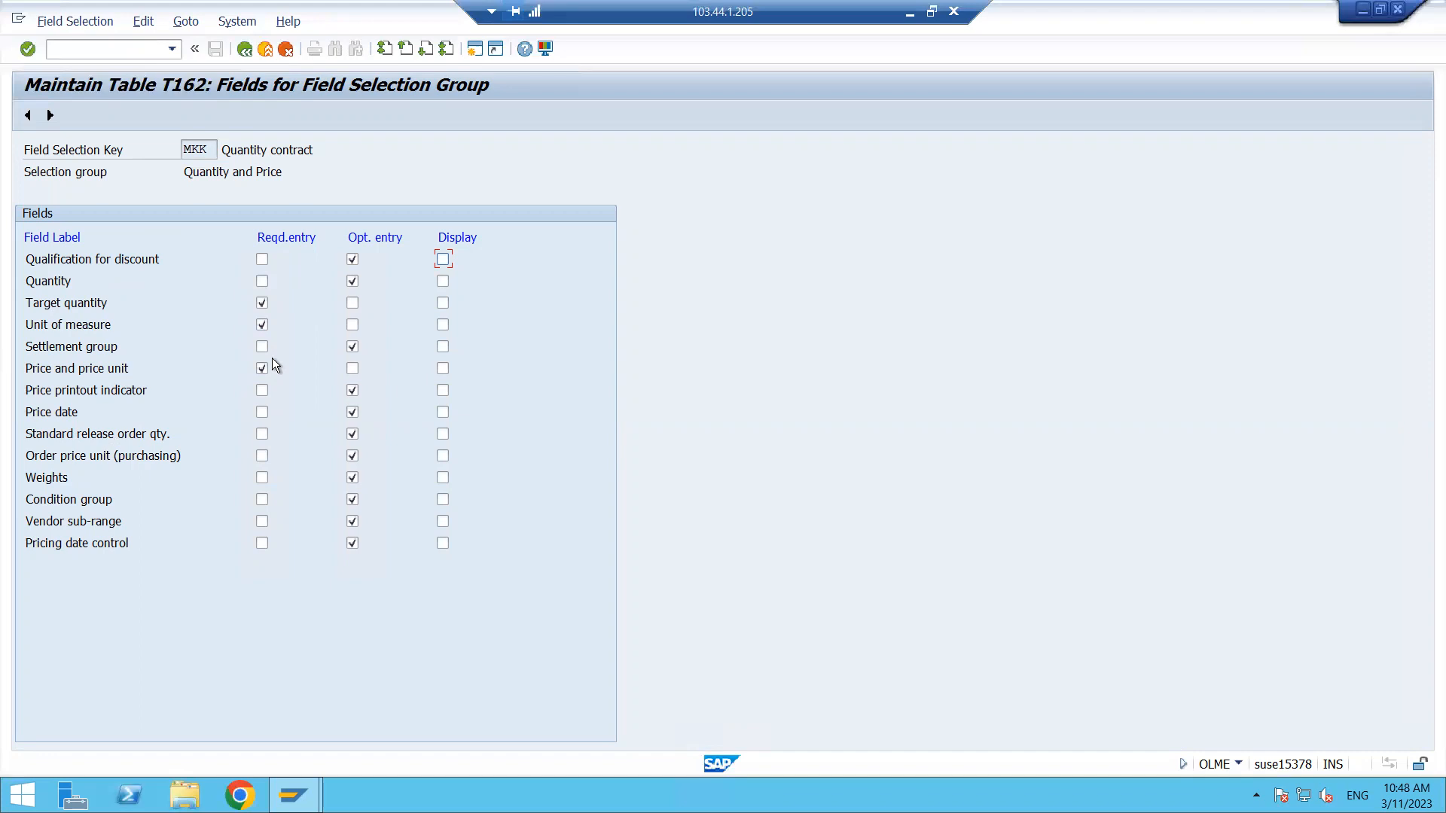
pyautogui.click(243, 47)
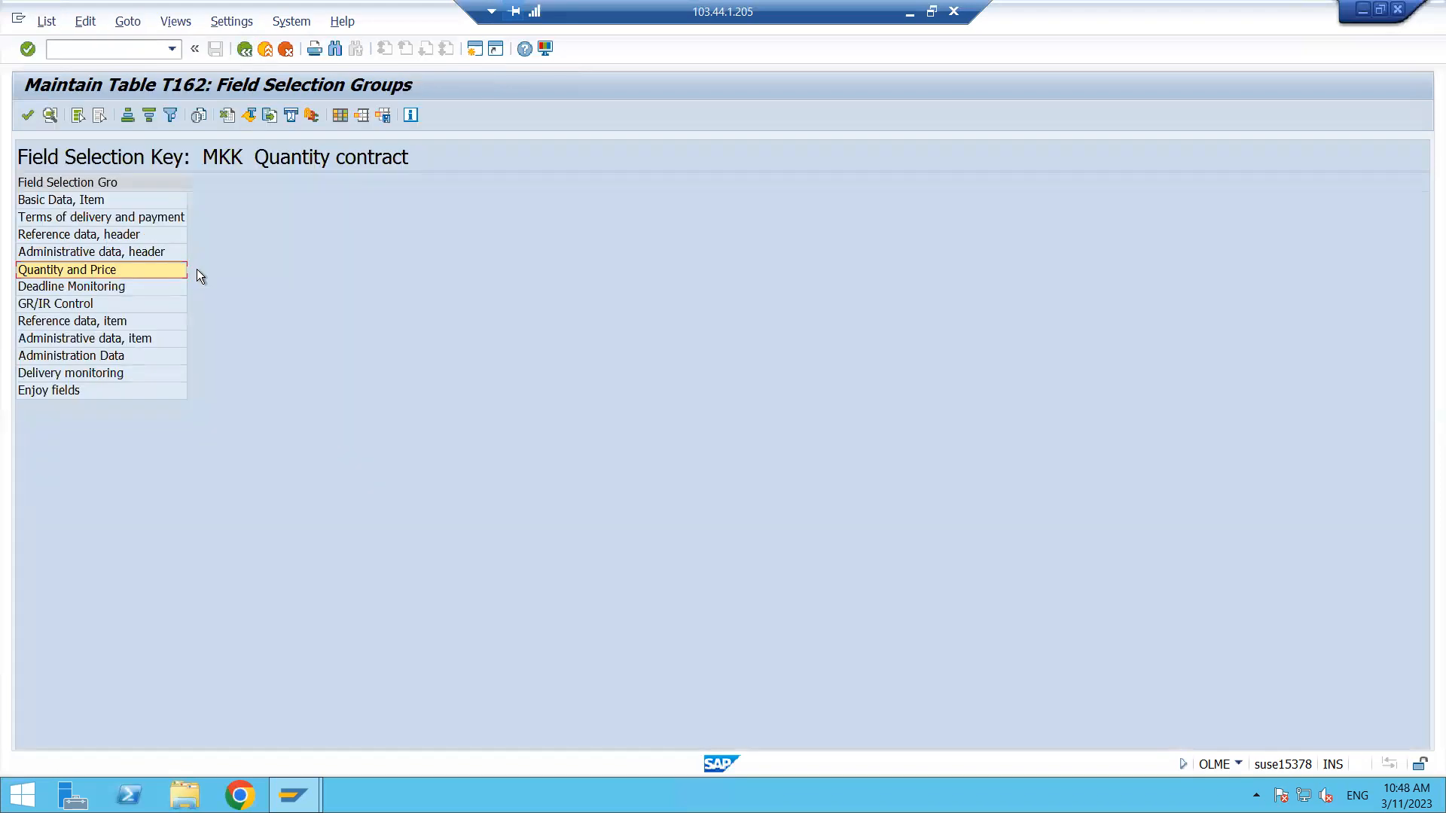
pyautogui.click(244, 49)
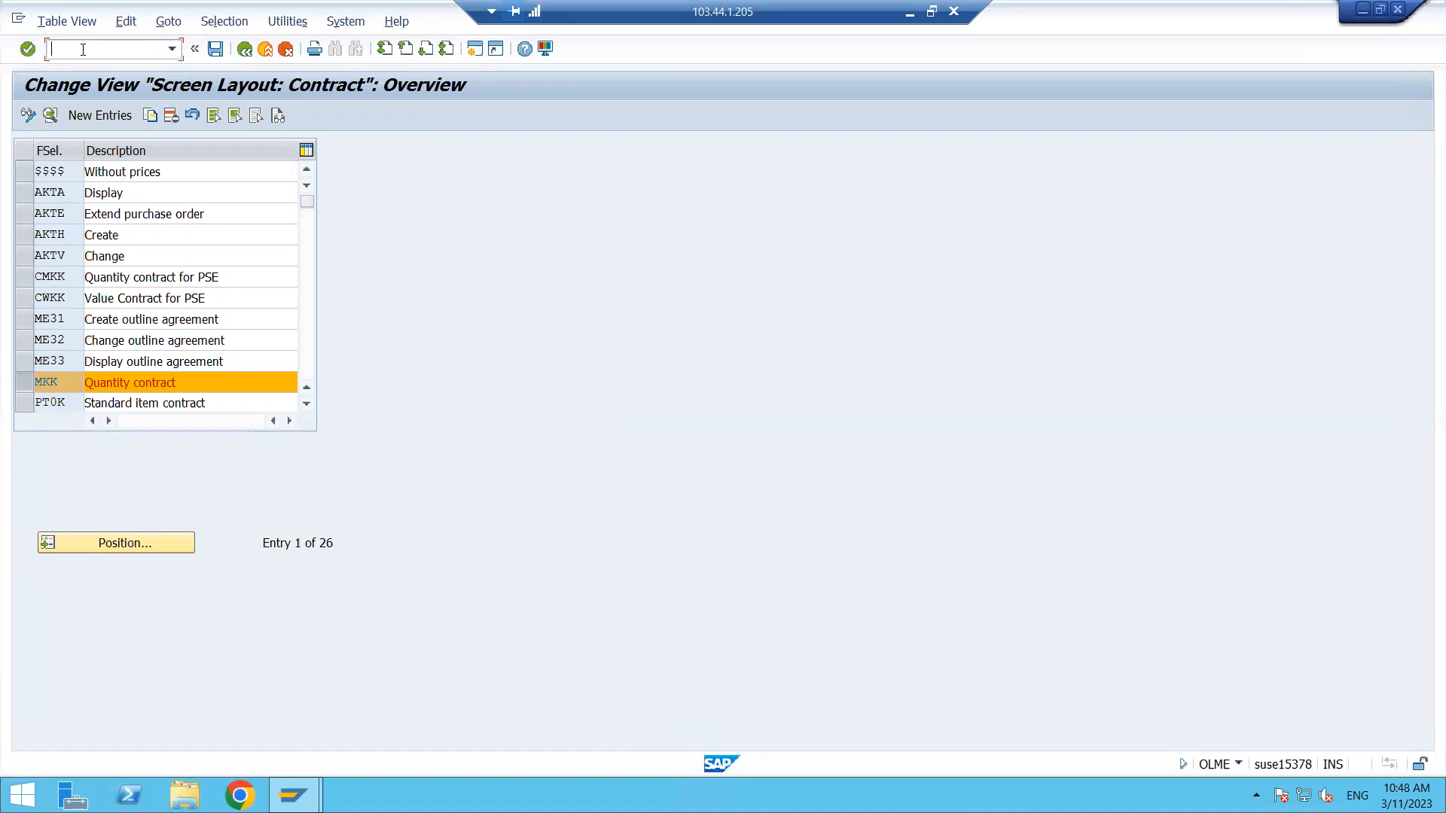
# - Leave customizing and start transaction ME31K to create a contract
pyautogui.write('/n')
pyautogui.press('Return')
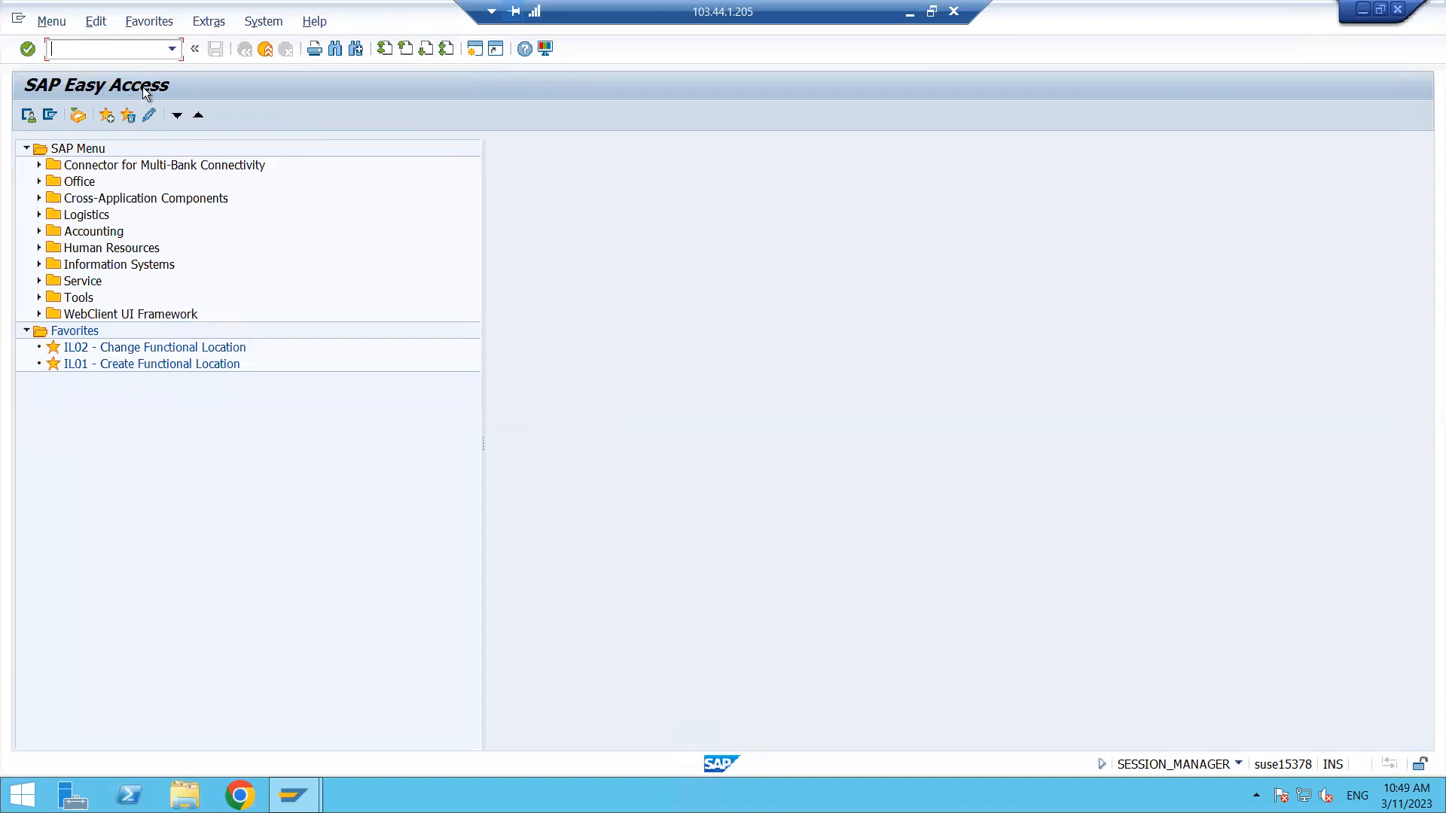
pyautogui.write('ME31K')
pyautogui.press('BackSpace')
pyautogui.press('BackSpace')
pyautogui.press('BackSpace')
pyautogui.press('BackSpace')
pyautogui.press('BackSpace')
pyautogui.write('ME31K')
pyautogui.press('Return')
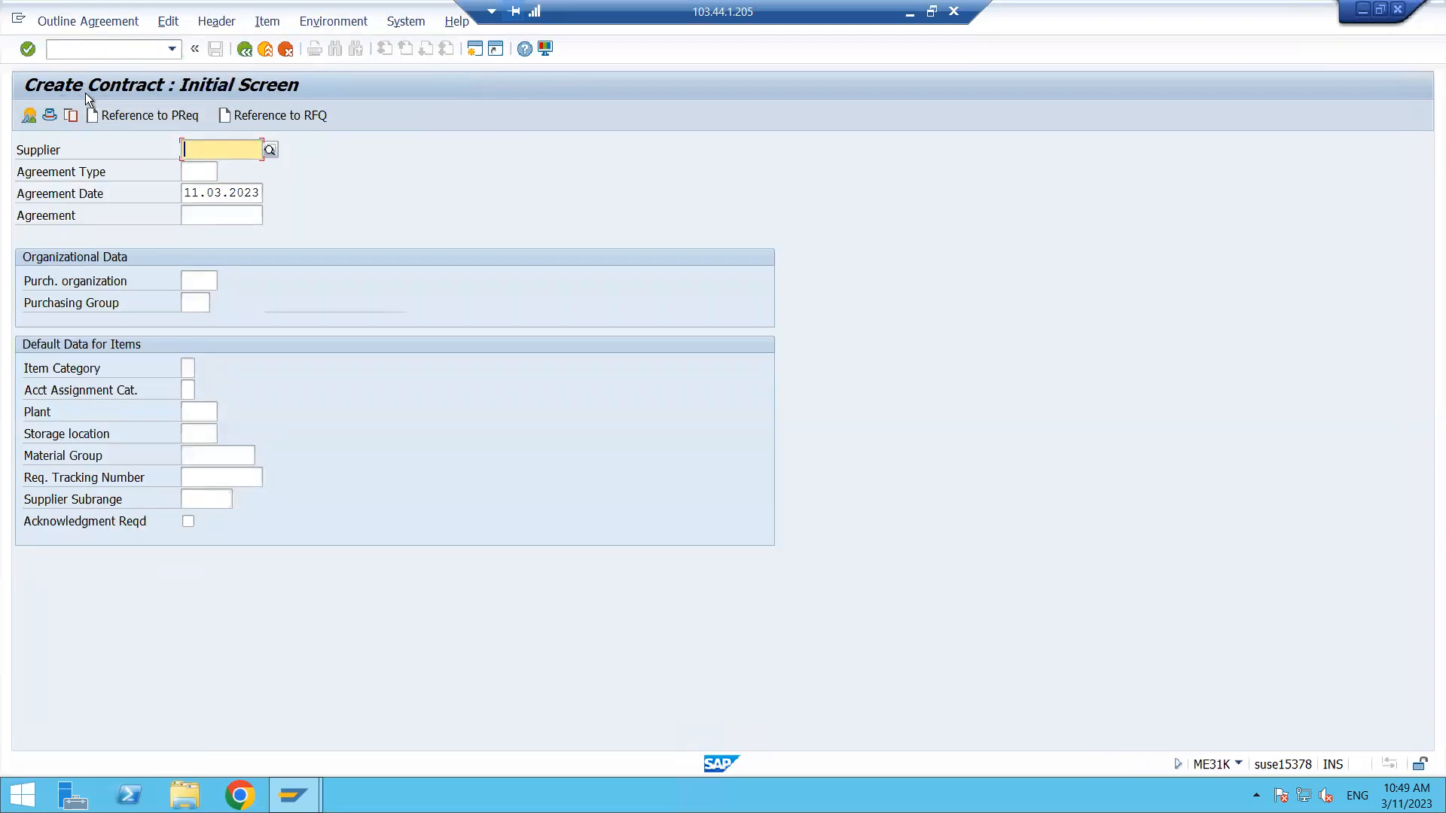
# - Return to the menu and open ME31K Create via Logistics, Materials Management, Purchasing, Outline Agreement, Contract
pyautogui.click(97, 49)
pyautogui.write('/N')
pyautogui.press('Return')
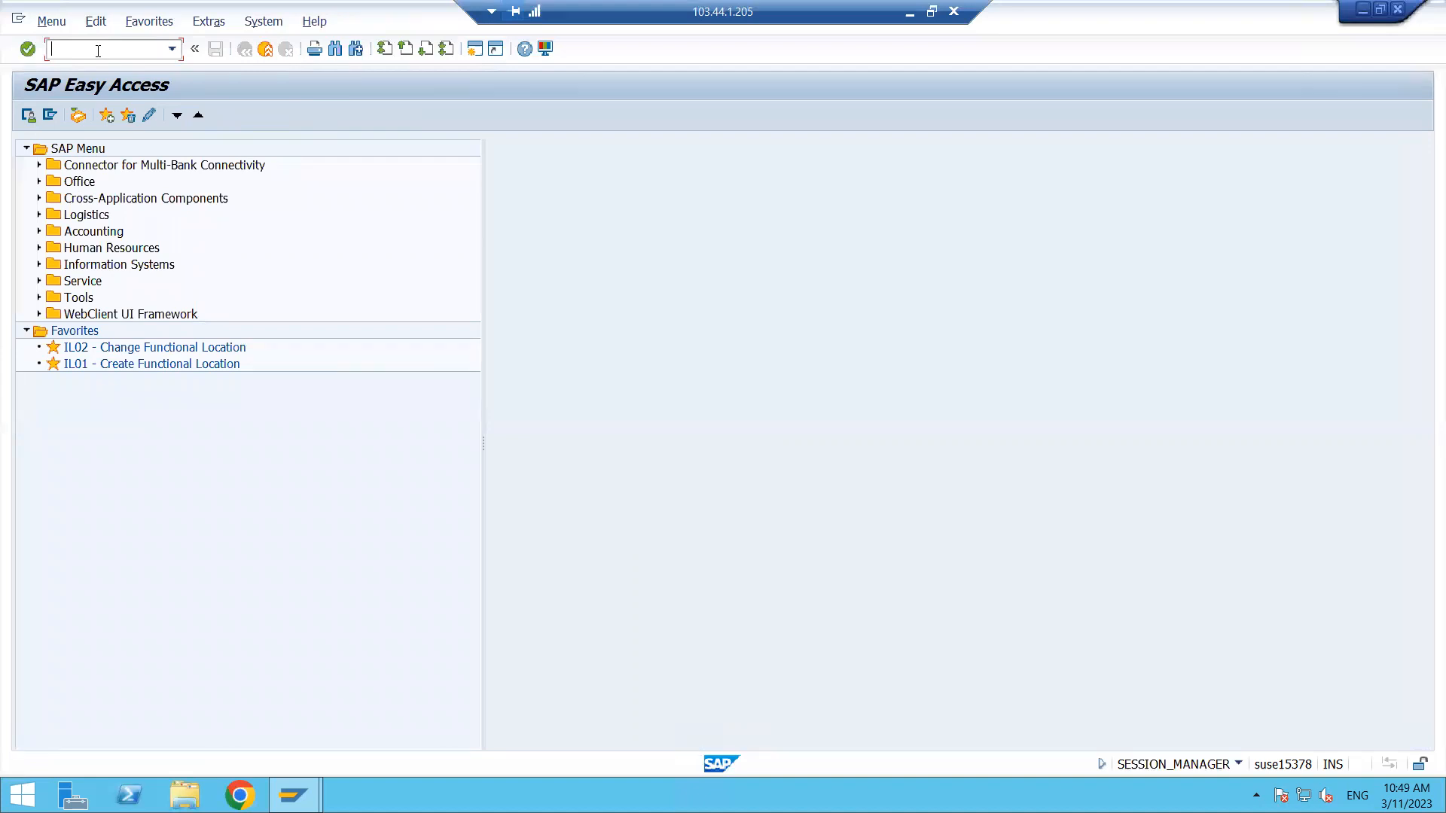
pyautogui.click(63, 221)
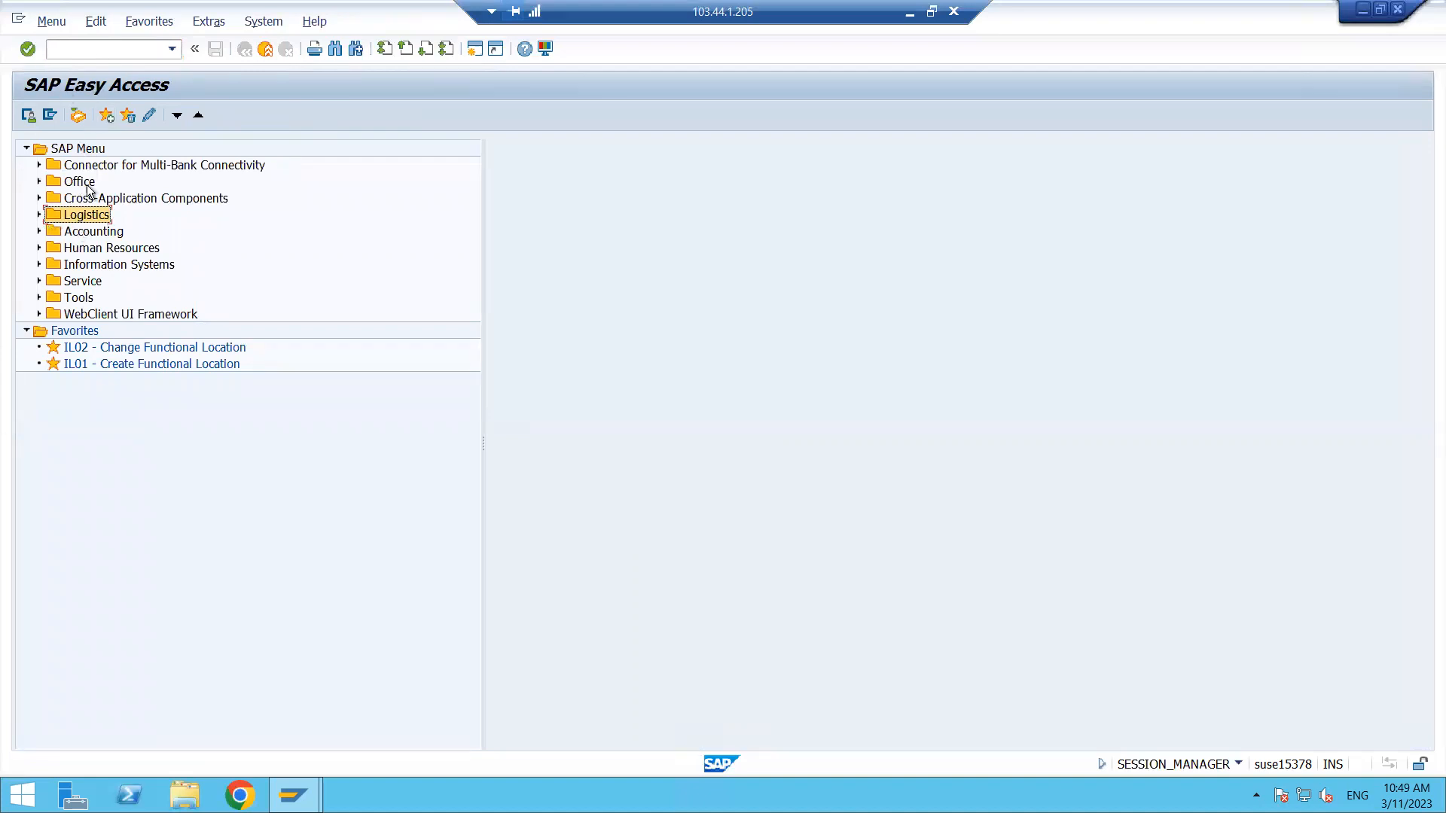
pyautogui.click(40, 214)
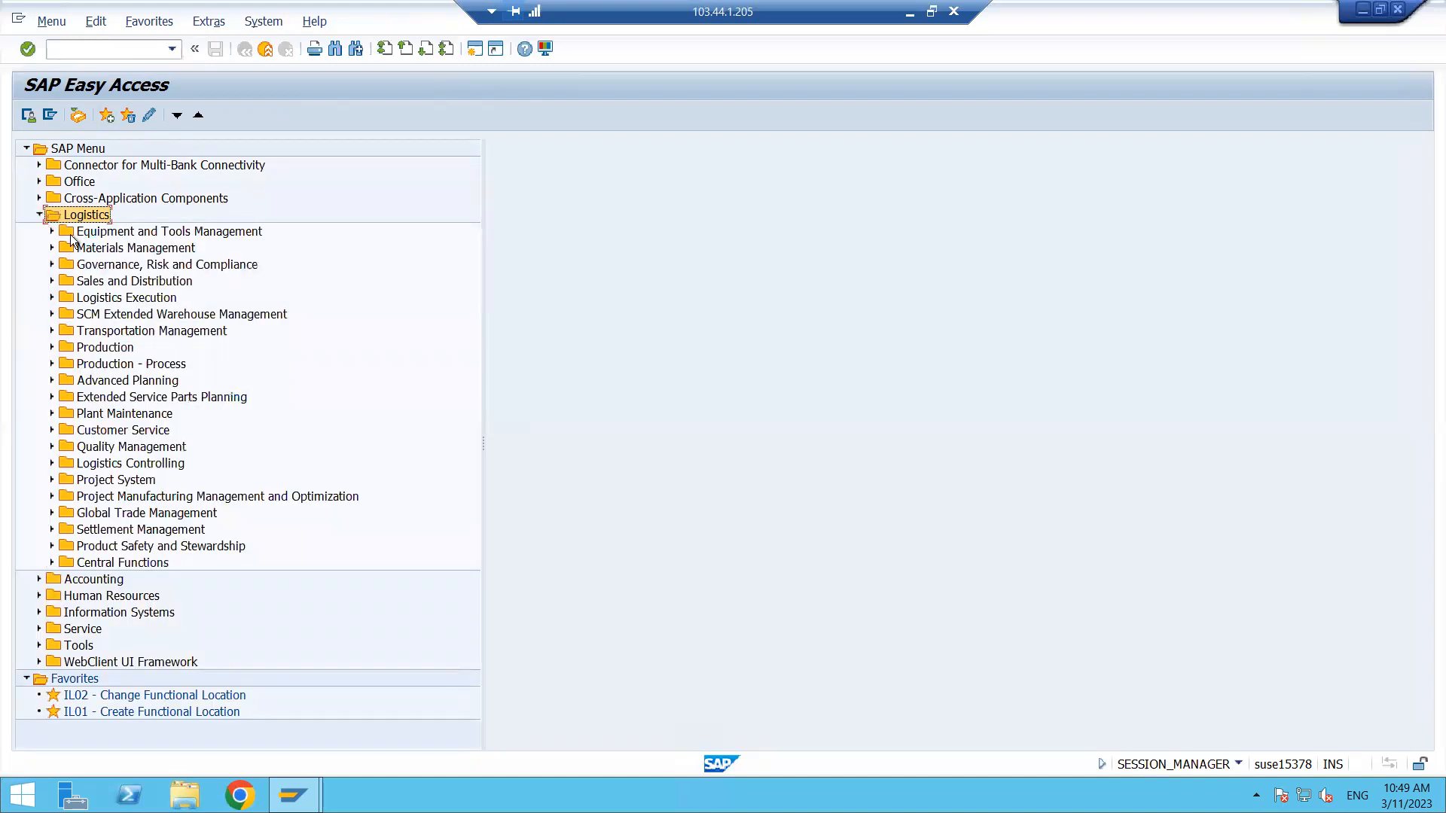
pyautogui.click(52, 248)
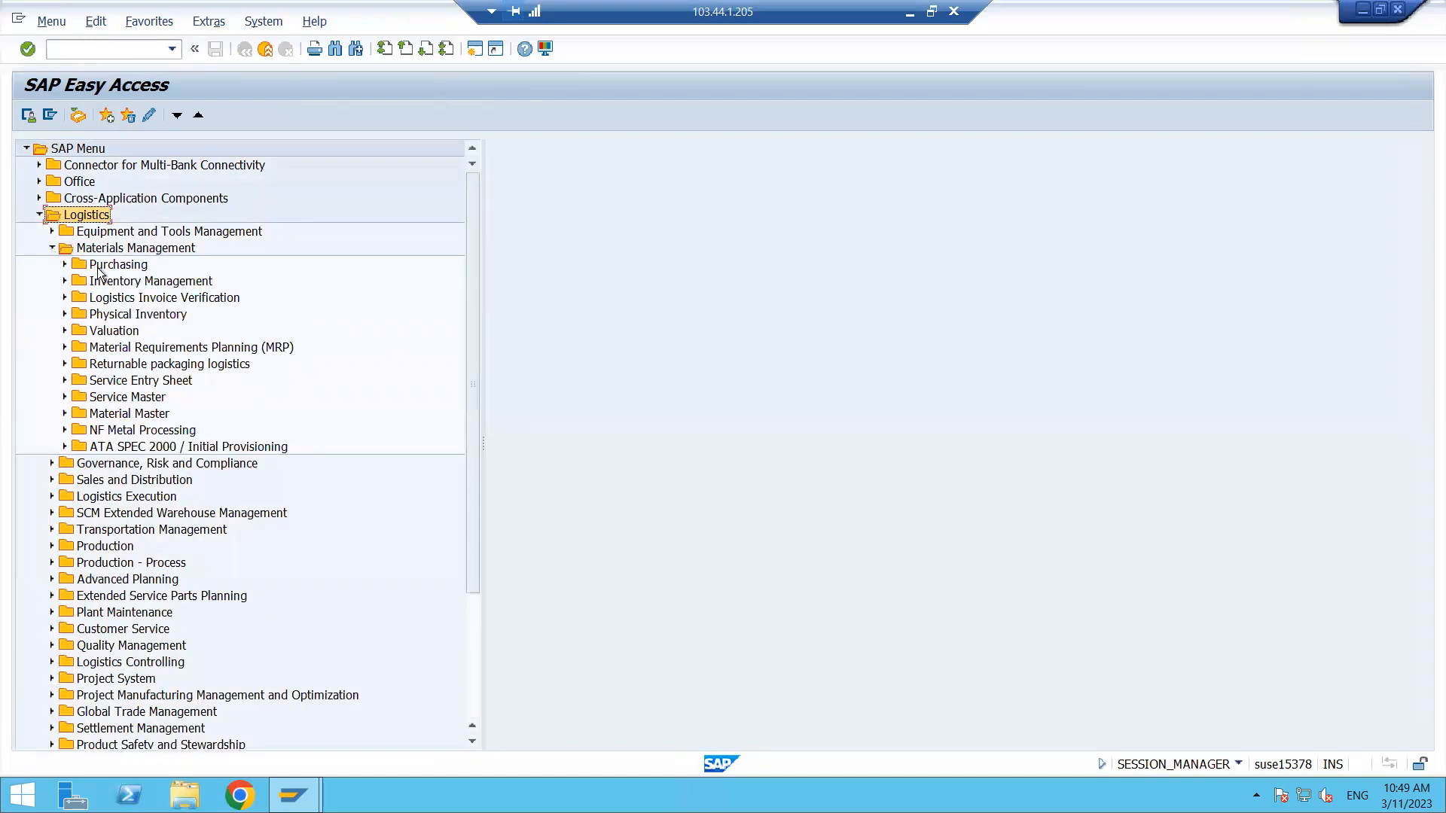
pyautogui.click(64, 265)
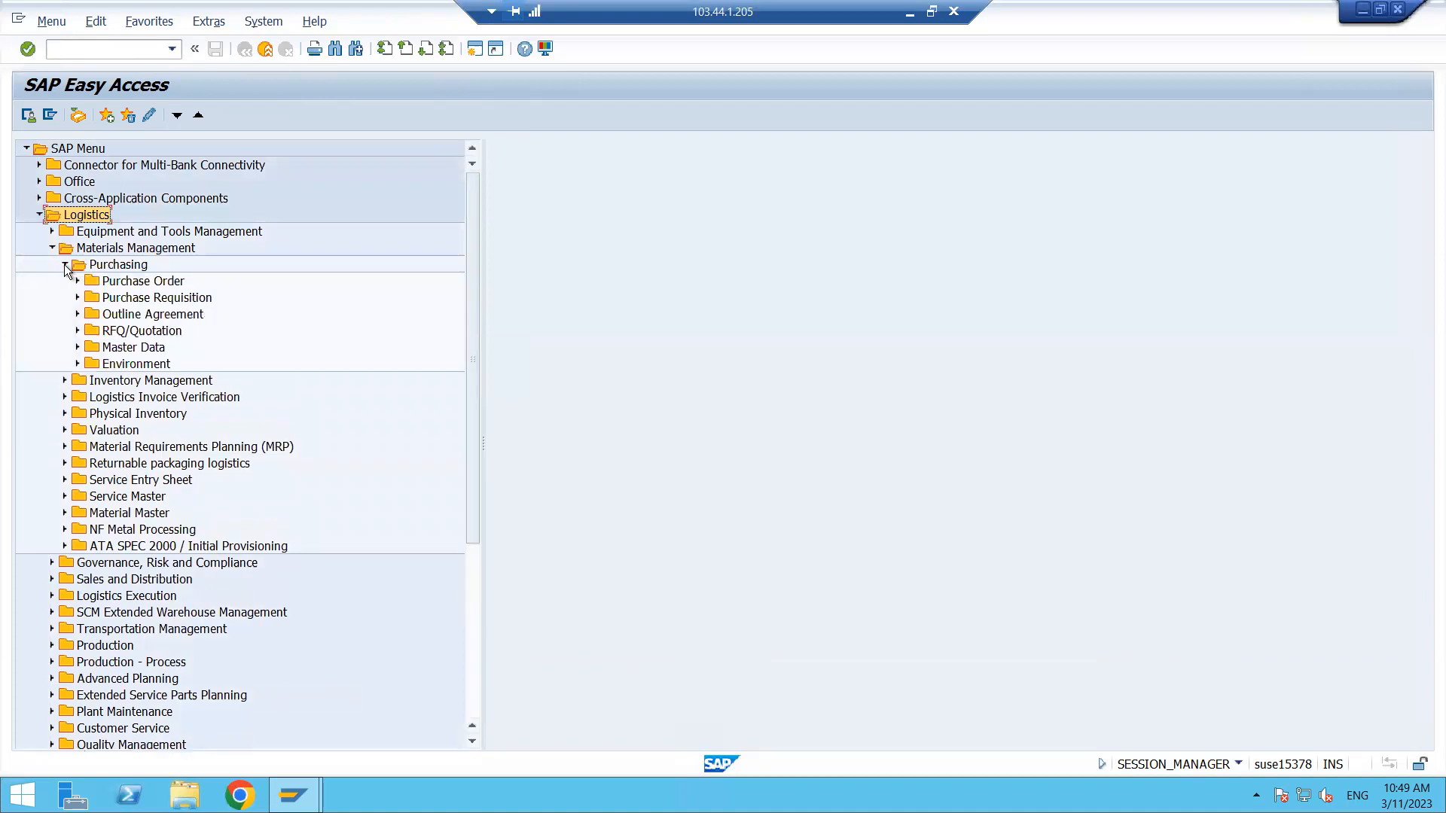
pyautogui.click(155, 320)
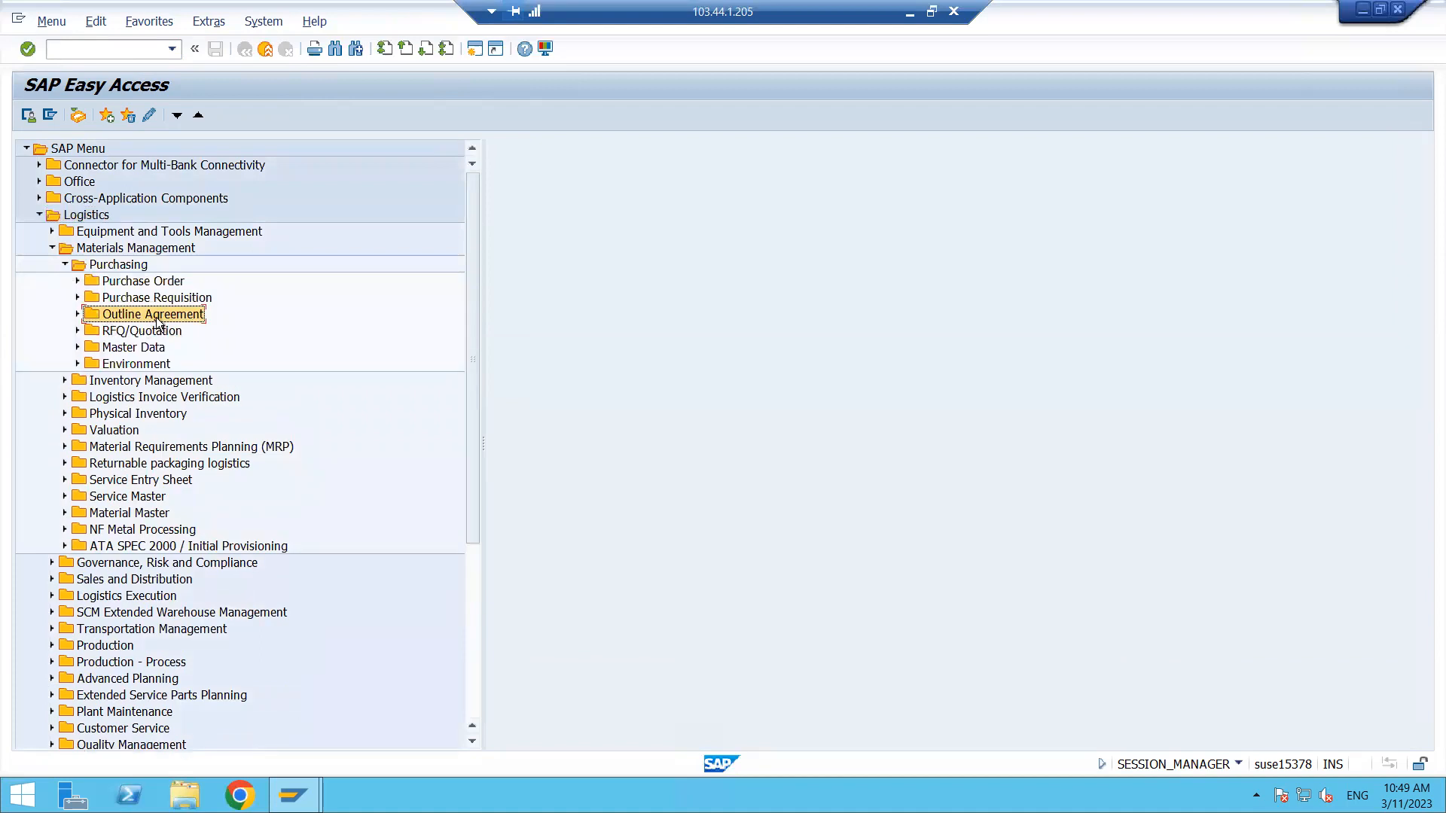
pyautogui.click(77, 314)
pyautogui.click(151, 333)
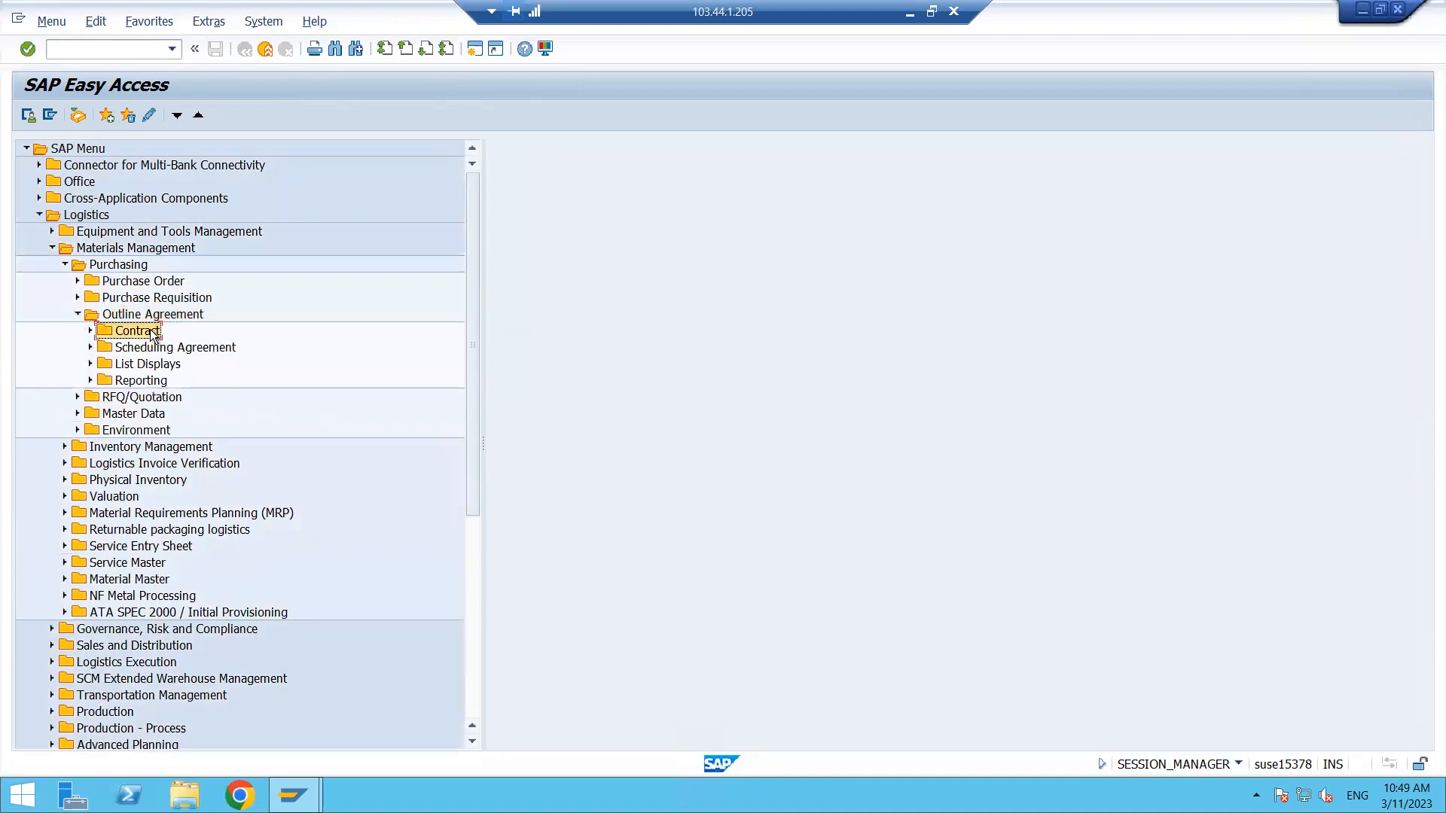
pyautogui.click(90, 332)
pyautogui.click(151, 350)
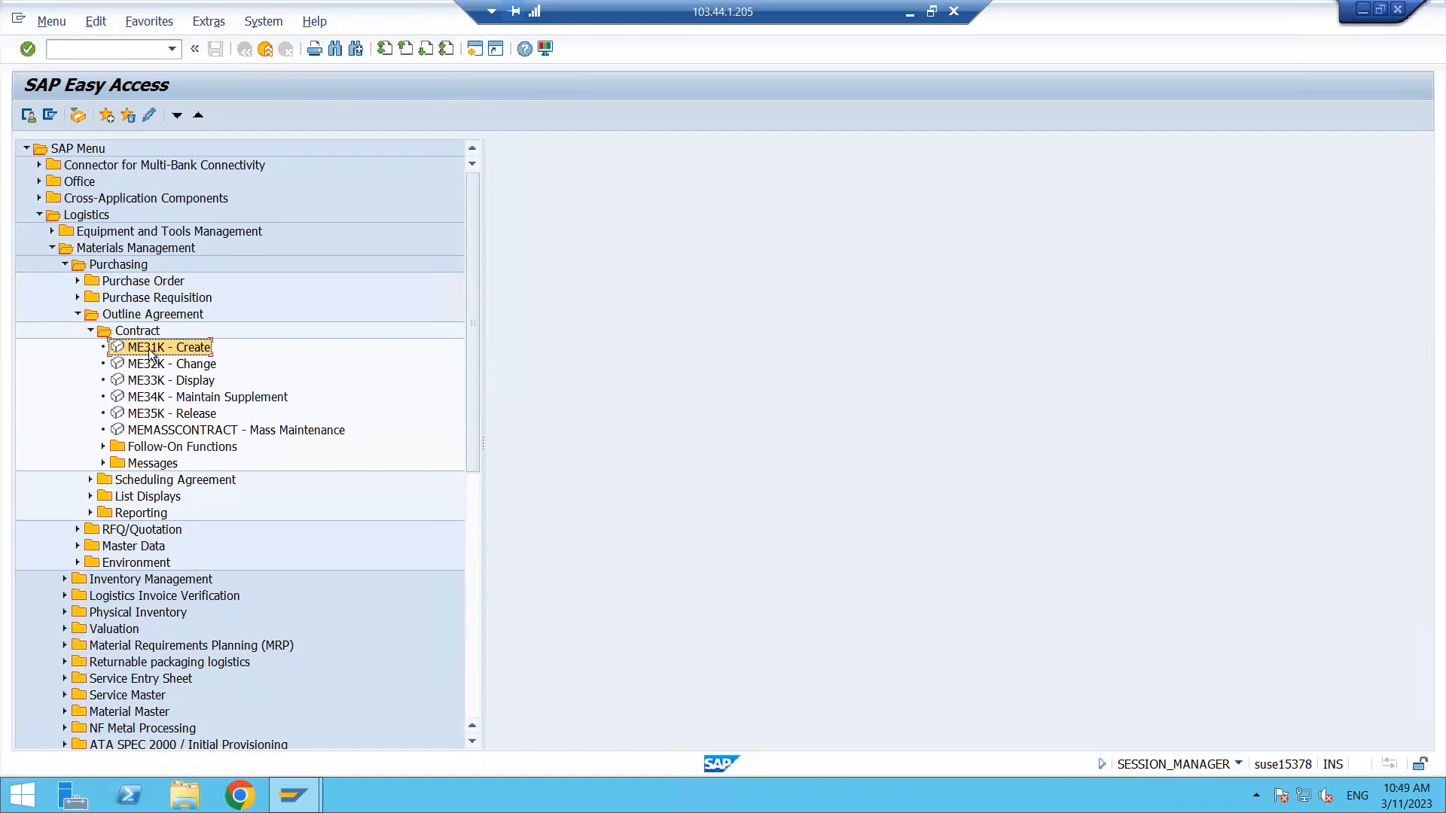
pyautogui.click(89, 48)
pyautogui.doubleClick(175, 349)
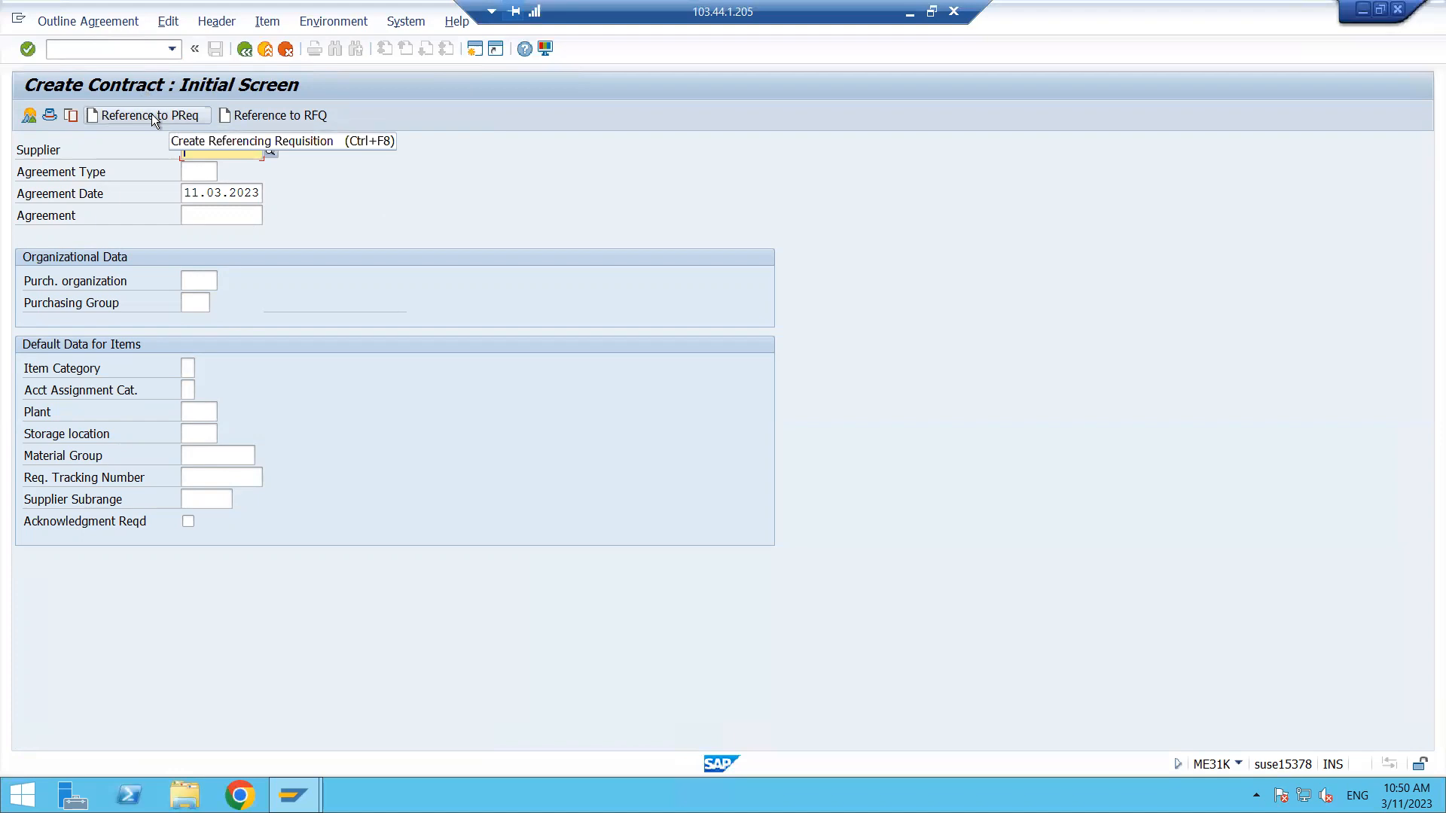
# - Leave the contract screen and start transaction ME51N to create a purchase requisition
pyautogui.click(116, 50)
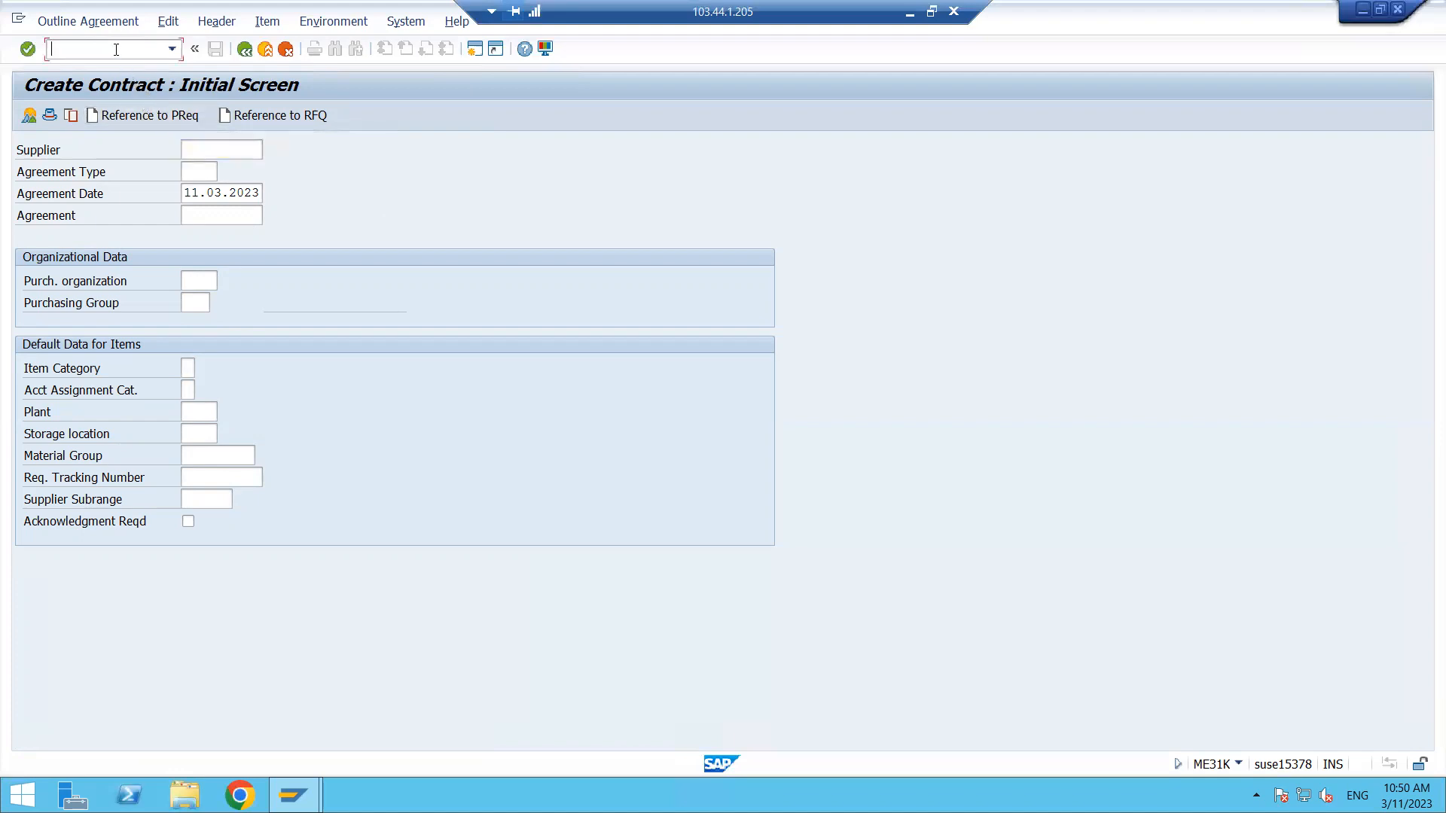
pyautogui.write('/n')
pyautogui.press('Return')
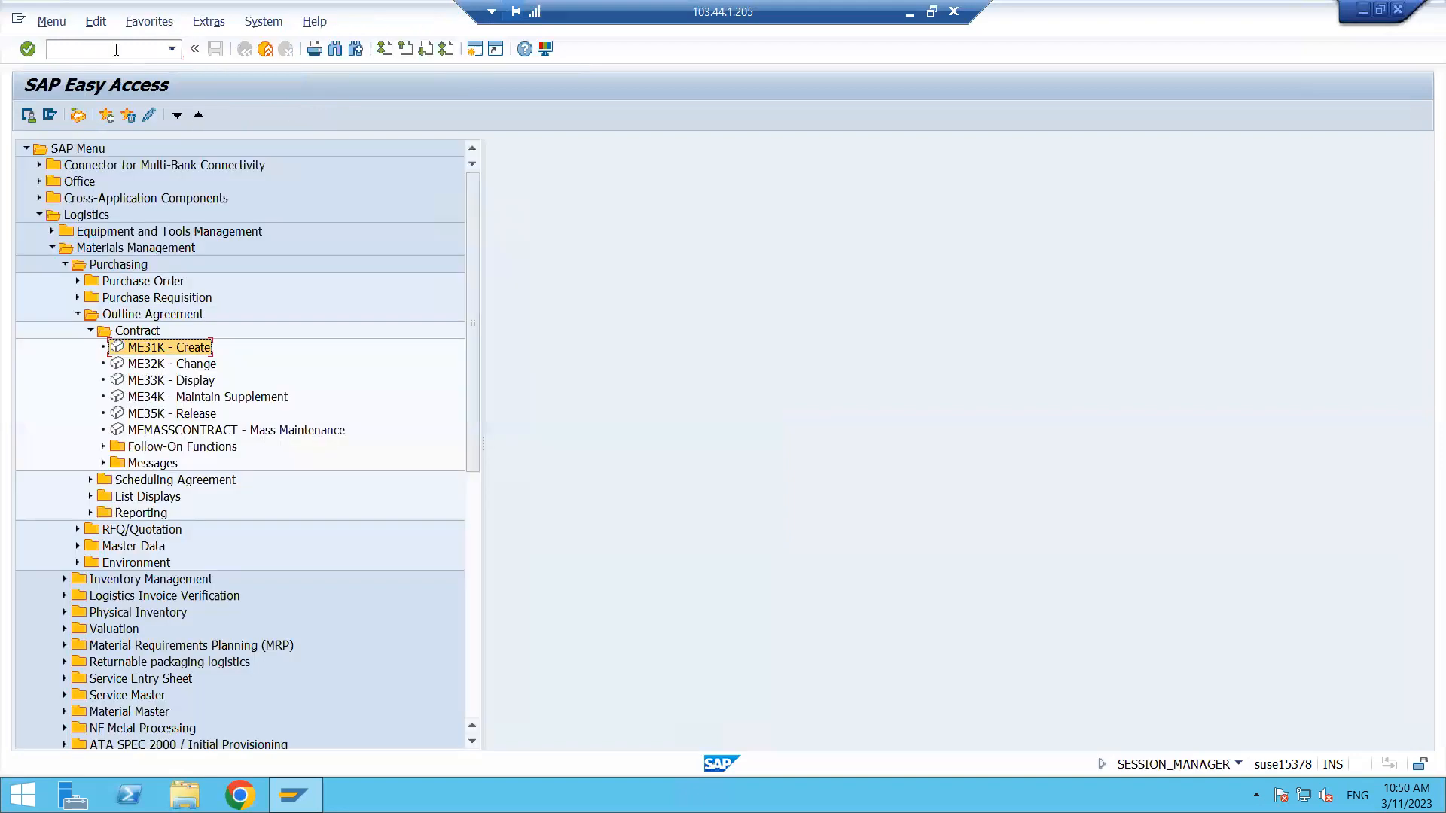
pyautogui.click(116, 50)
pyautogui.write('ME51N')
pyautogui.press('Return')
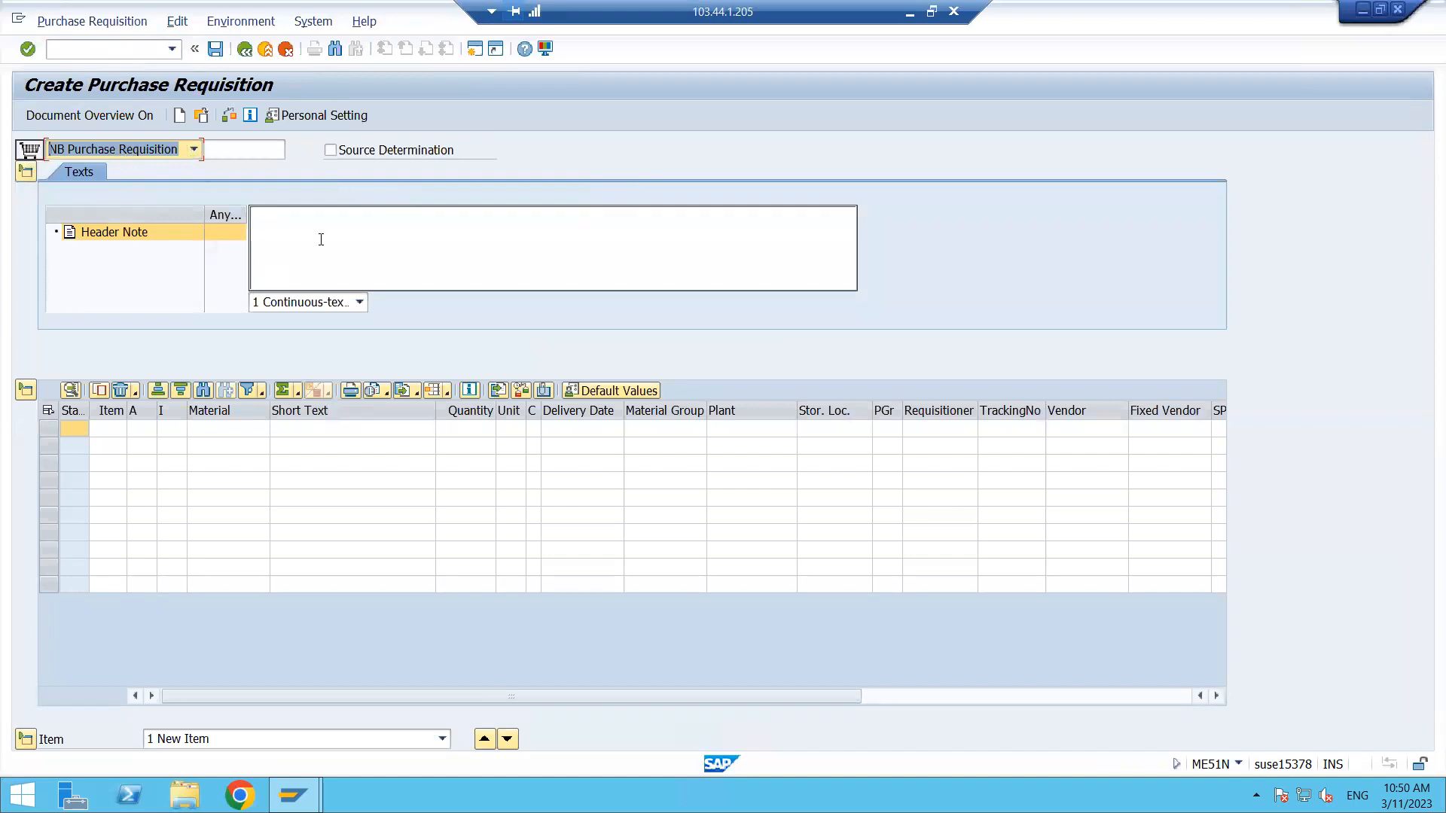
# - Pick material LENOVO 1210 for the first requisition item using the material search restricted to plant 5555
pyautogui.click(321, 240)
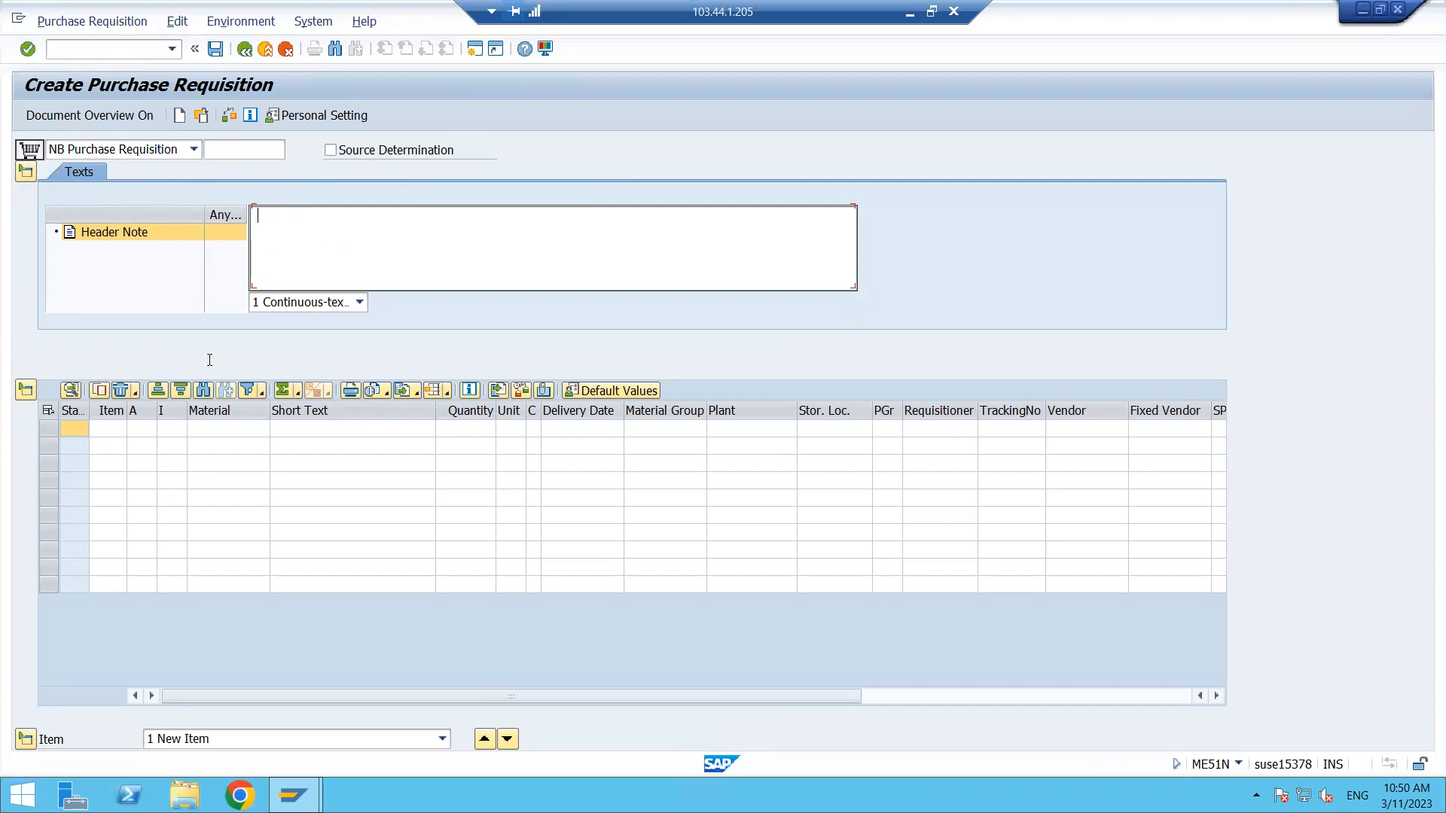
pyautogui.click(233, 428)
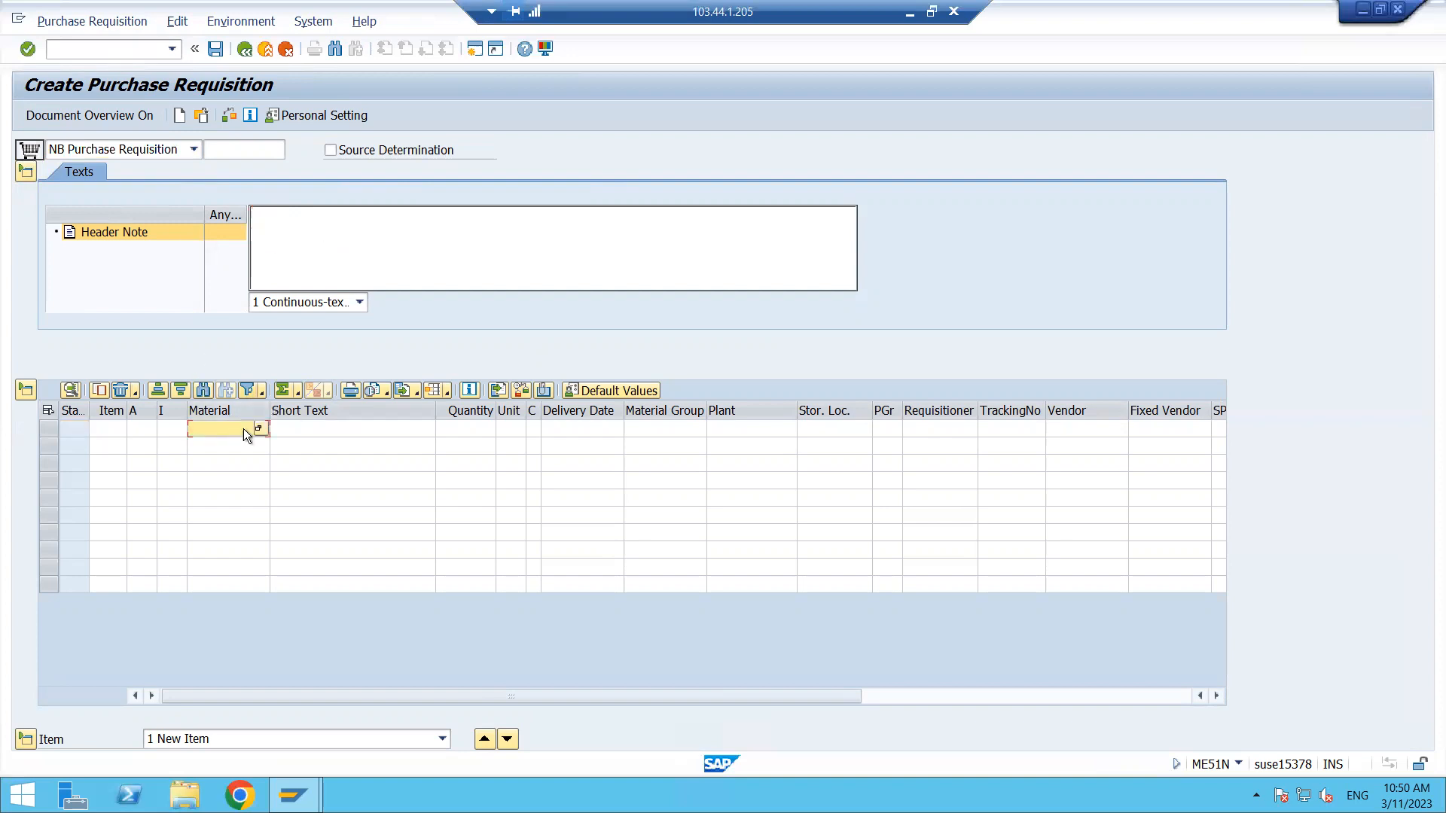
pyautogui.click(258, 429)
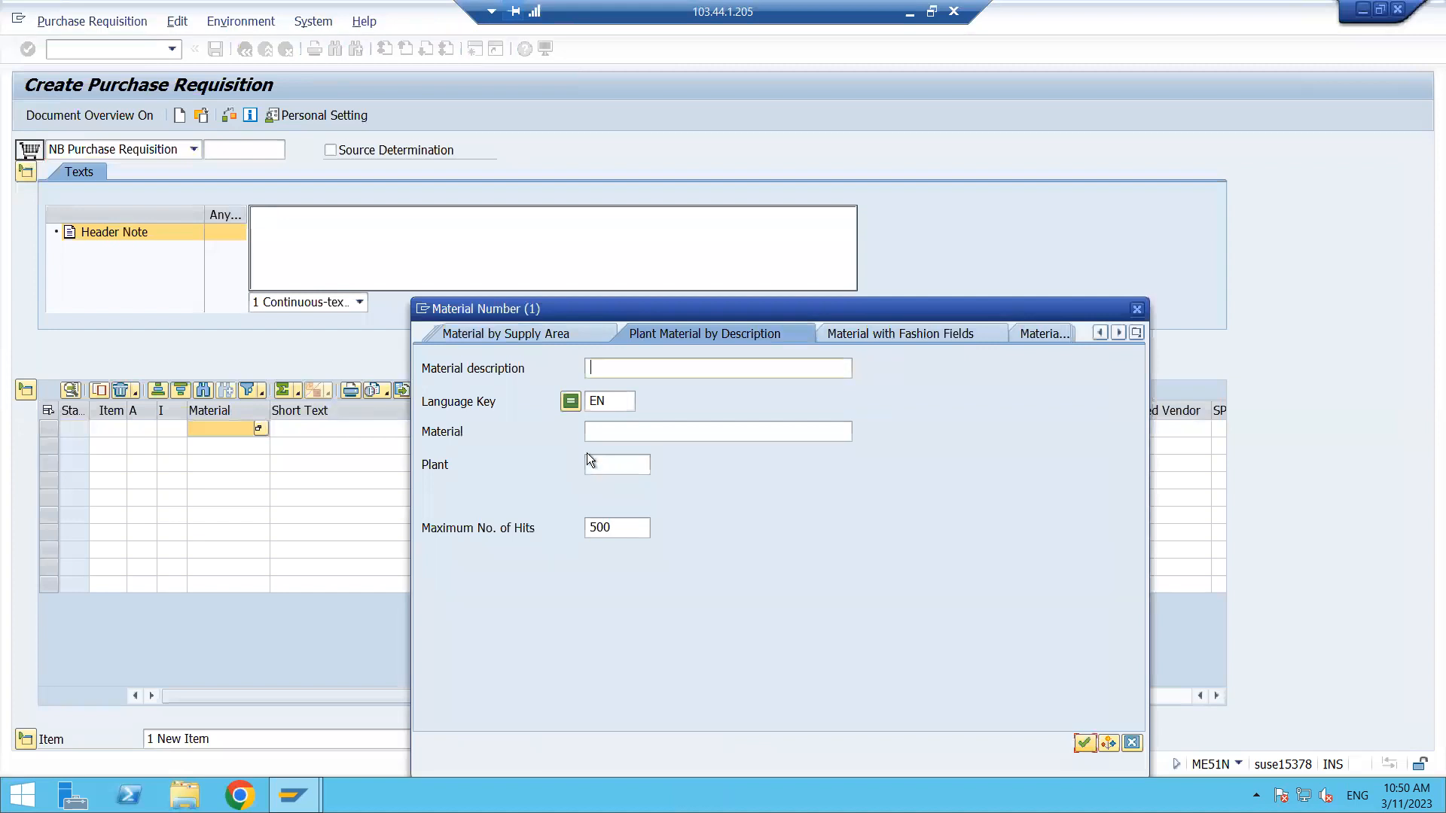
pyautogui.click(604, 472)
pyautogui.write('5555')
pyautogui.press('Return')
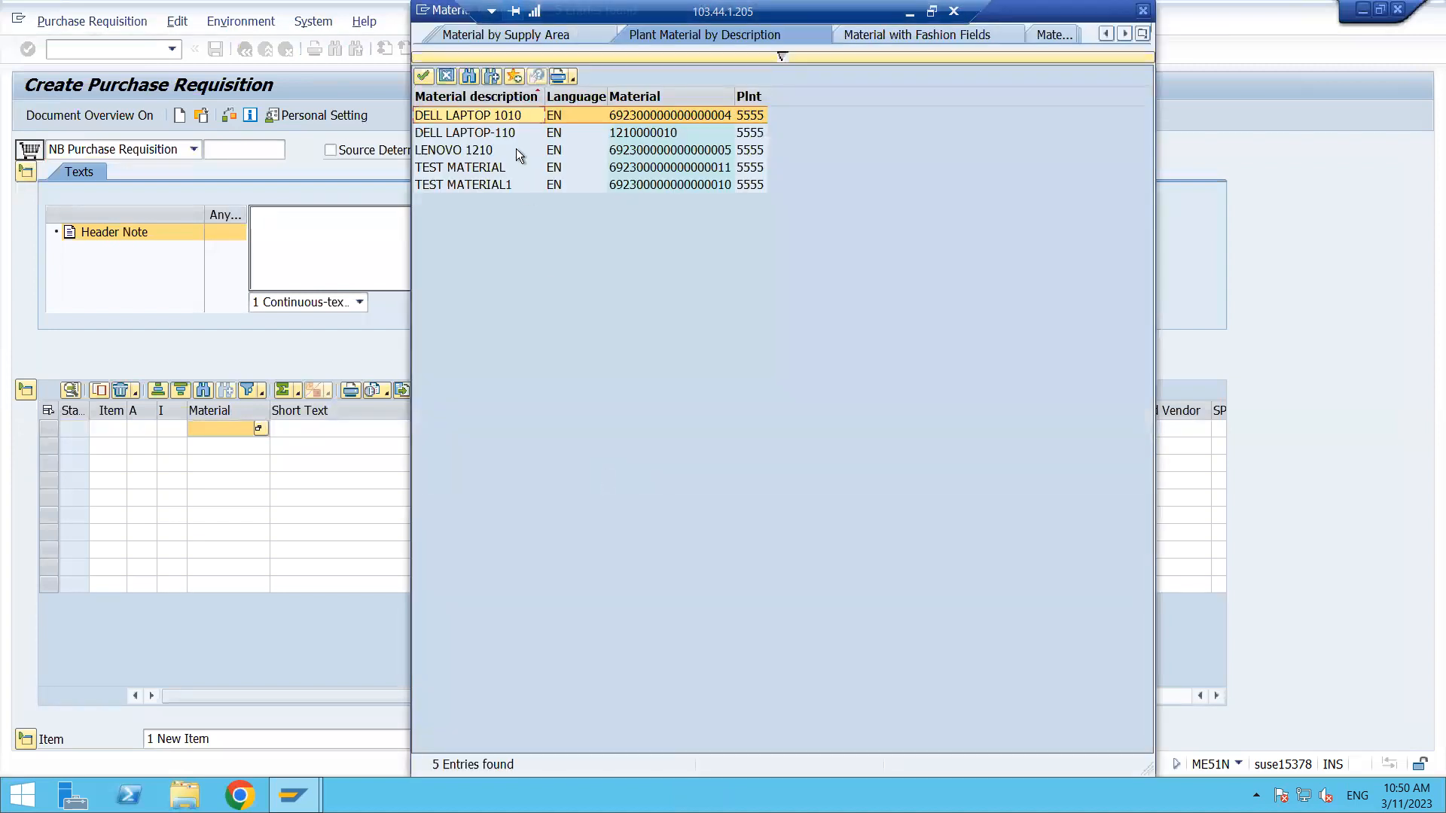
pyautogui.doubleClick(488, 151)
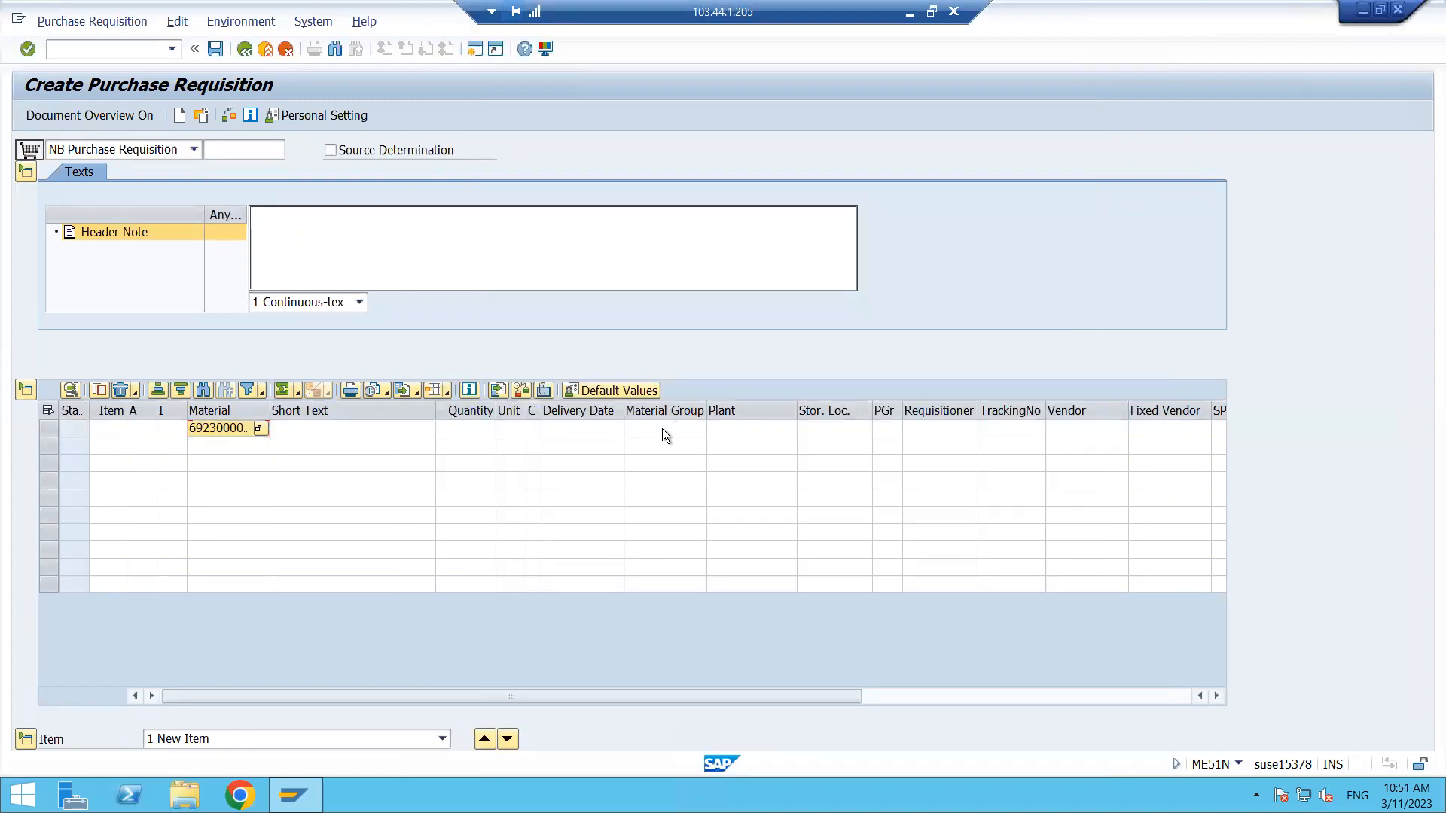
# - Enter plant 5555 and quantity 100 for the requisition item
pyautogui.click(720, 431)
pyautogui.write('5555')
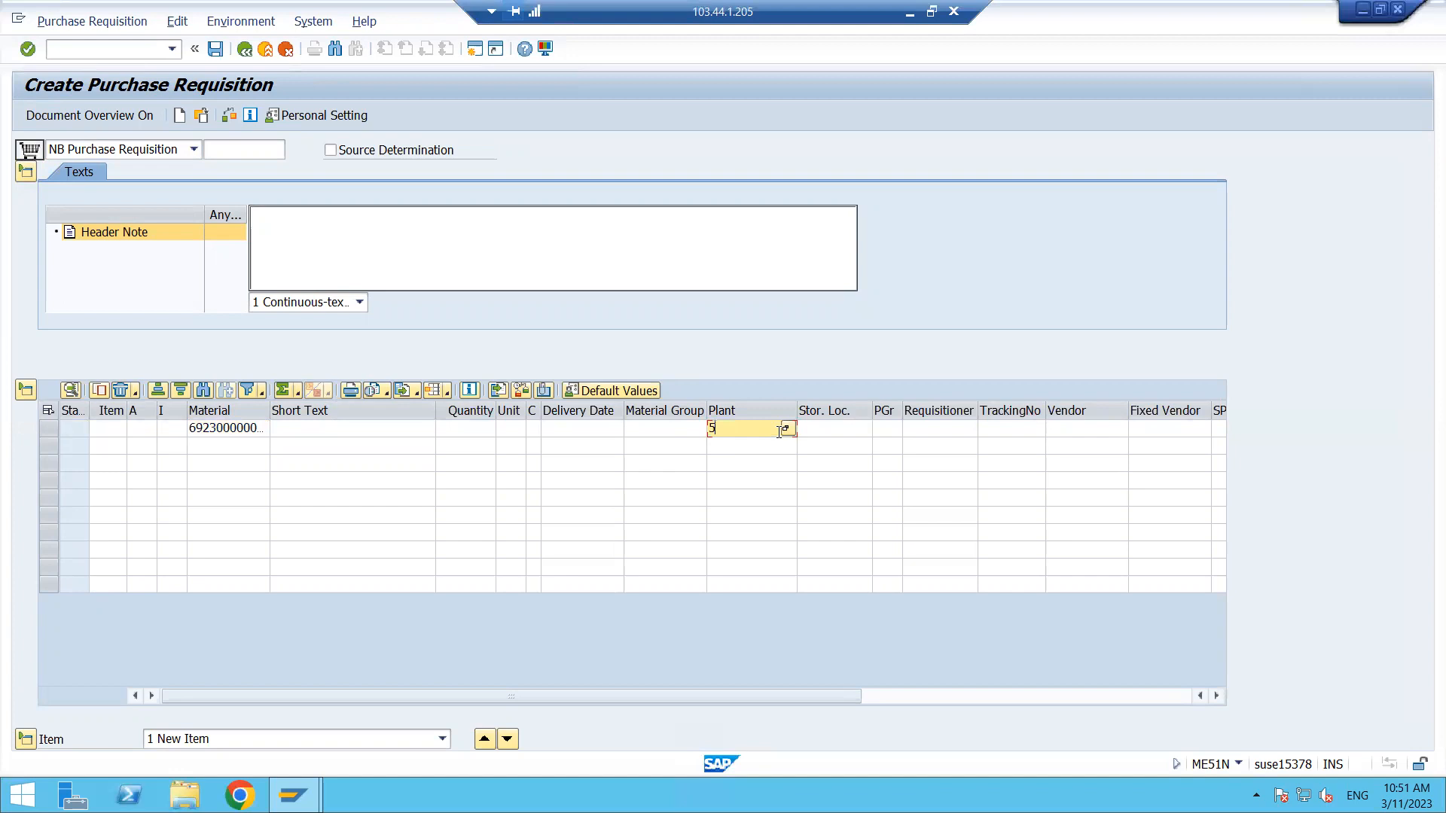
pyautogui.press('Tab')
pyautogui.press('Tab')
pyautogui.press('Tab')
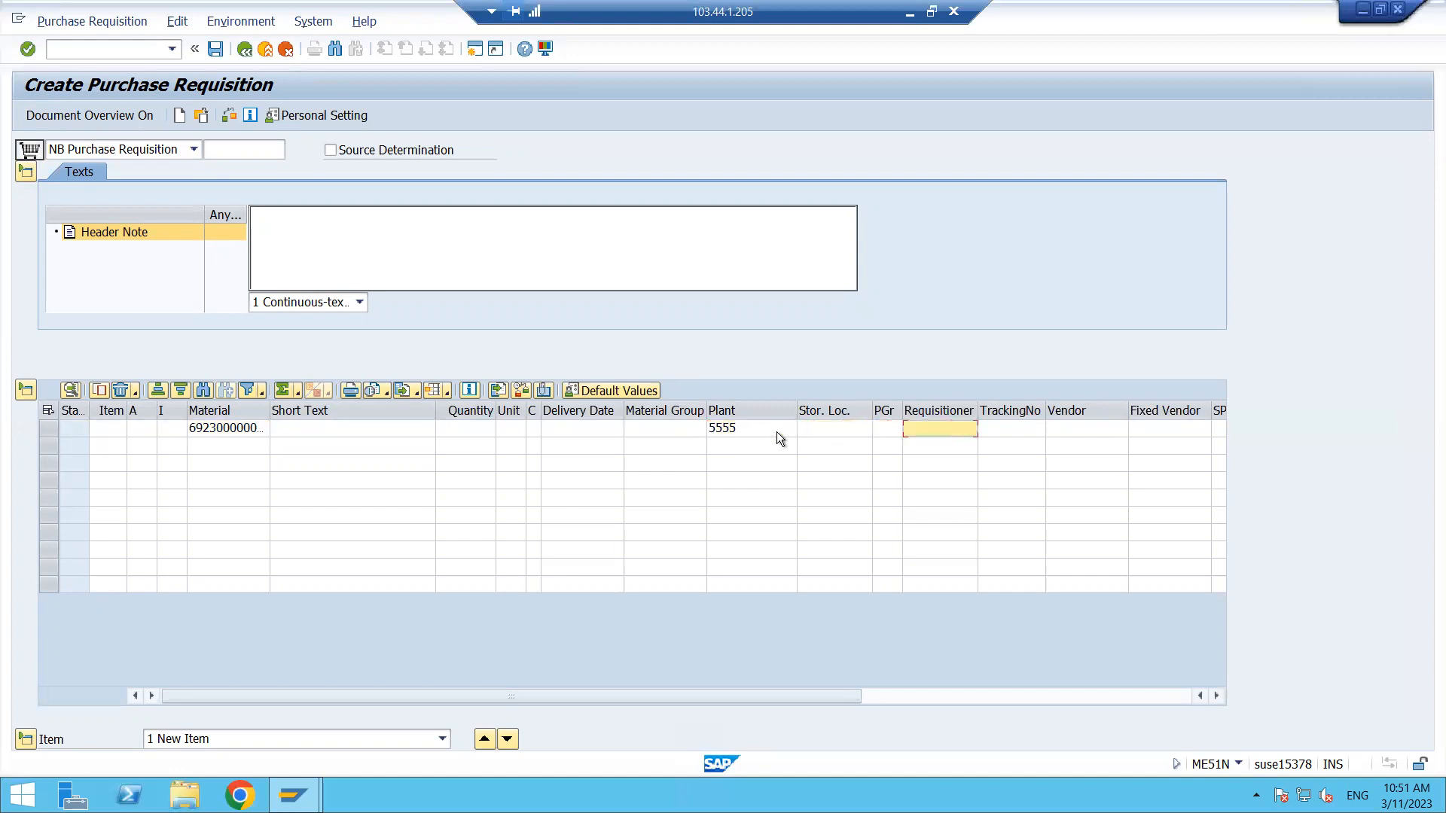
pyautogui.click(477, 427)
pyautogui.write('100')
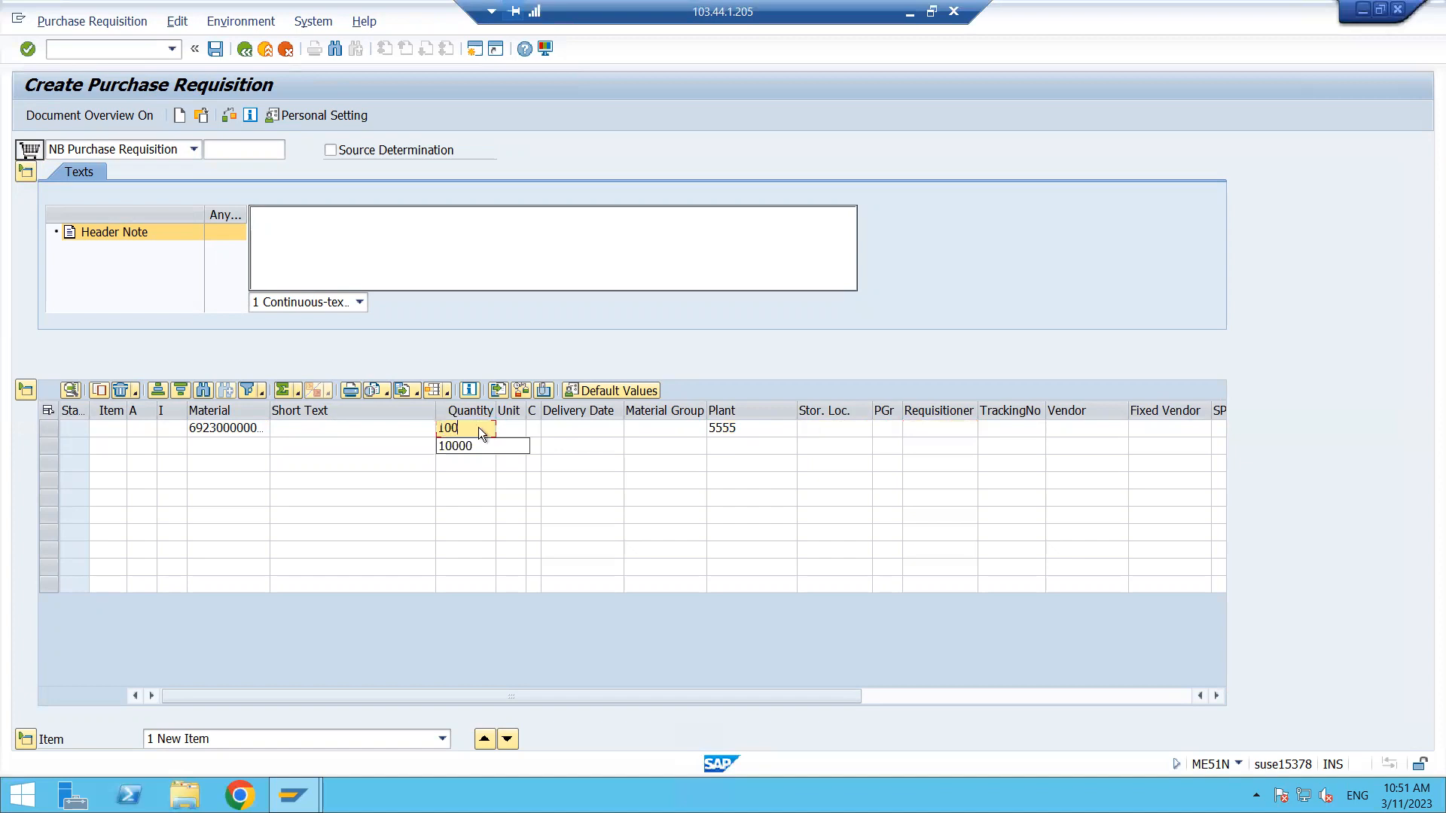
pyautogui.write(',000')
pyautogui.press('Return')
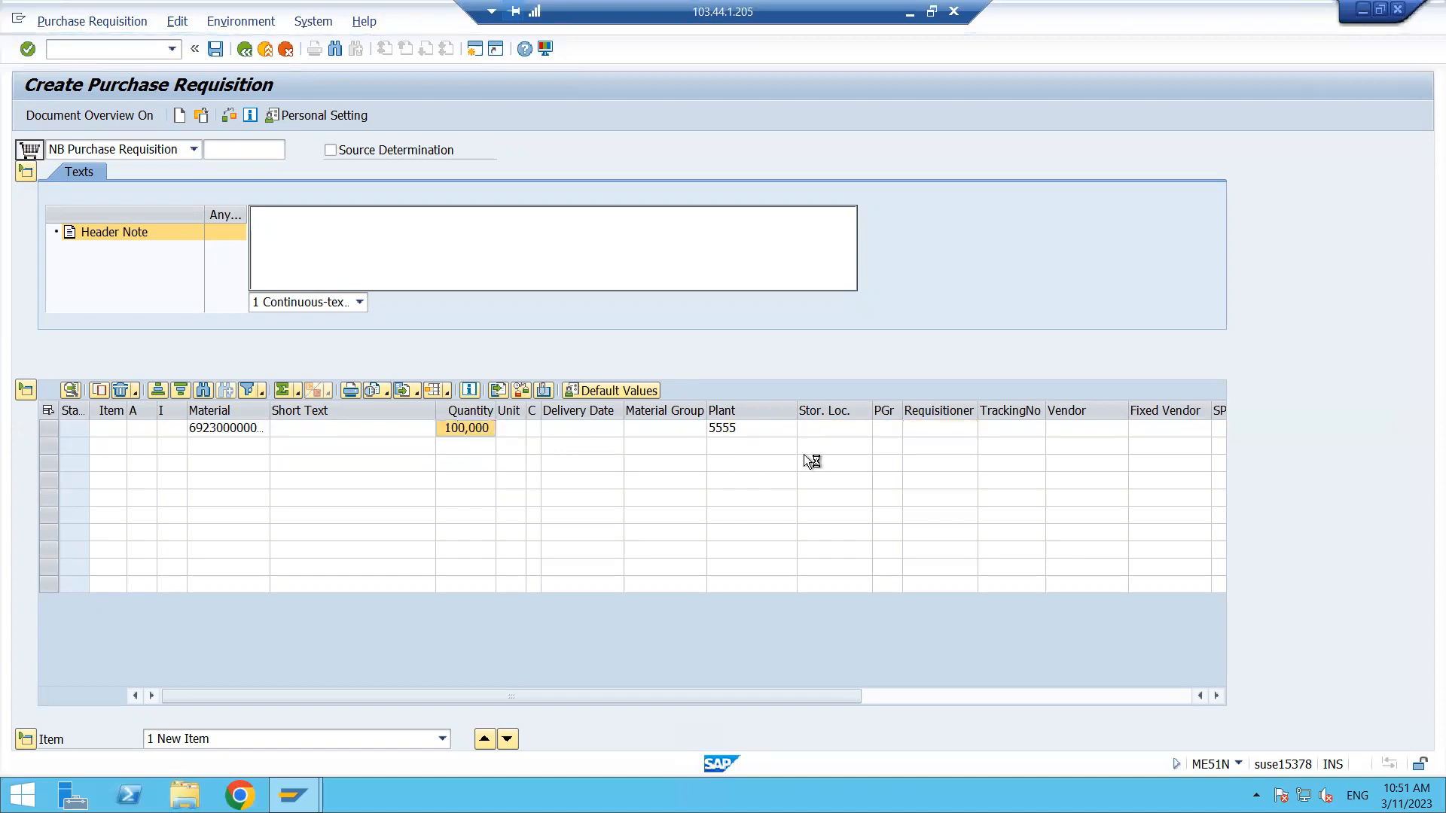
# - Save the purchase requisition and select its number in the message details window
pyautogui.click(211, 47)
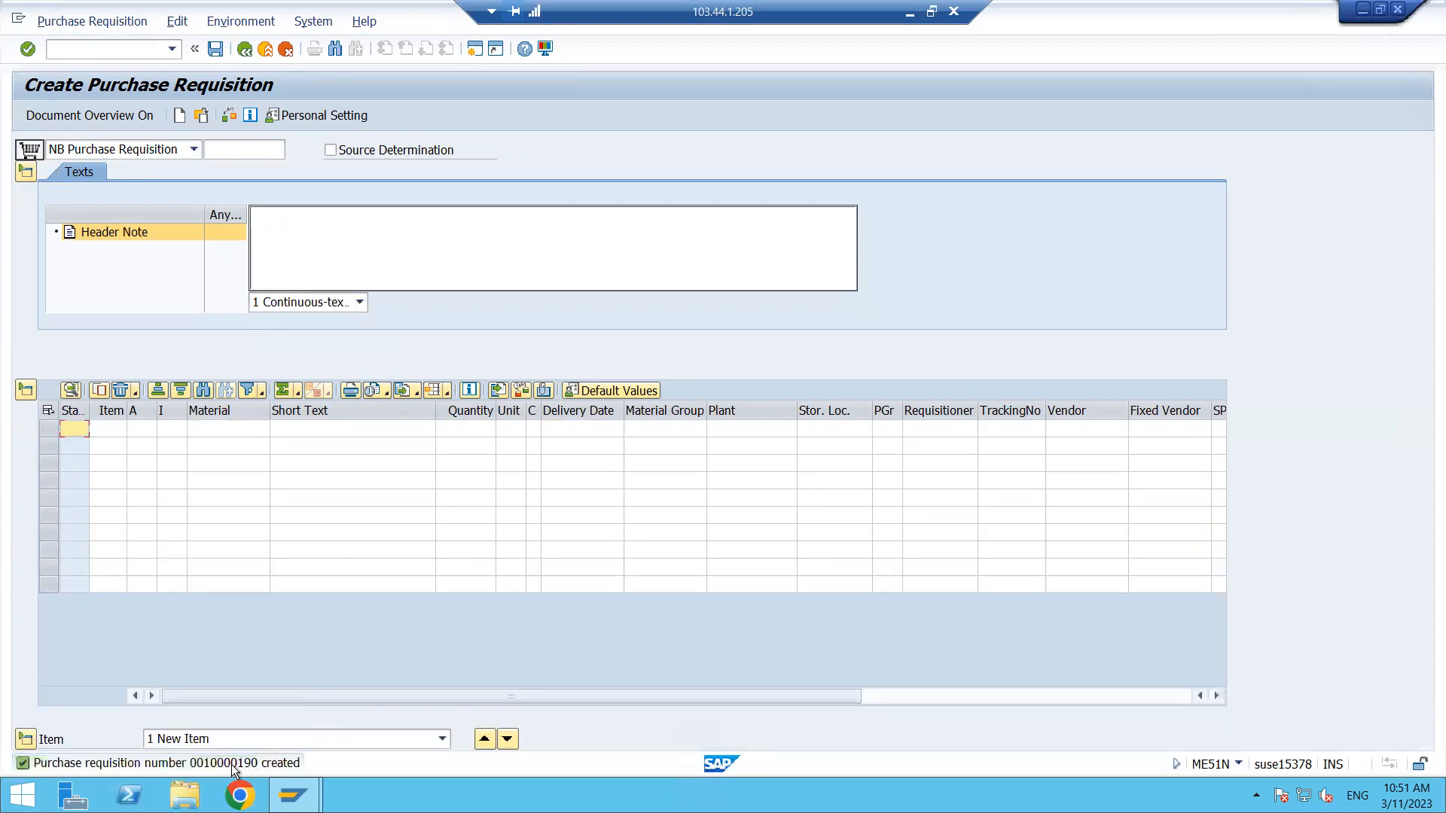
pyautogui.doubleClick(228, 765)
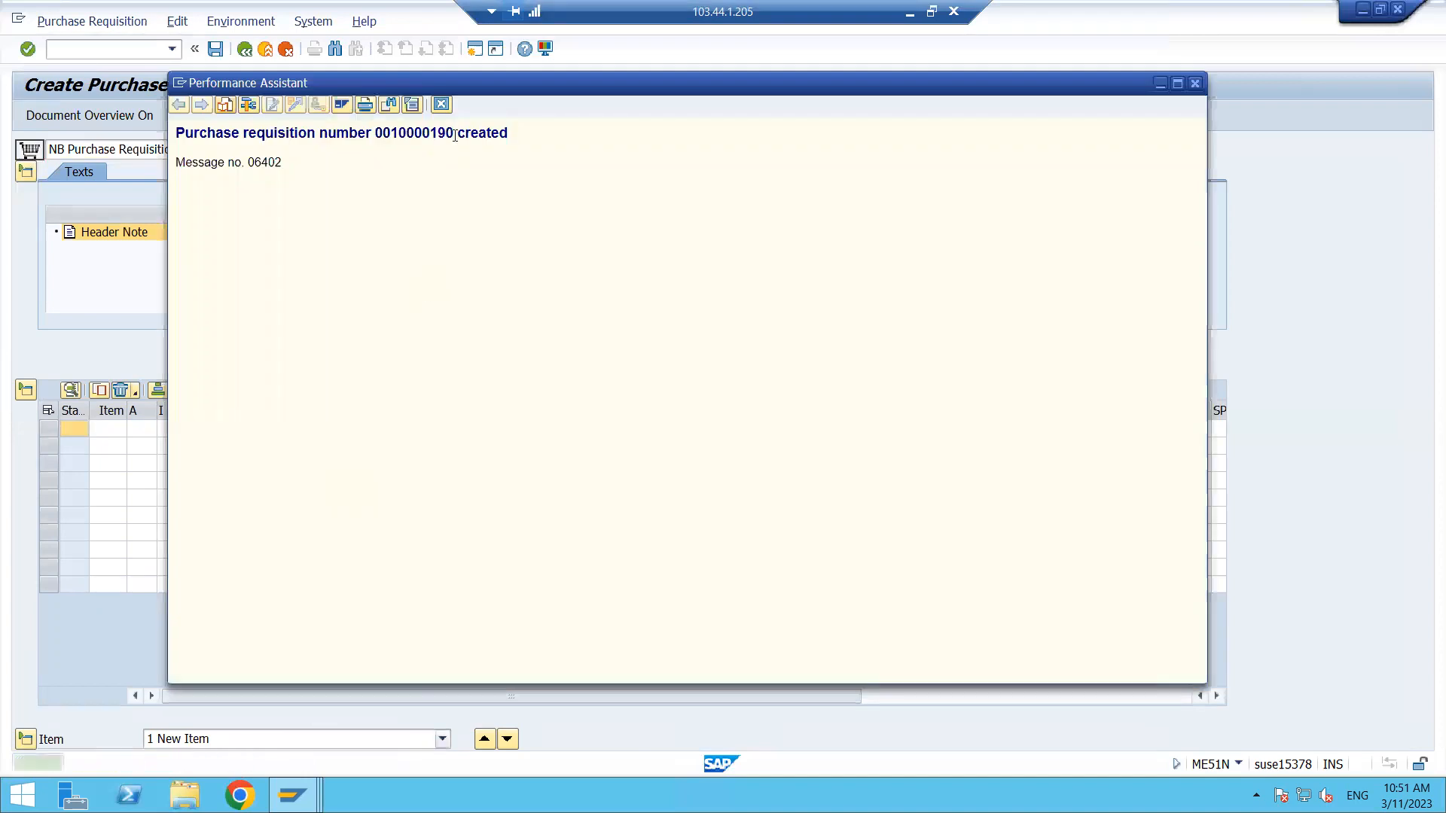
pyautogui.moveTo(452, 131); pyautogui.dragTo(377, 130)
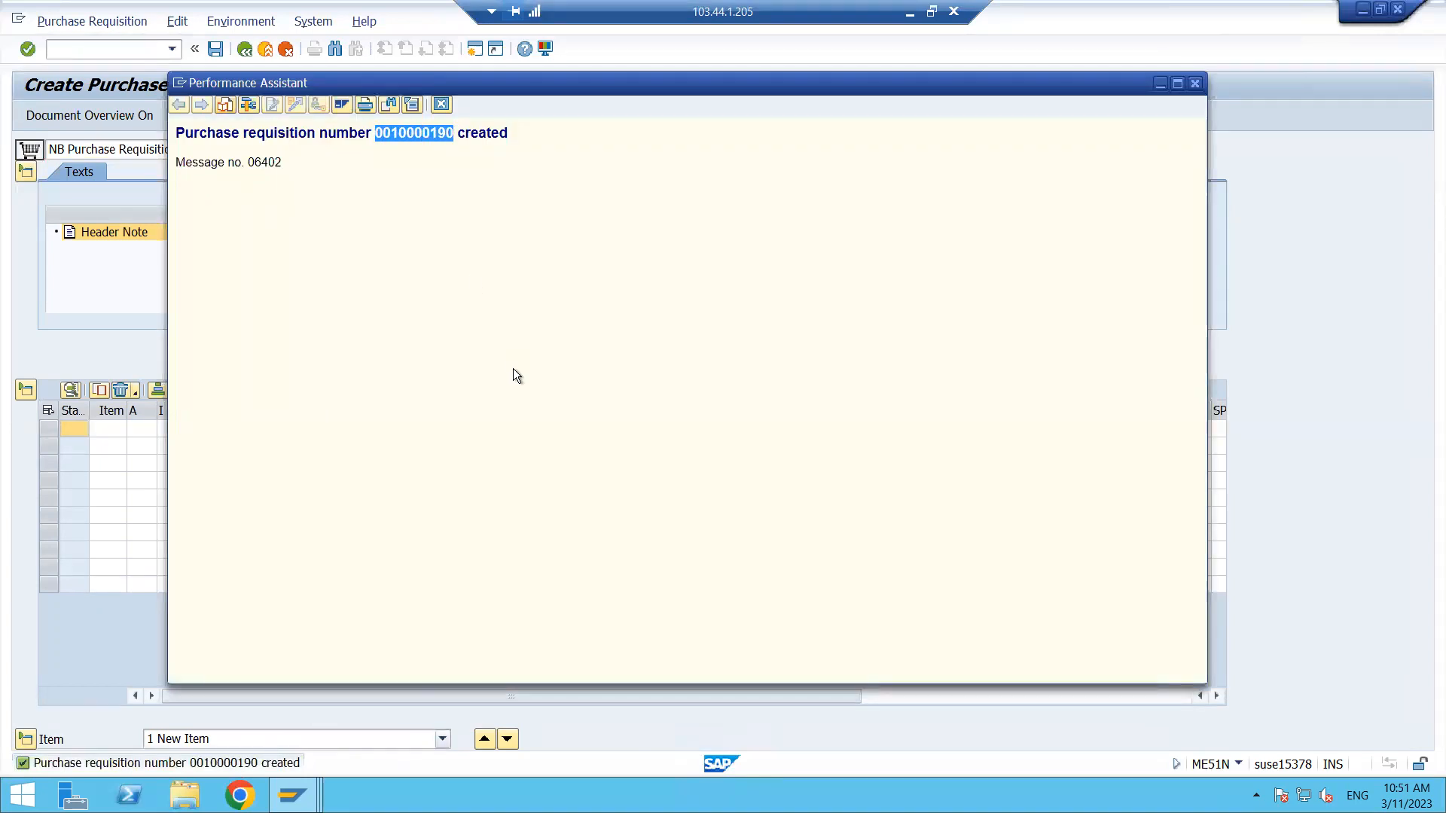
pyautogui.click(292, 795)
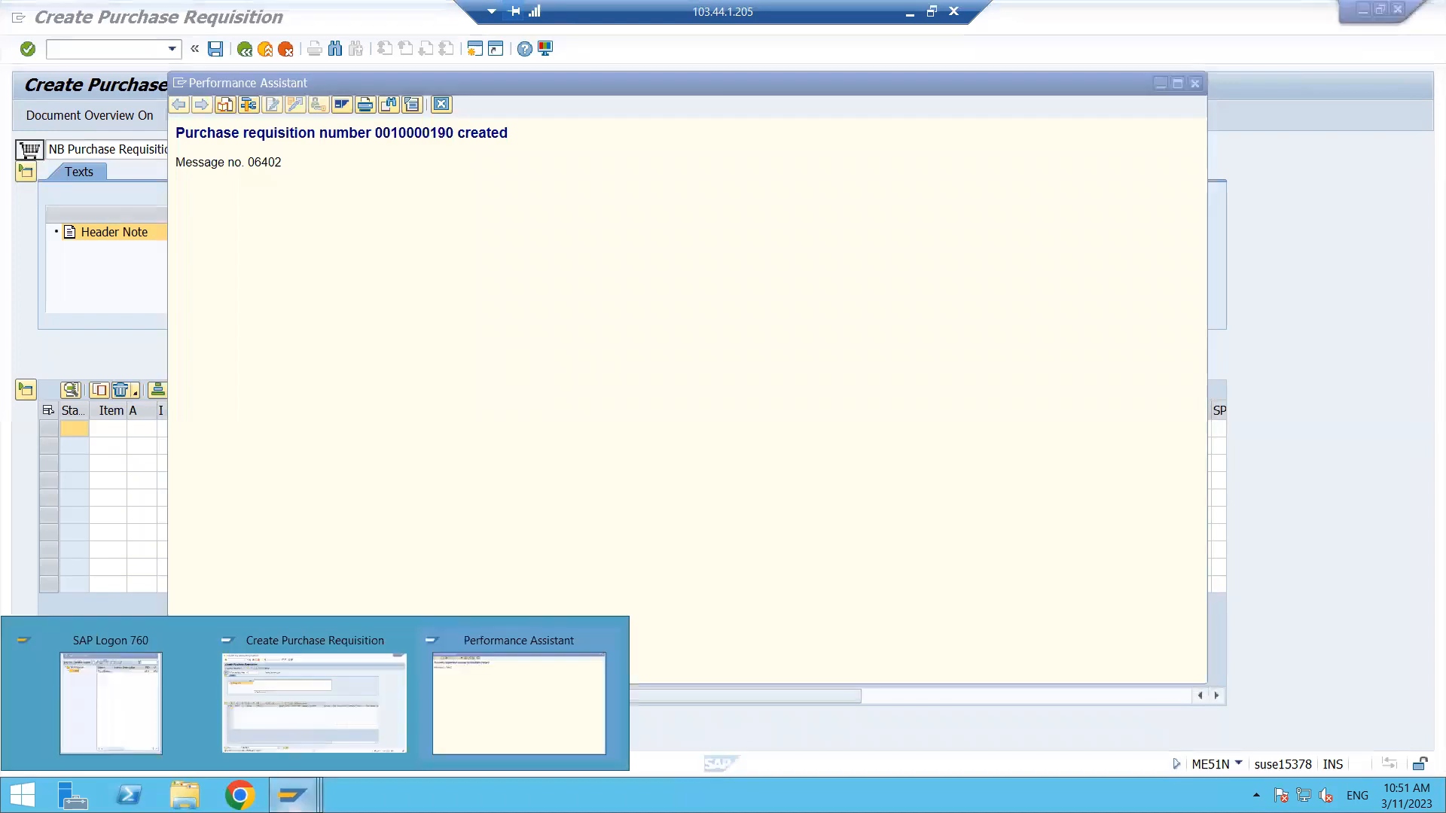
pyautogui.click(354, 702)
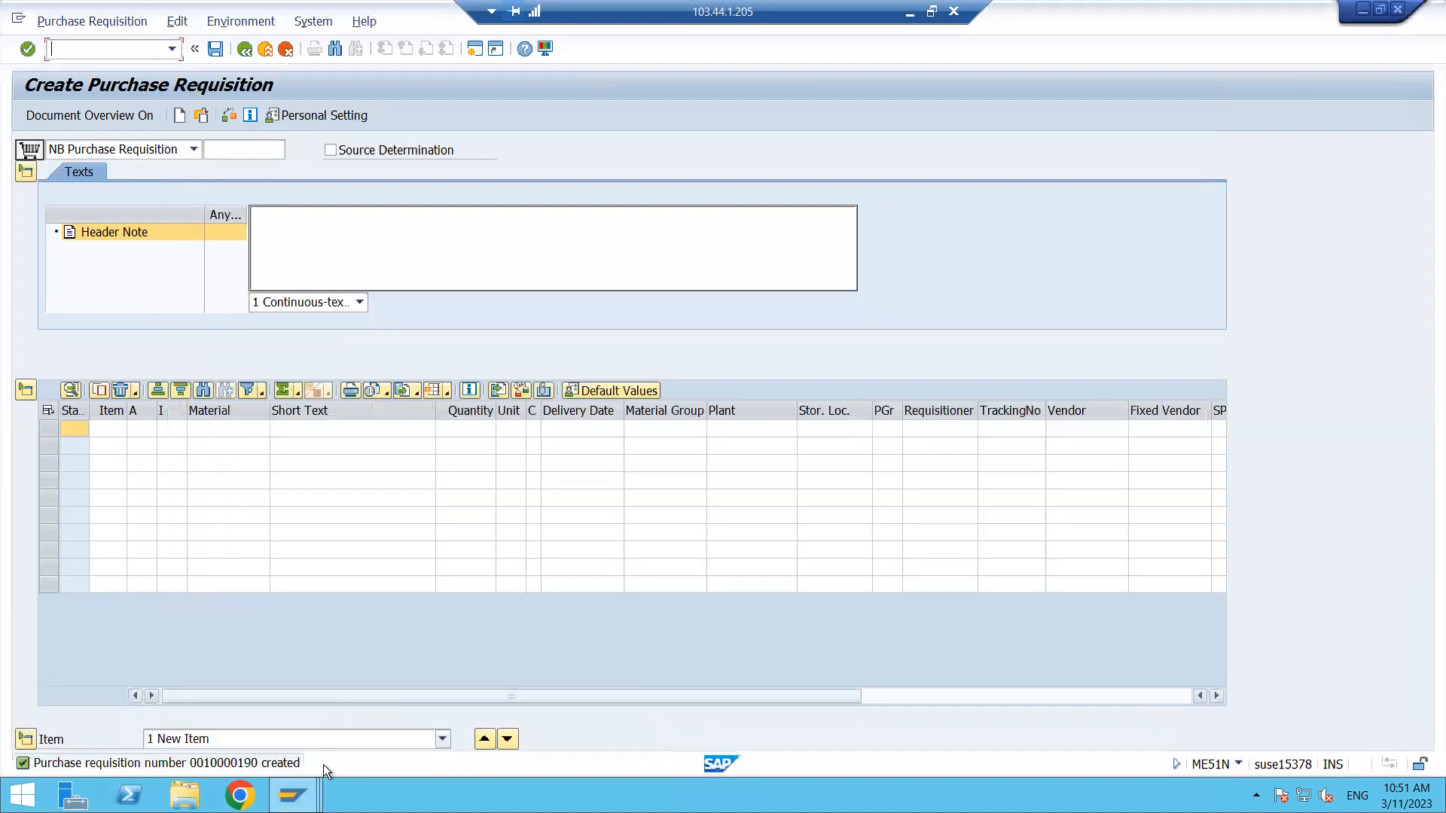
pyautogui.moveTo(294, 797)
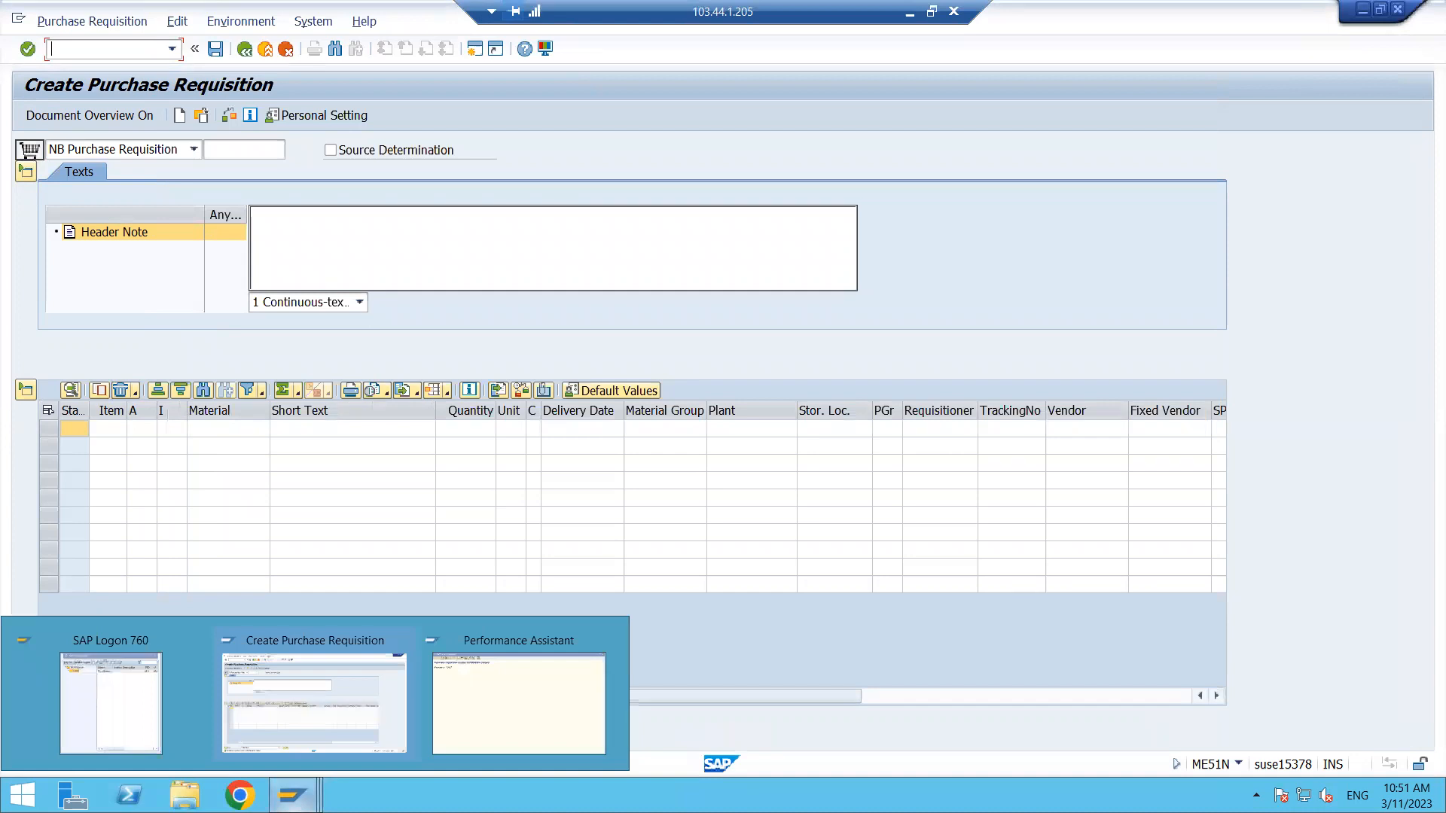
pyautogui.click(322, 693)
# - Start Create Contract and choose supplier SS STEEL from the search help filtered to purchasing organization MRP0
pyautogui.click(471, 53)
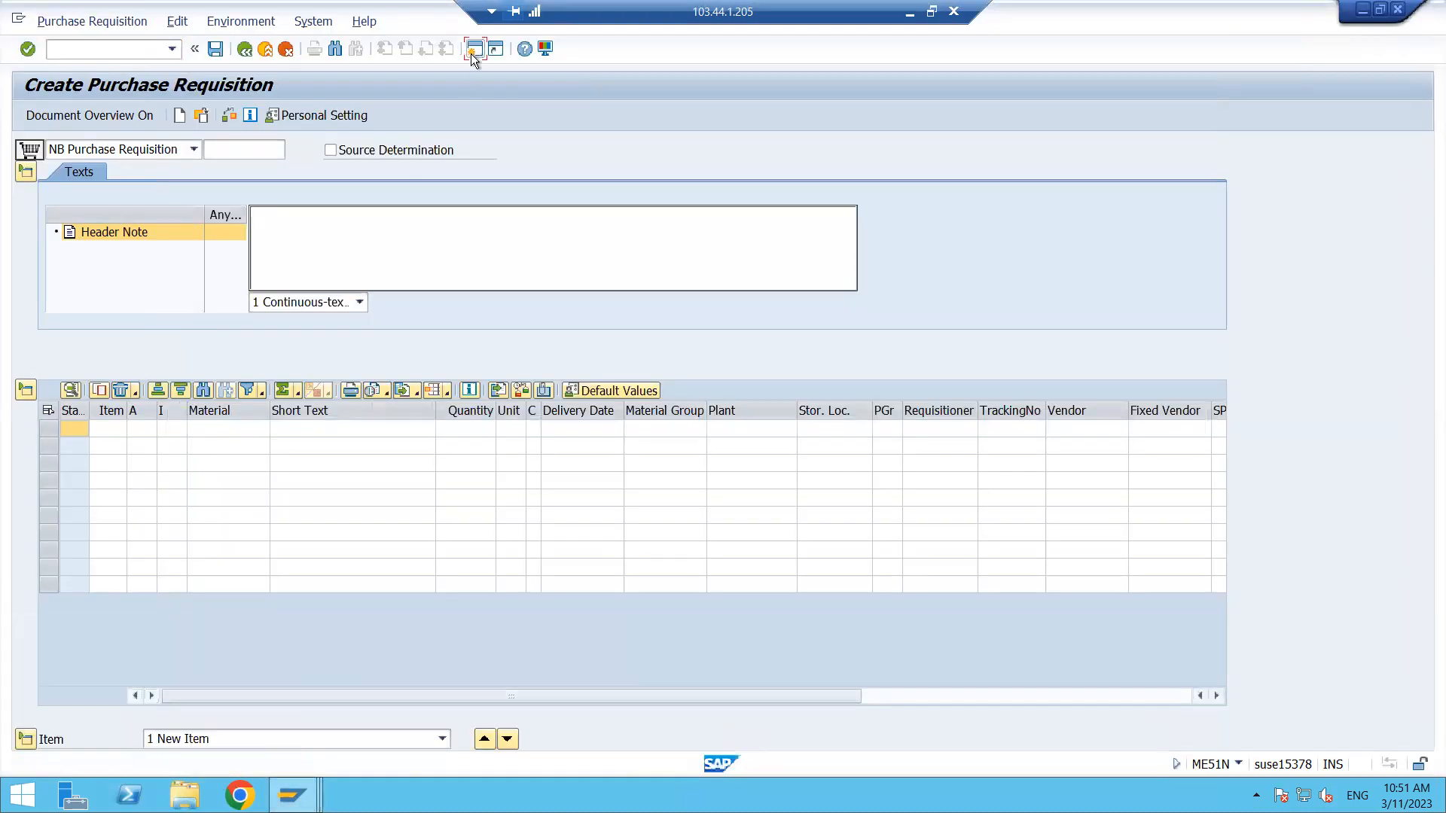
pyautogui.write('ME31K')
pyautogui.press('Return')
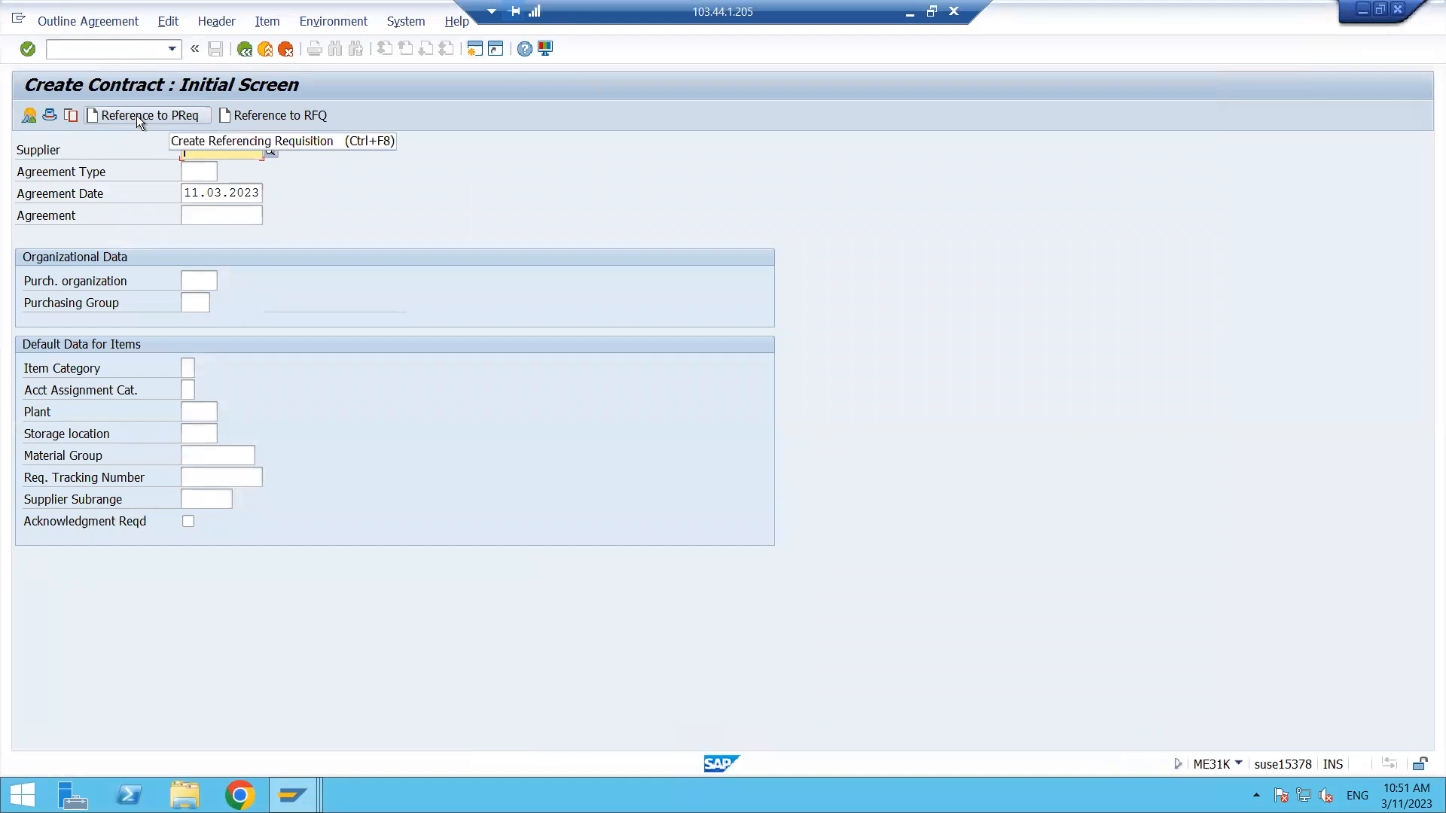
pyautogui.click(268, 151)
pyautogui.click(378, 394)
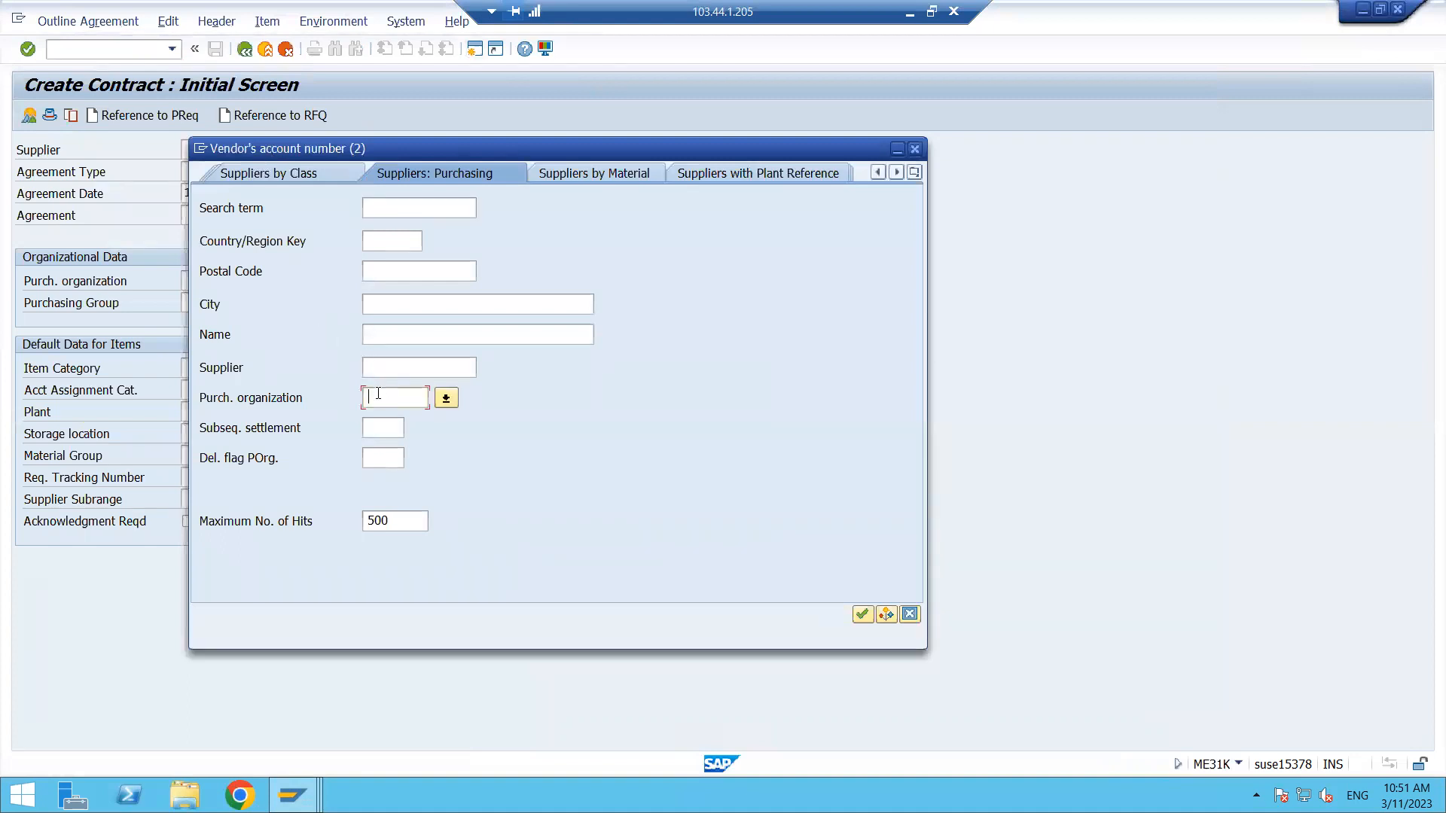
pyautogui.write('PR')
pyautogui.press('BackSpace')
pyautogui.press('BackSpace')
pyautogui.write('MRP0')
pyautogui.press('Return')
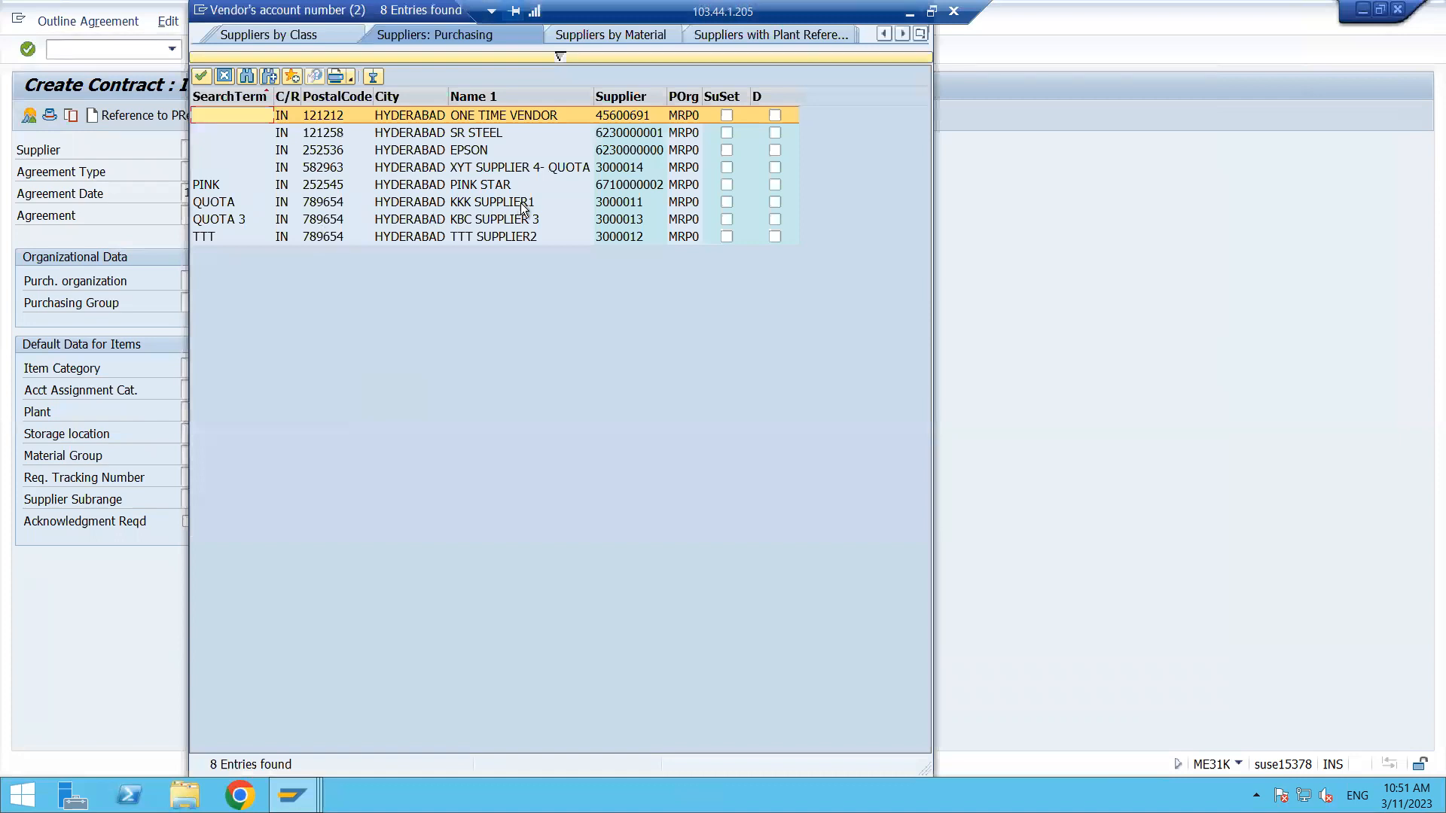
pyautogui.doubleClick(441, 133)
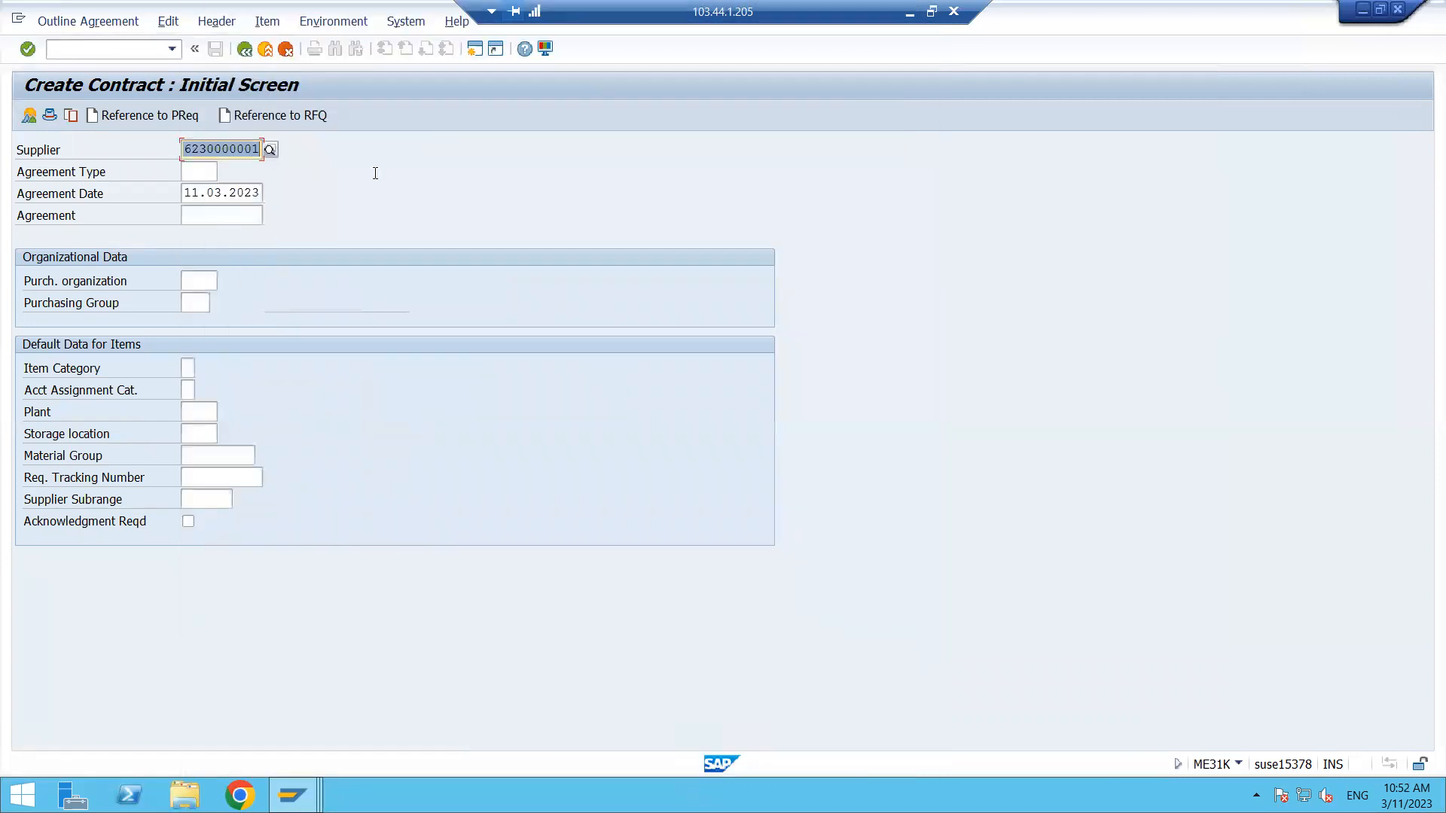
# - Choose agreement type ZMK from the agreement type search help
pyautogui.click(201, 171)
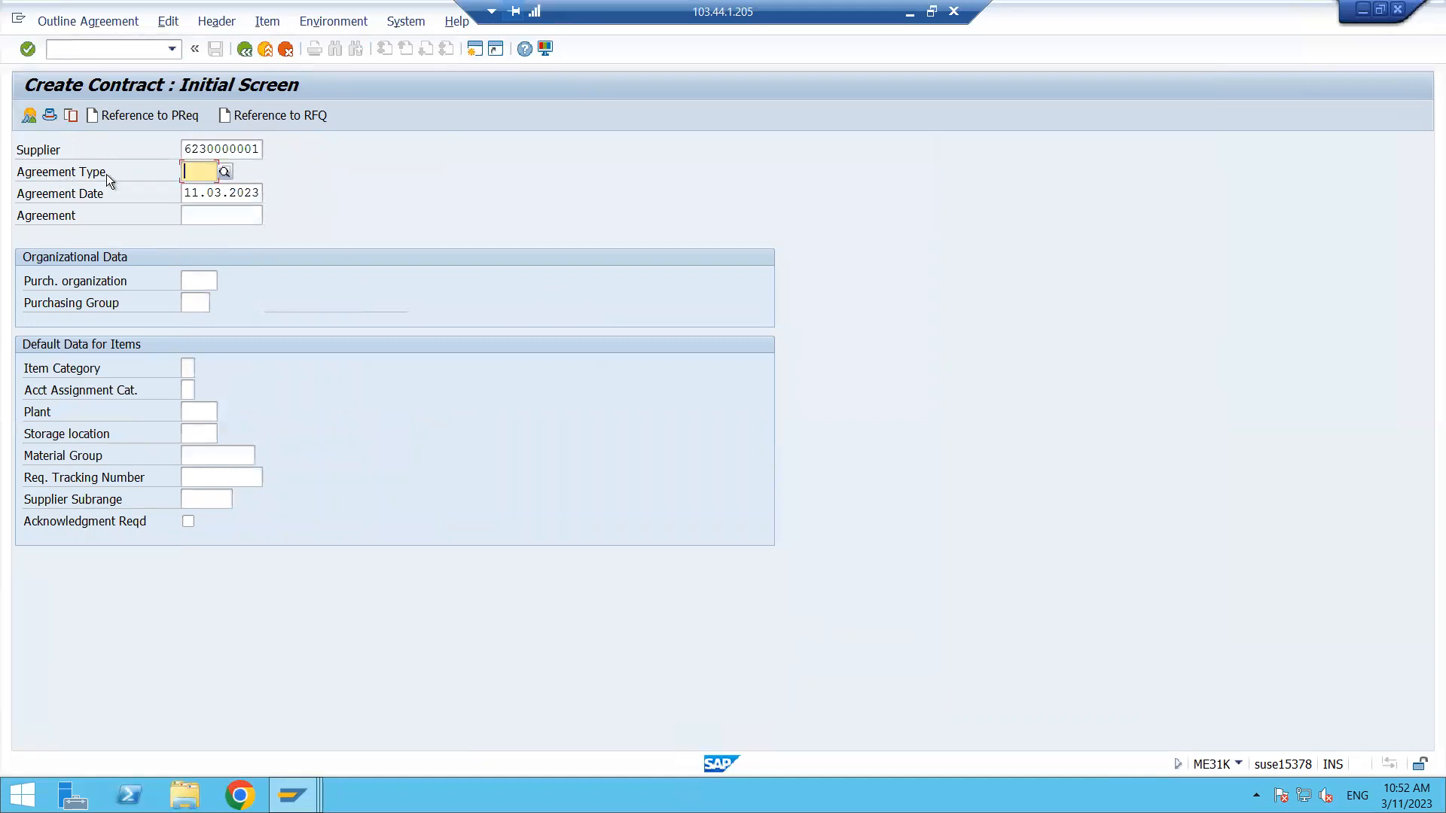
pyautogui.click(224, 172)
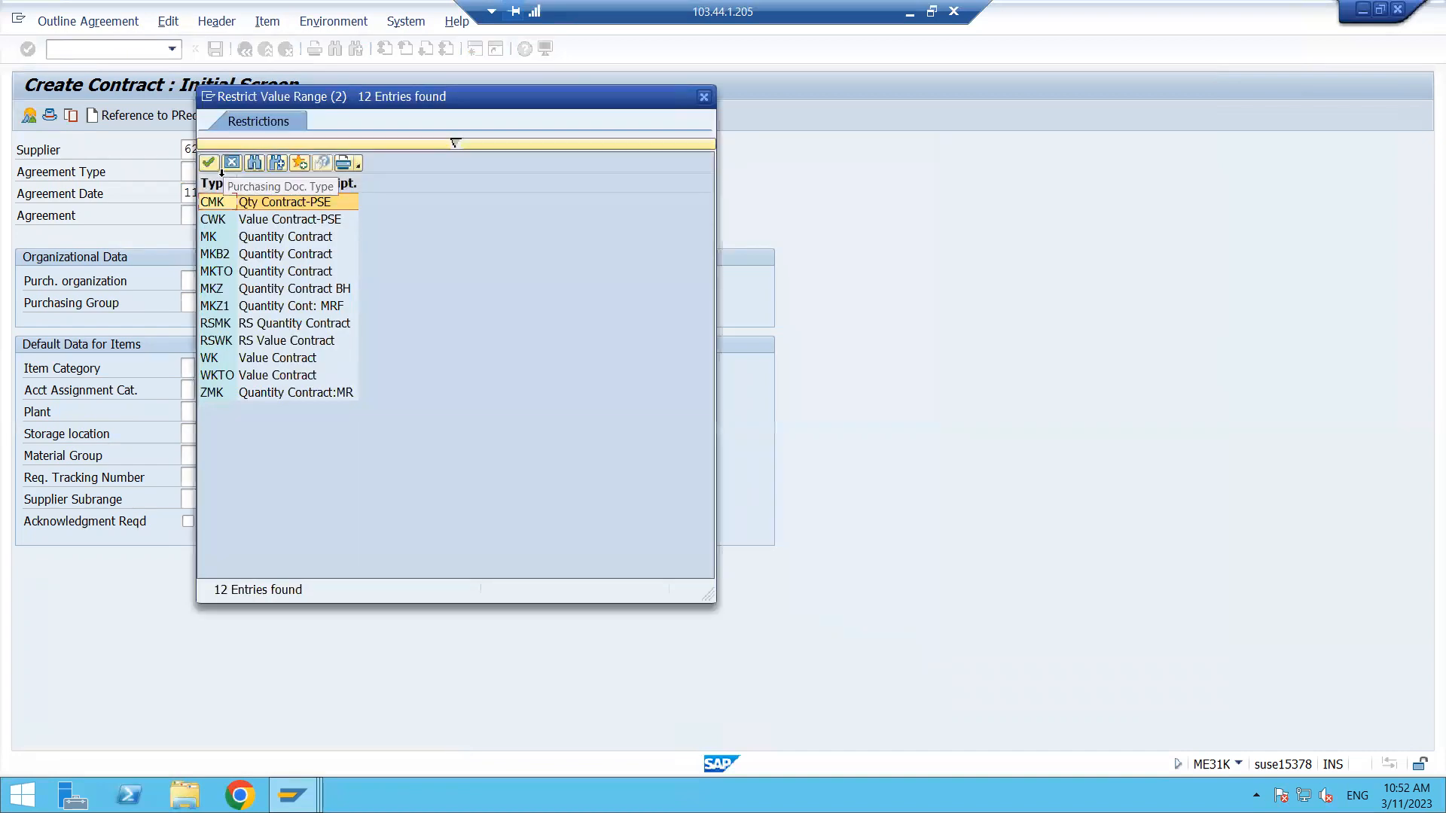
pyautogui.click(219, 392)
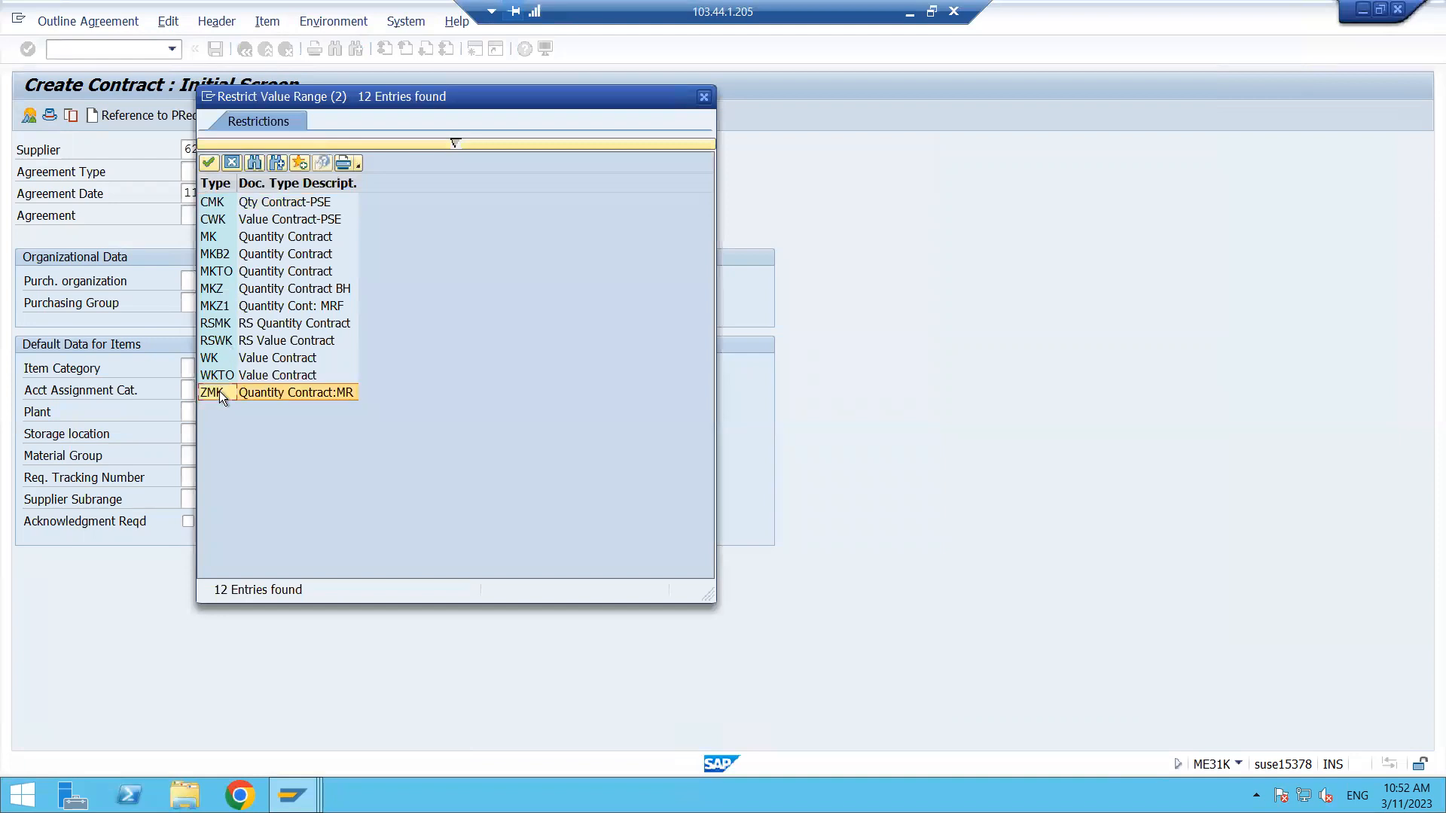
pyautogui.doubleClick(295, 391)
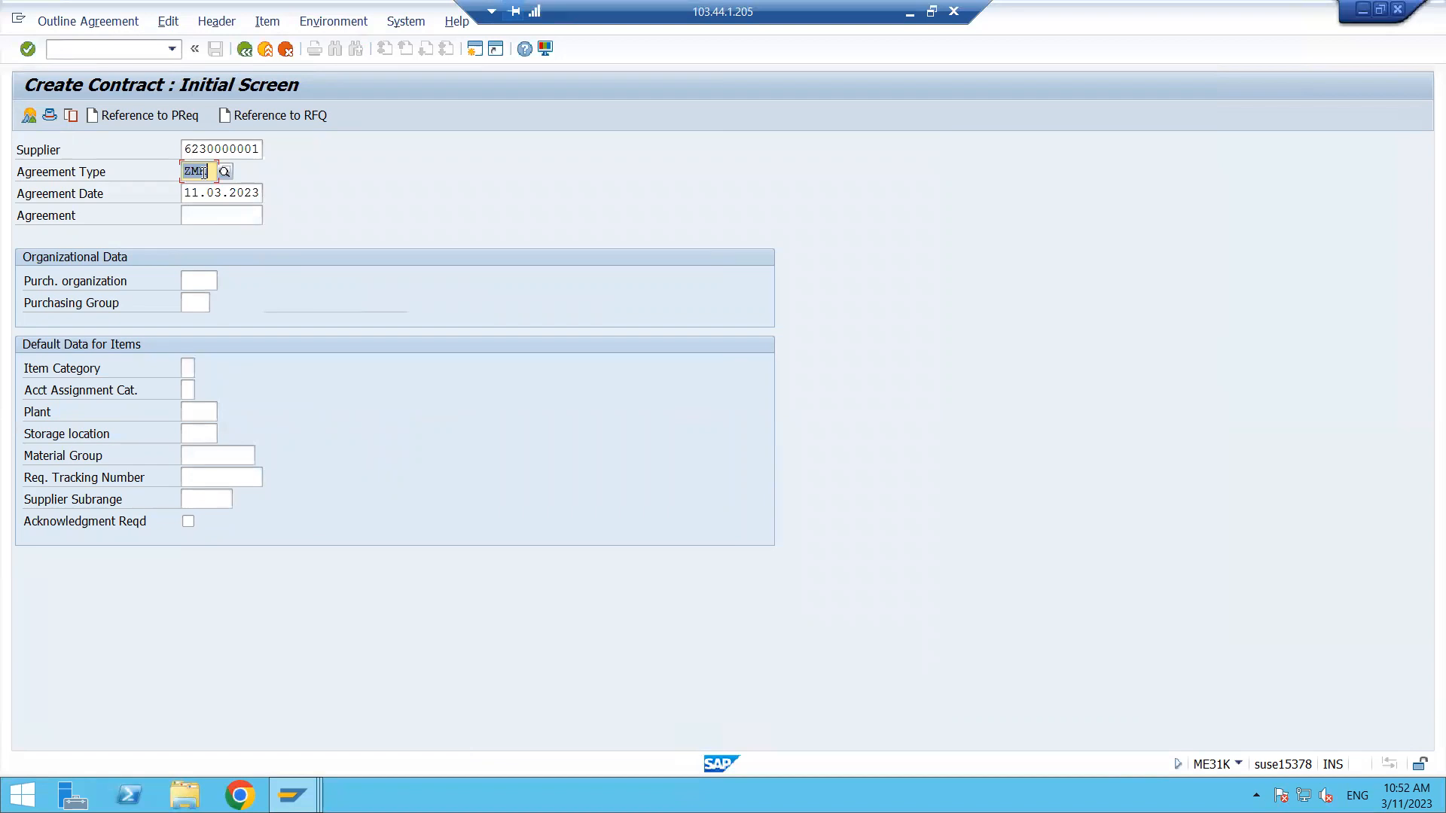
# - Enter purchasing organization MRP0 and purchasing group 001 for the contract
pyautogui.click(199, 281)
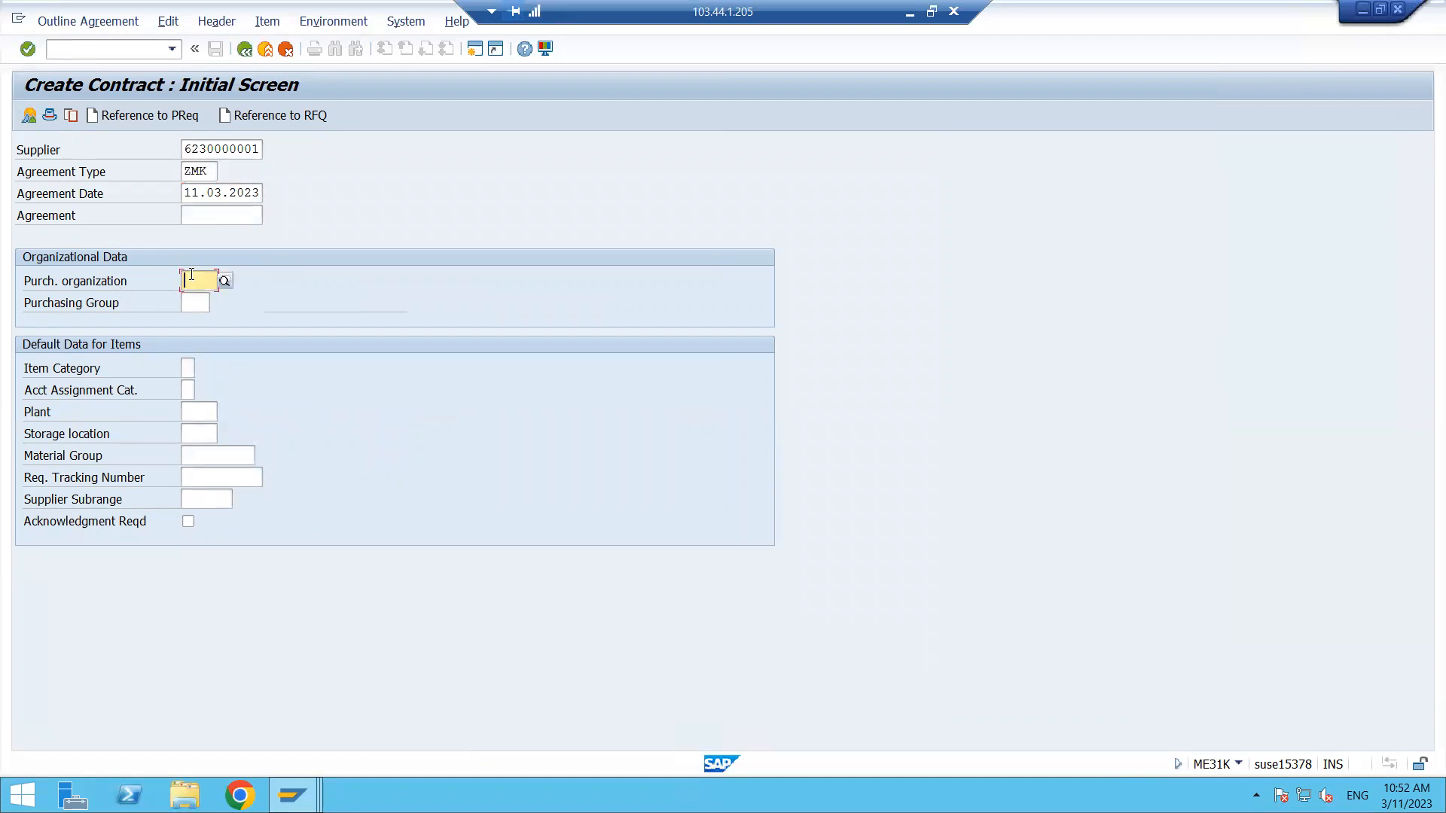
pyautogui.write('MRP0')
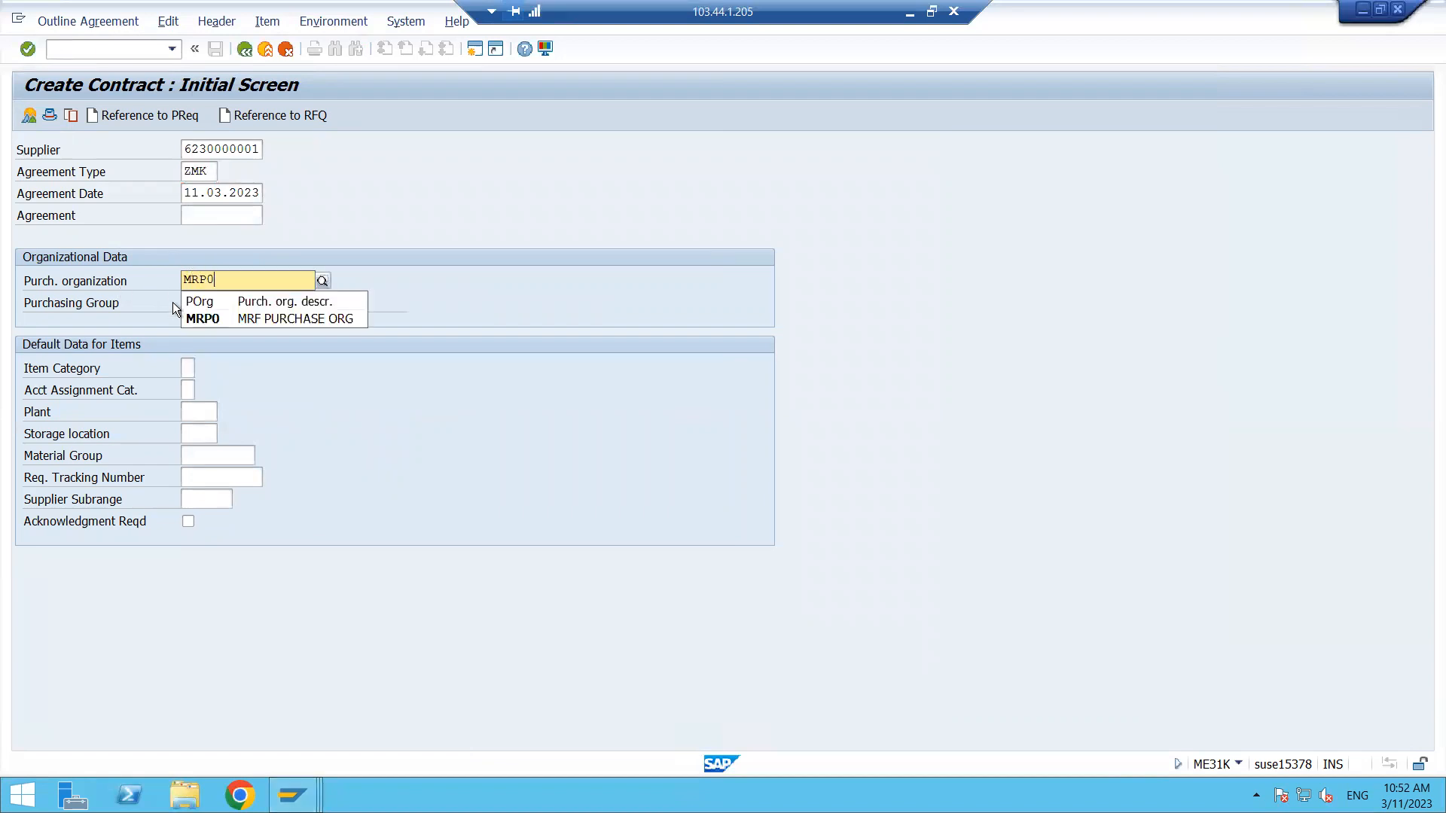
pyautogui.click(194, 312)
pyautogui.click(197, 304)
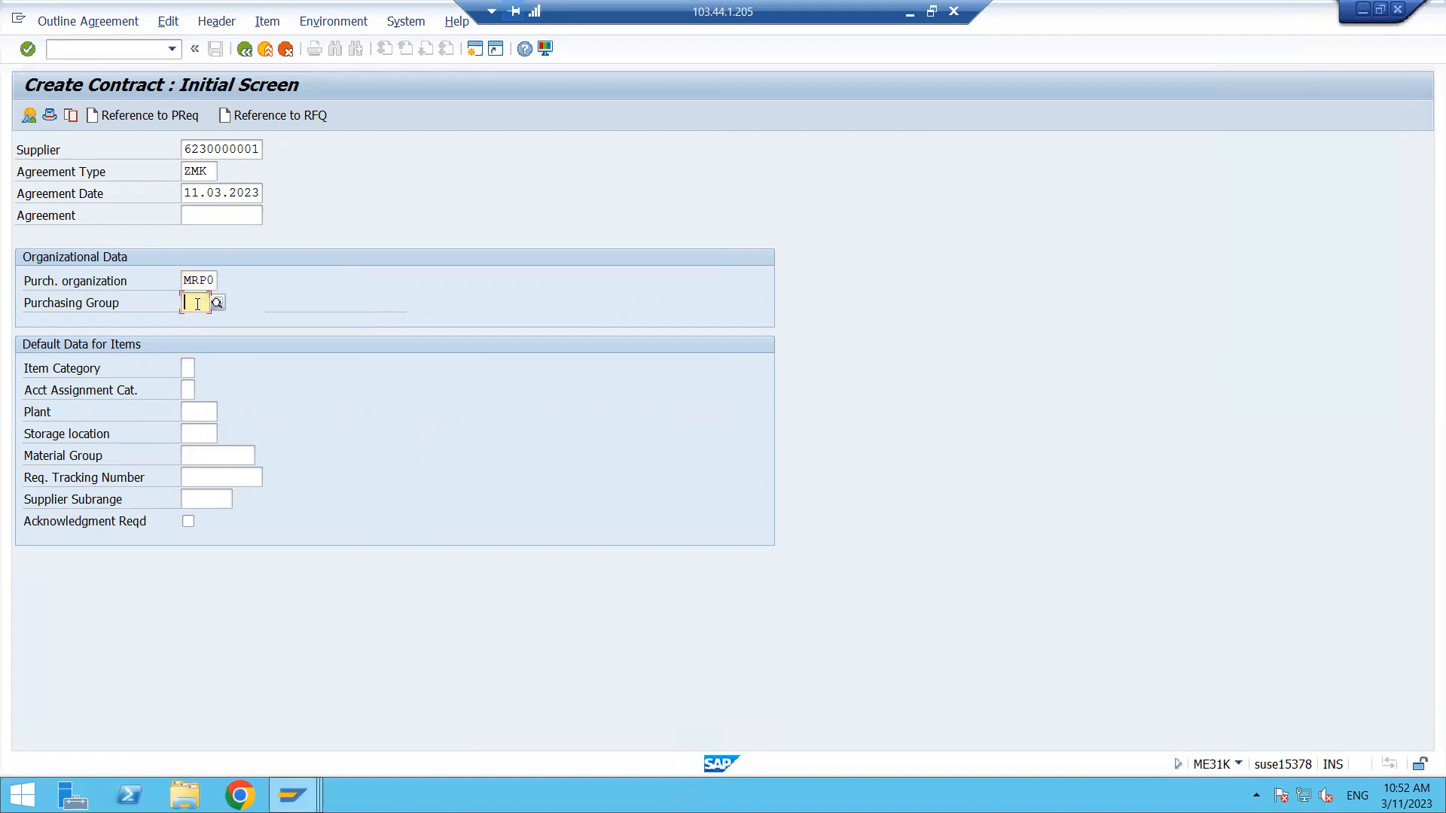
pyautogui.write('001')
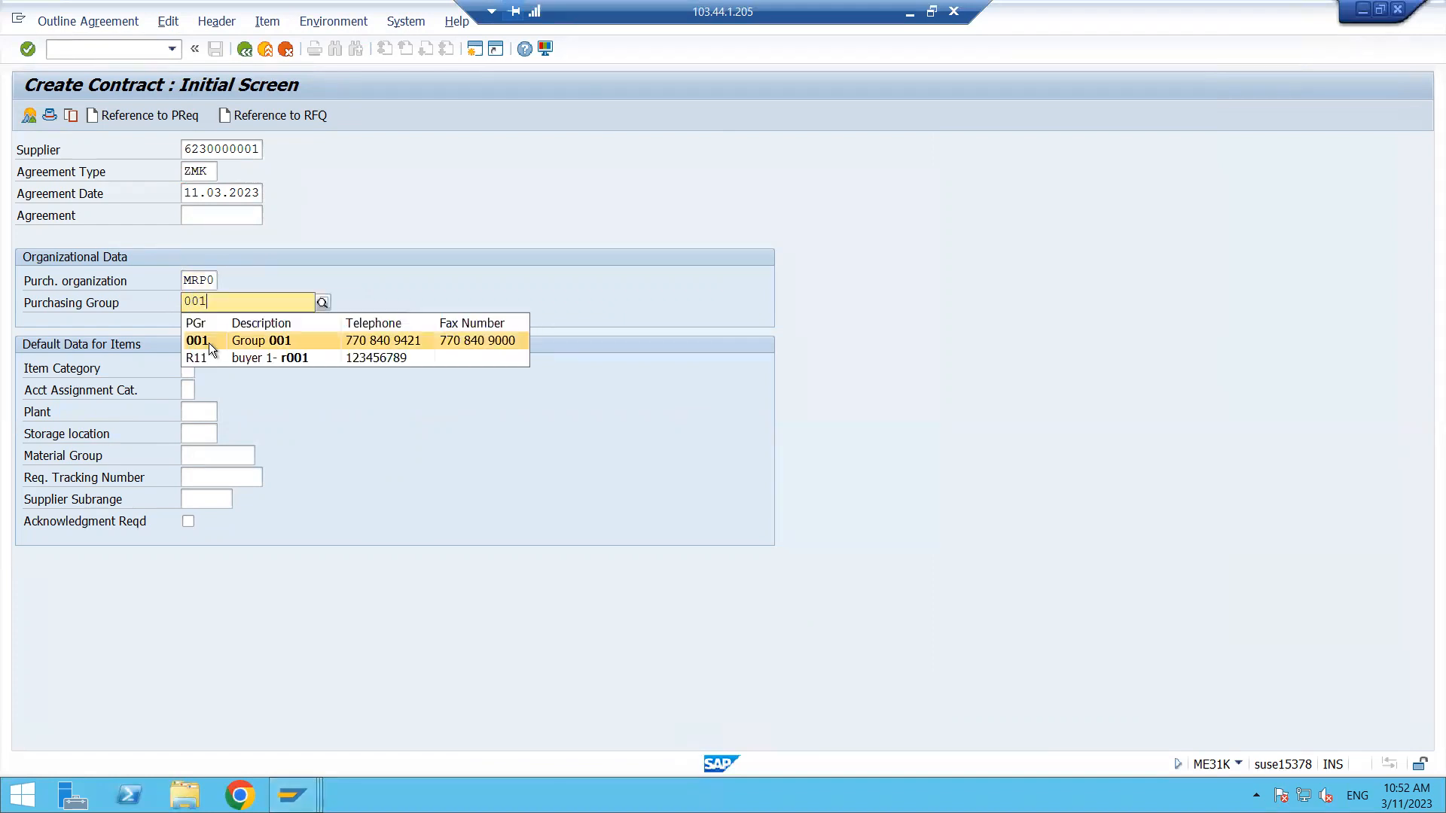
pyautogui.click(210, 342)
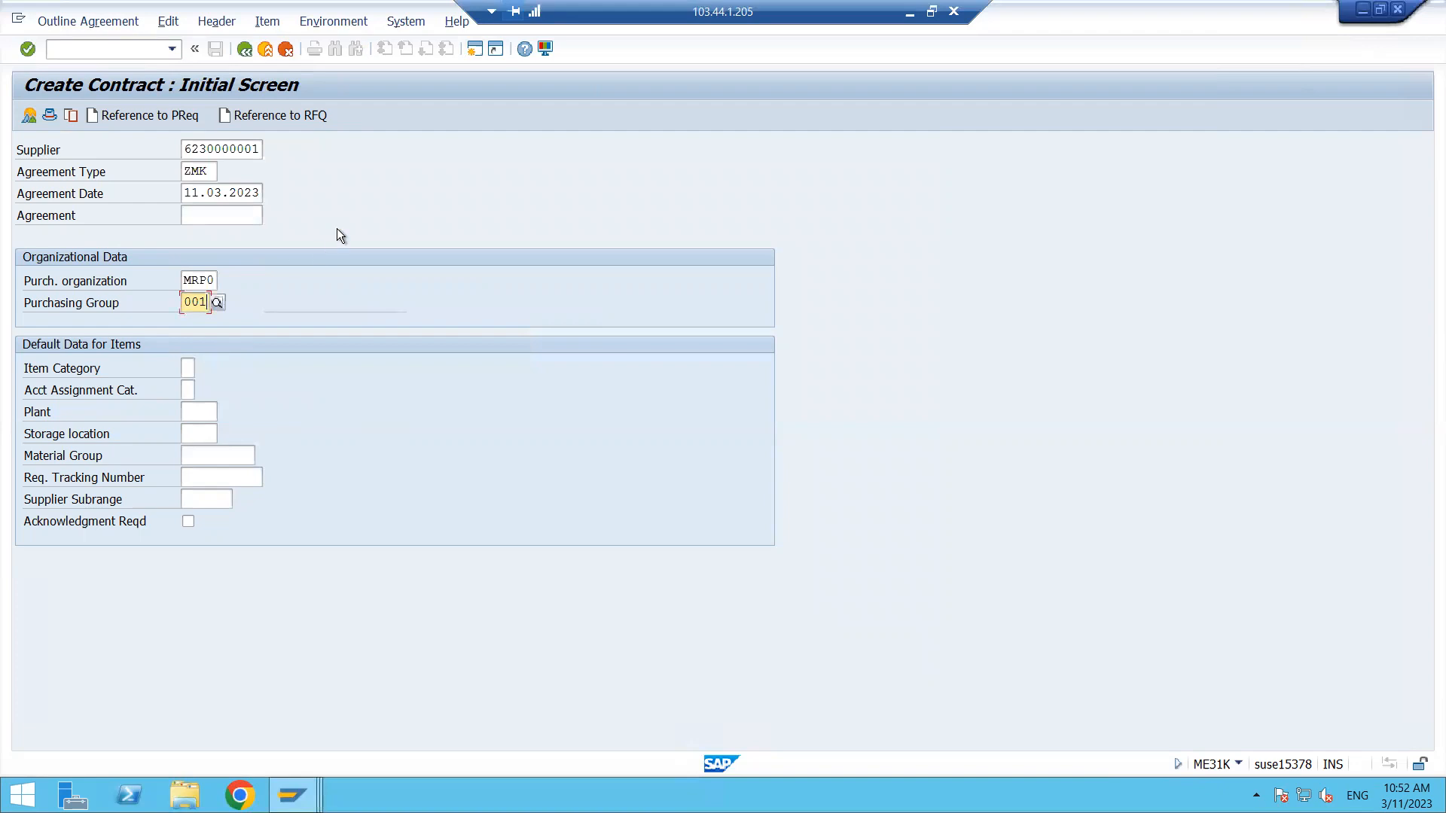
# - Try to create the contract with reference to purchase requisition 10000190
pyautogui.click(156, 117)
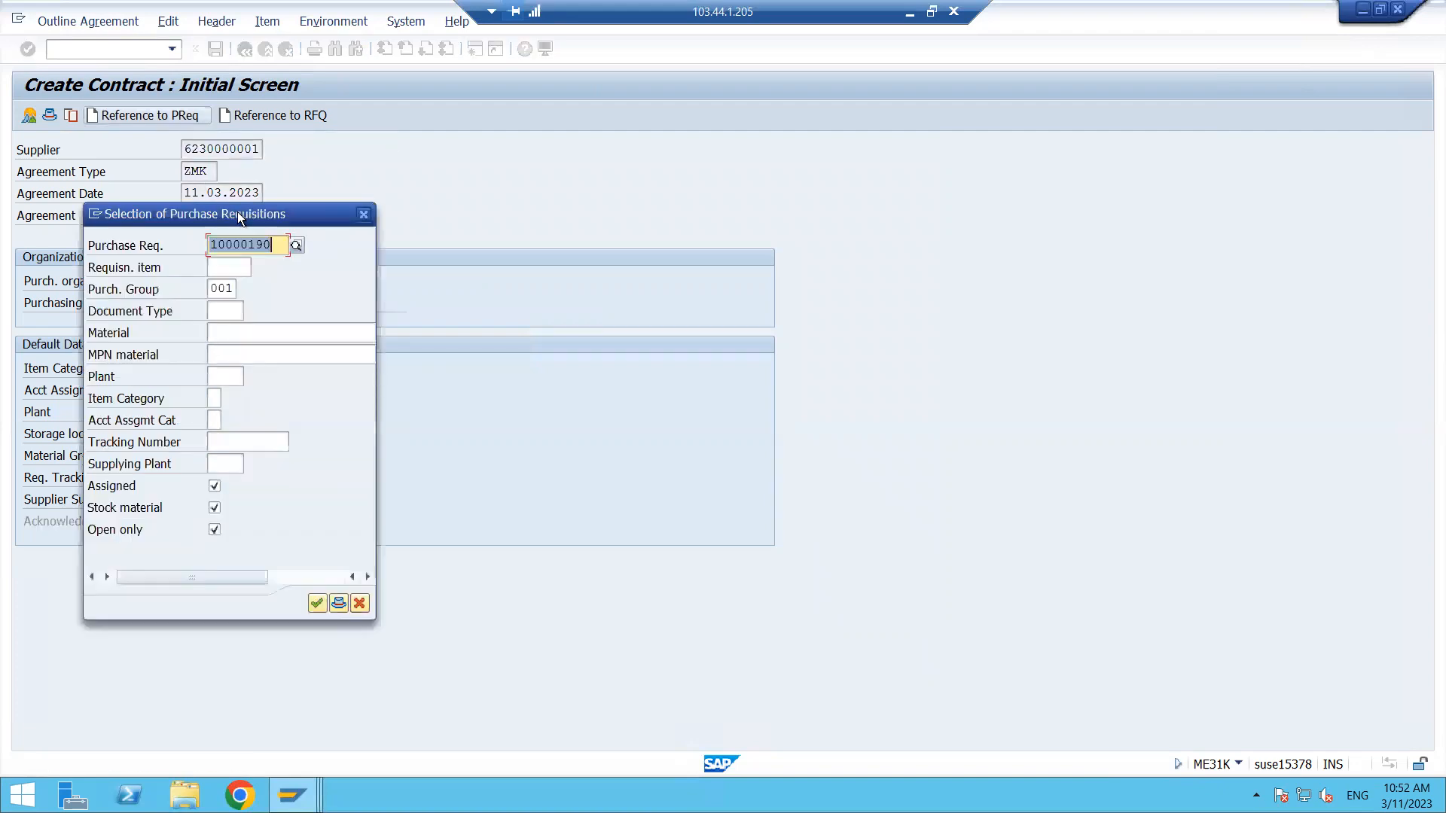
pyautogui.hotkey('ctrl', 'v')
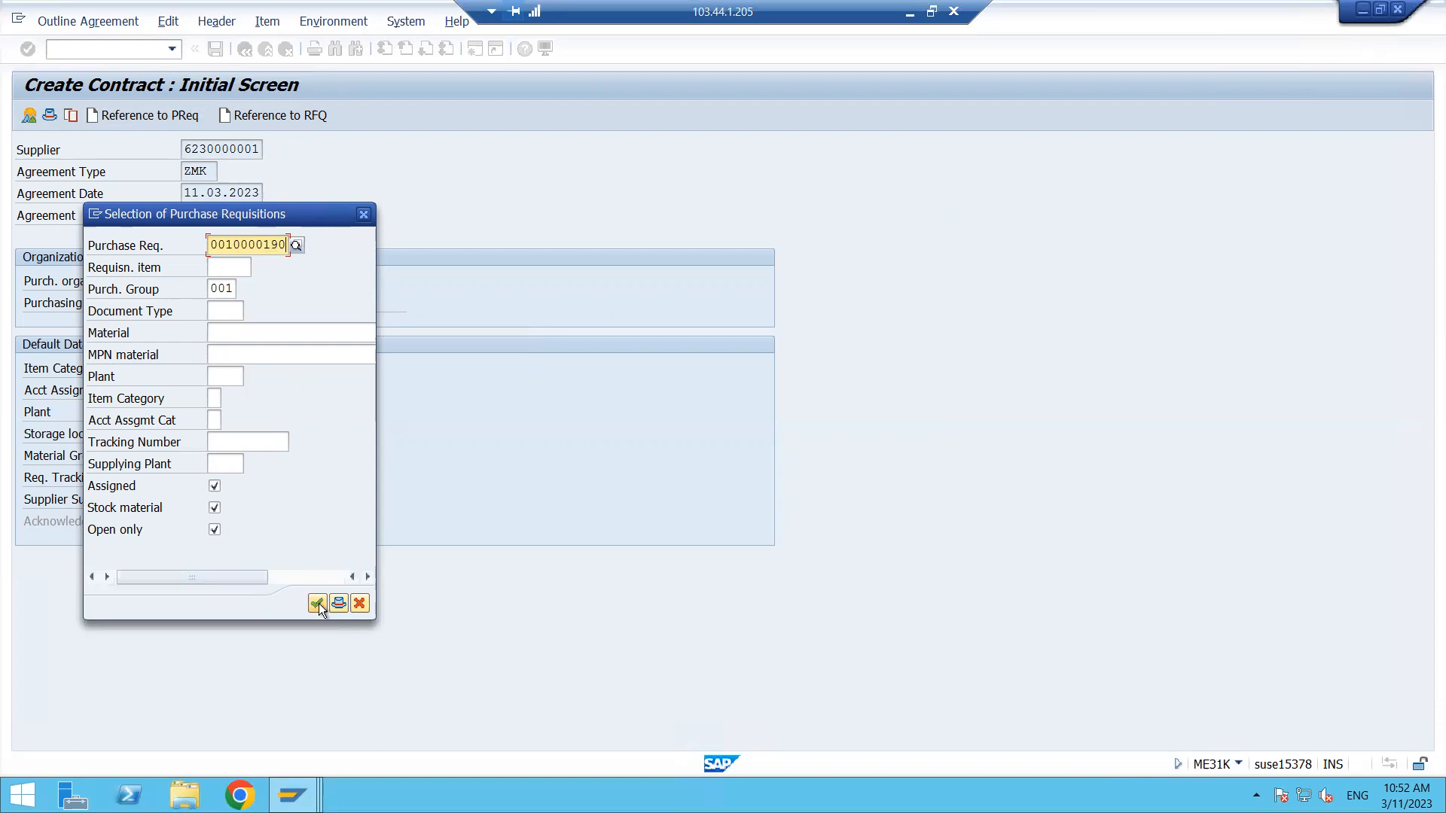
pyautogui.moveTo(259, 211); pyautogui.dragTo(536, 145)
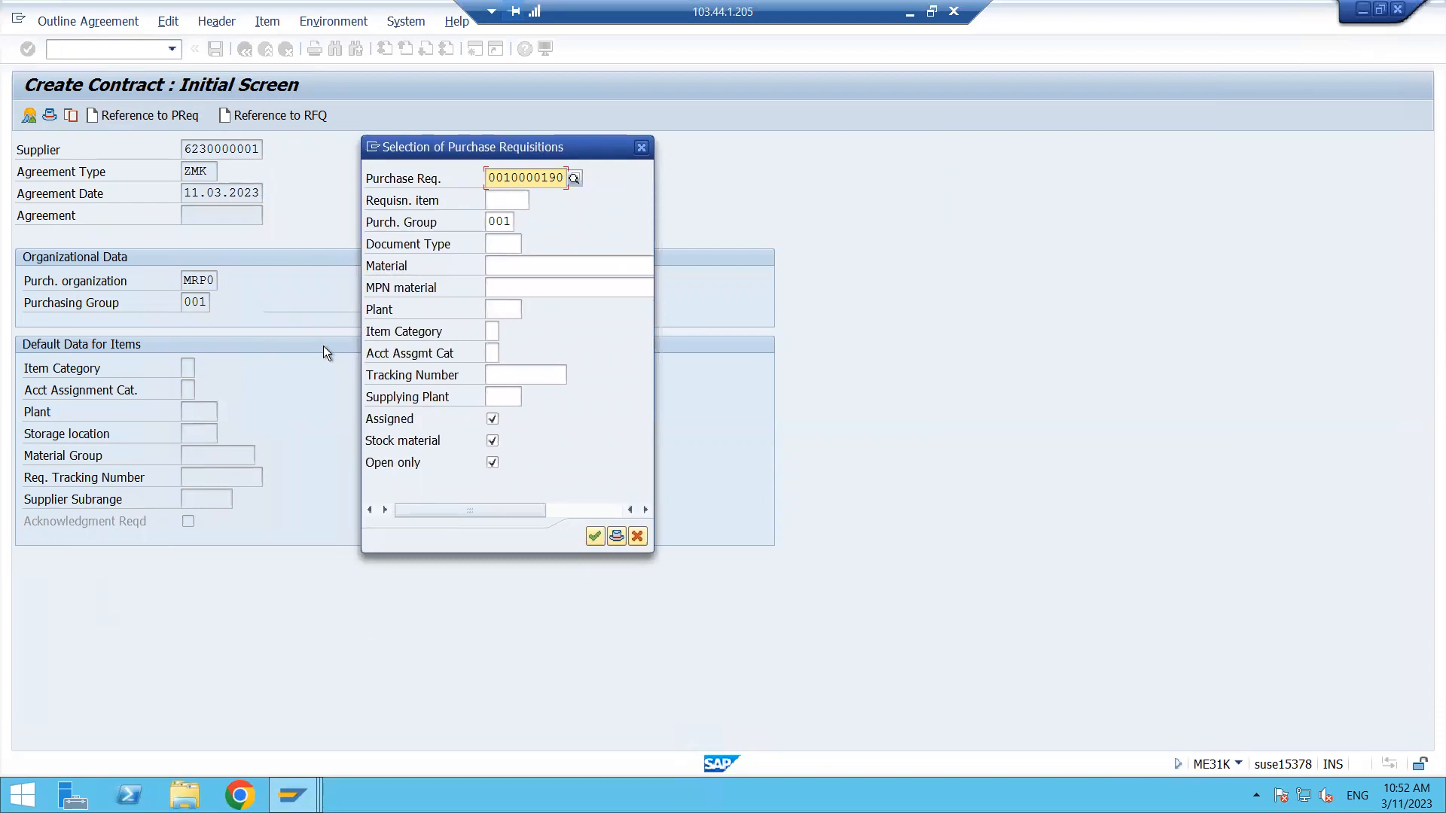
pyautogui.click(595, 537)
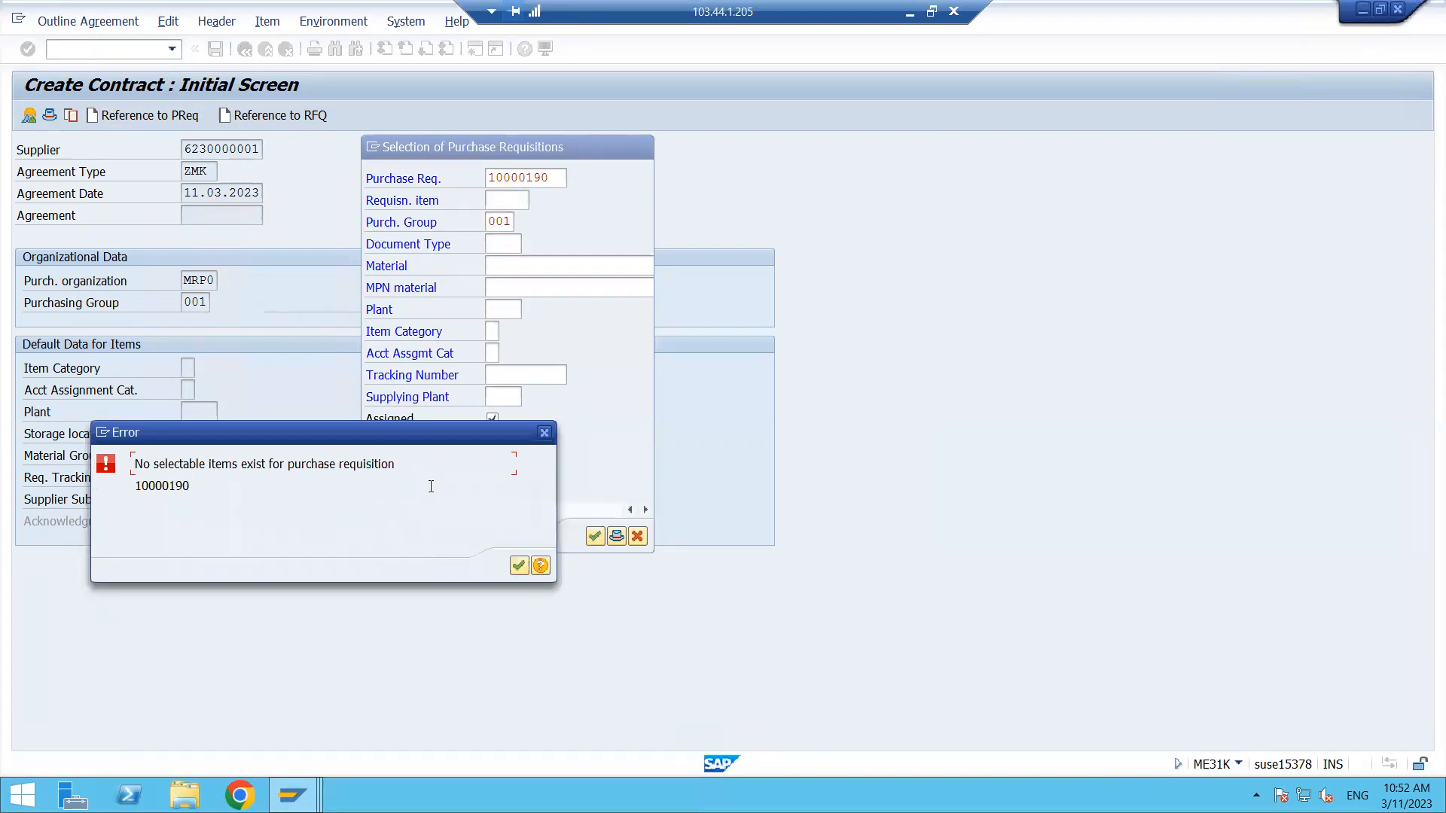
pyautogui.click(543, 434)
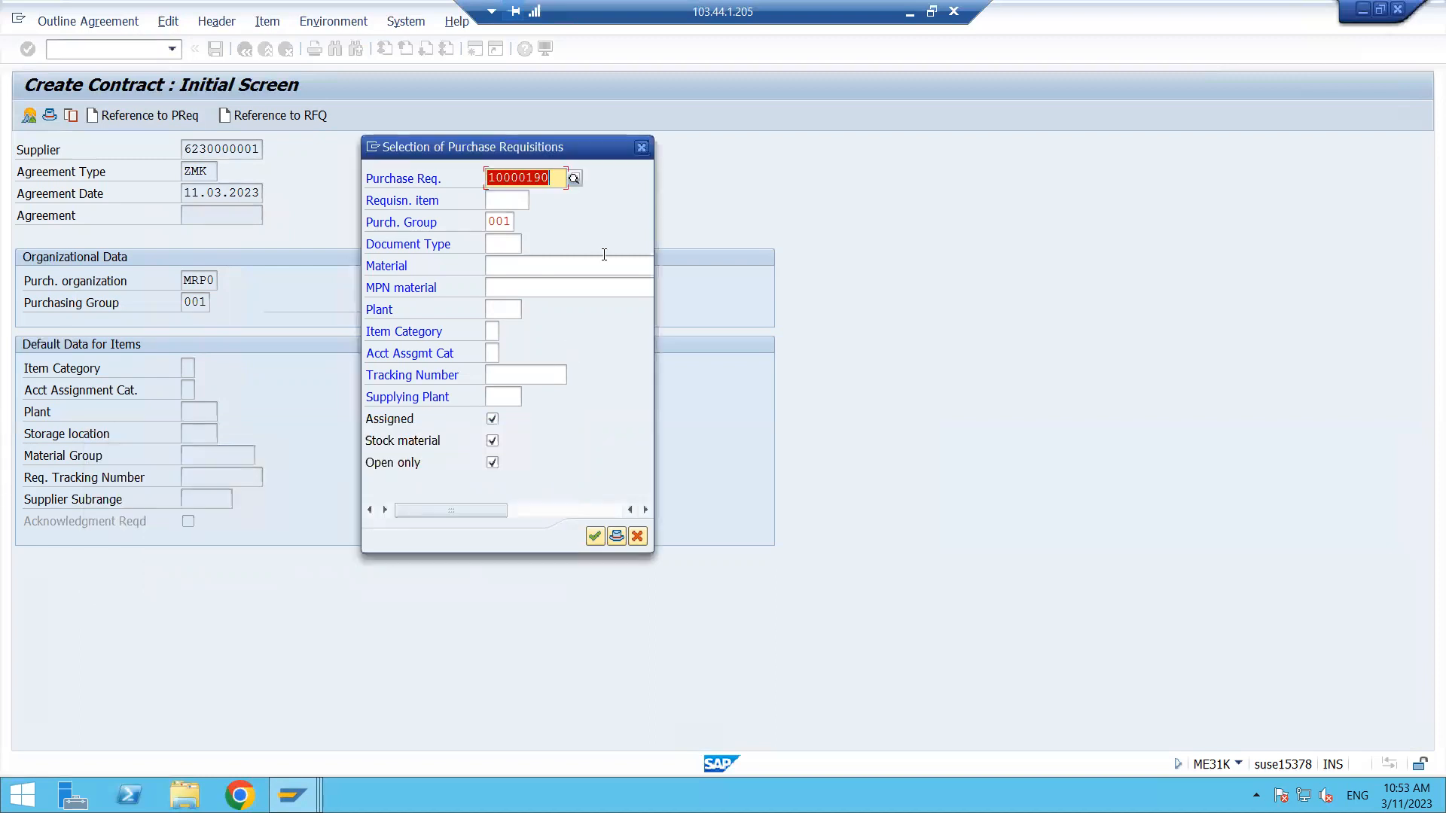
pyautogui.click(640, 147)
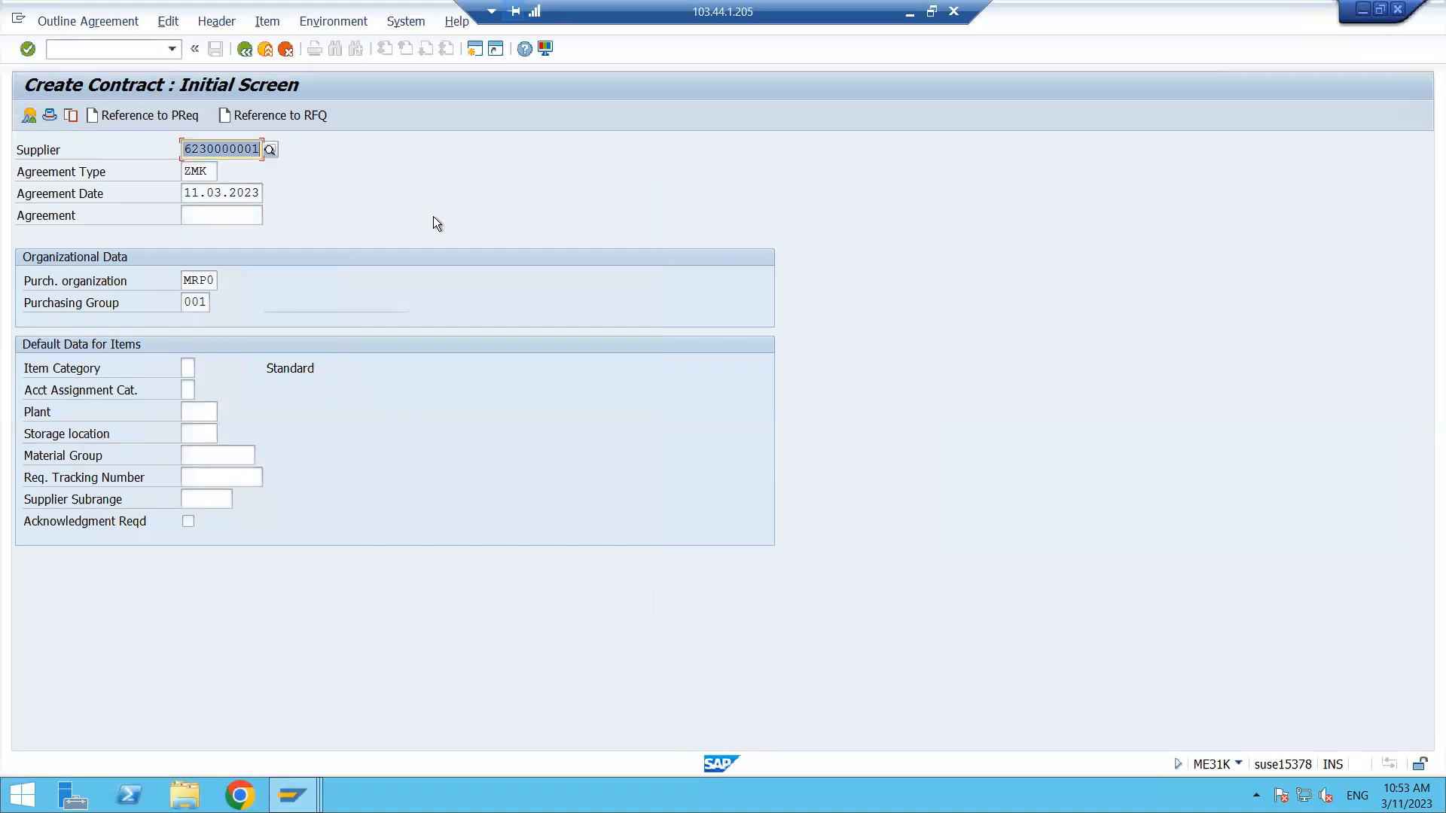
# - Open purchase requisition 10000190 in the requisition window to check its items, then return to the contract
pyautogui.moveTo(293, 791)
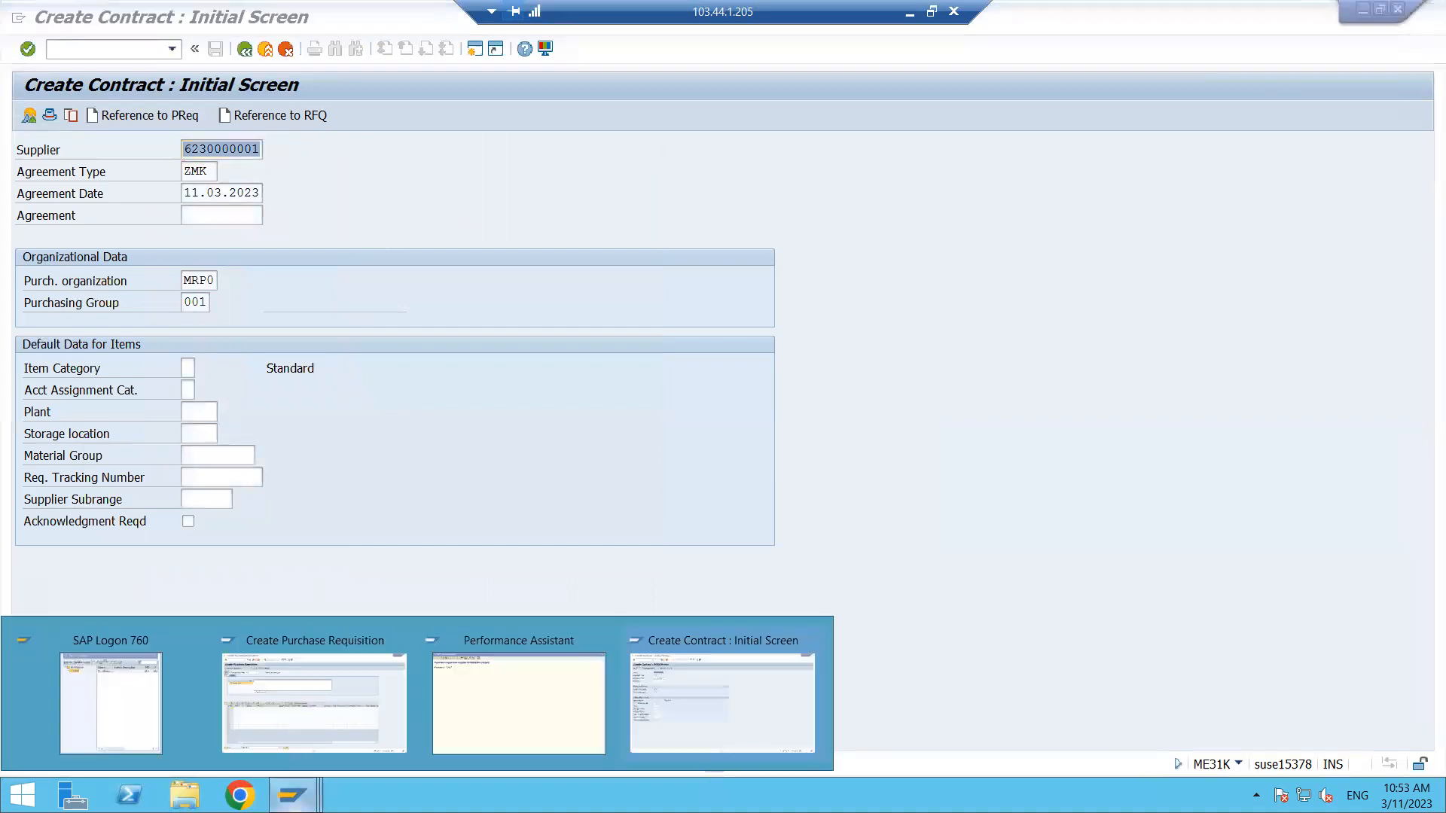
pyautogui.click(337, 708)
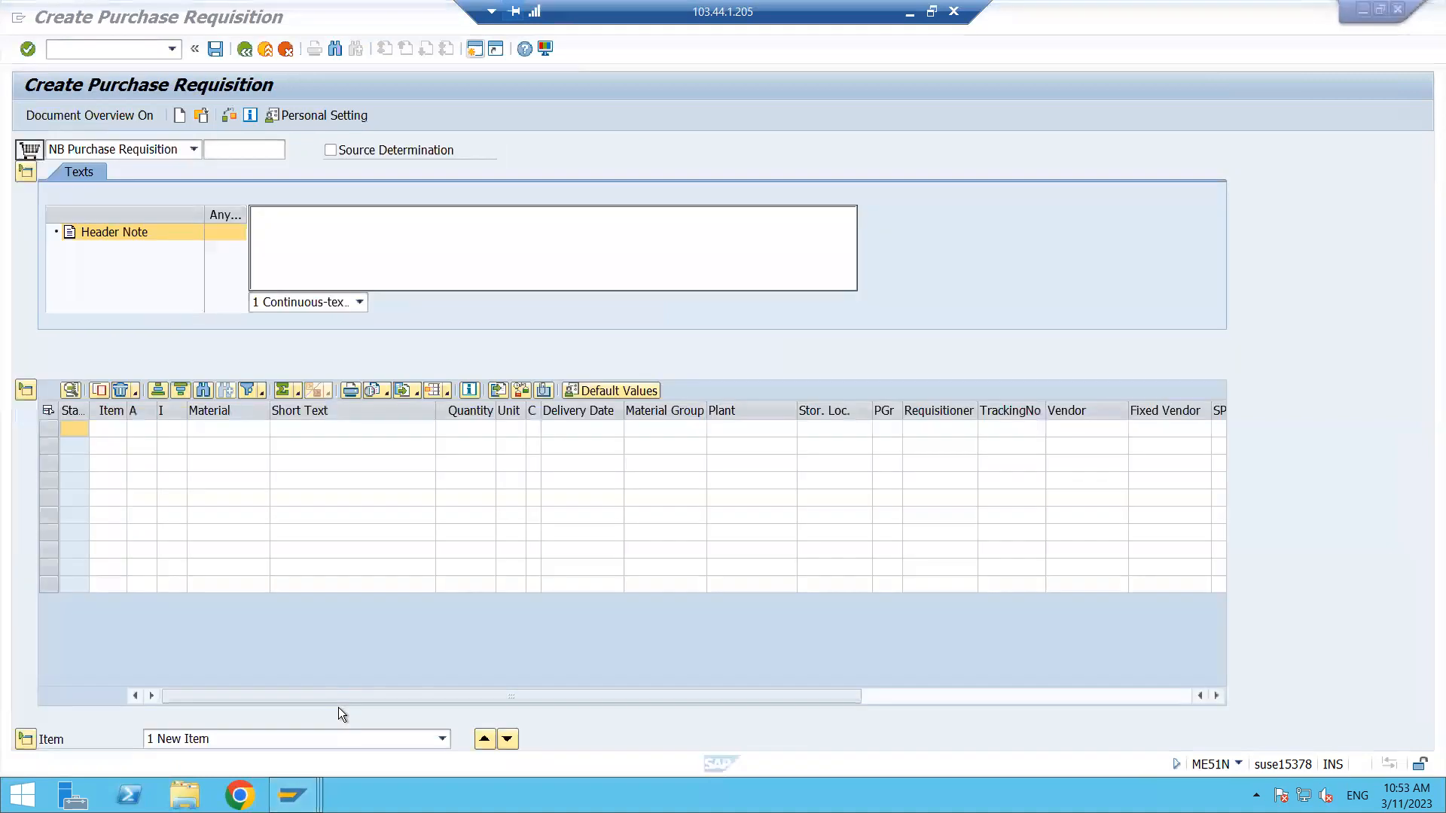
pyautogui.click(209, 116)
pyautogui.press('Return')
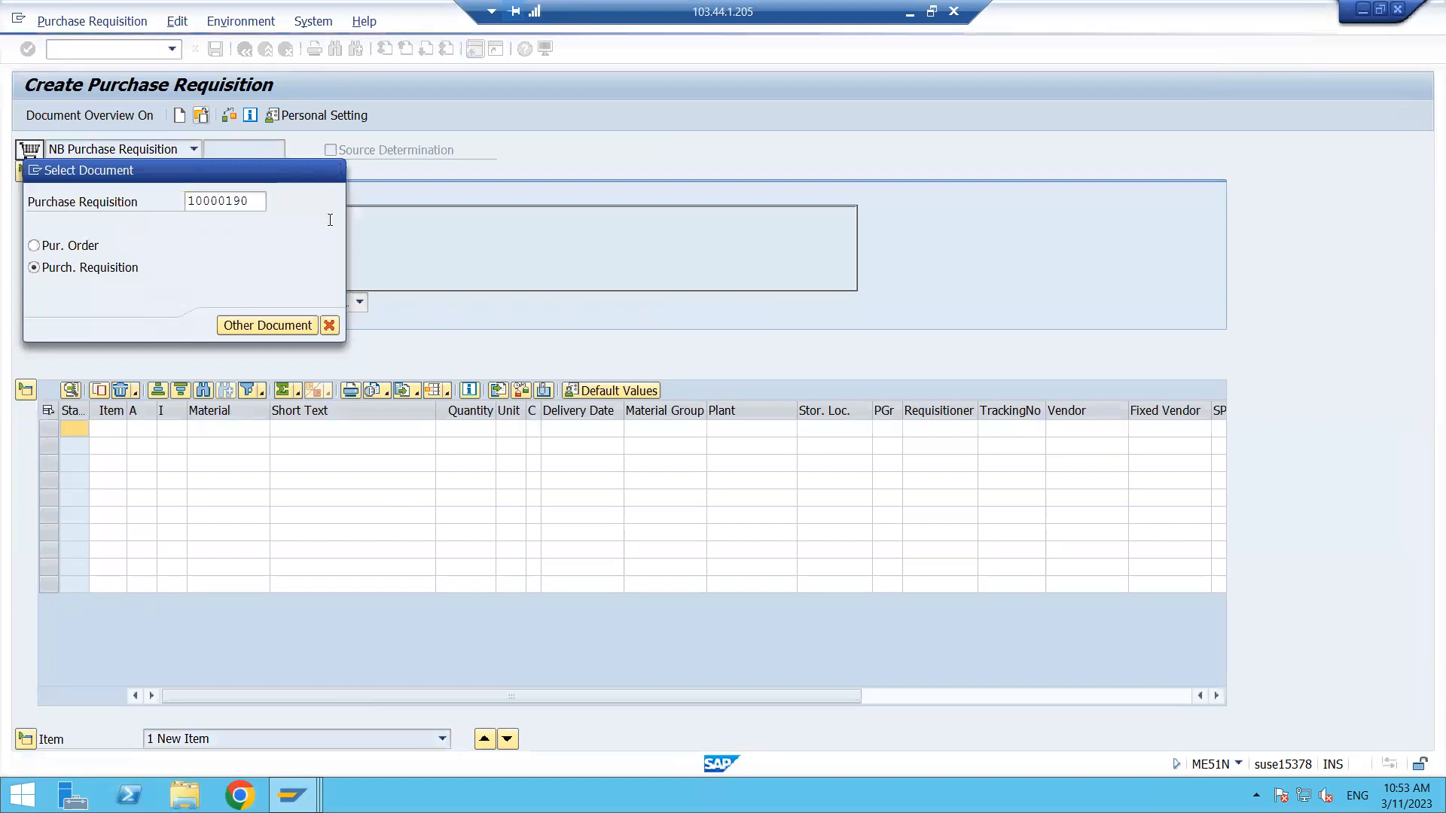
pyautogui.moveTo(272, 149); pyautogui.dragTo(200, 149)
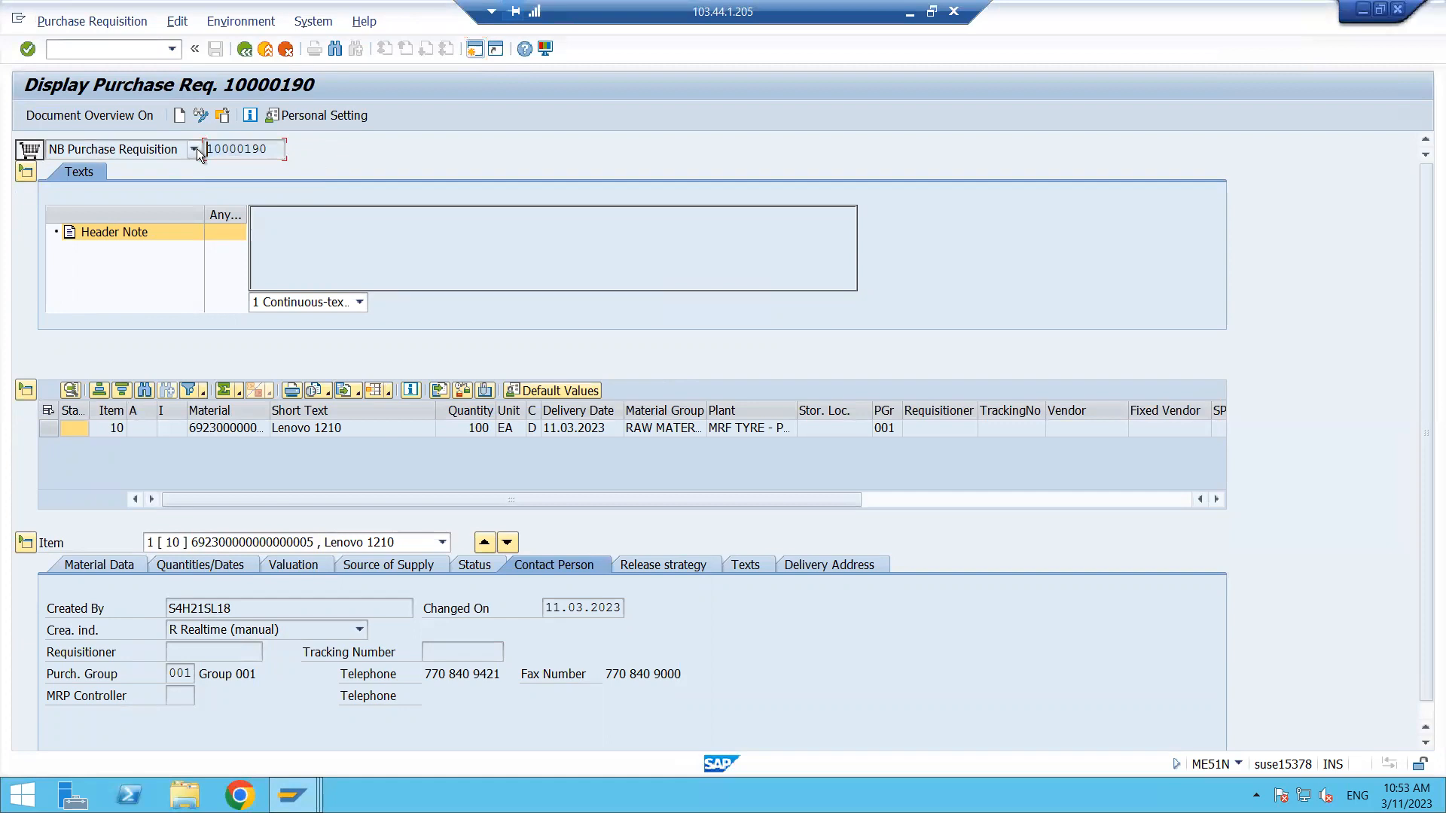
pyautogui.hotkey('alt', 'Tab')
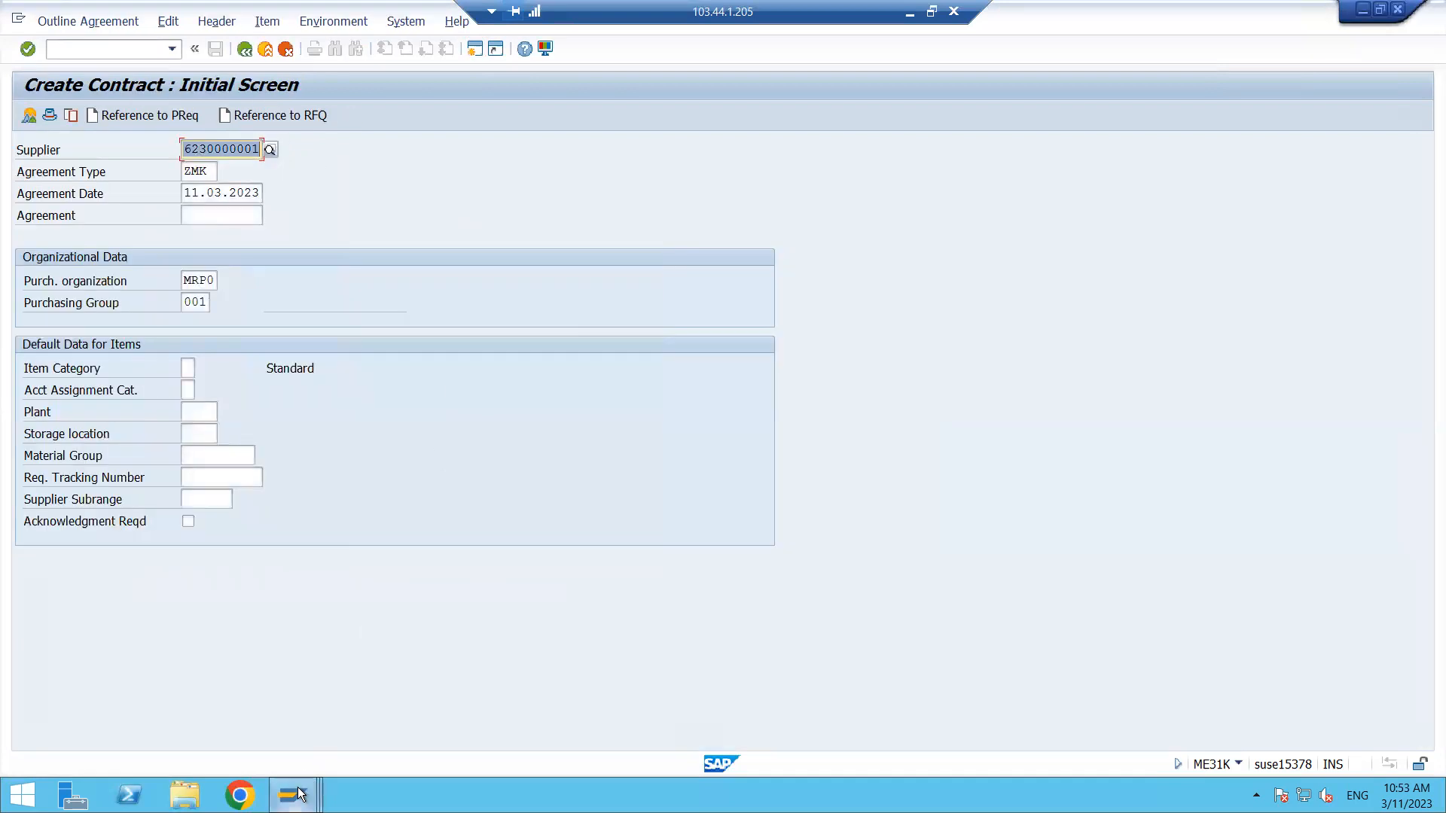
# - Retry referencing purchase requisition 10000190 for the contract and close the selection dialog
pyautogui.click(677, 712)
pyautogui.click(152, 116)
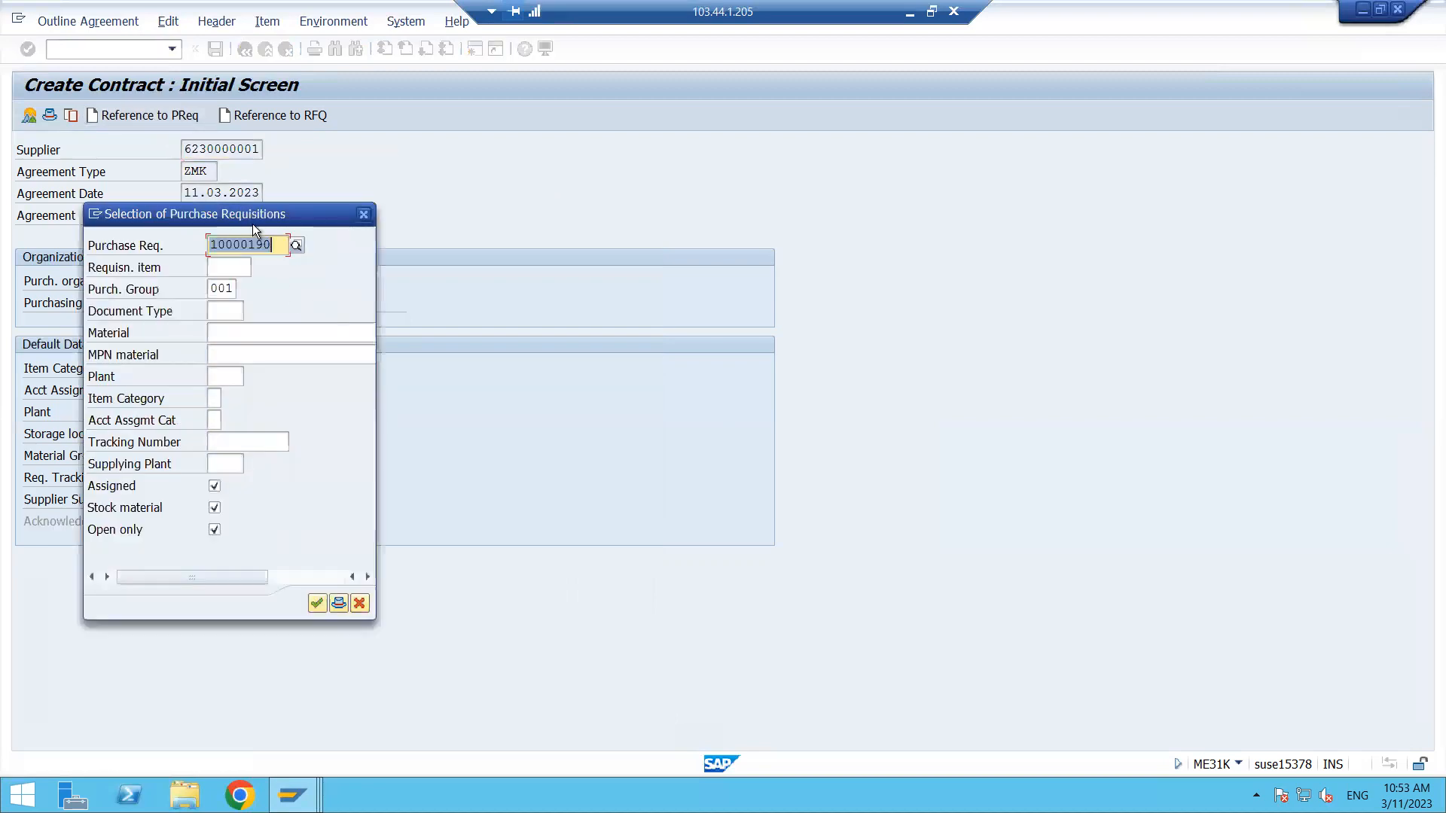
pyautogui.click(317, 604)
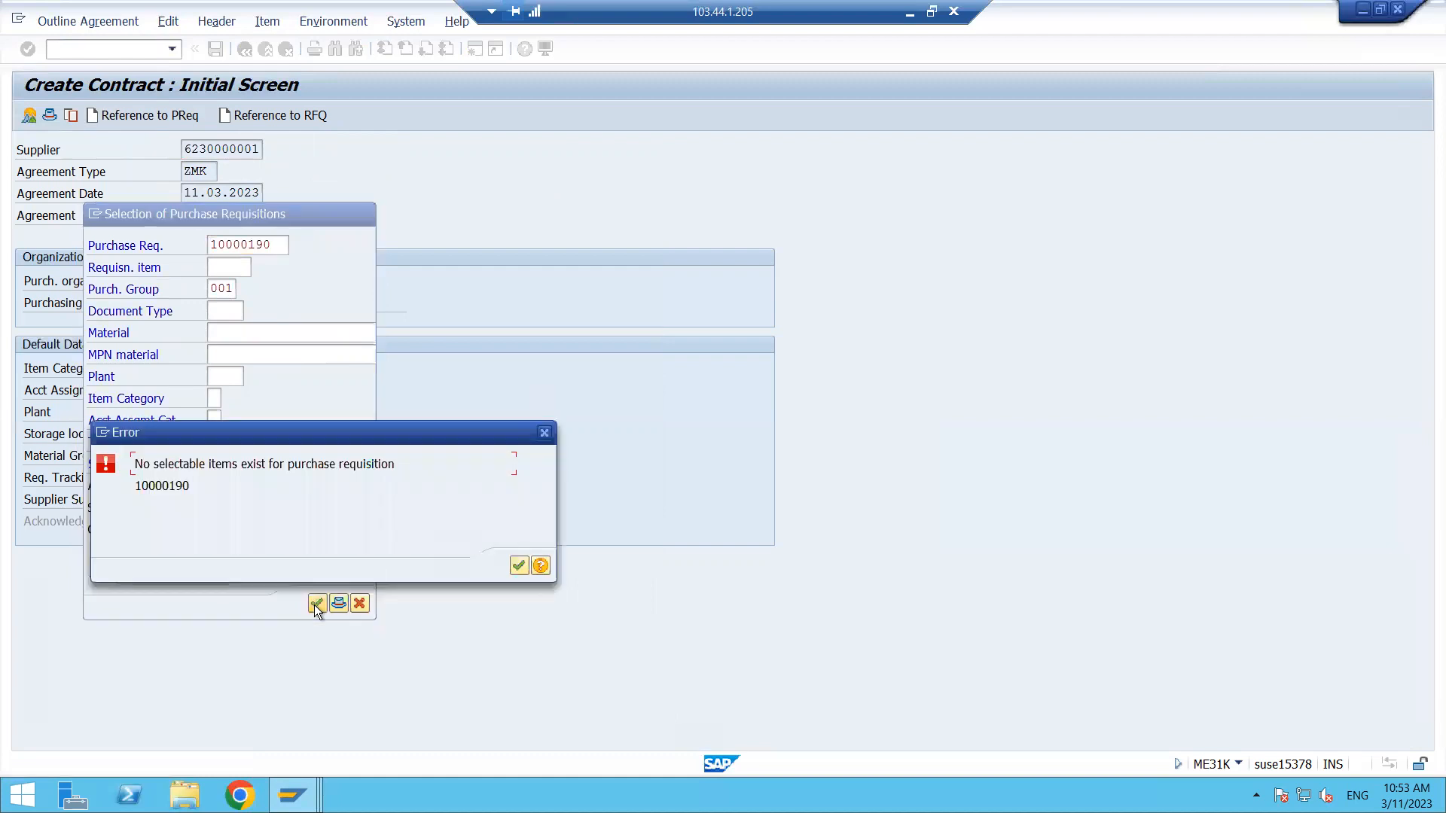
pyautogui.click(543, 434)
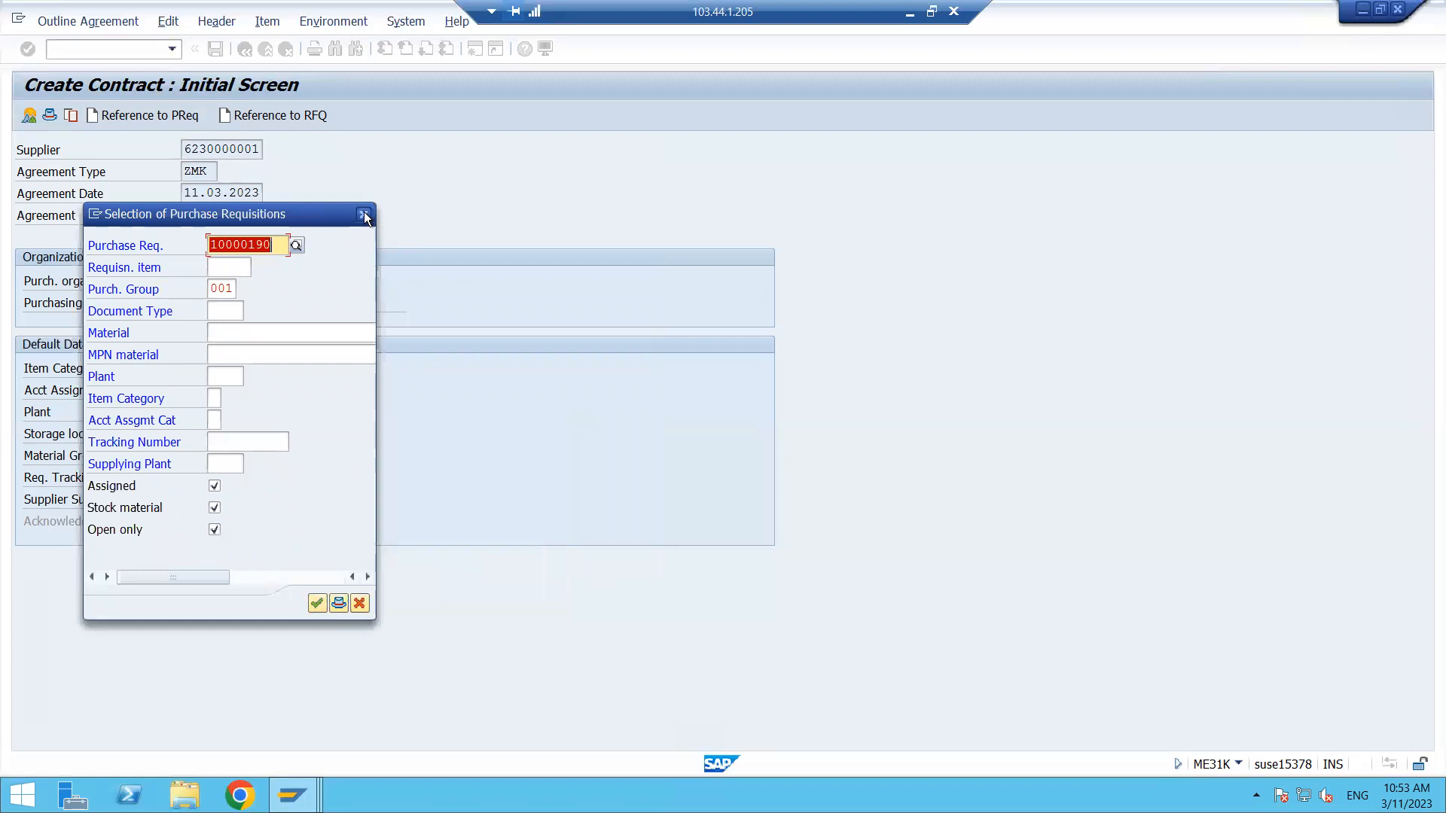
pyautogui.click(364, 216)
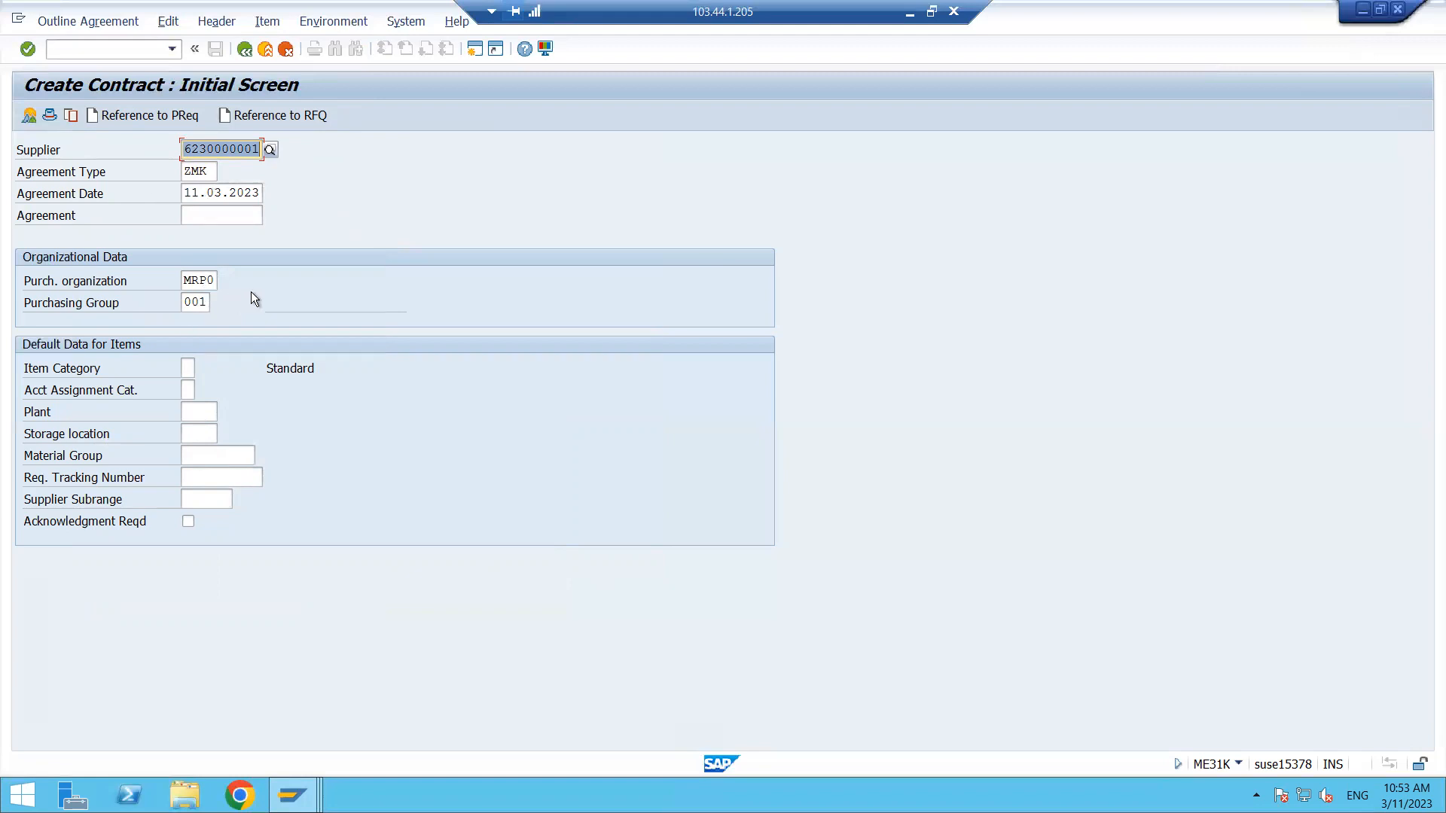
# - Proceed to the contract header data and set the validity end date to 25.11.2023
pyautogui.press('Return')
pyautogui.press('Return')
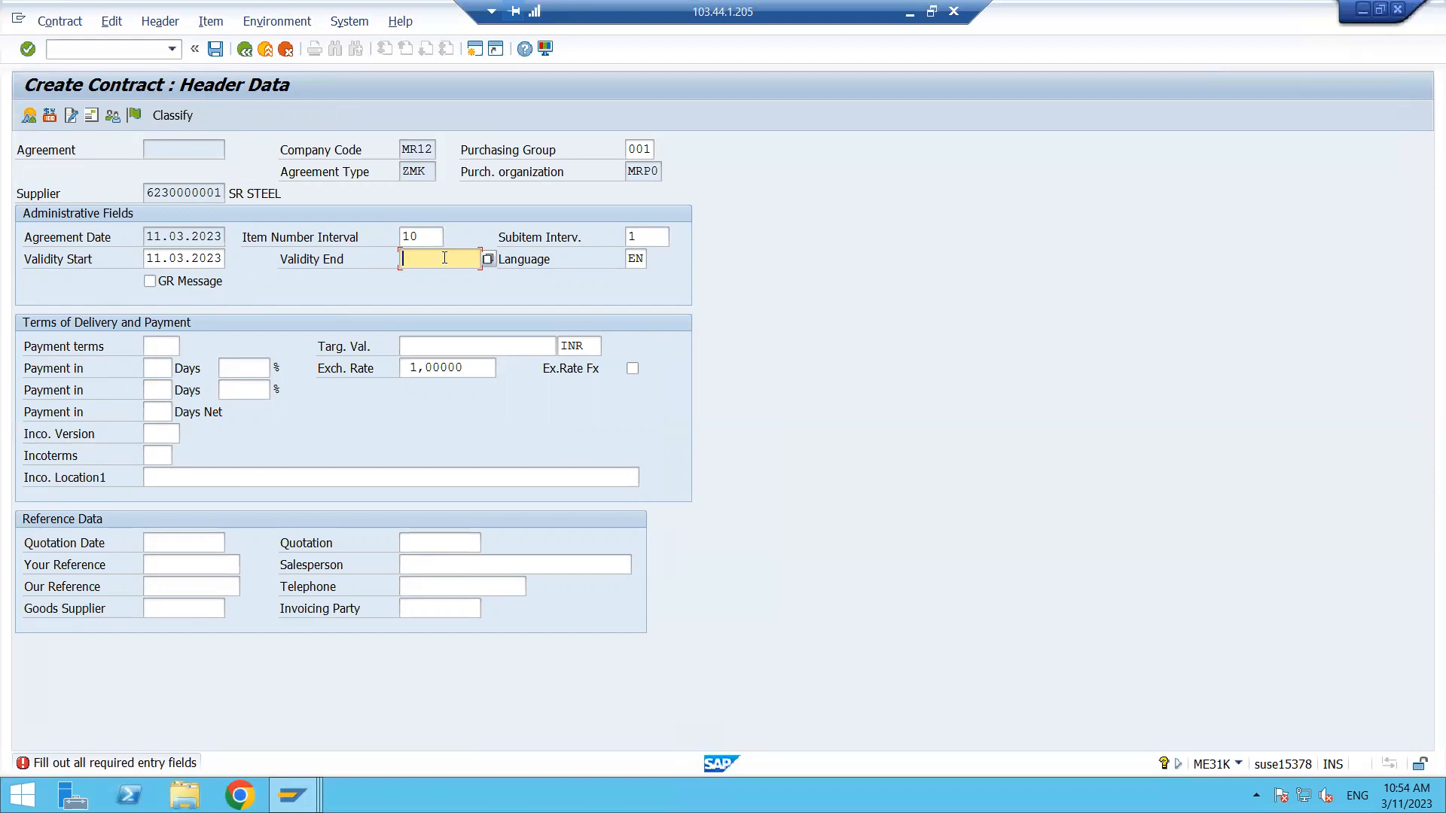
pyautogui.click(488, 259)
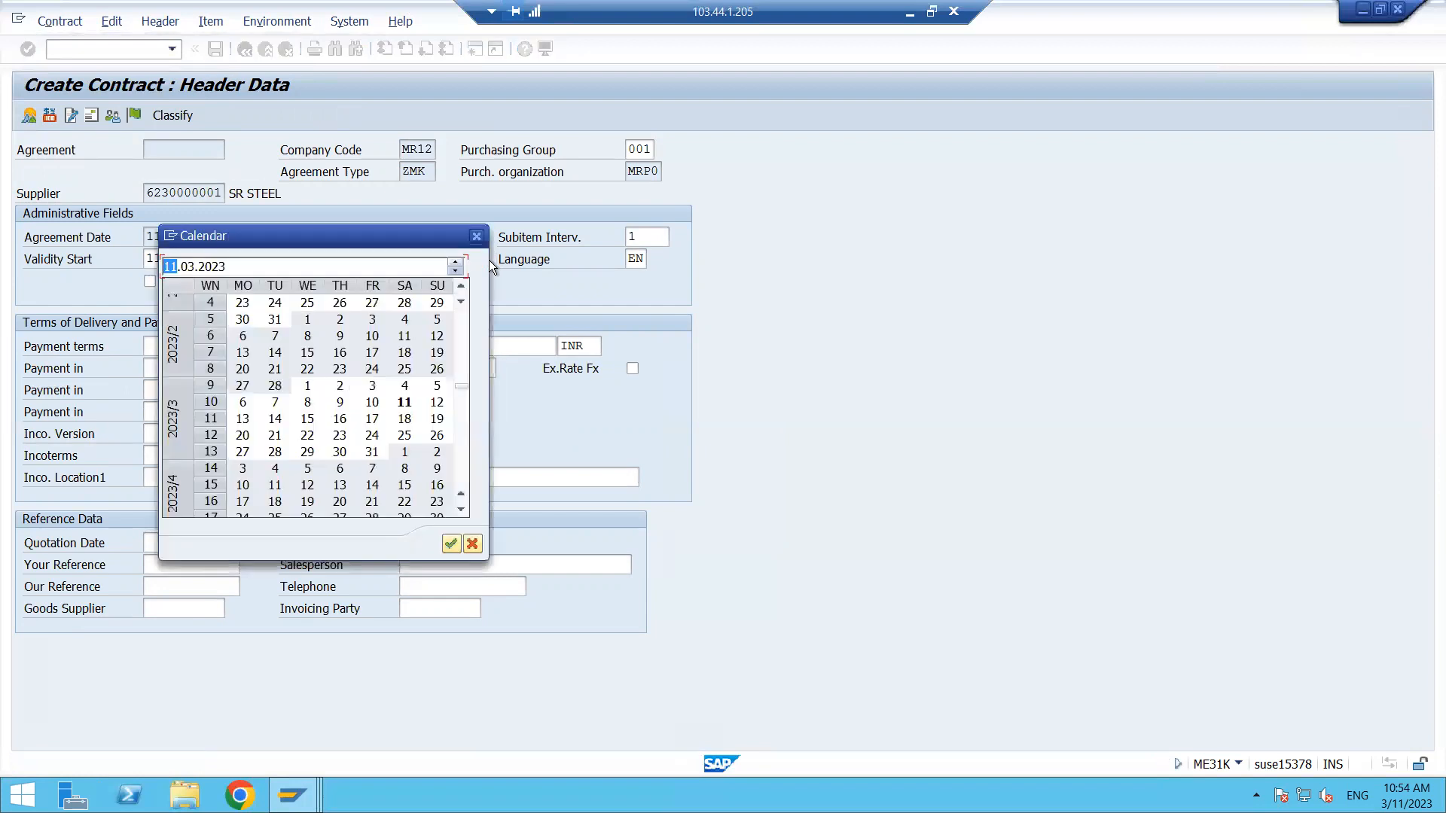
pyautogui.scroll(-10, 463, 459)
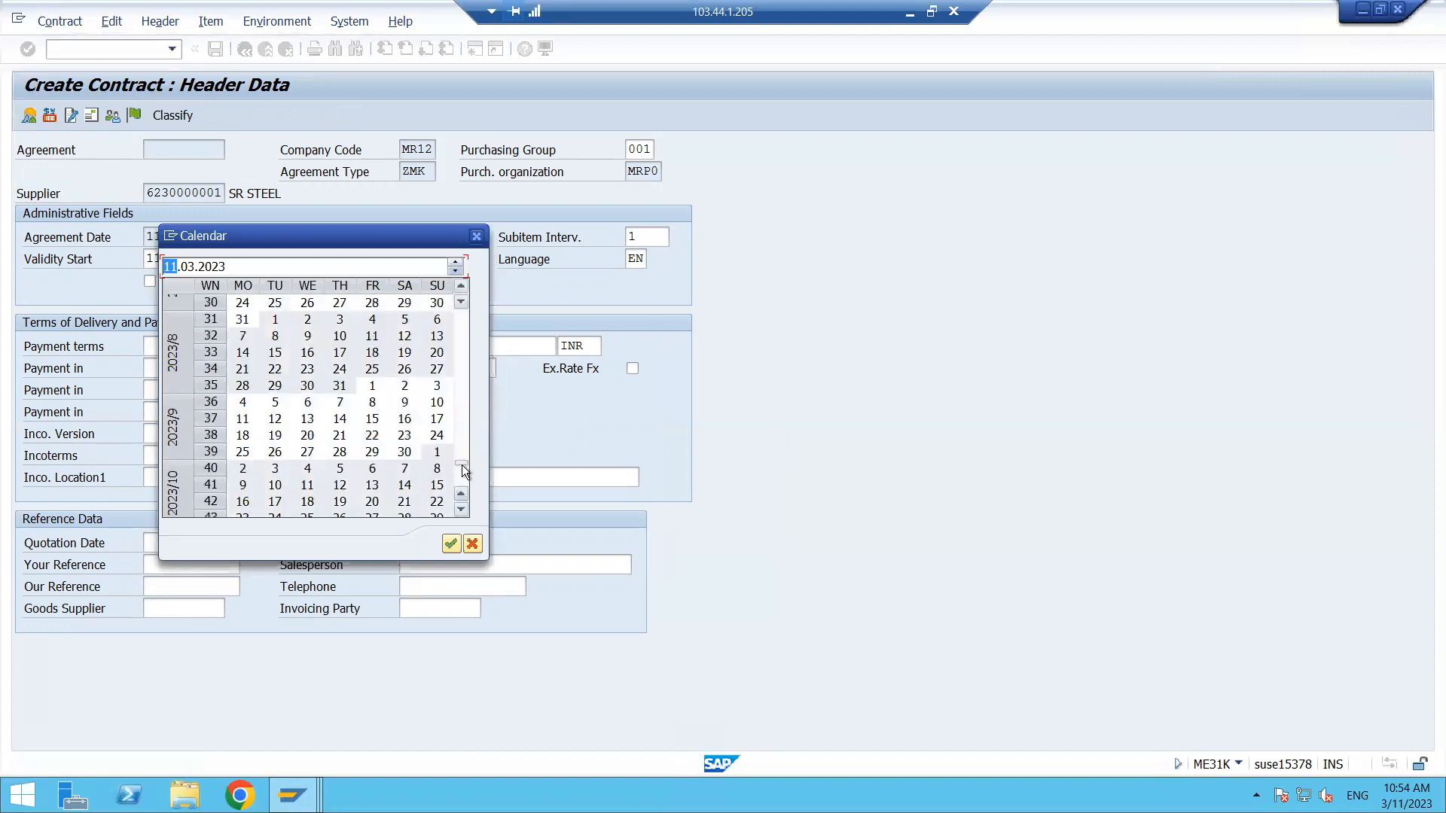
pyautogui.doubleClick(404, 485)
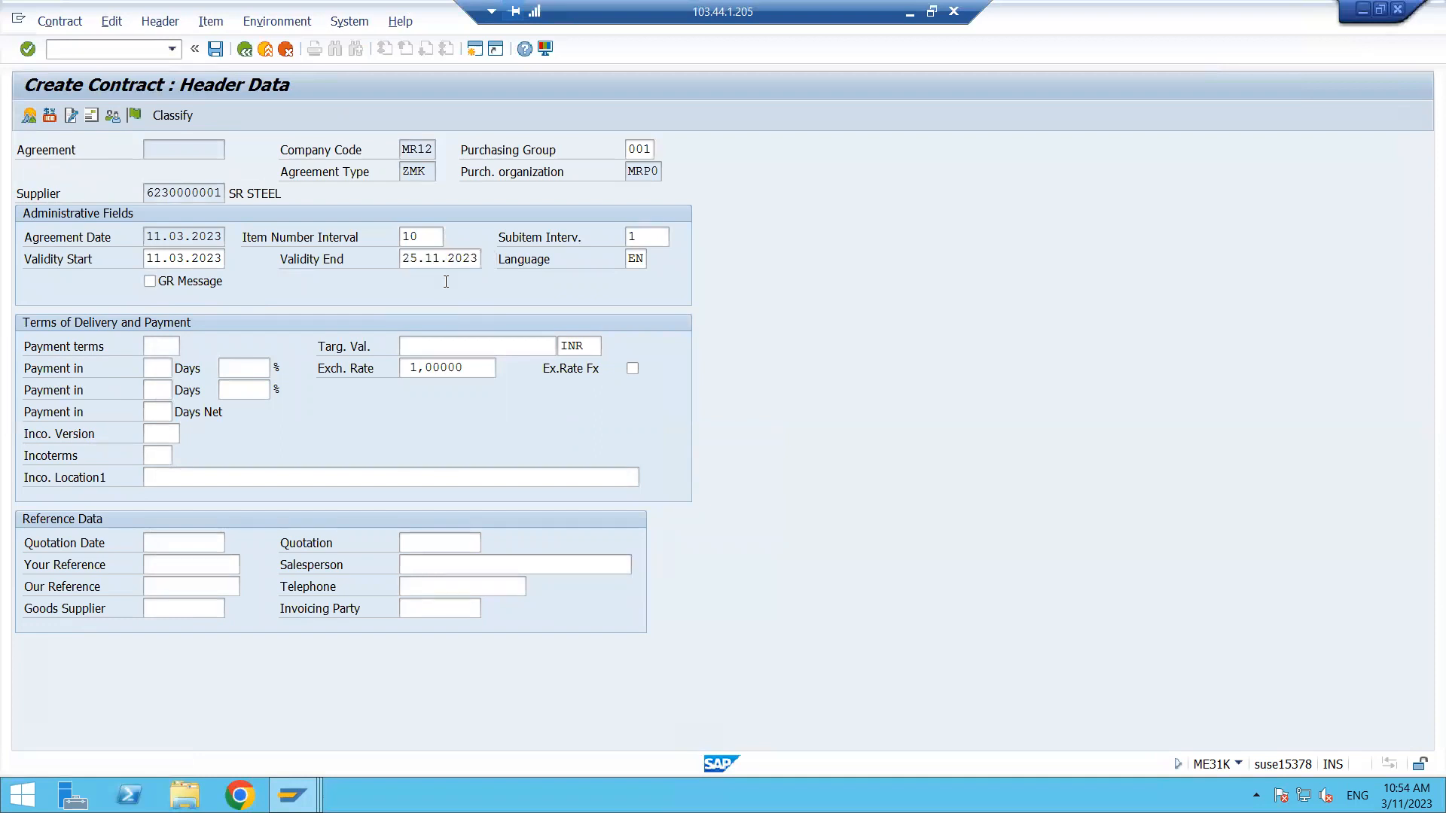
pyautogui.press('Return')
# - Pick material LENOVO 1210 for contract item 10 using the material search restricted to plant 5555
pyautogui.click(161, 236)
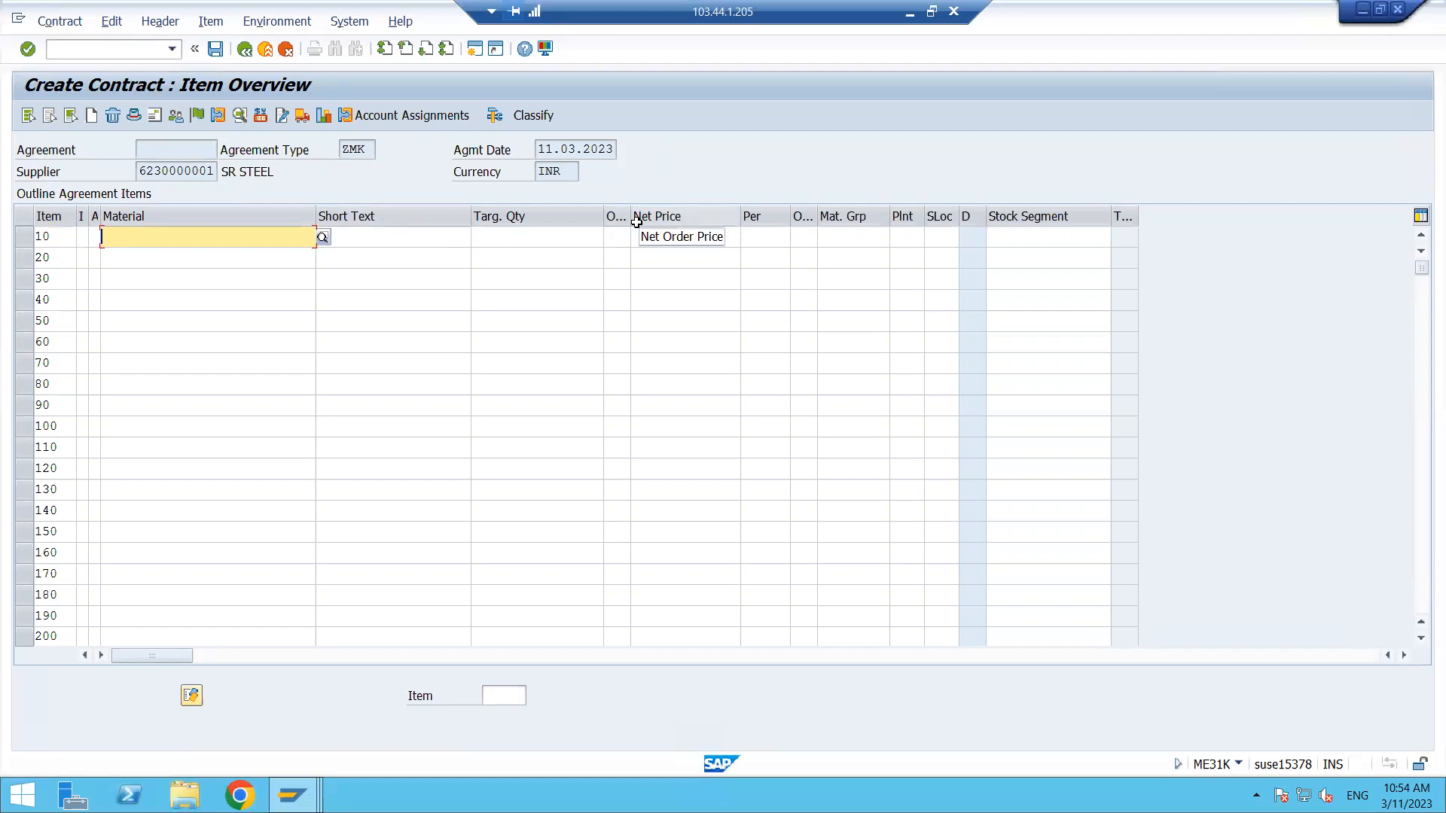
pyautogui.click(321, 238)
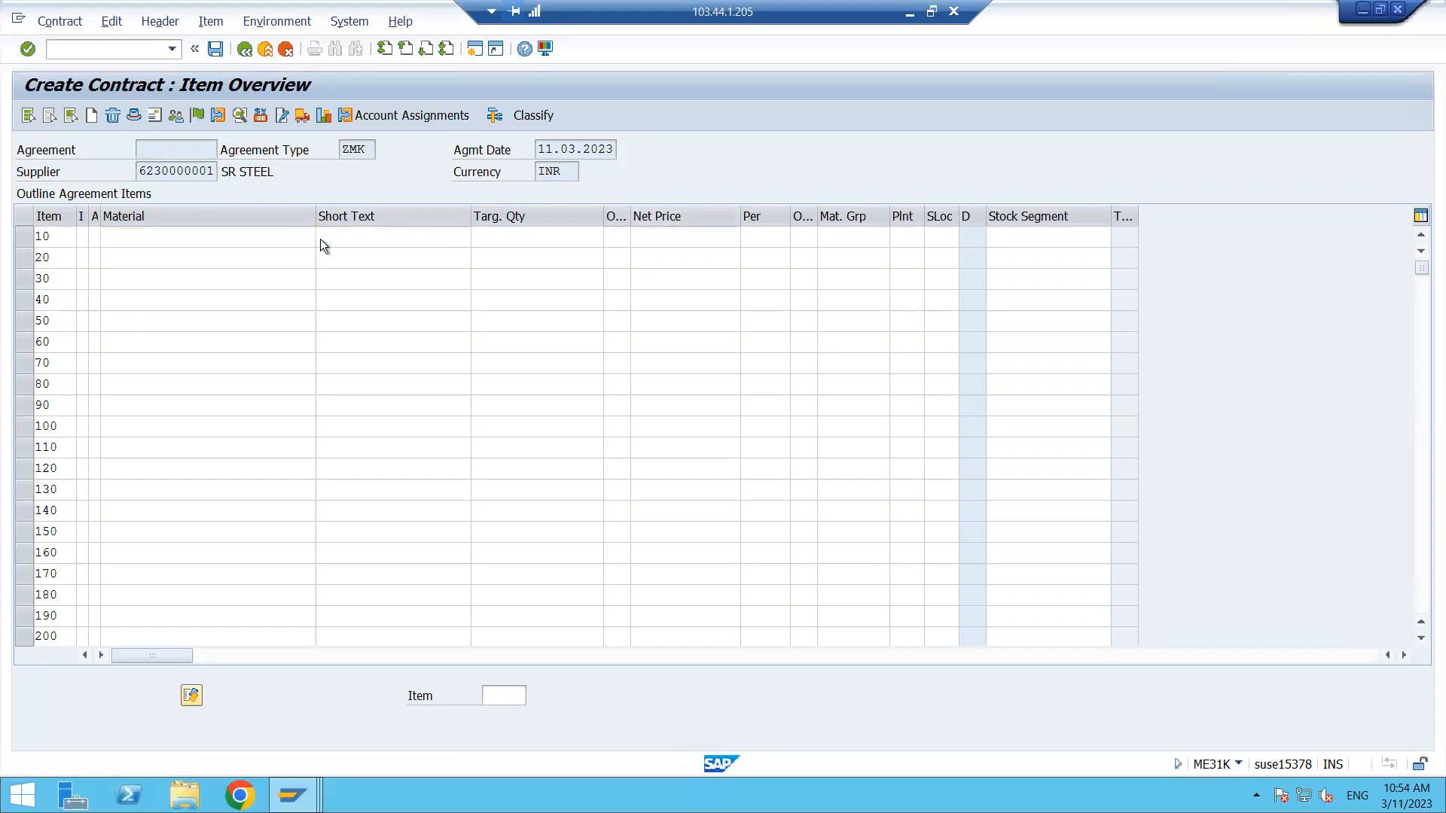
pyautogui.click(253, 310)
pyautogui.write('5555')
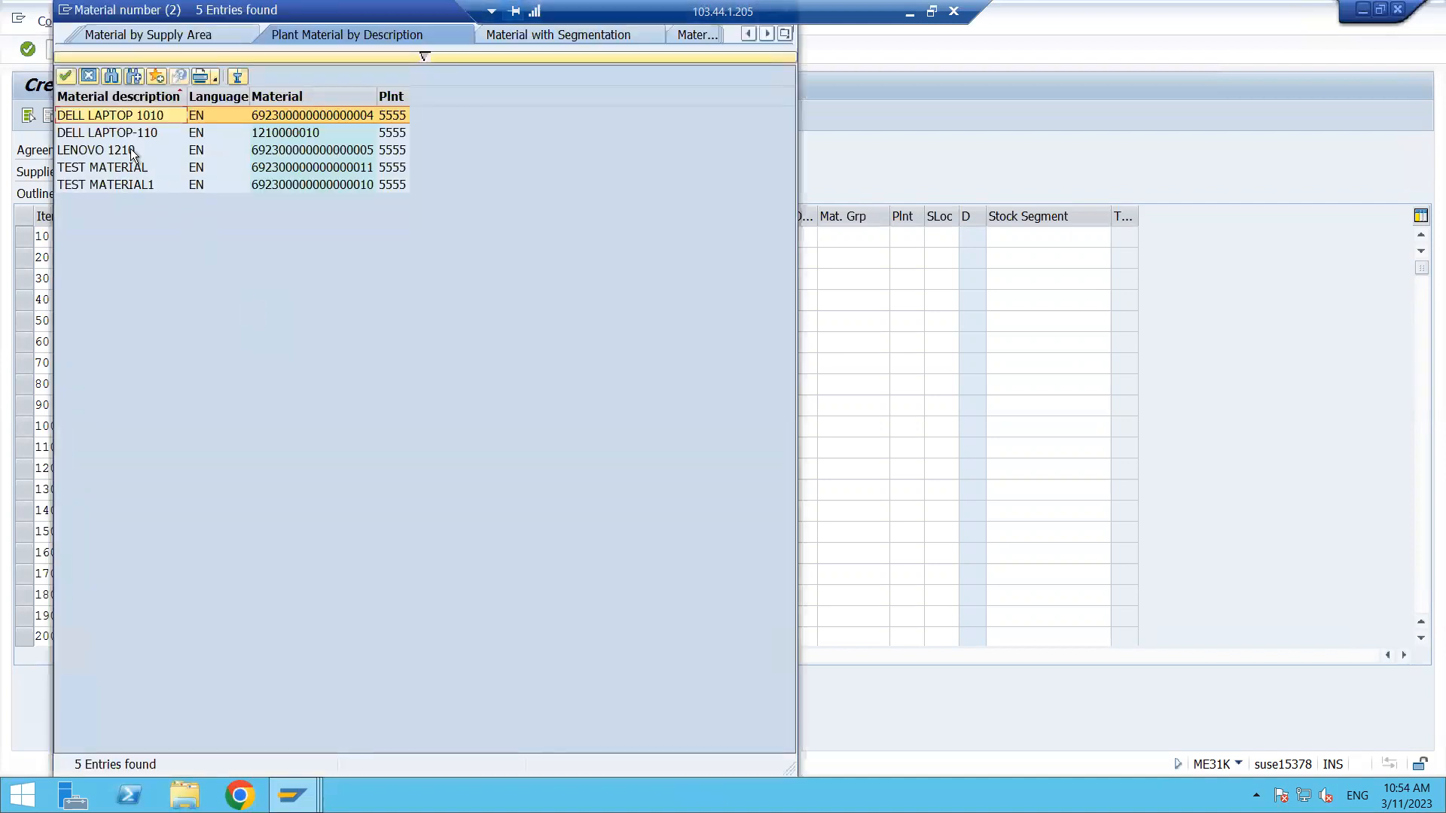
pyautogui.doubleClick(131, 150)
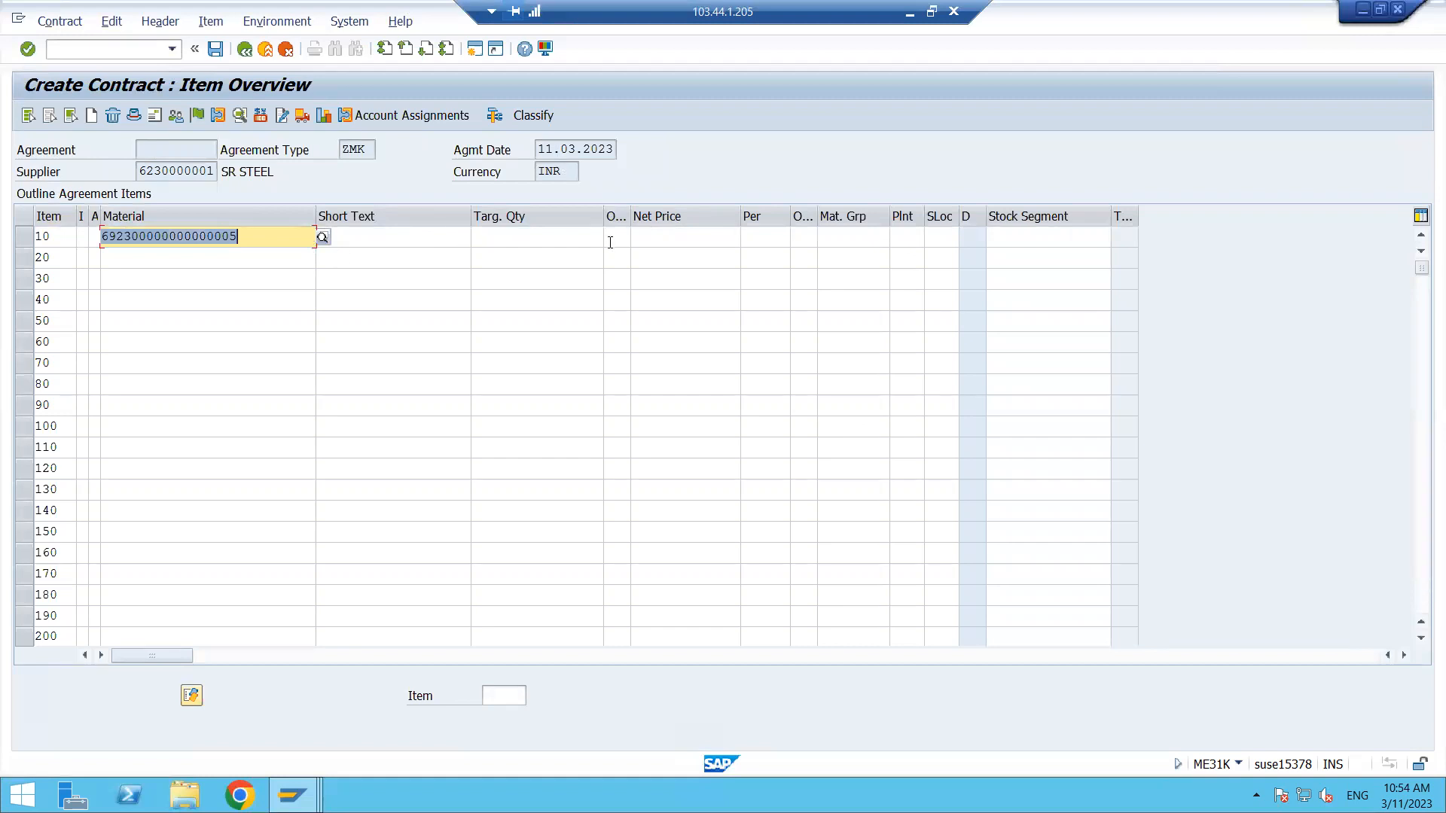
# - Enter net price 50 and plant 5555 for contract item 10
pyautogui.click(649, 242)
pyautogui.write('50')
pyautogui.press('Return')
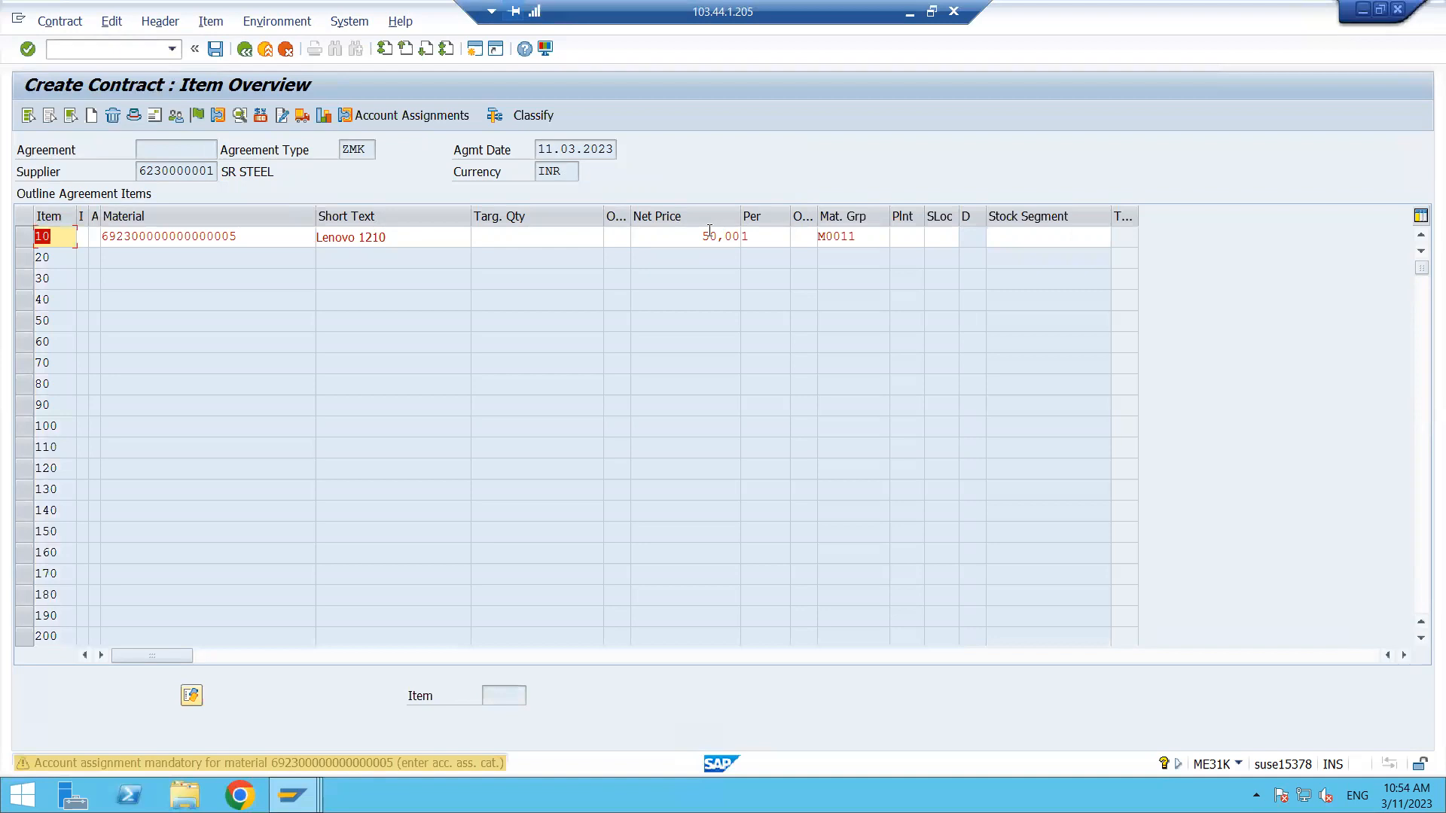
pyautogui.click(904, 235)
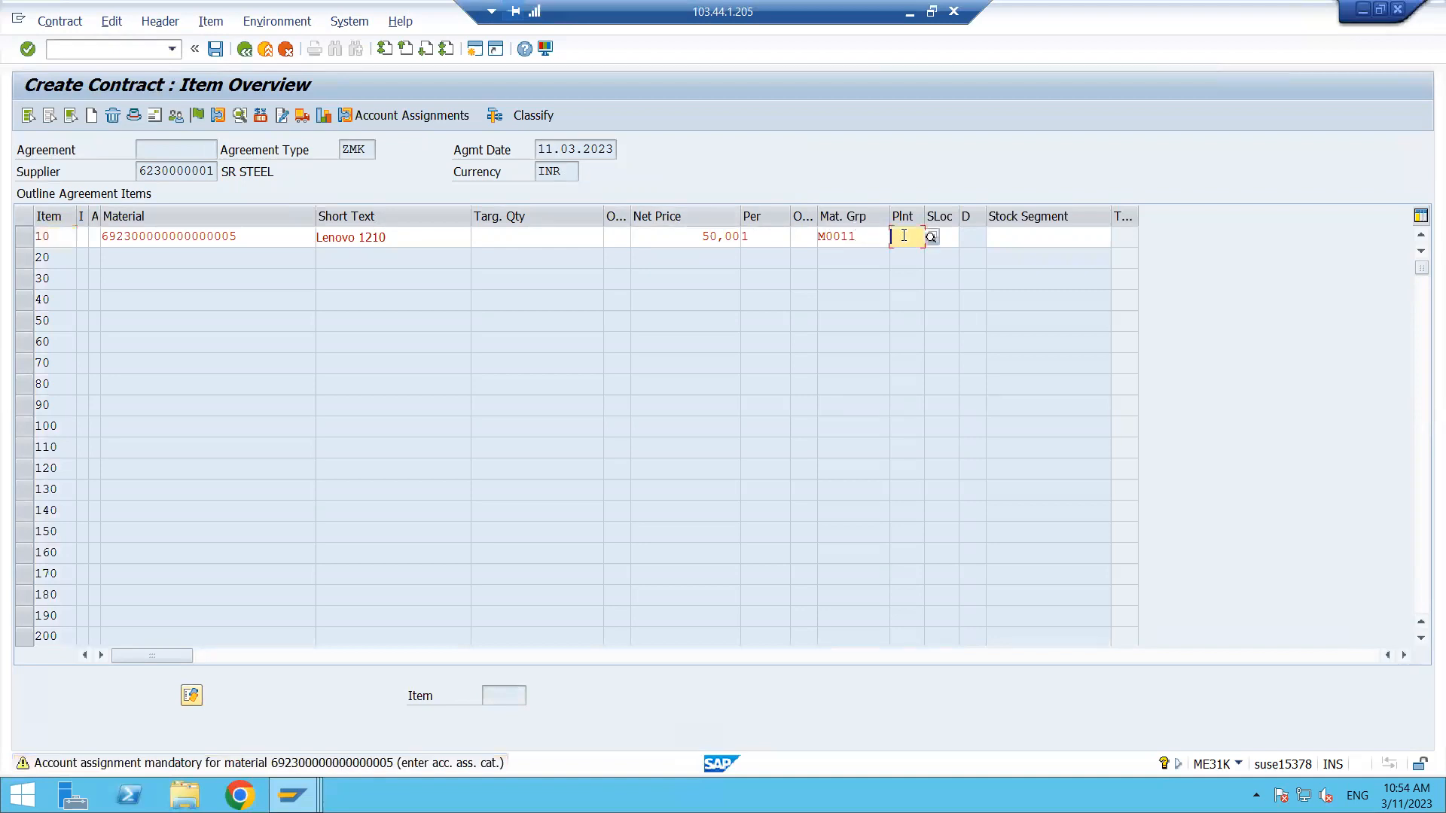
pyautogui.write('5555')
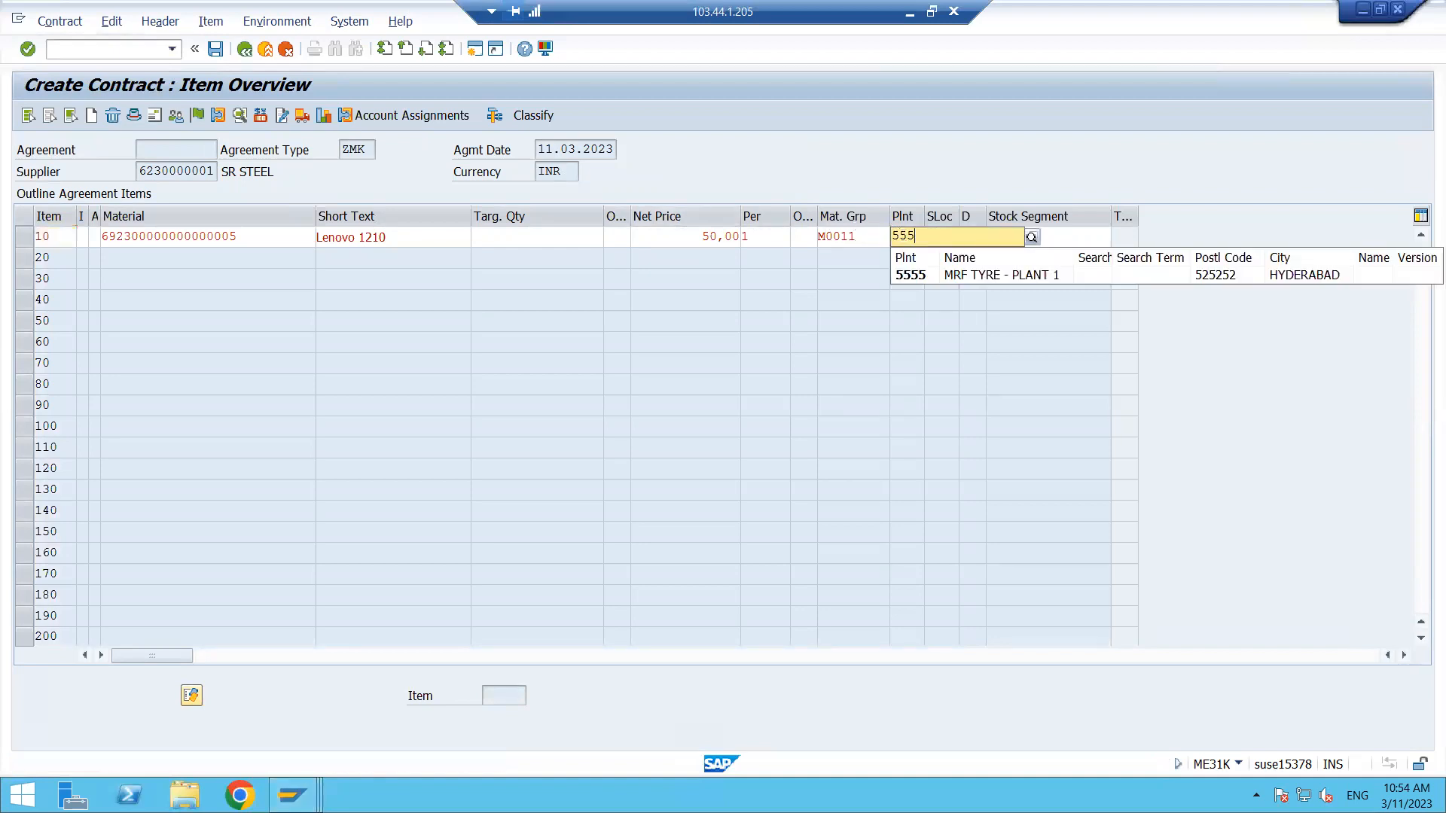
# - Set the target quantity of contract item 10 to 1000
pyautogui.press('Return')
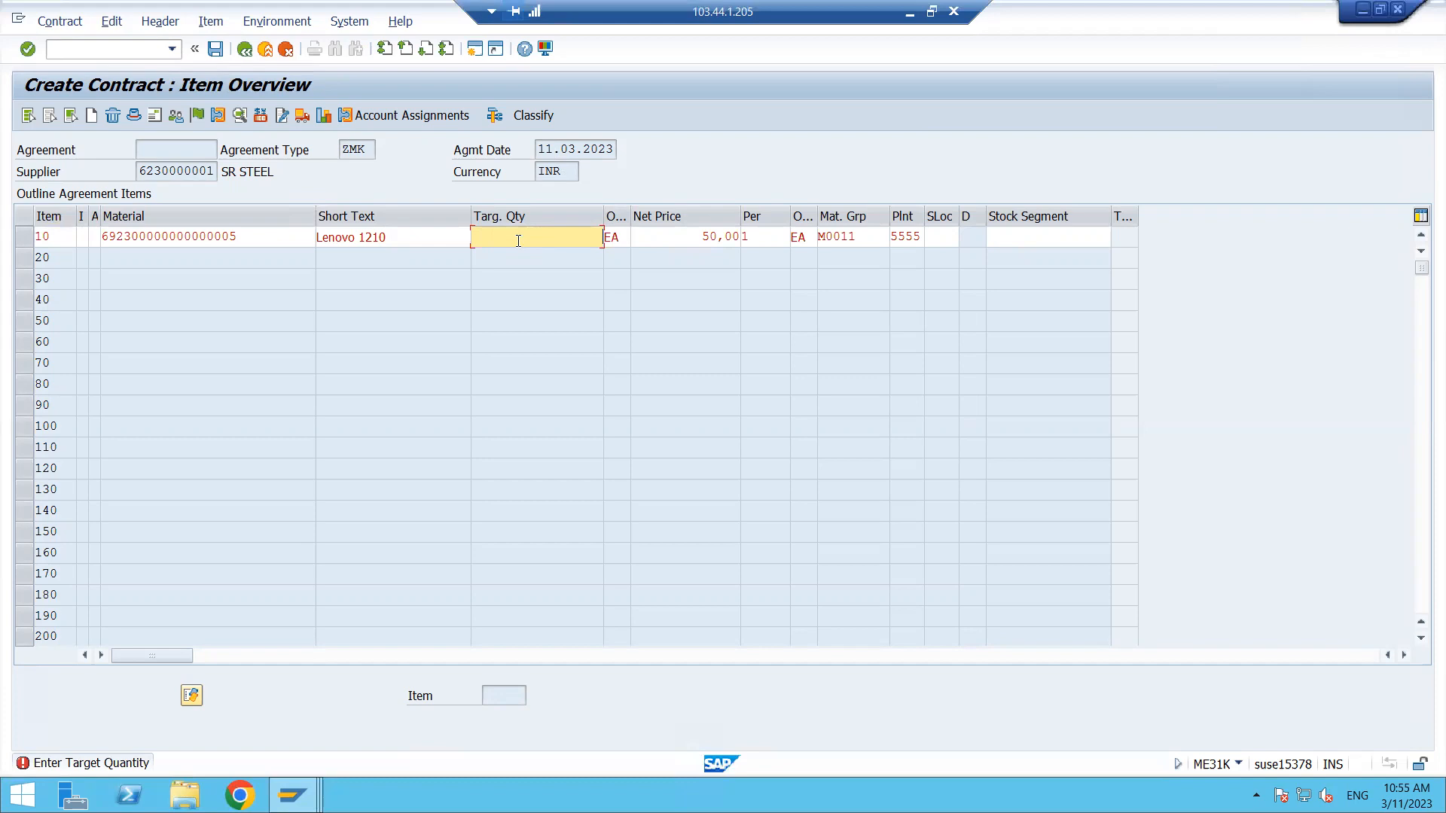
pyautogui.write('1000')
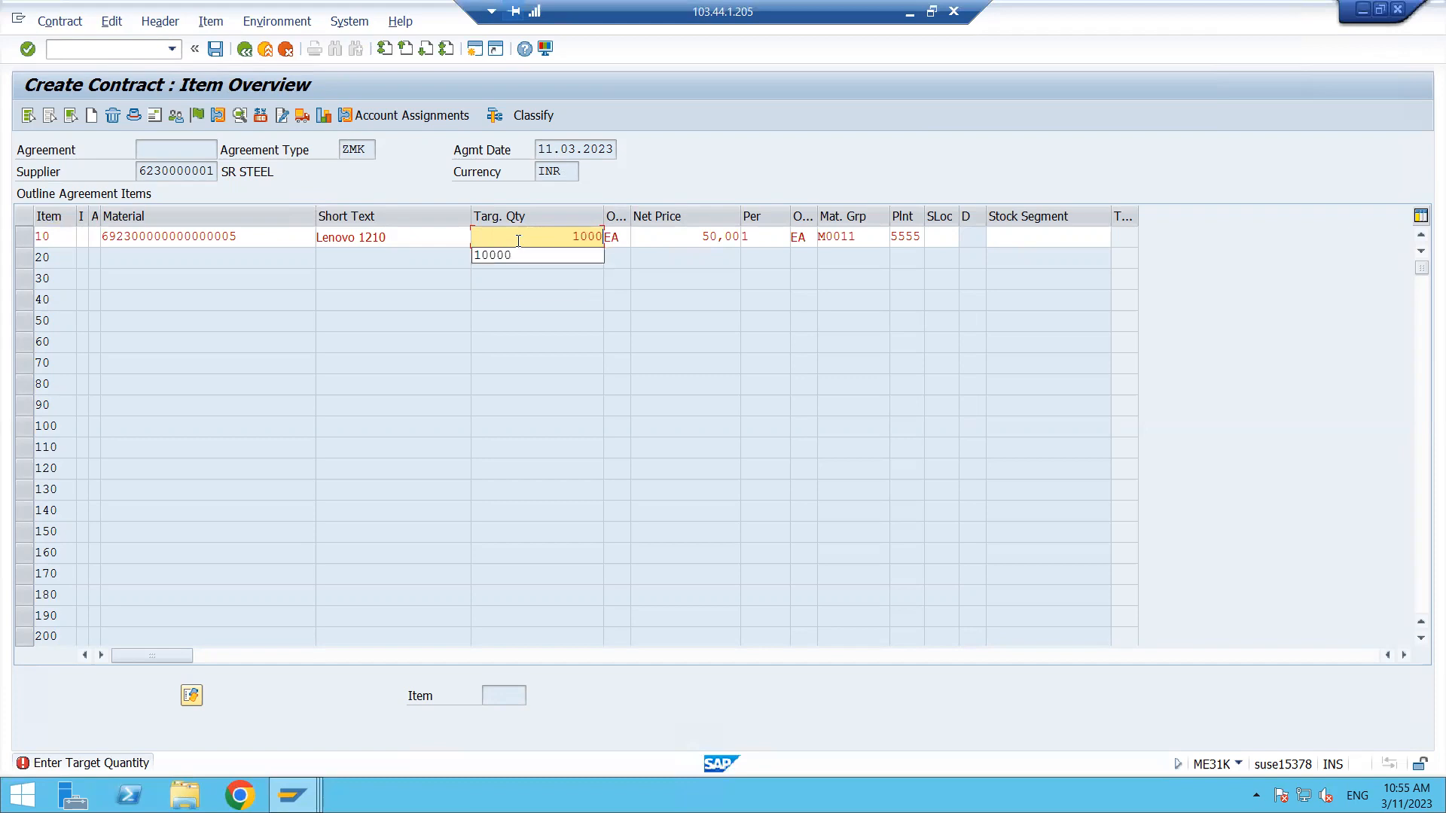
pyautogui.click(621, 238)
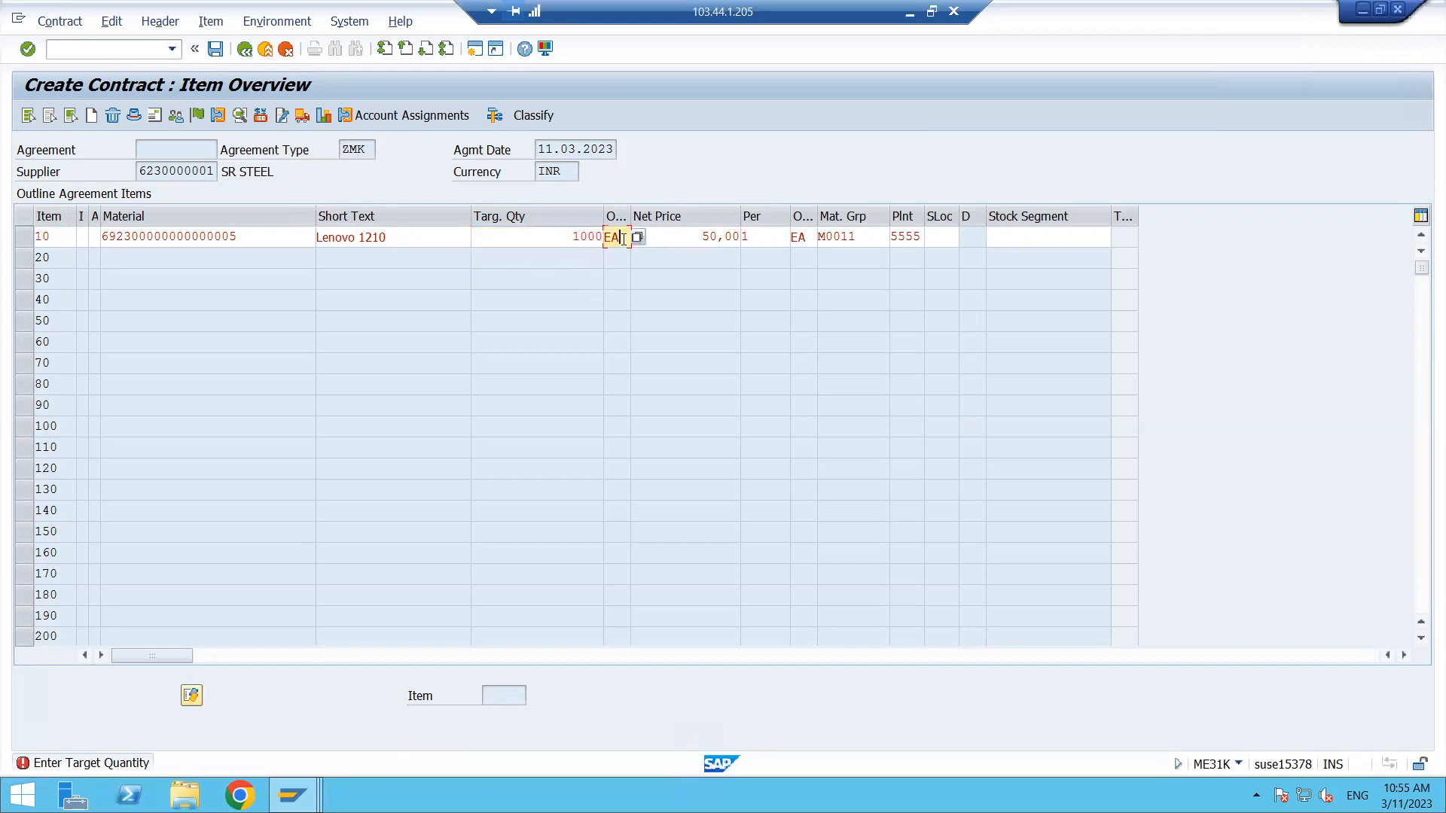
pyautogui.click(702, 238)
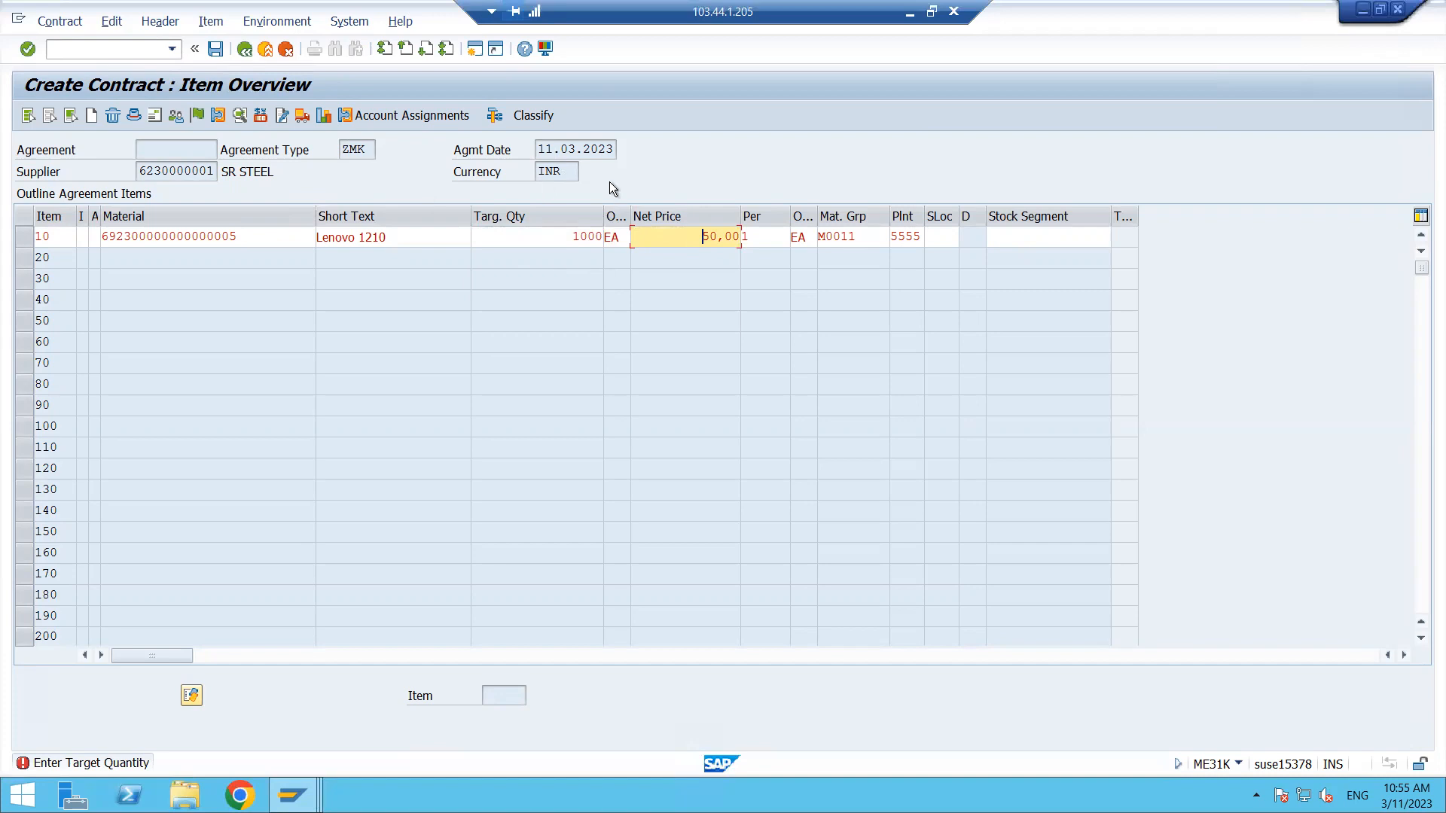
pyautogui.press('Return')
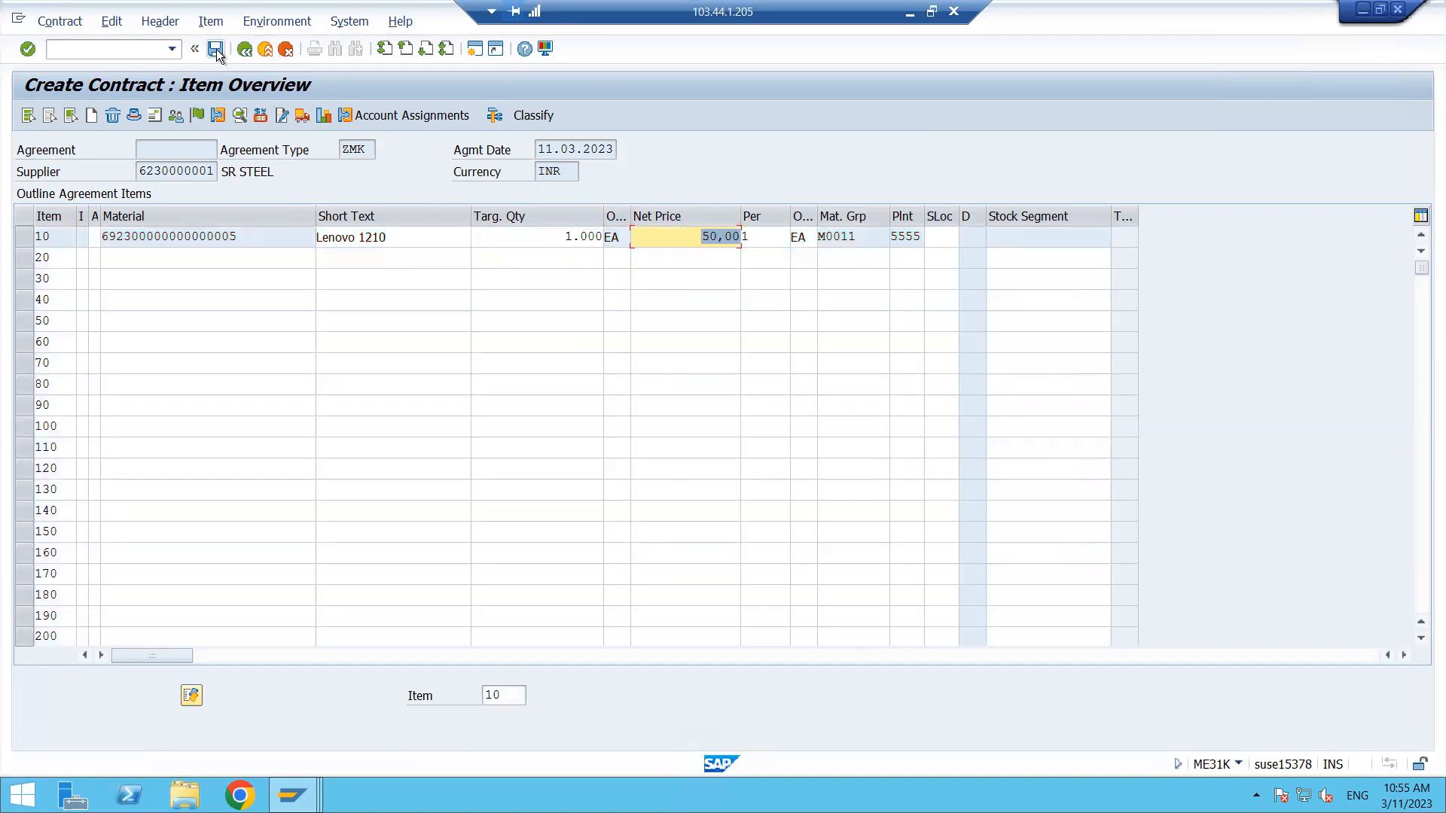
# - Pick material DELL LAPTOP-110 for contract item 20 using the material search restricted to plant 5555
pyautogui.click(159, 256)
pyautogui.click(323, 258)
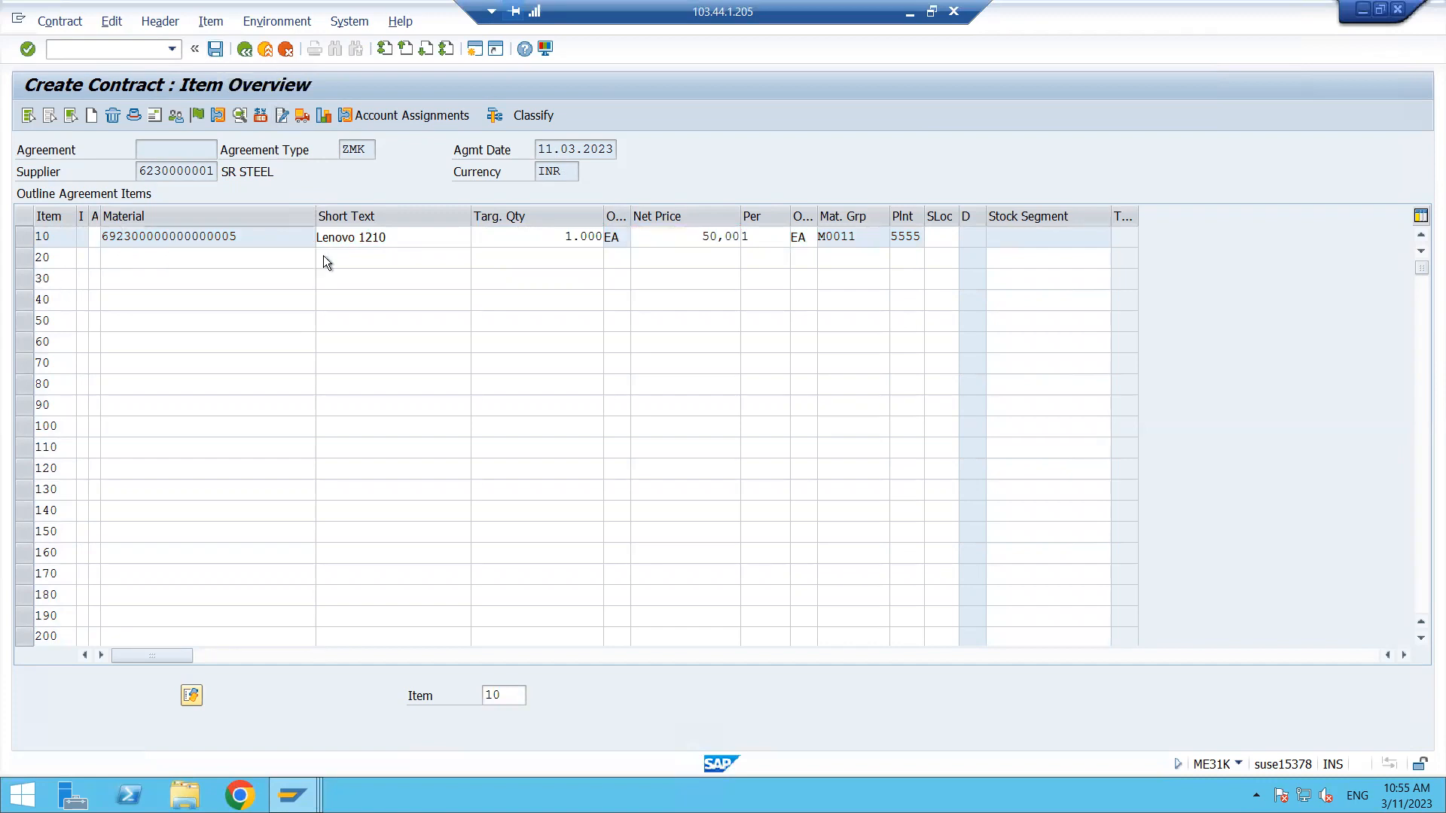
pyautogui.click(259, 327)
pyautogui.write('5555')
pyautogui.press('Return')
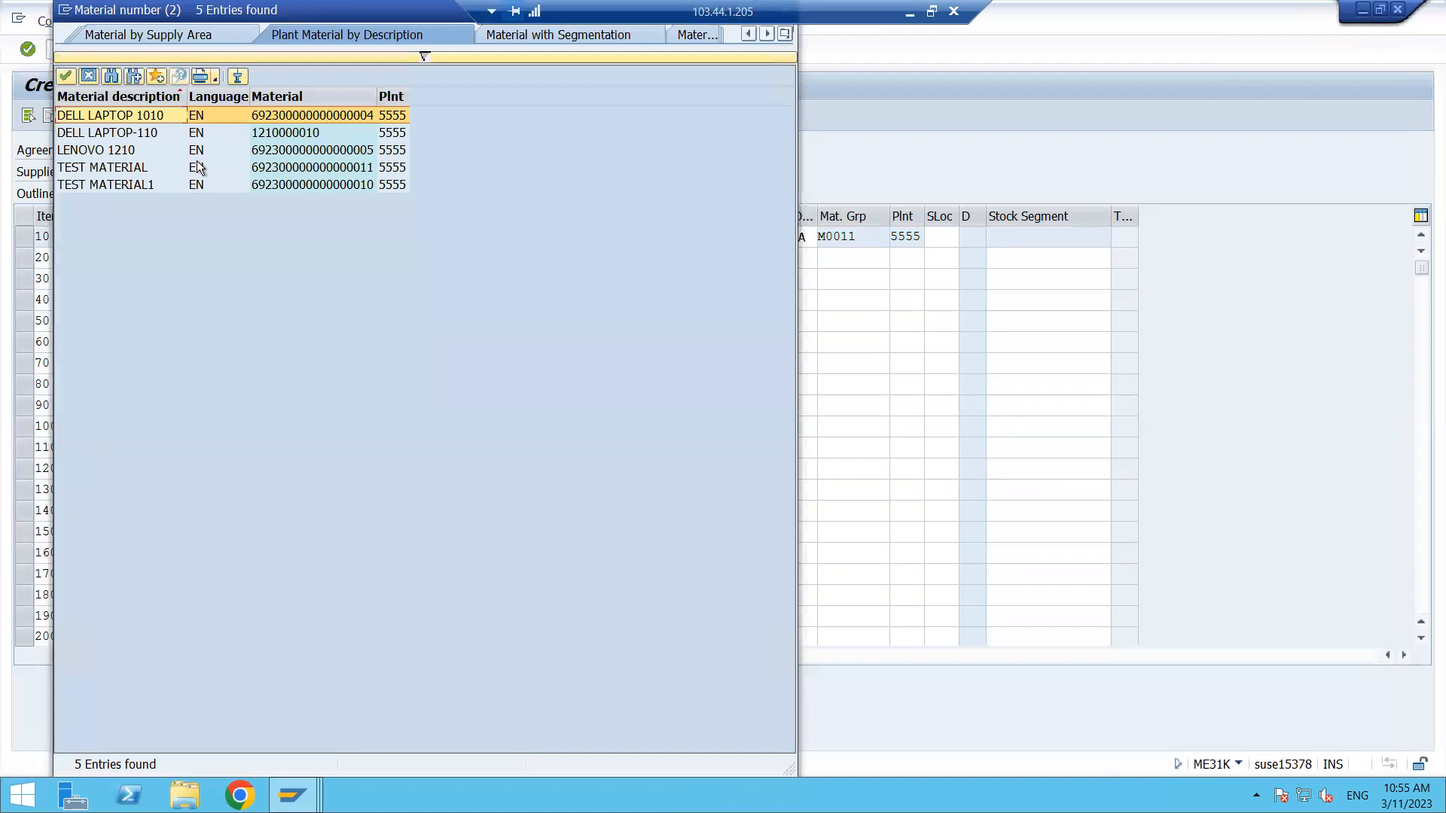
pyautogui.doubleClick(200, 131)
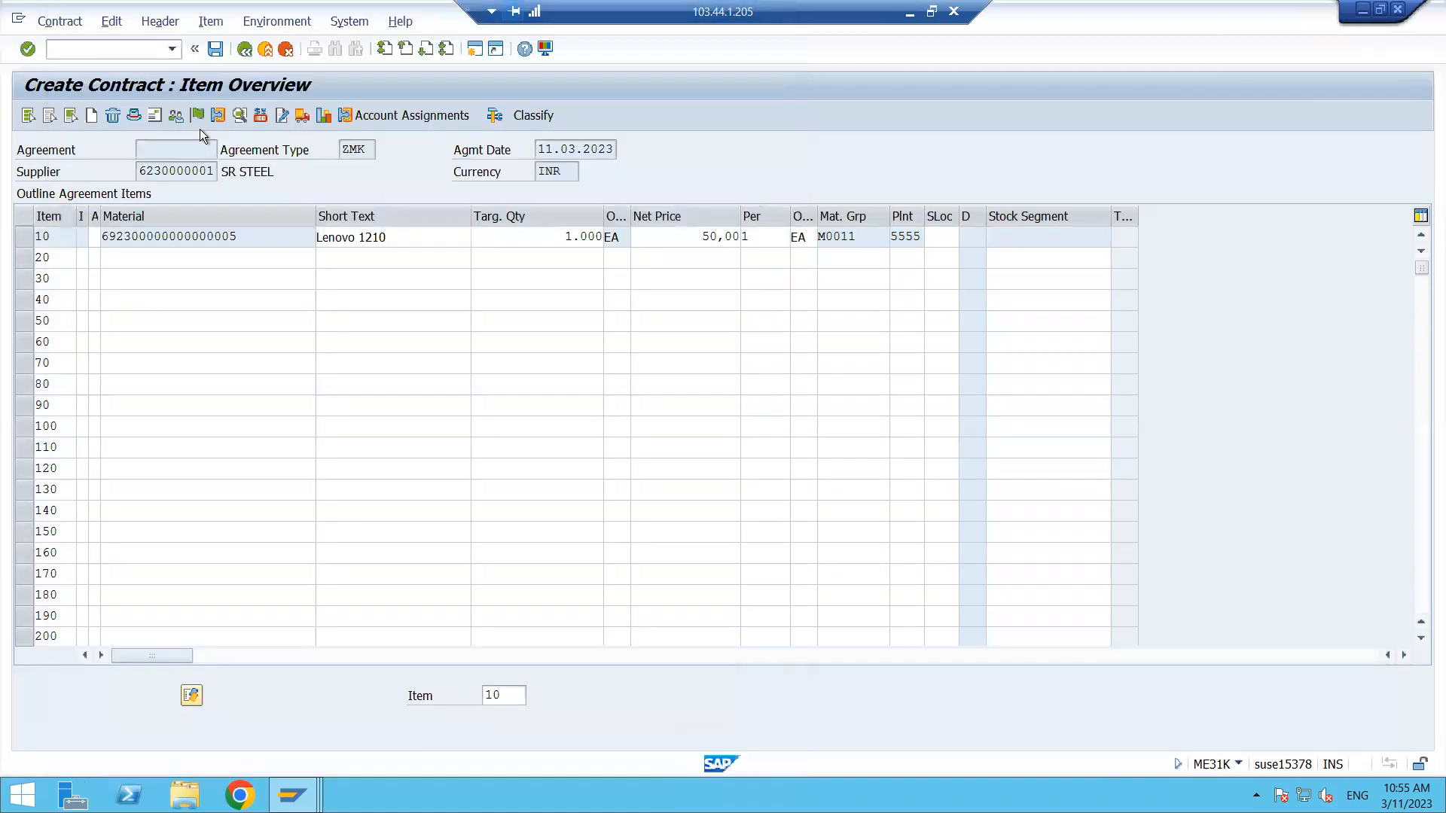
# - Enter target quantity 5000, net price 60 and plant 5555 for contract item 20
pyautogui.click(394, 257)
pyautogui.click(529, 258)
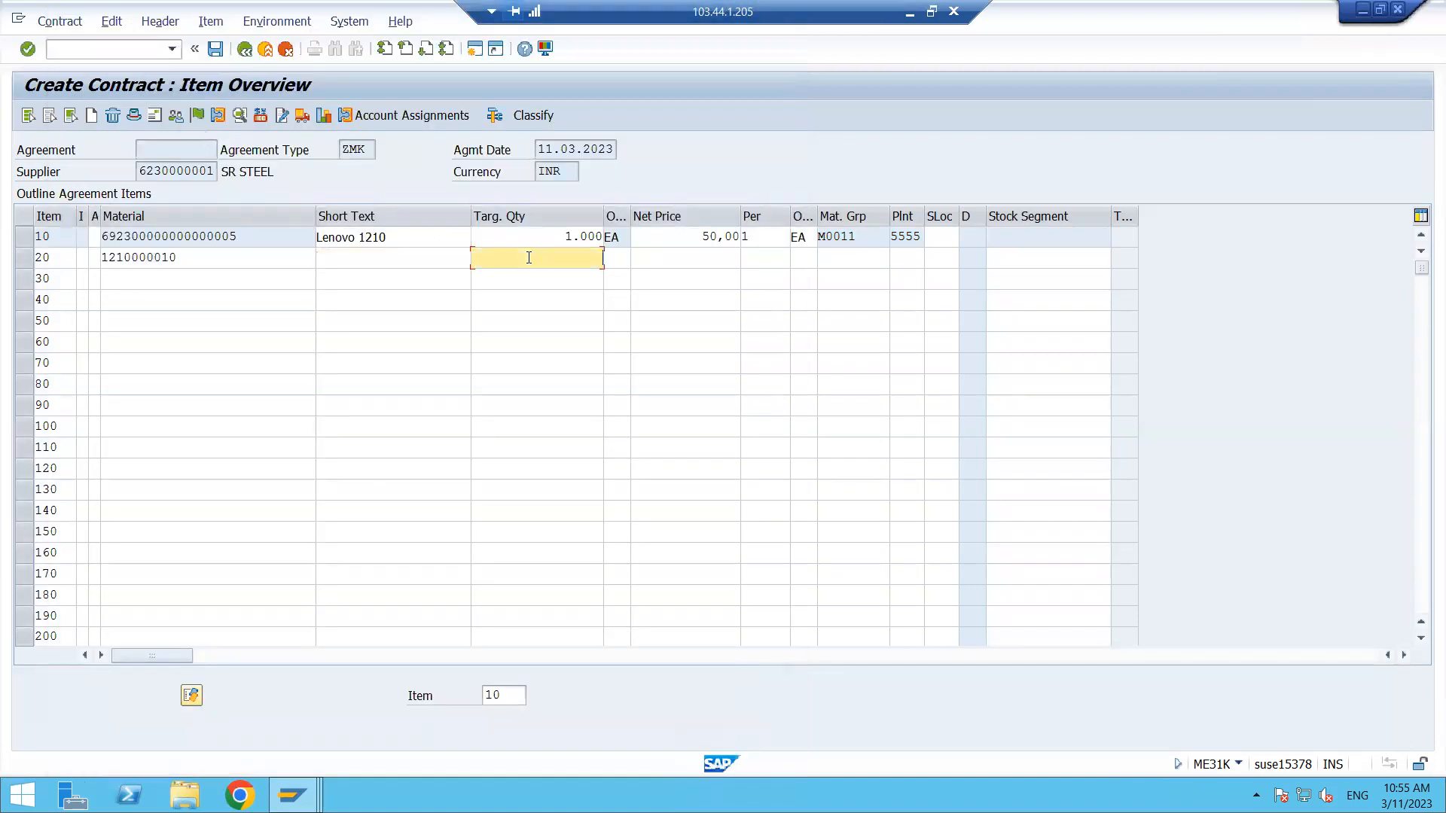
pyautogui.write('5000')
pyautogui.press('Tab')
pyautogui.press('Tab')
pyautogui.press('Tab')
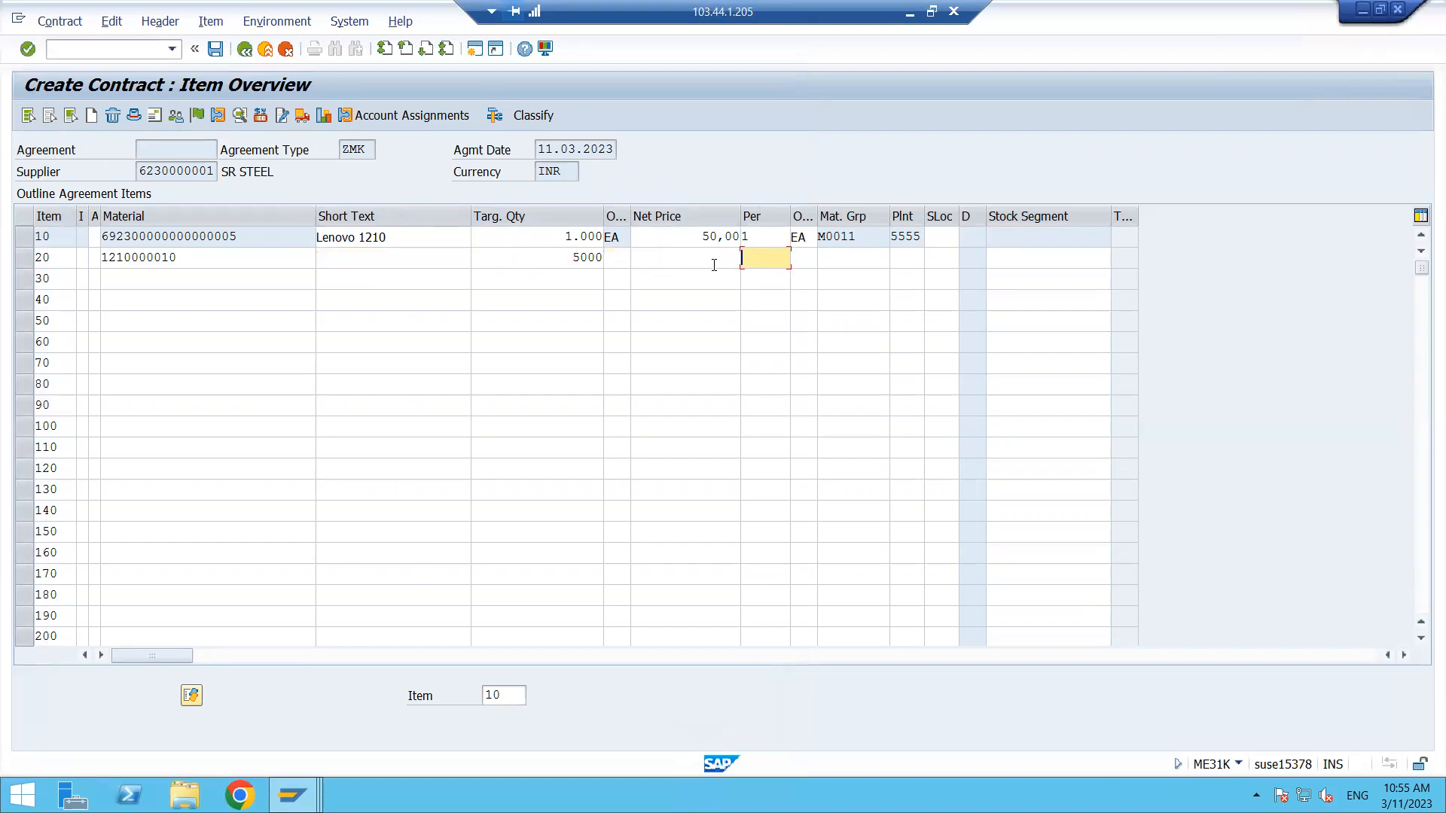
pyautogui.click(719, 260)
pyautogui.write('60')
pyautogui.press('Return')
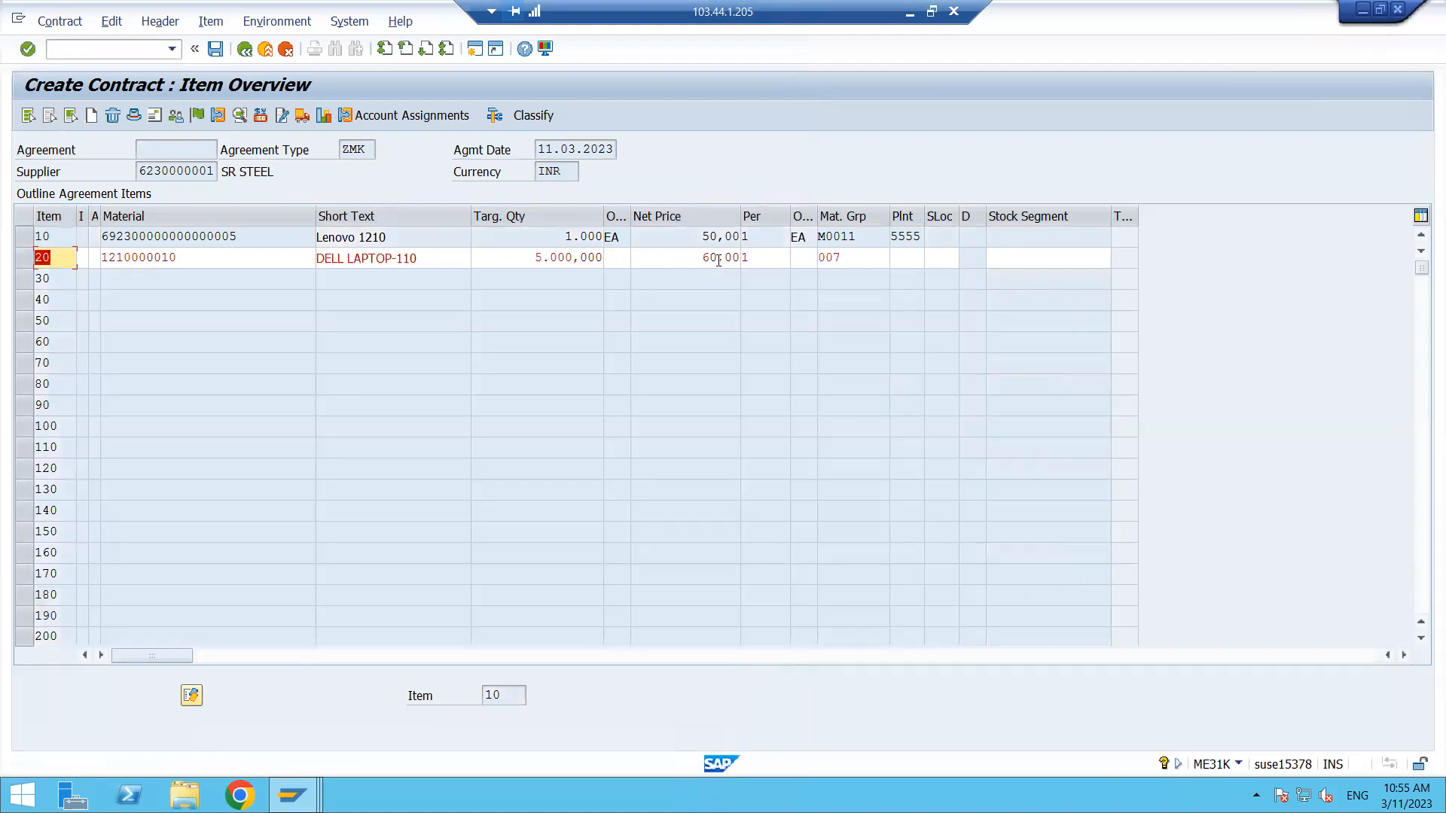
pyautogui.click(916, 258)
pyautogui.write('5555')
pyautogui.press('Return')
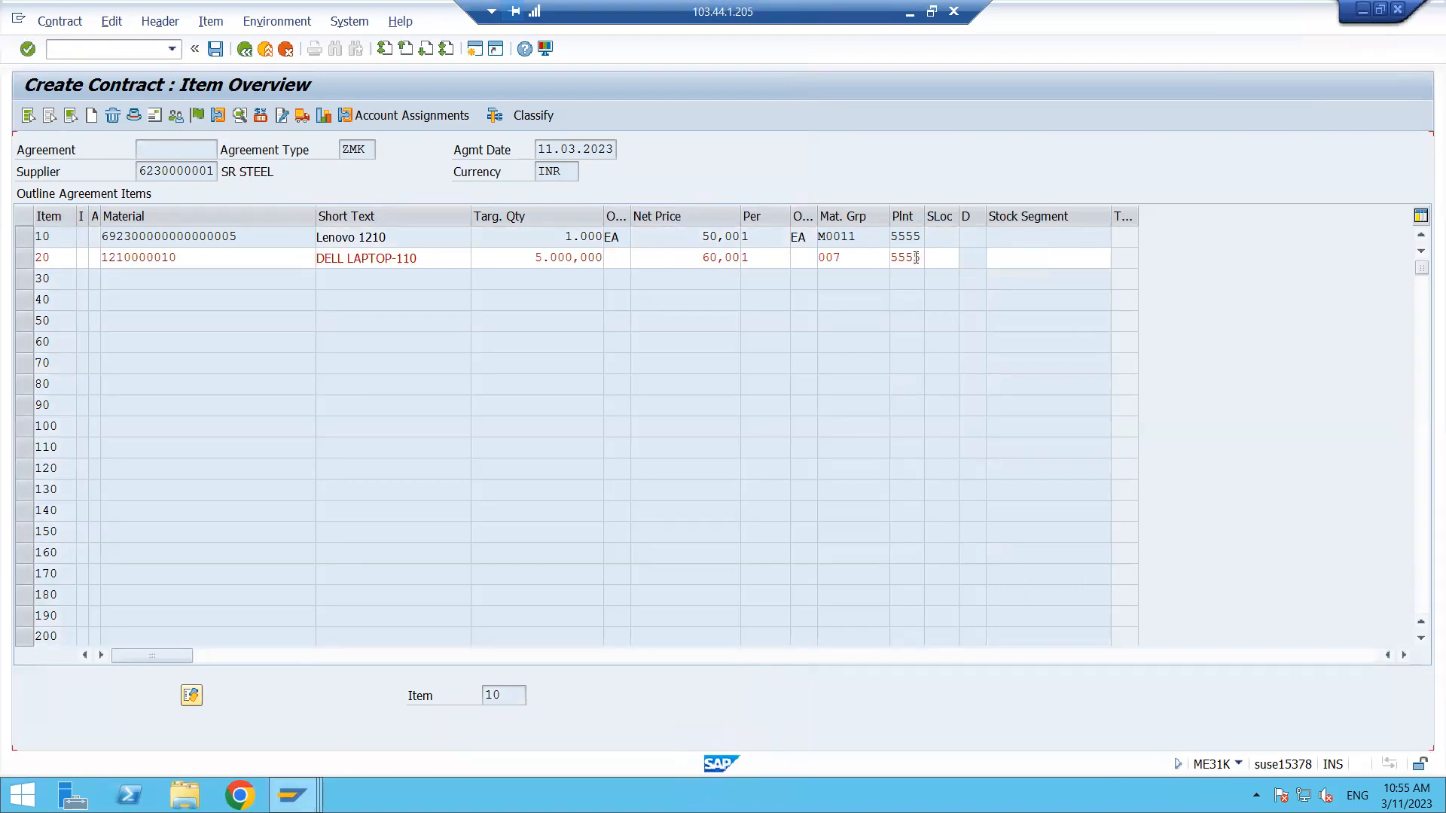
# - Save the contract and copy the new contract number from the save message details
pyautogui.click(219, 301)
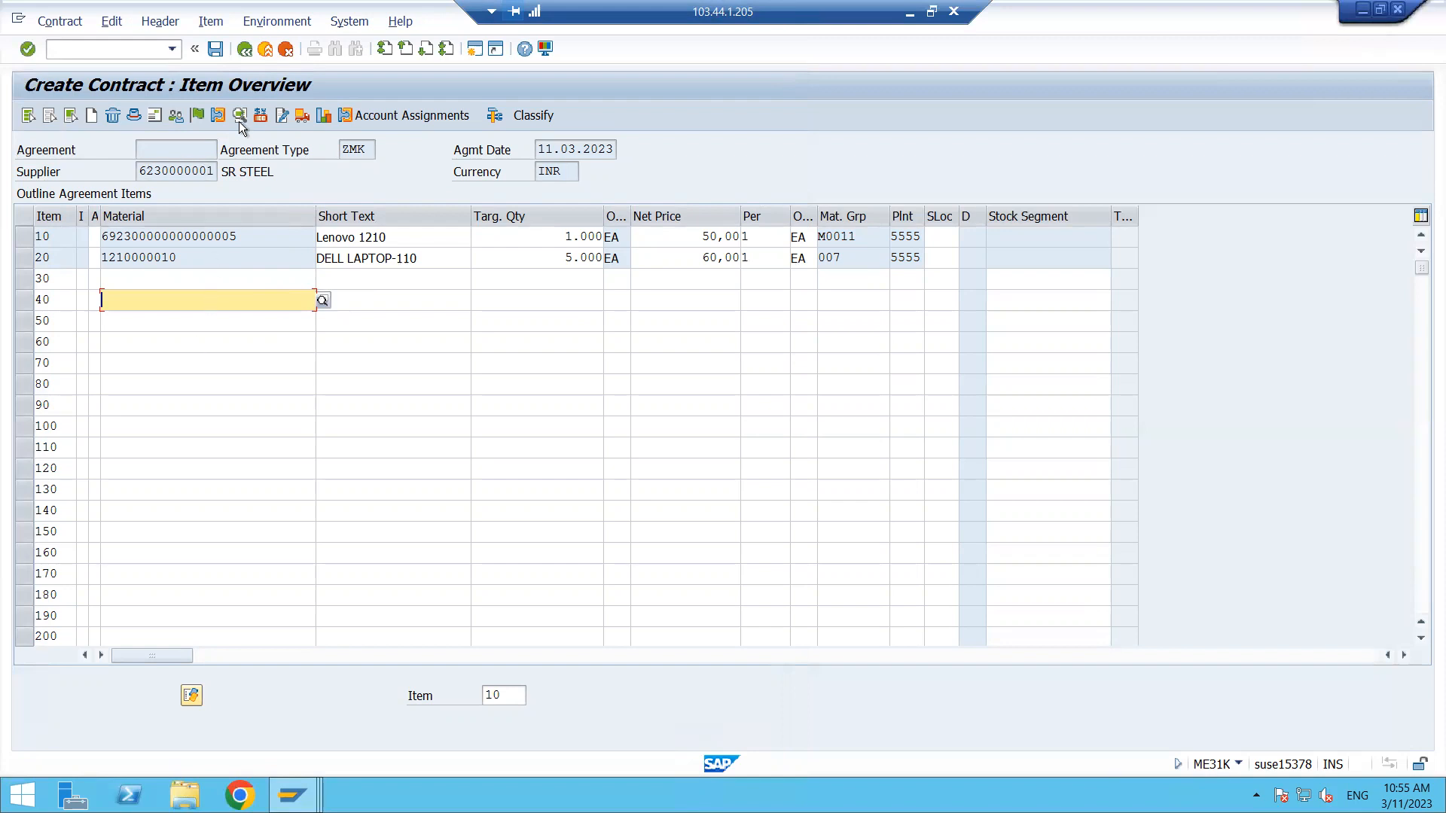
pyautogui.click(215, 50)
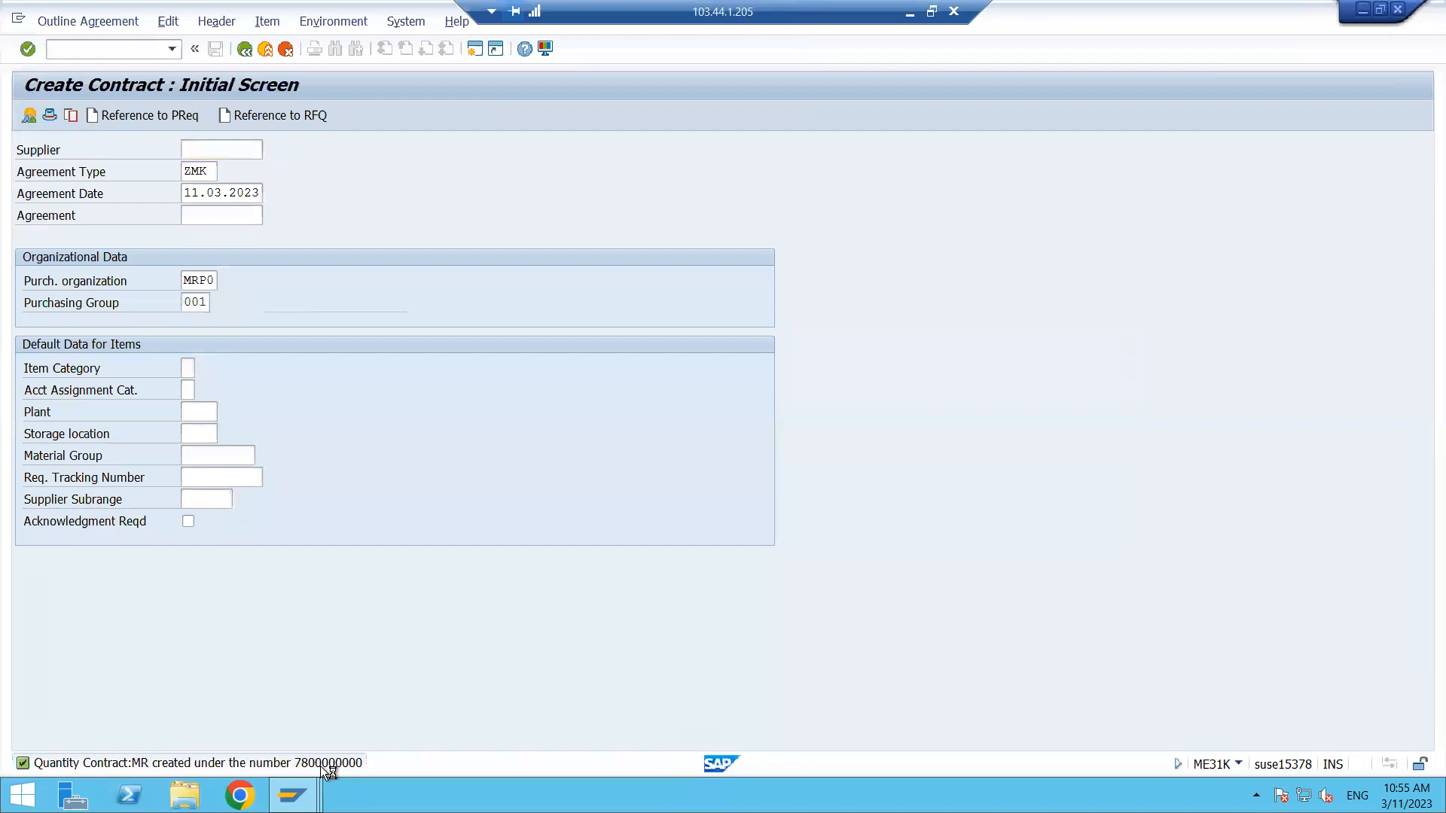
pyautogui.doubleClick(319, 766)
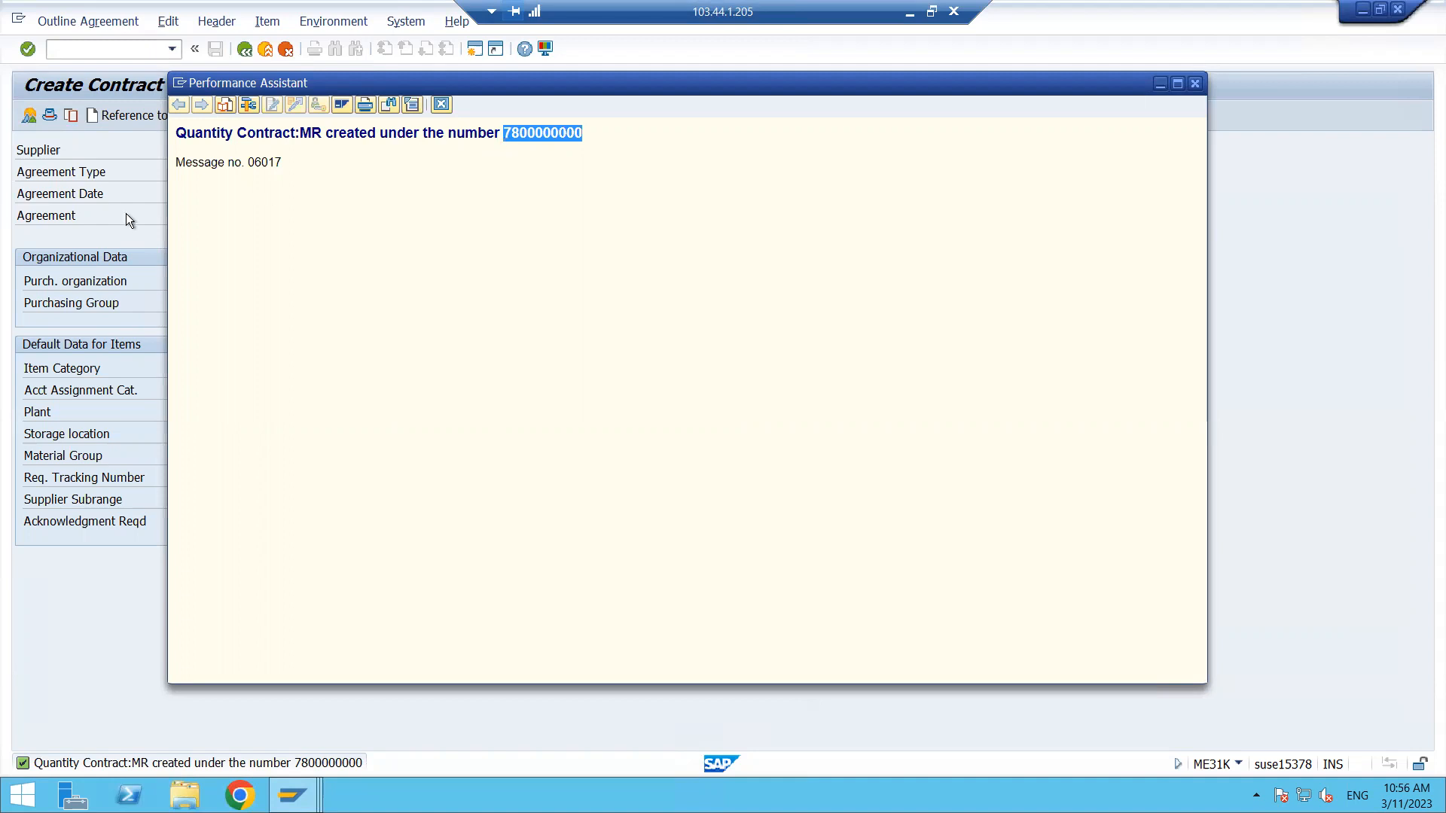
pyautogui.press('Escape')
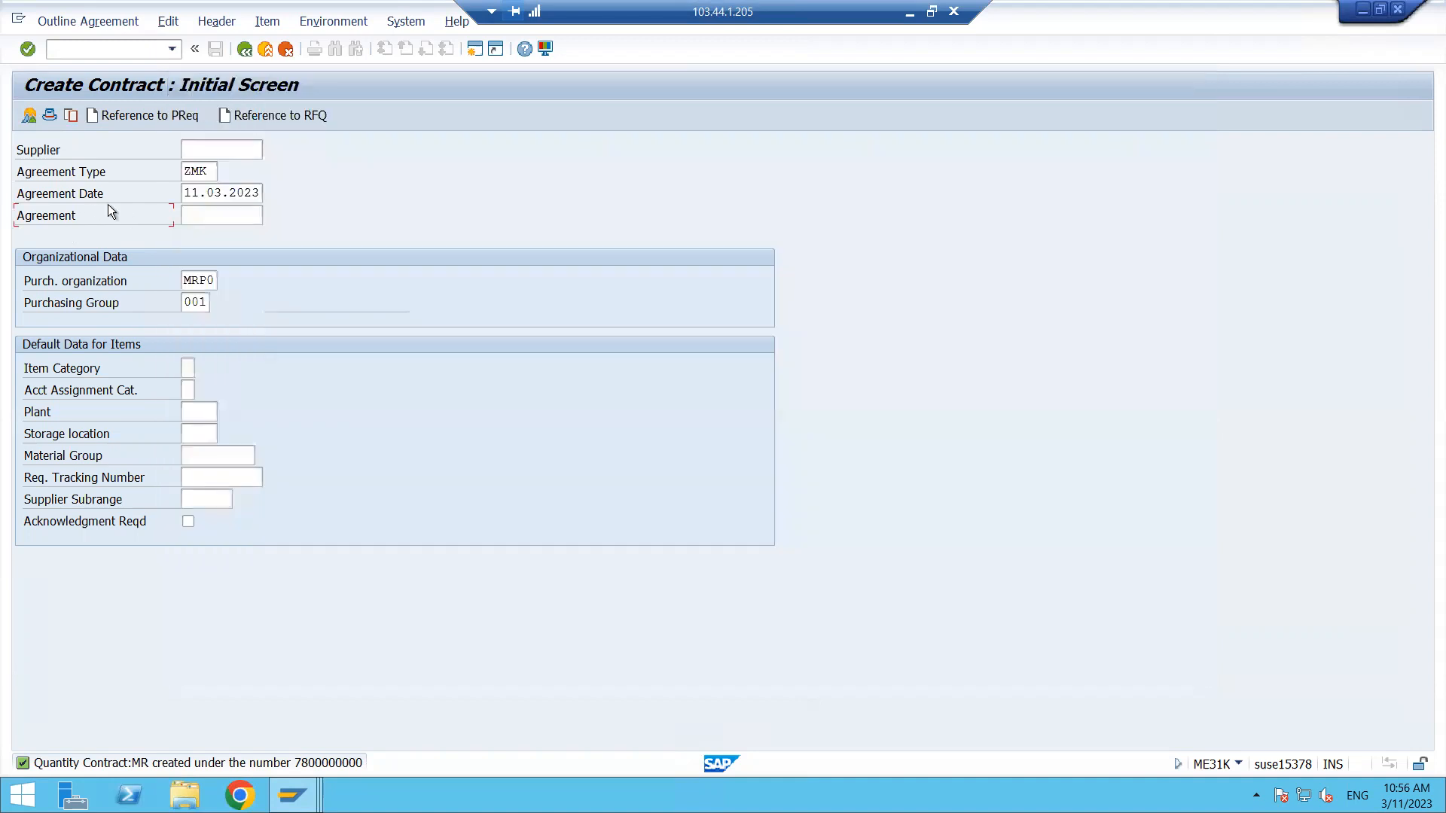
# - Open a new session and start transaction ME21N to create a purchase order
pyautogui.click(475, 49)
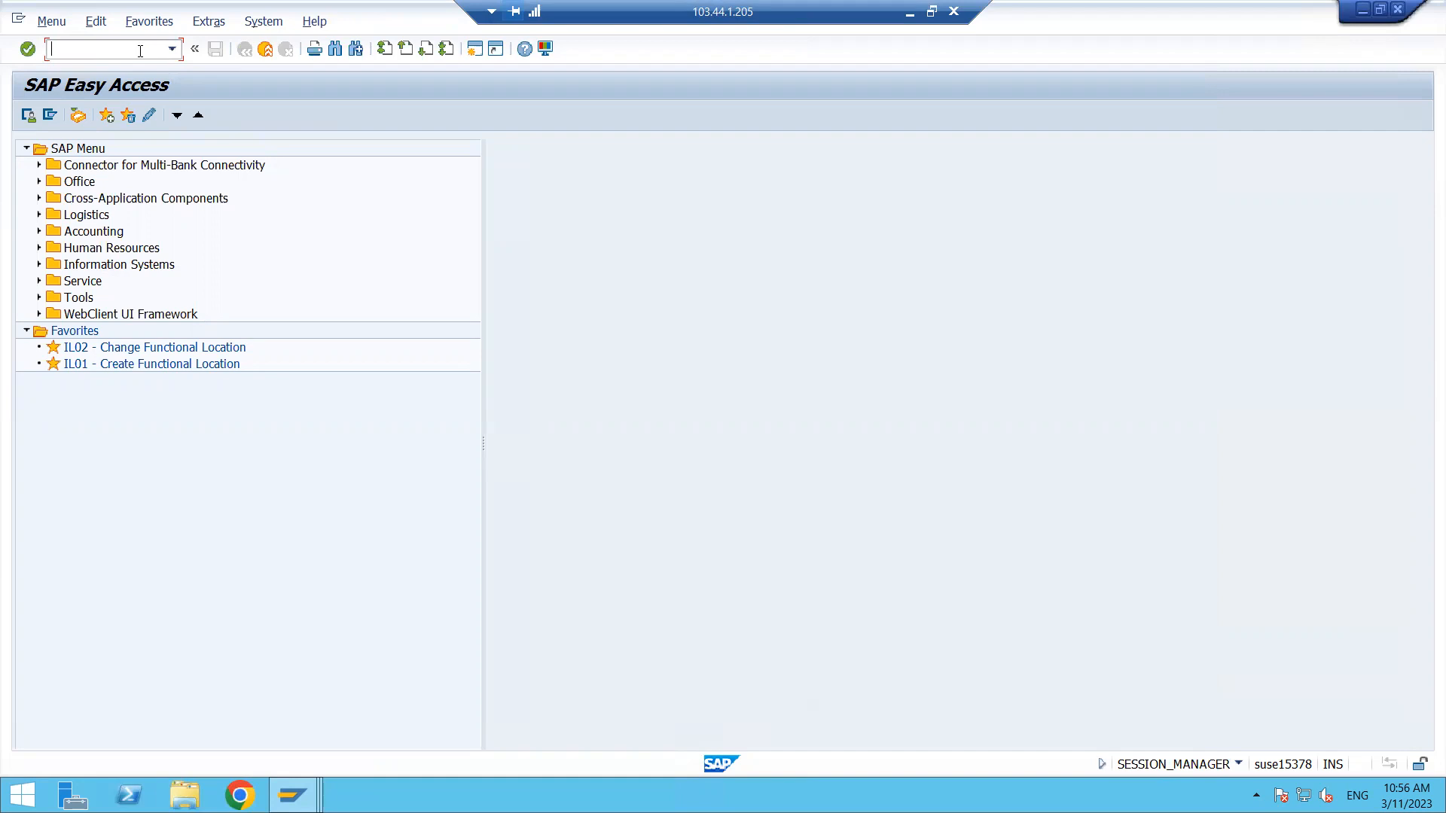
pyautogui.write('ME21N')
pyautogui.press('Return')
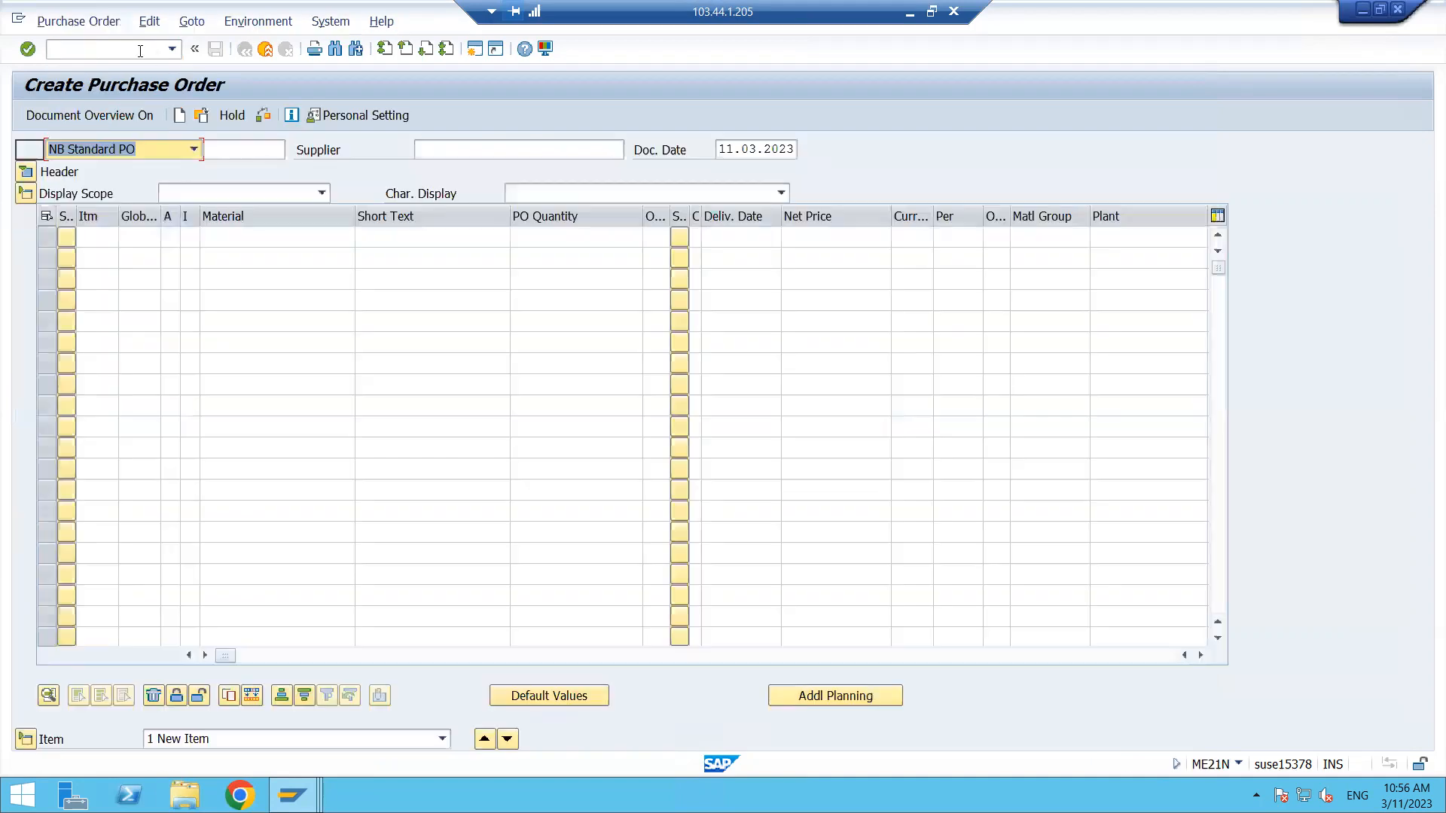
# - Browse the purchase order item columns and toggle the item overview to find the outline agreement field
pyautogui.click(112, 236)
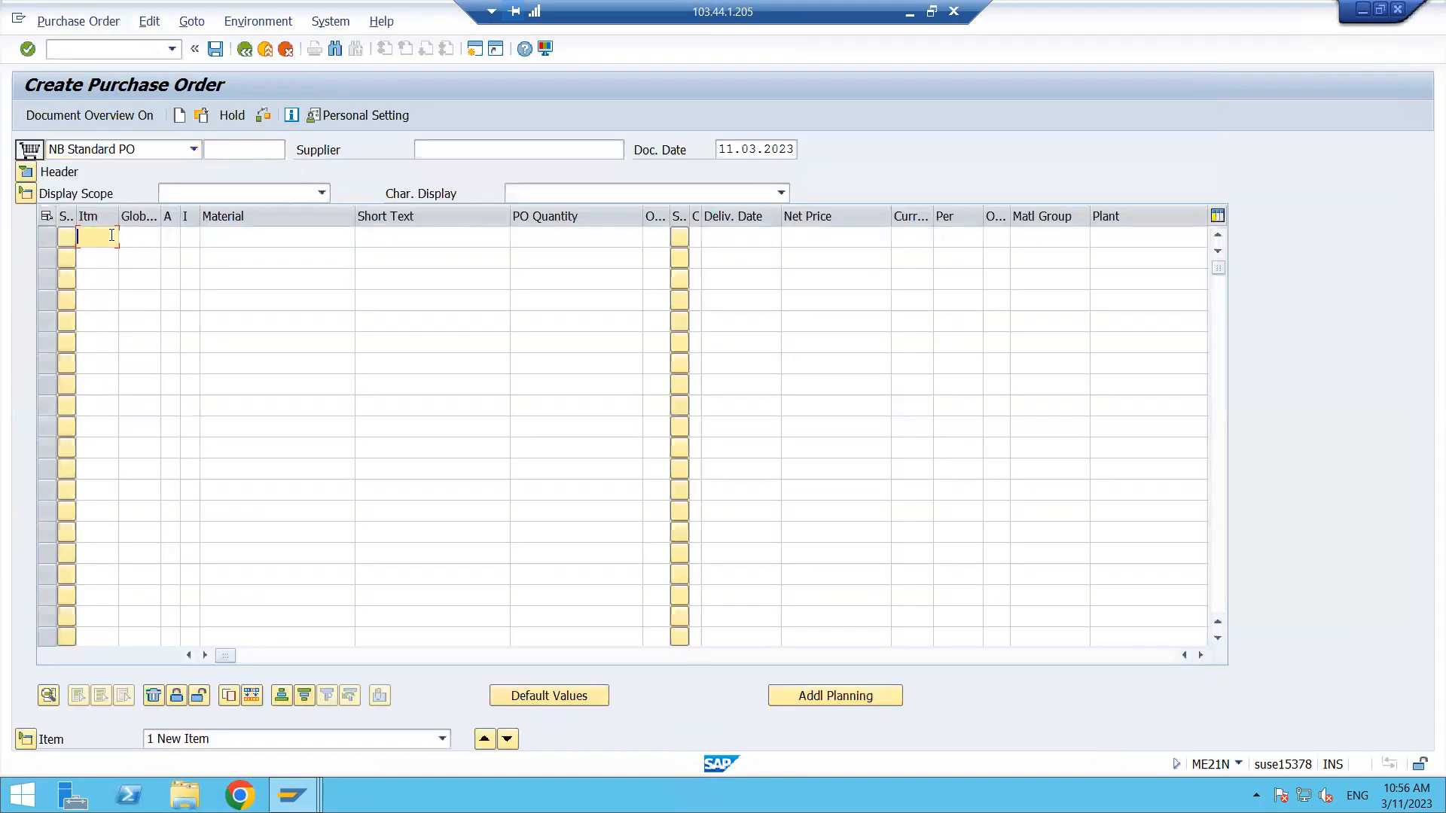
pyautogui.press('Tab')
pyautogui.press('Tab')
pyautogui.press('Tab')
pyautogui.press('Tab')
pyautogui.press('Tab')
pyautogui.press('Tab')
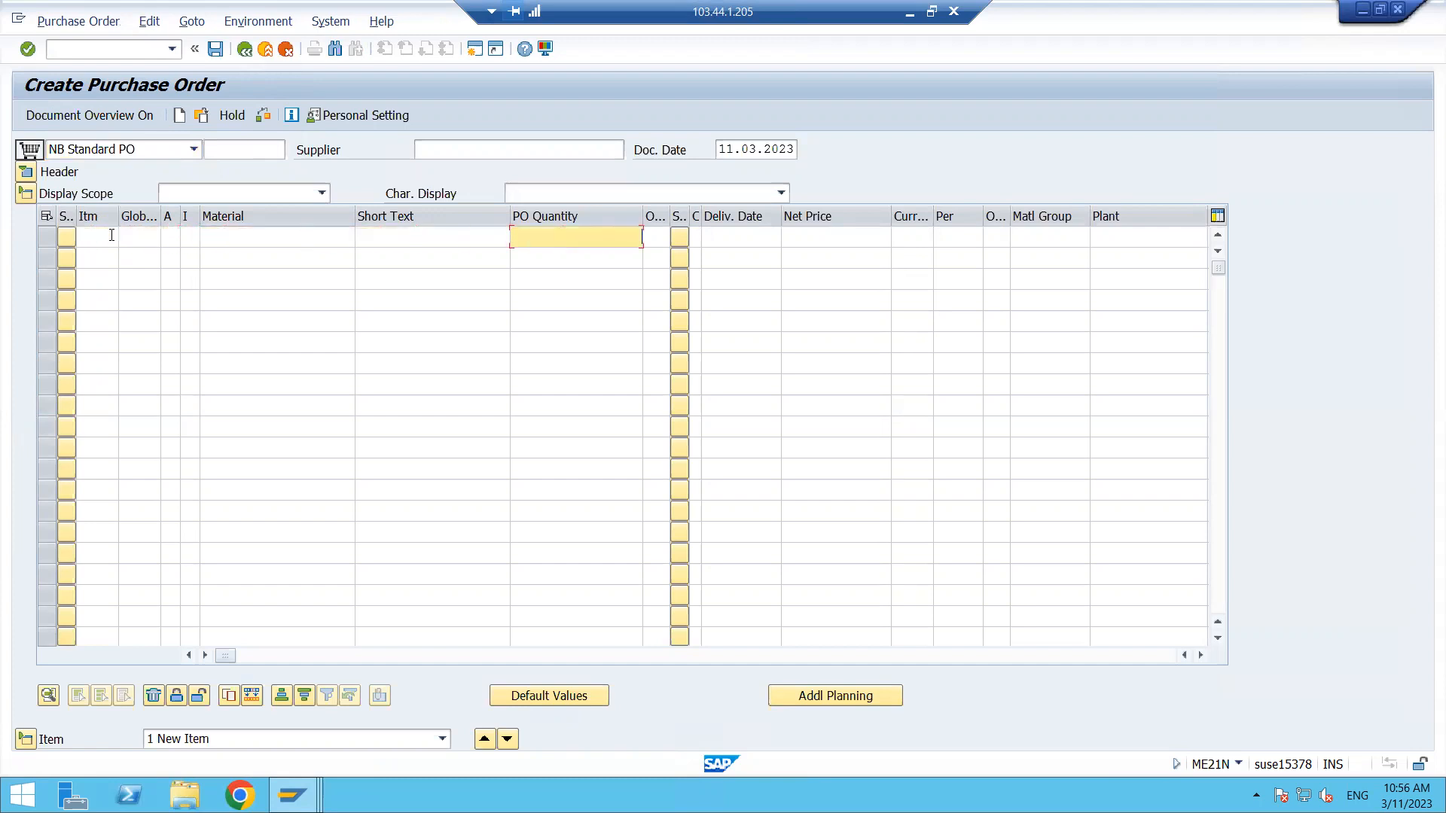
pyautogui.press('Tab')
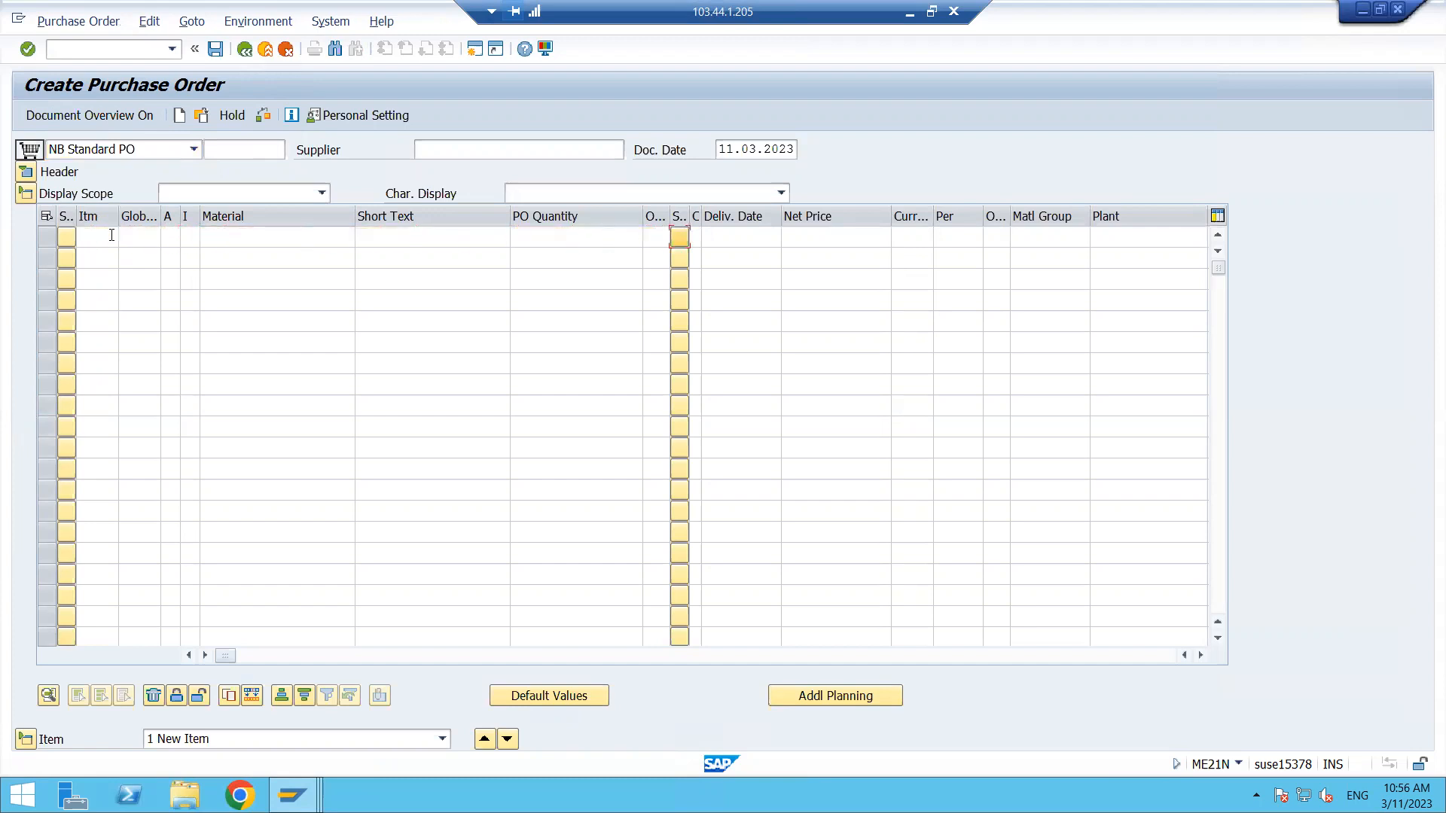
pyautogui.click(137, 237)
pyautogui.press('Tab')
pyautogui.press('Tab')
pyautogui.press('Tab')
pyautogui.press('Tab')
pyautogui.press('Tab')
pyautogui.press('Tab')
pyautogui.press('Tab')
pyautogui.press('Tab')
pyautogui.press('Tab')
pyautogui.press('Tab')
pyautogui.press('Tab')
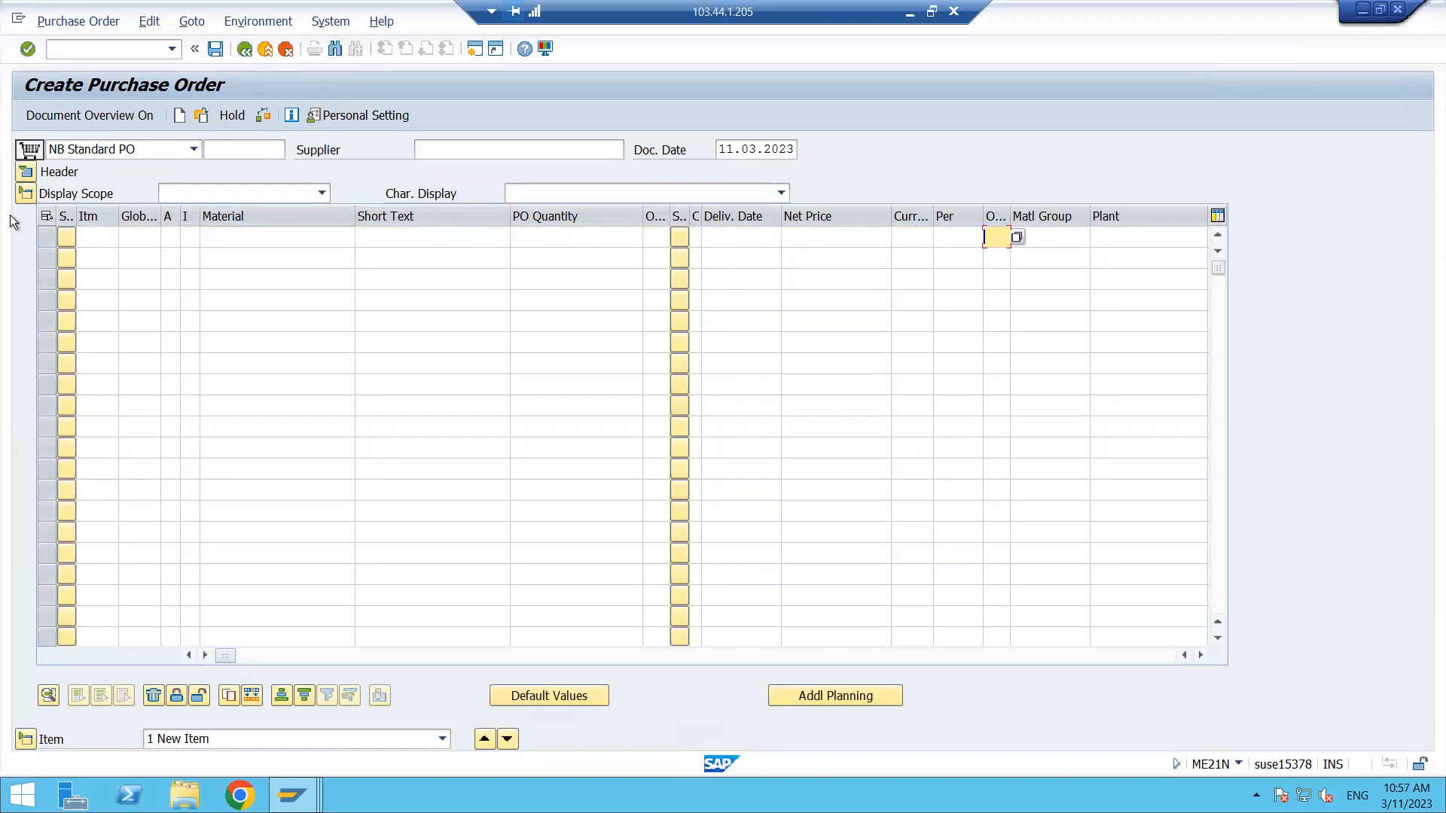
pyautogui.click(25, 200)
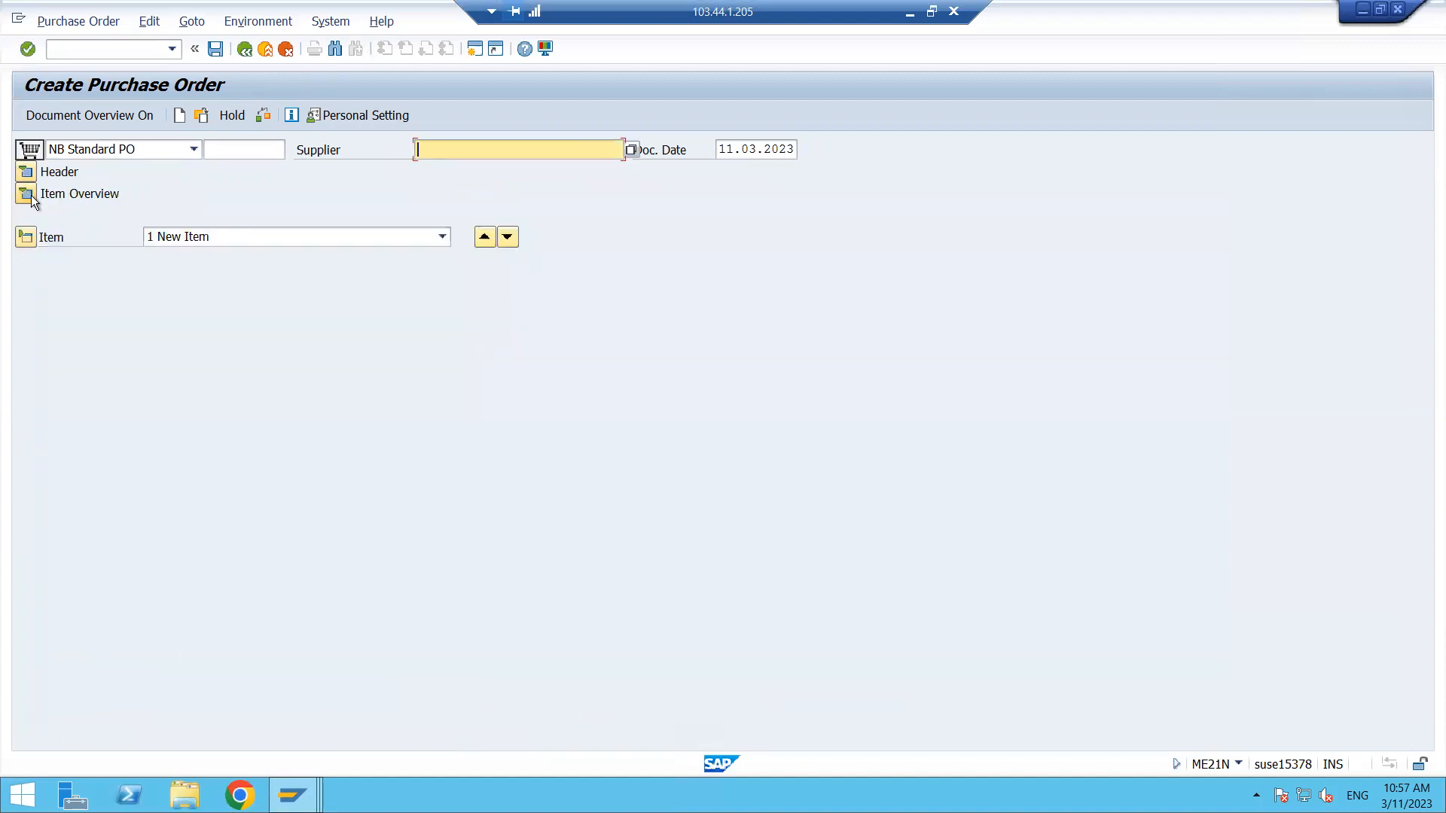
pyautogui.click(25, 199)
pyautogui.click(104, 235)
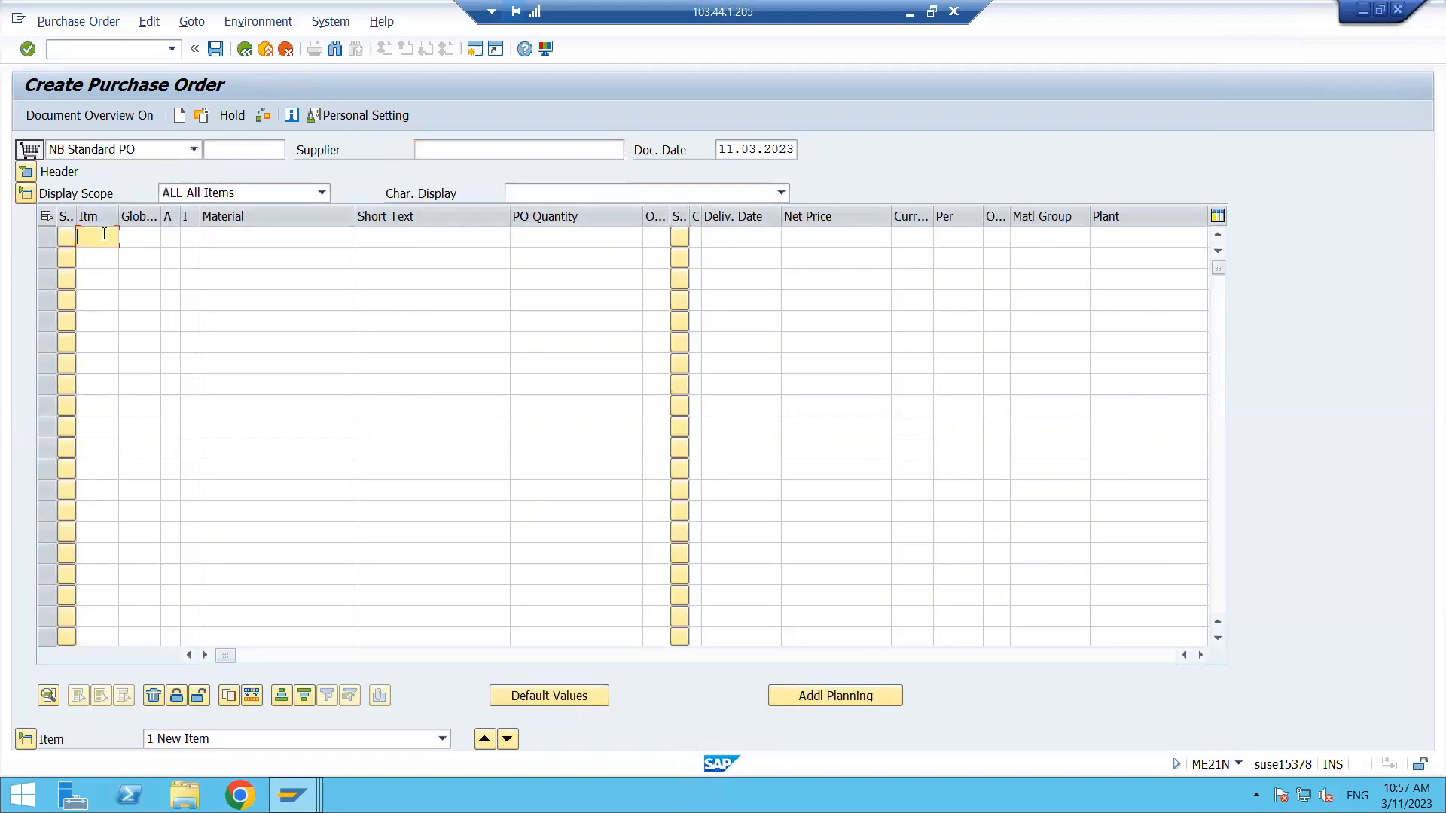
pyautogui.press('Tab')
pyautogui.press('Tab')
pyautogui.press('Tab')
pyautogui.press('Tab')
pyautogui.press('Tab')
pyautogui.press('Tab')
pyautogui.press('Tab')
pyautogui.press('Tab')
pyautogui.press('Tab')
pyautogui.press('Tab')
pyautogui.press('Tab')
pyautogui.press('Tab')
pyautogui.press('Tab')
pyautogui.press('Tab')
pyautogui.press('Tab')
pyautogui.press('Tab')
pyautogui.press('Tab')
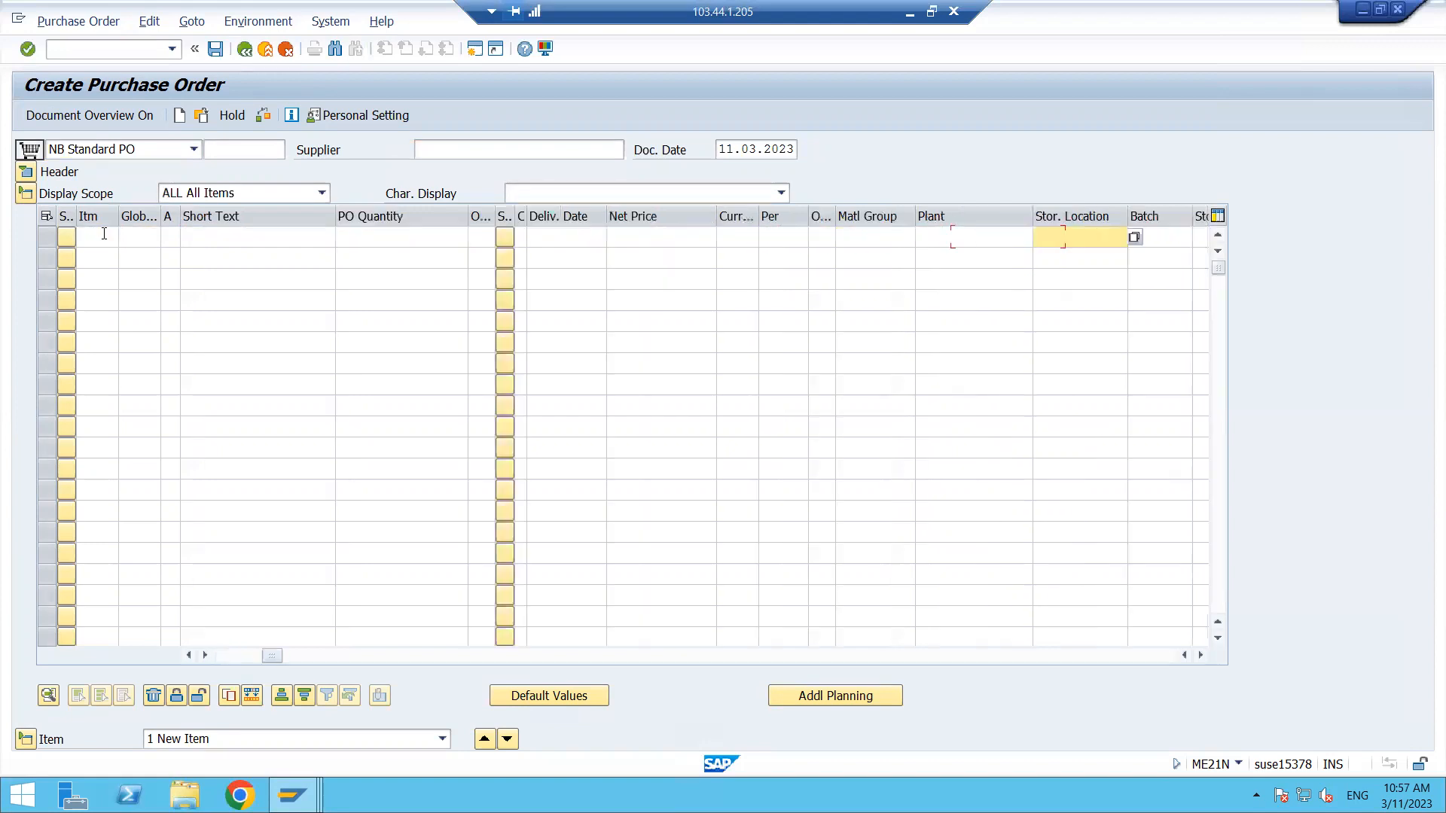
pyautogui.press('Tab')
pyautogui.press('Tab')
pyautogui.press('Tab')
pyautogui.press('Tab')
pyautogui.press('Tab')
pyautogui.press('Tab')
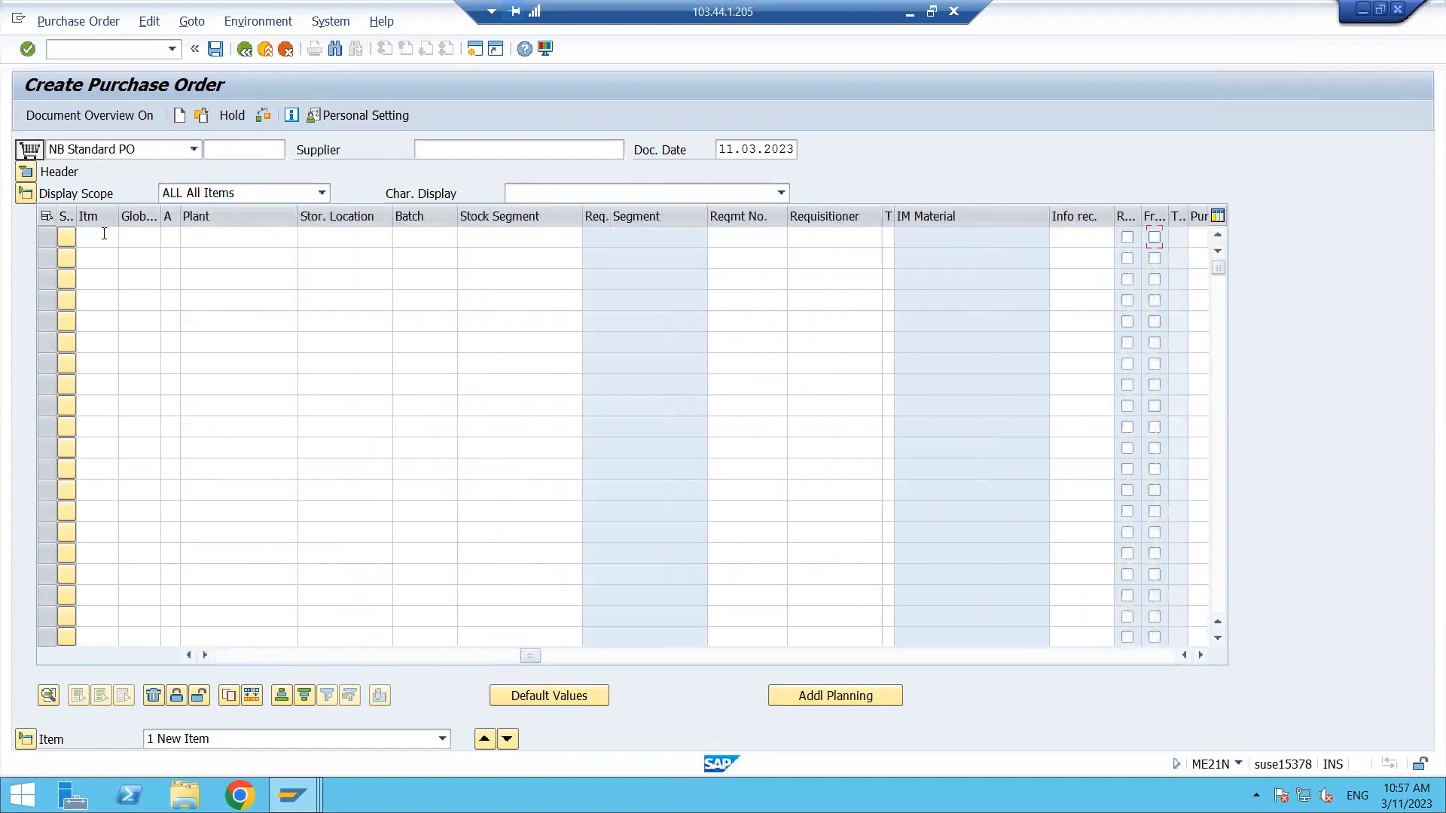
pyautogui.press('Tab')
pyautogui.press('Tab')
pyautogui.press('Tab')
pyautogui.press('Tab')
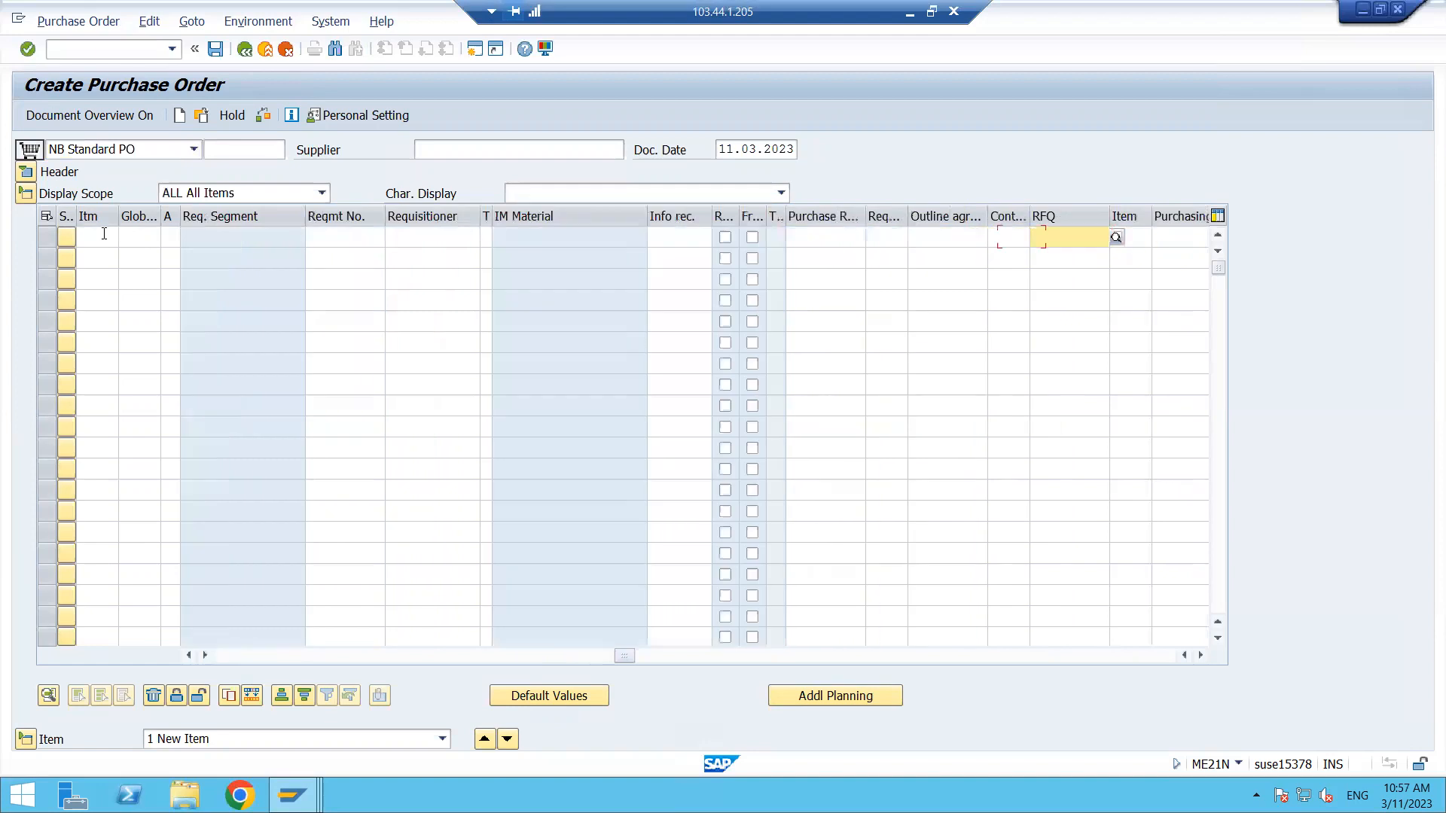
pyautogui.click(943, 236)
pyautogui.hotkey('ctrl', 'v')
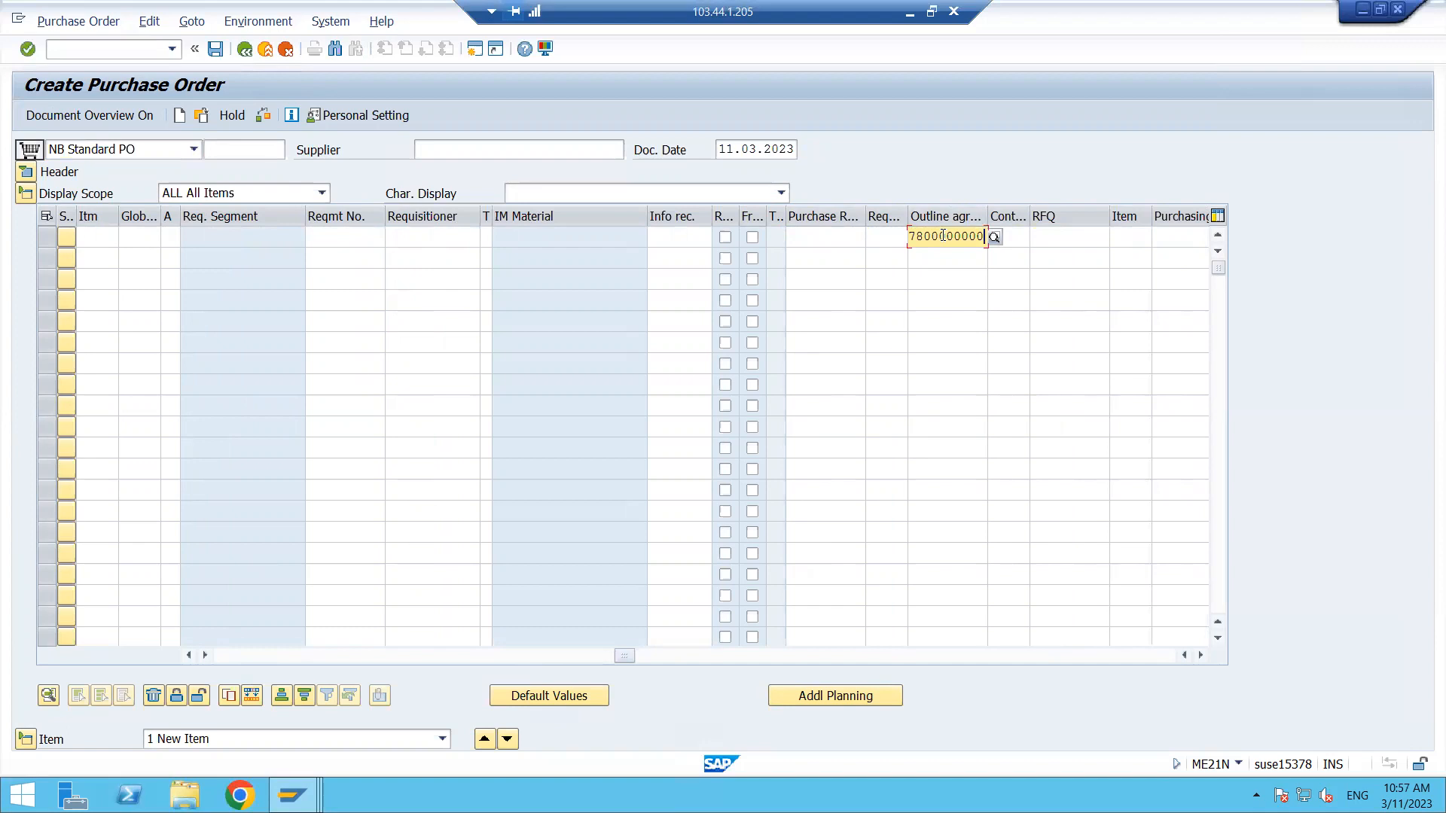
pyautogui.press('Return')
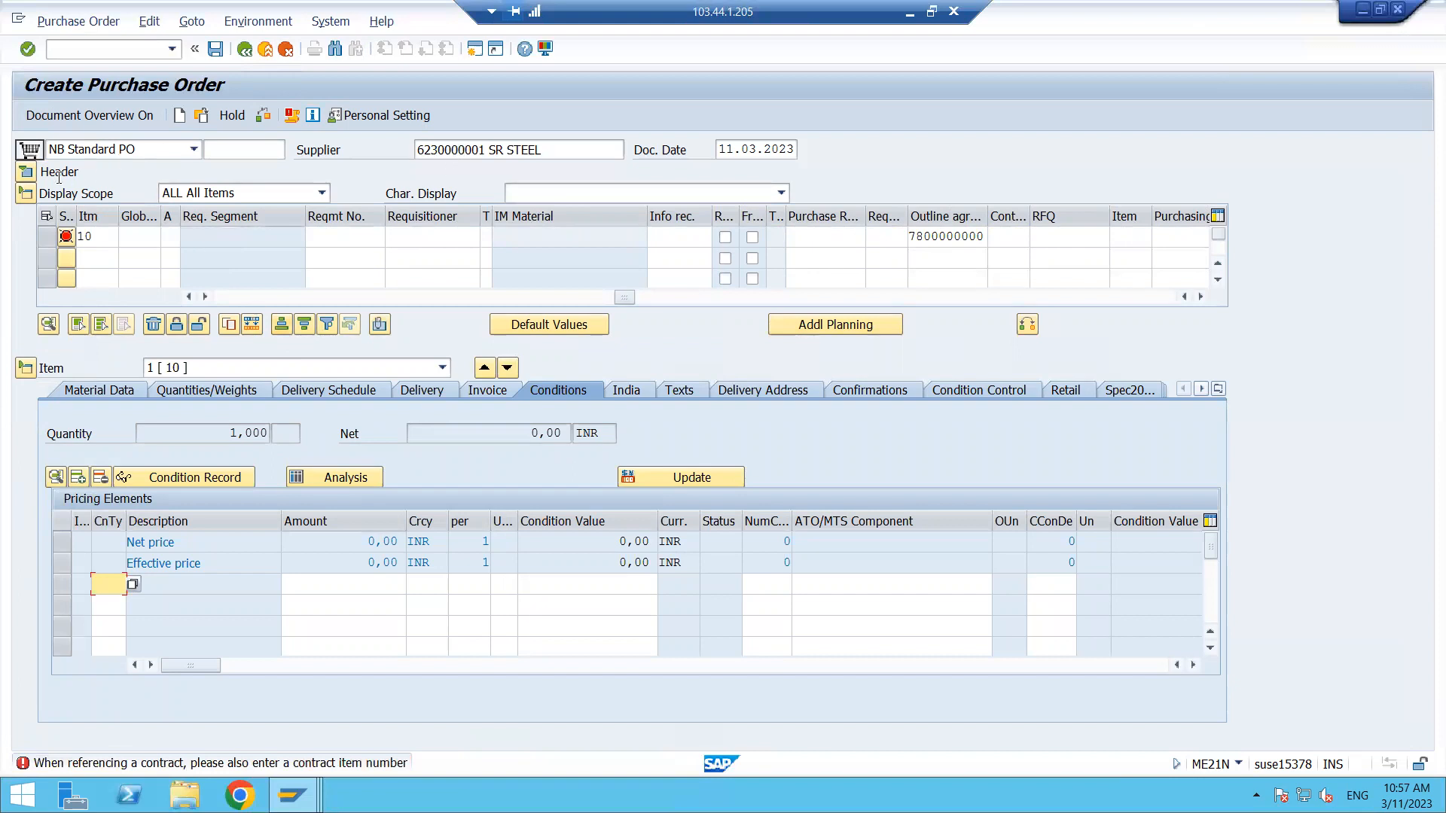
# - Review the purchase order header organizational data and the error messages of item 10
pyautogui.click(27, 172)
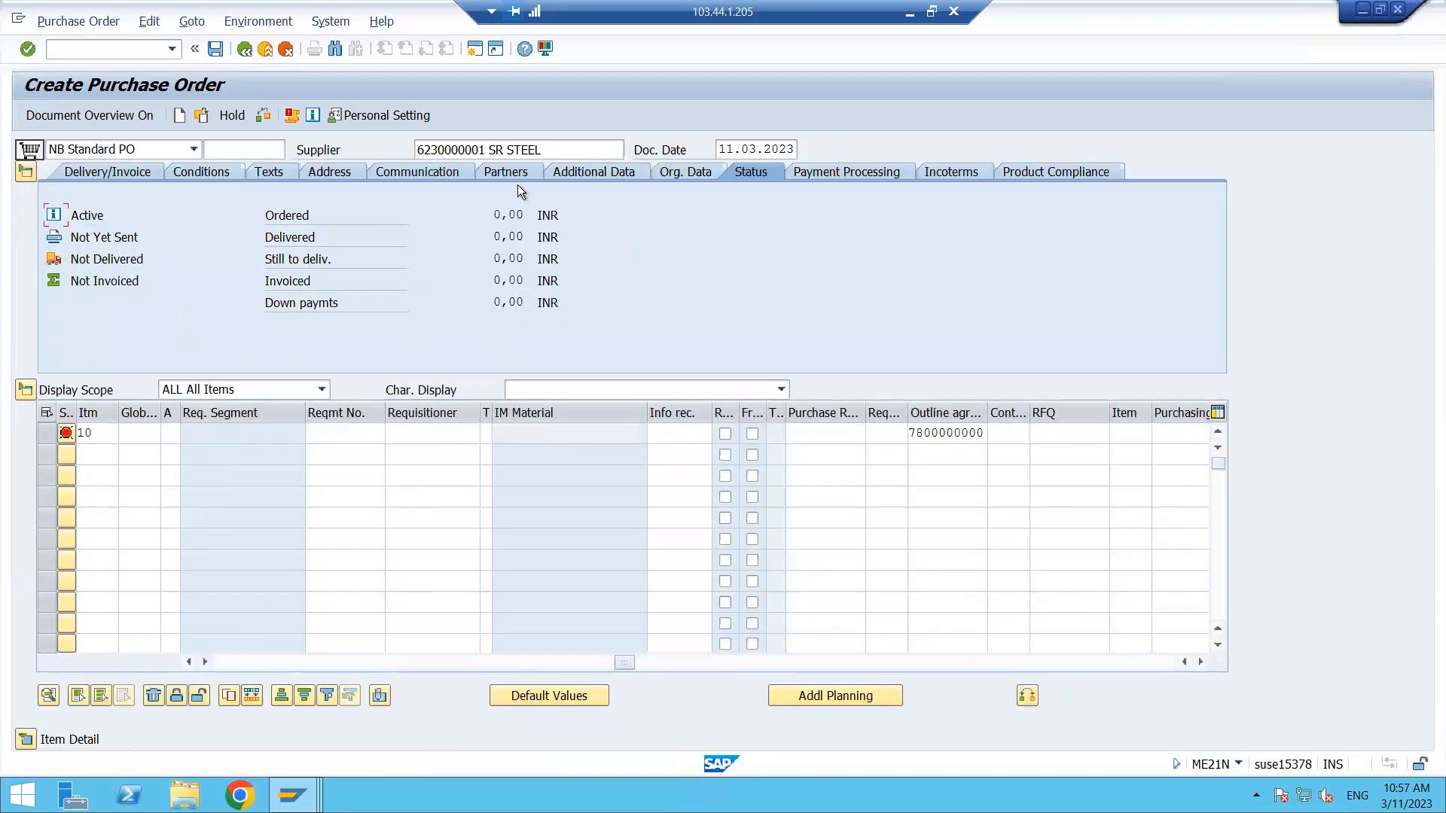
pyautogui.click(690, 173)
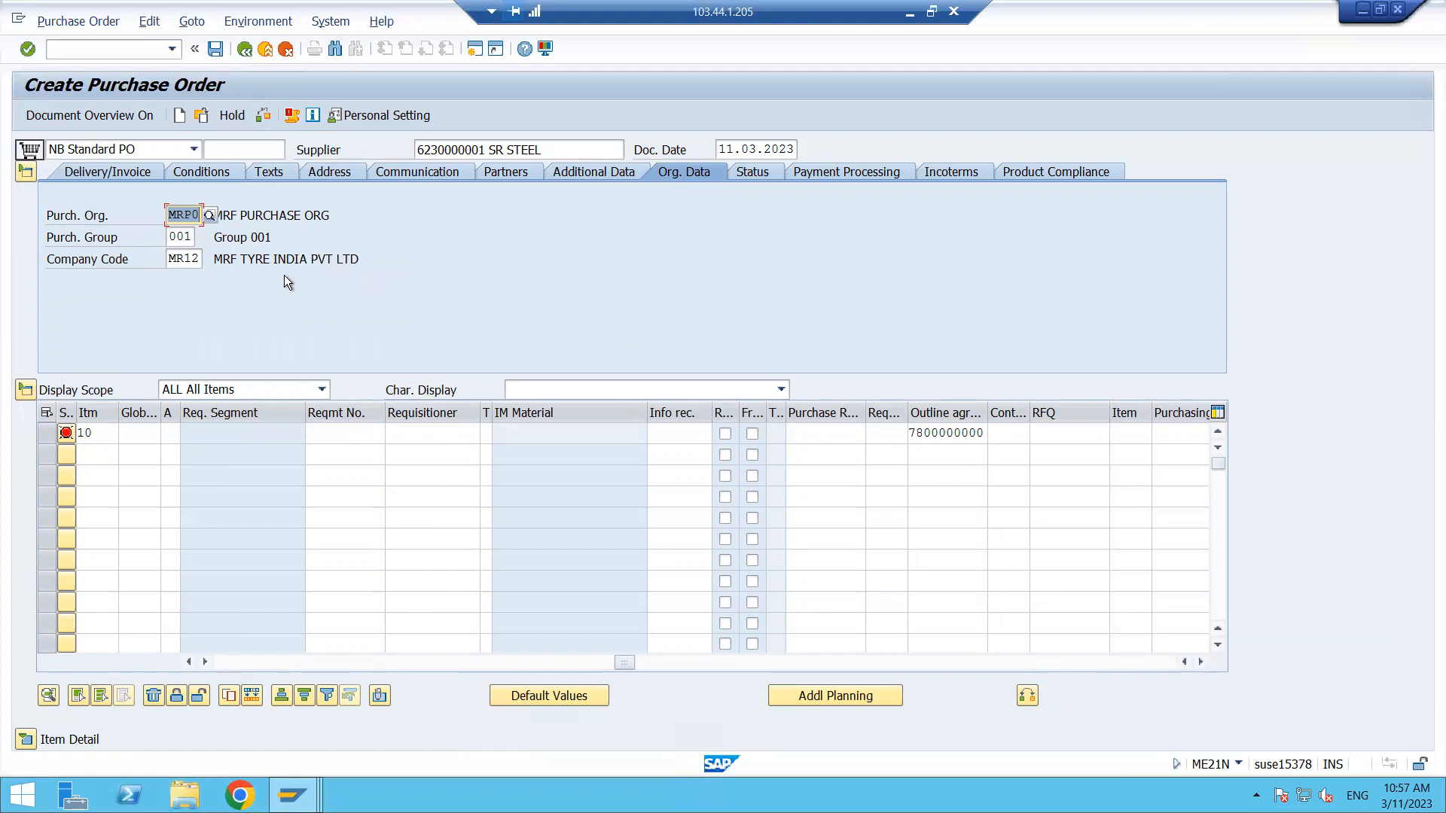
pyautogui.click(127, 434)
pyautogui.press('Tab')
pyautogui.press('Tab')
pyautogui.press('Tab')
pyautogui.press('Tab')
pyautogui.press('Tab')
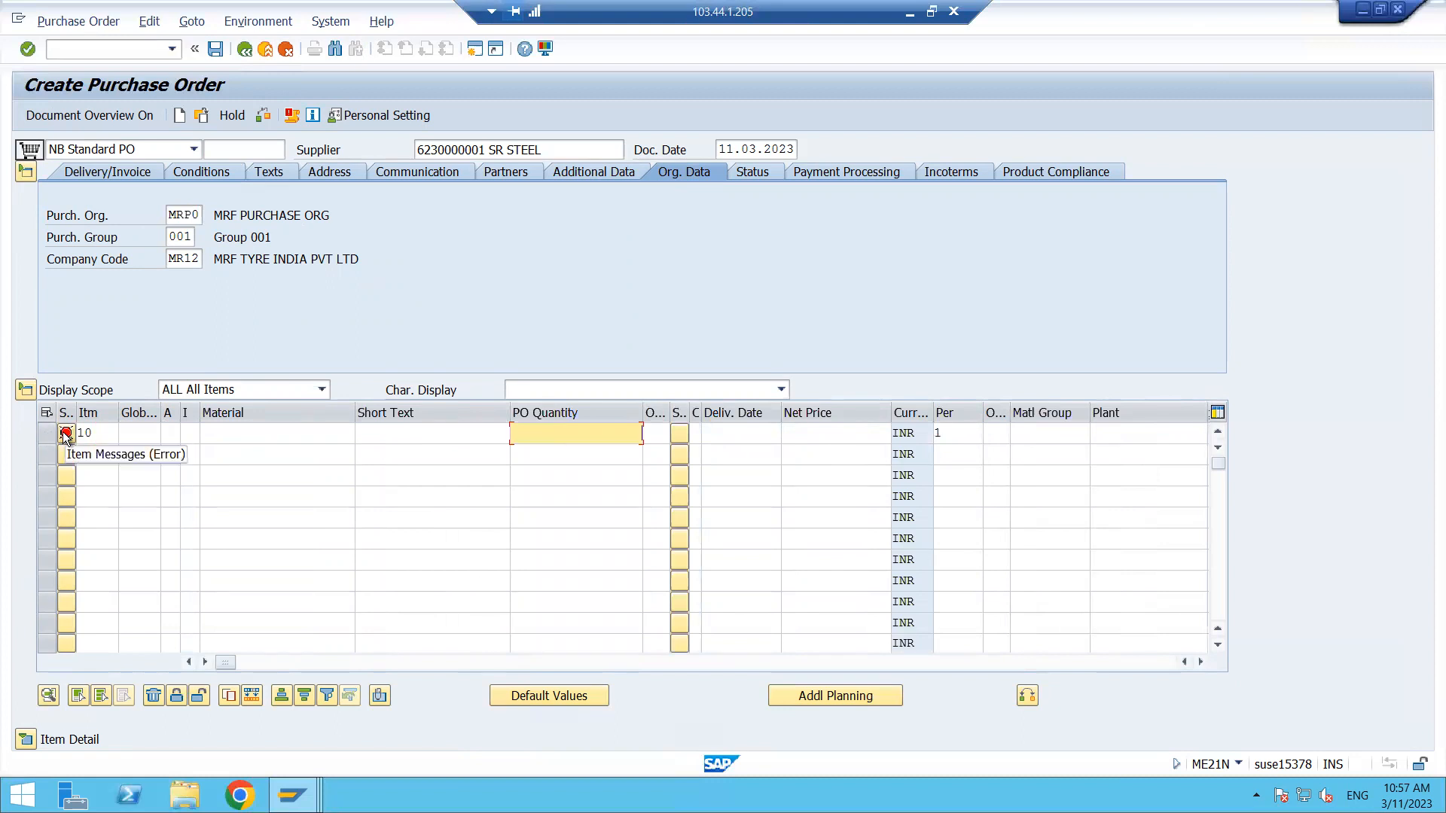
pyautogui.click(65, 434)
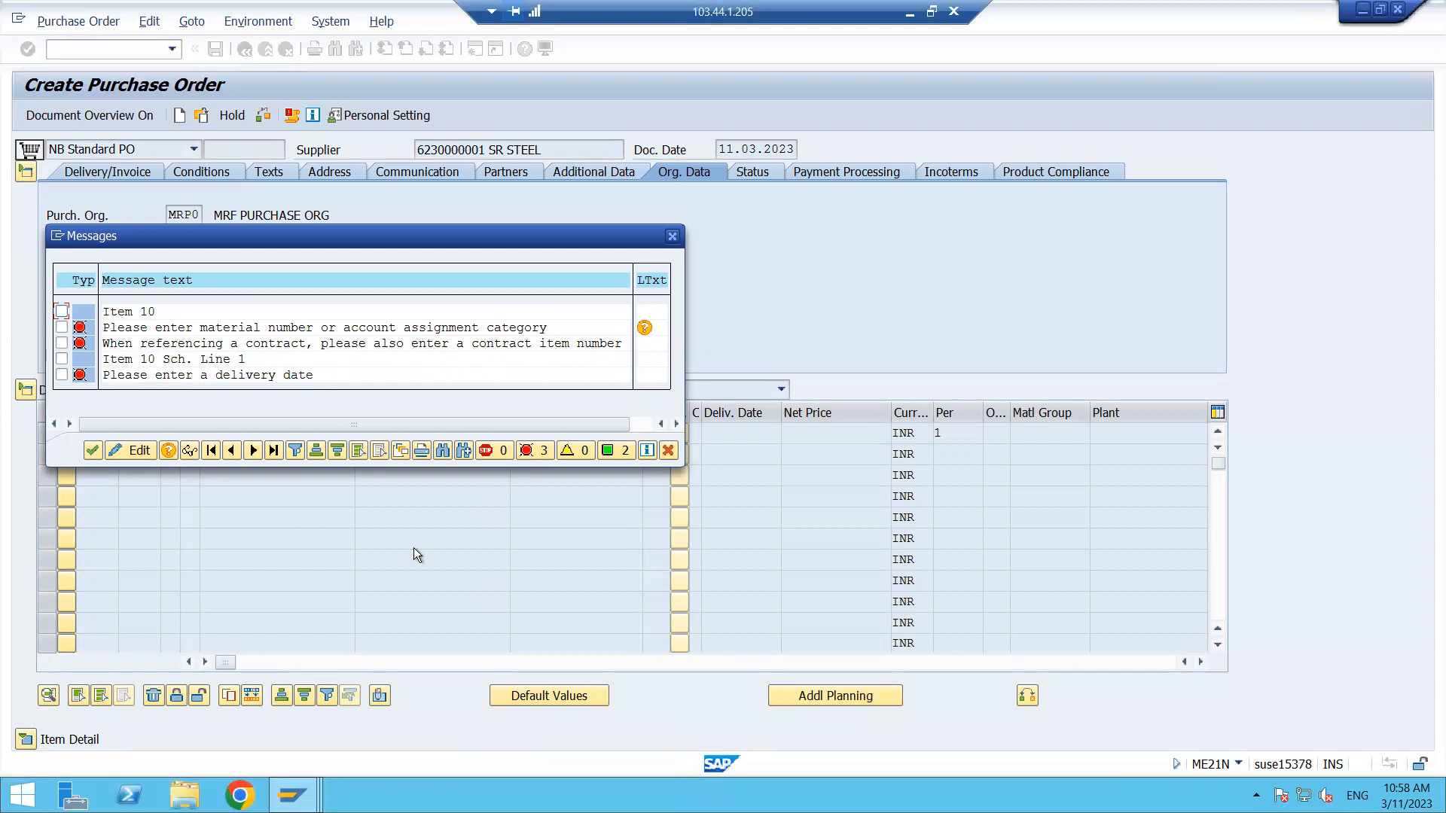
pyautogui.click(292, 795)
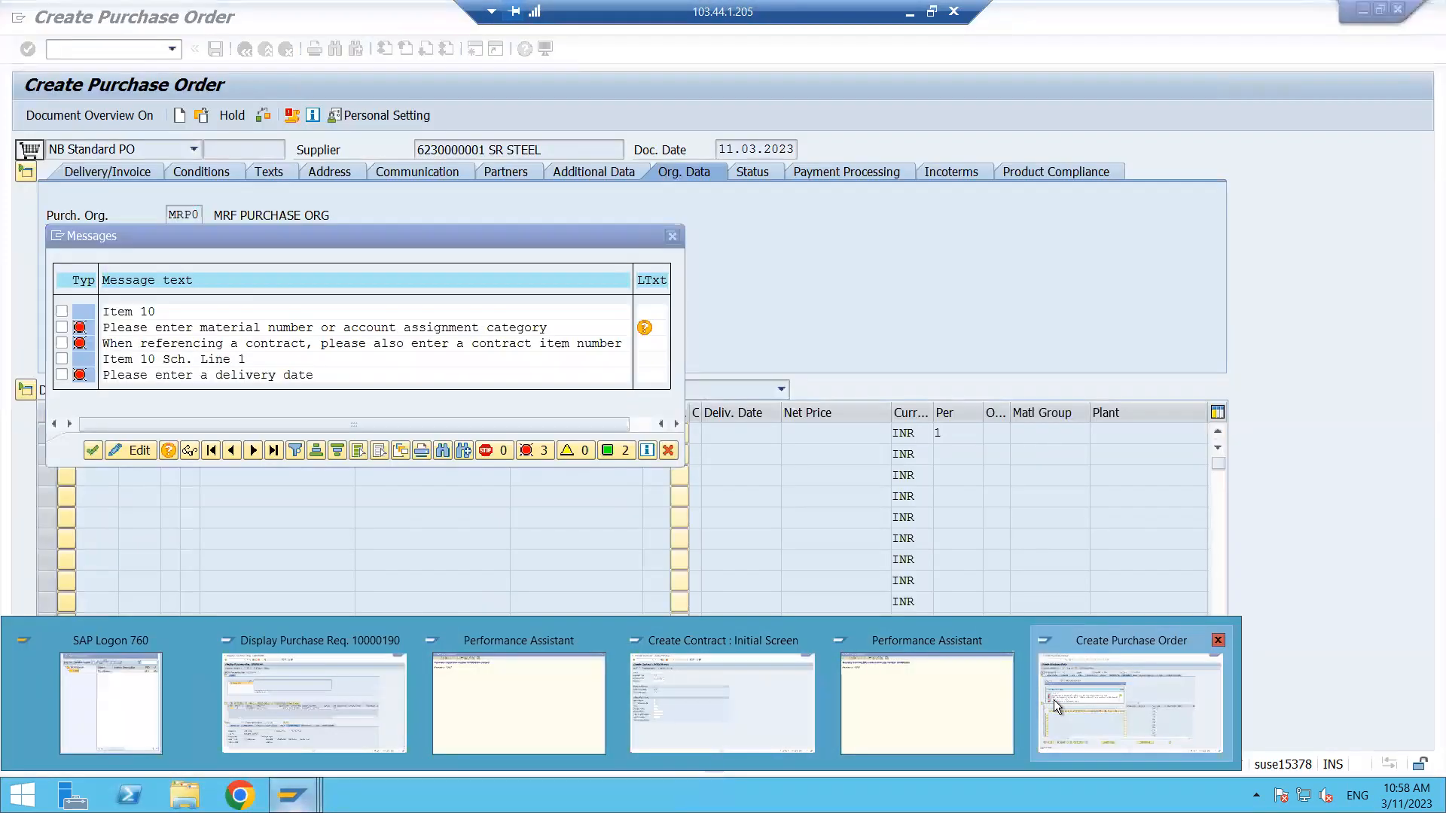
pyautogui.click(1054, 699)
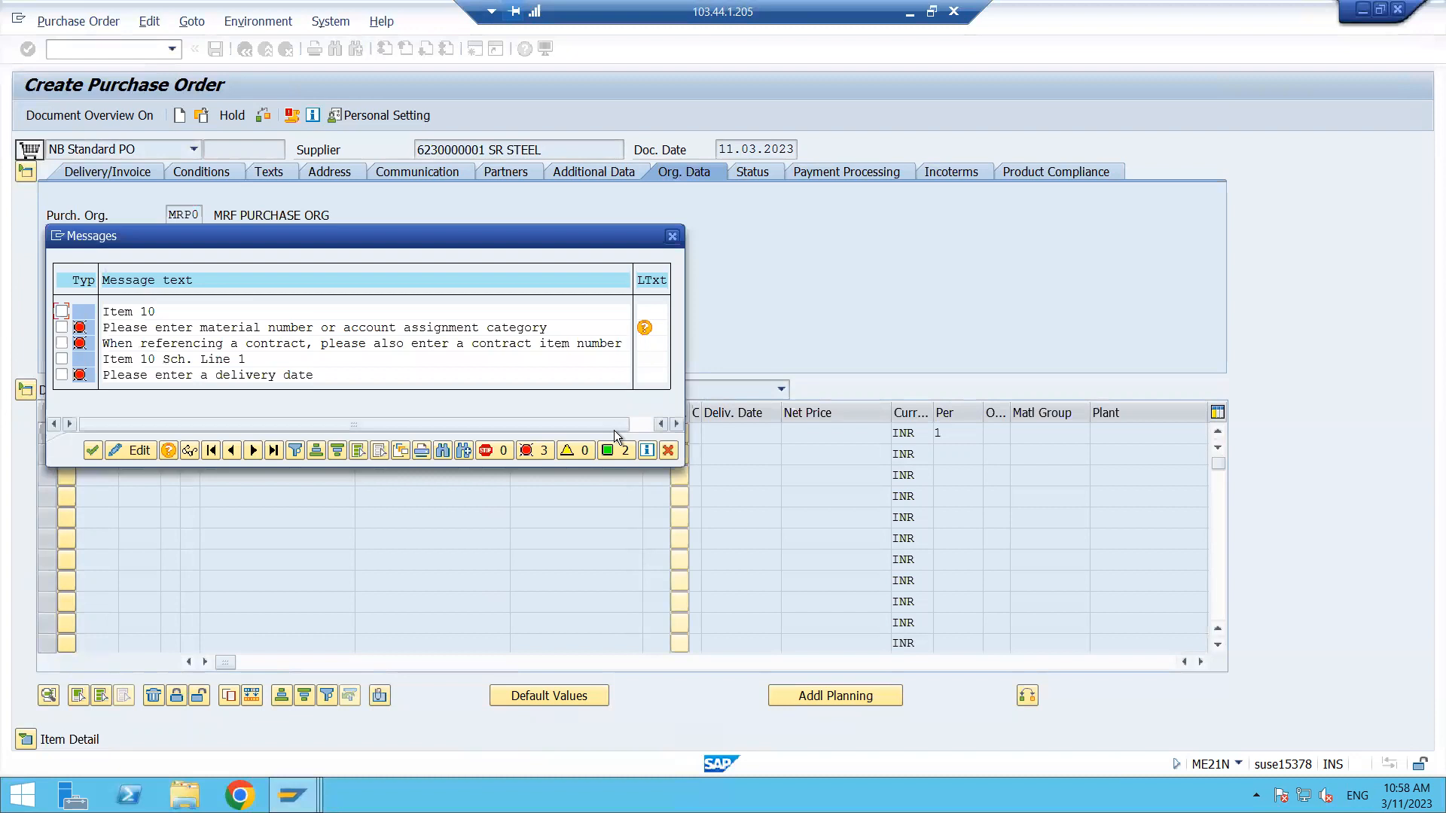
pyautogui.click(292, 795)
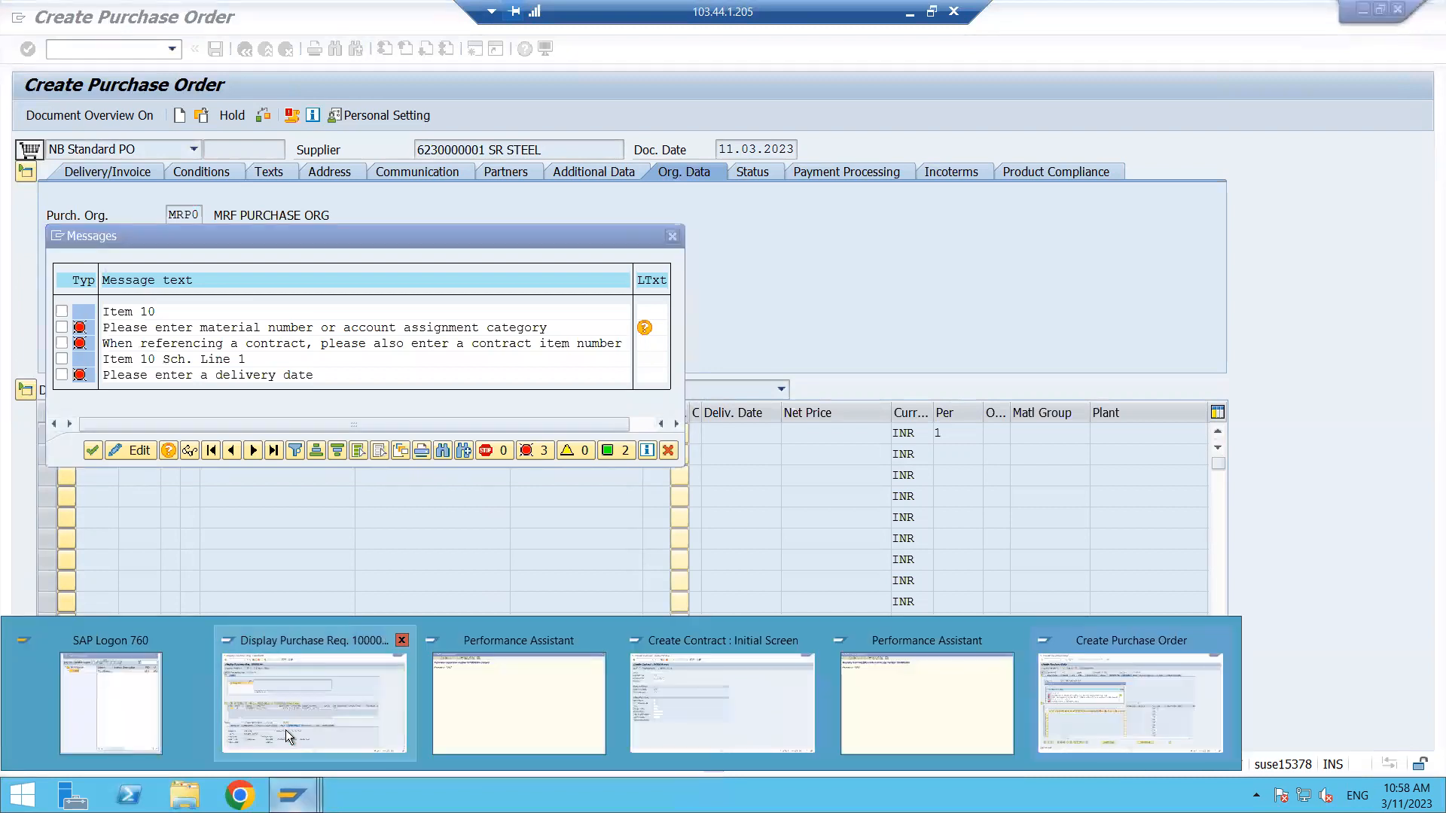
pyautogui.click(287, 730)
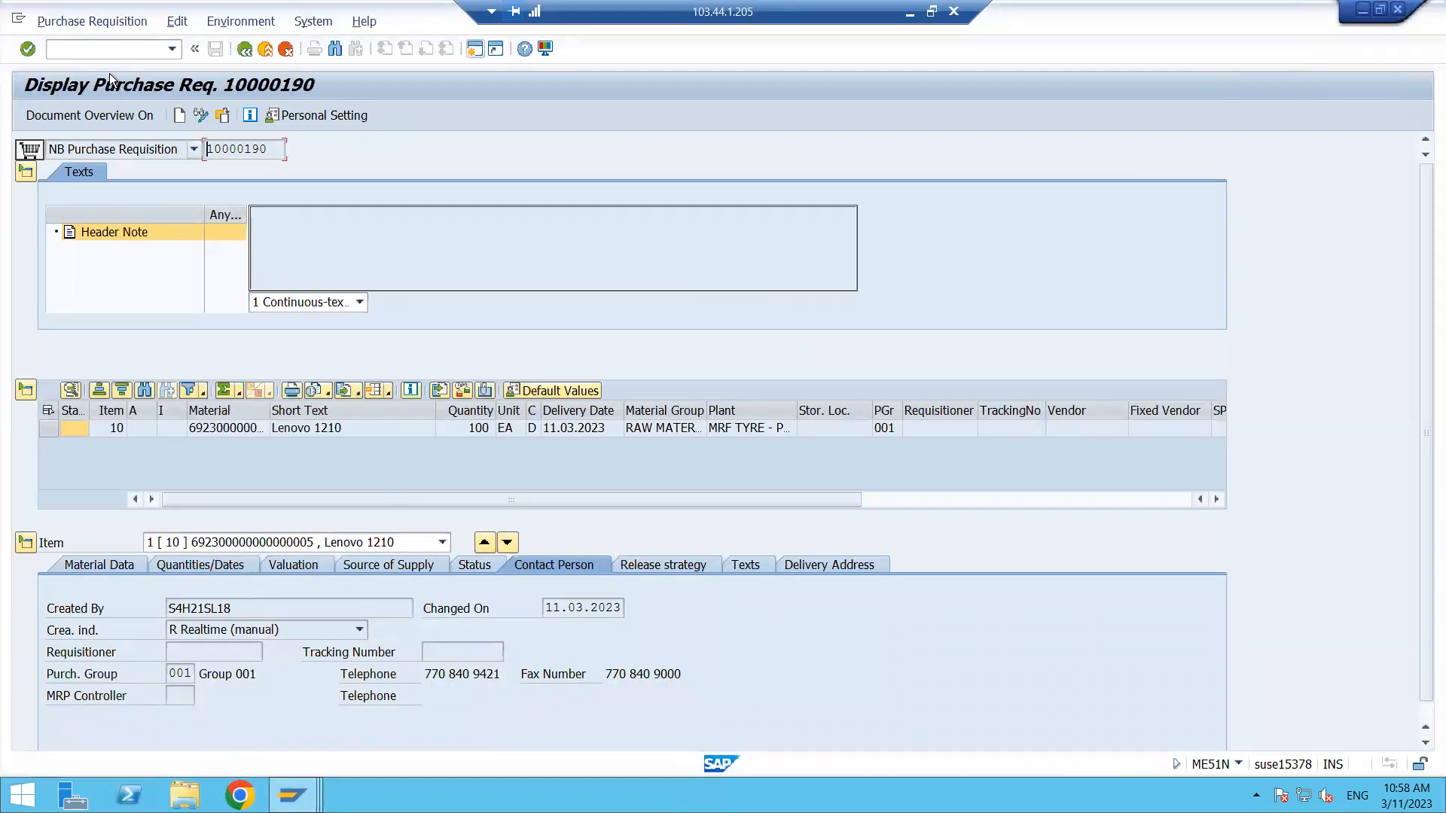
pyautogui.click(92, 48)
pyautogui.write('/NME32')
pyautogui.press('Return')
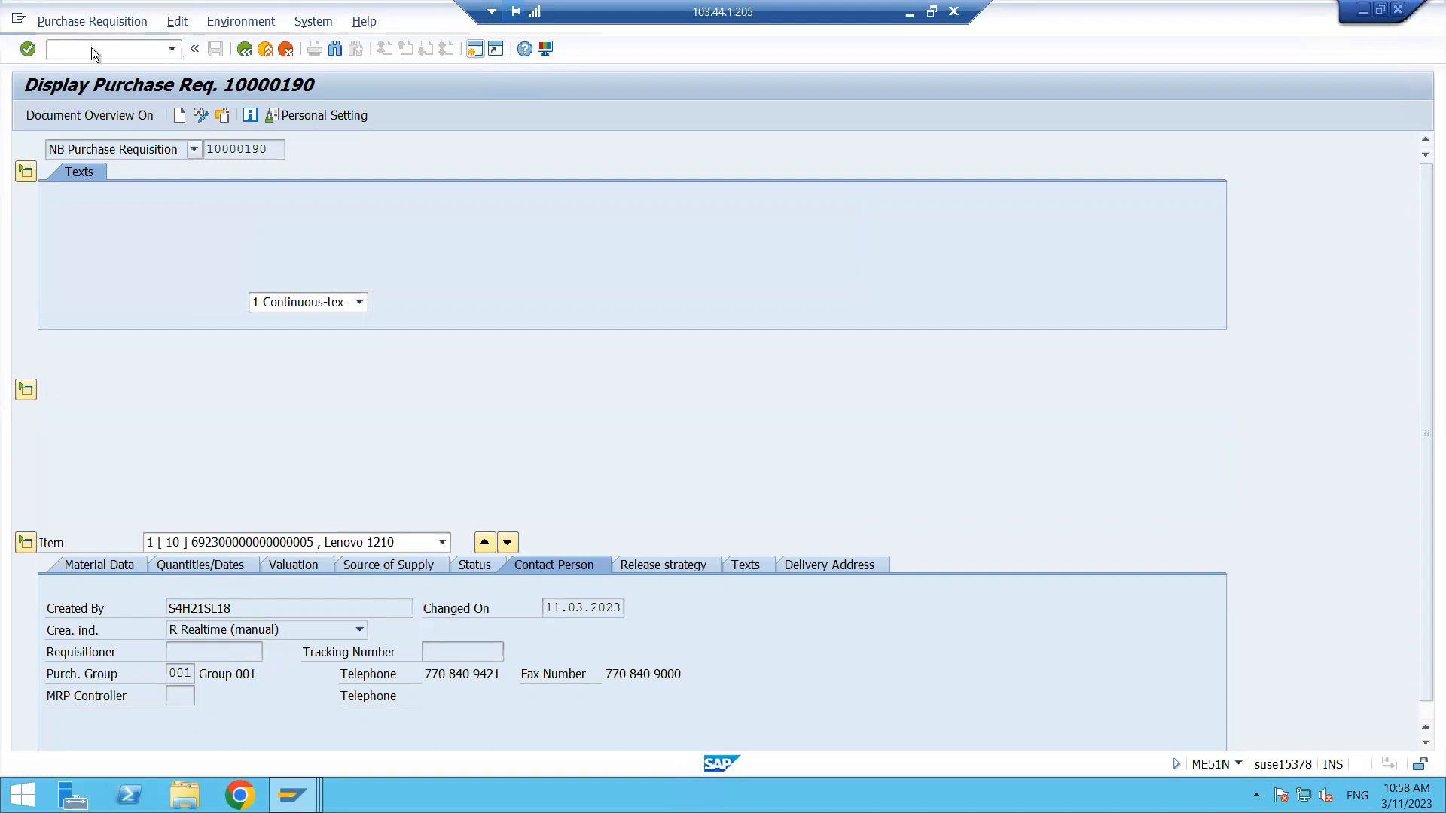
pyautogui.press('Return')
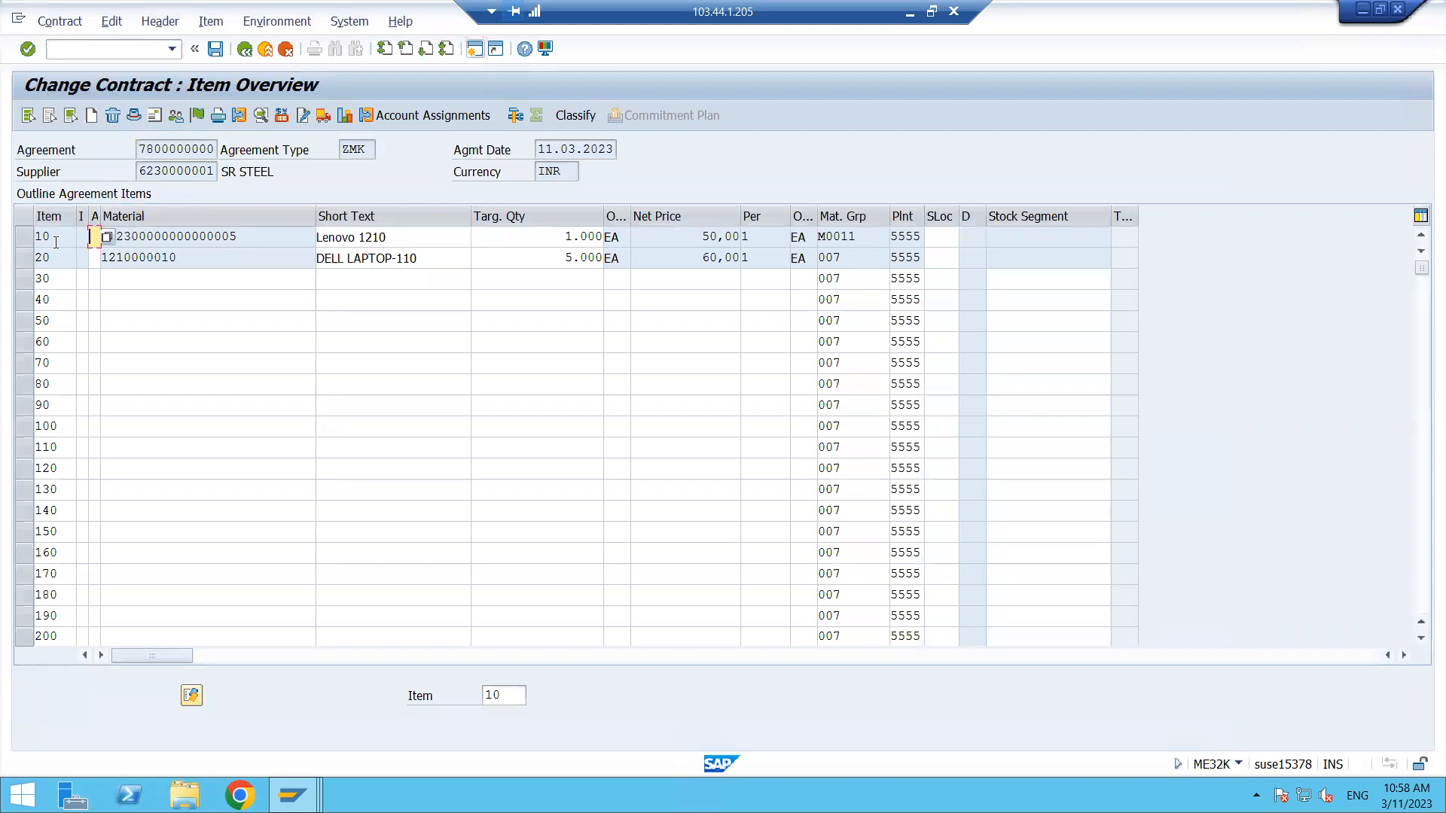
pyautogui.click(434, 237)
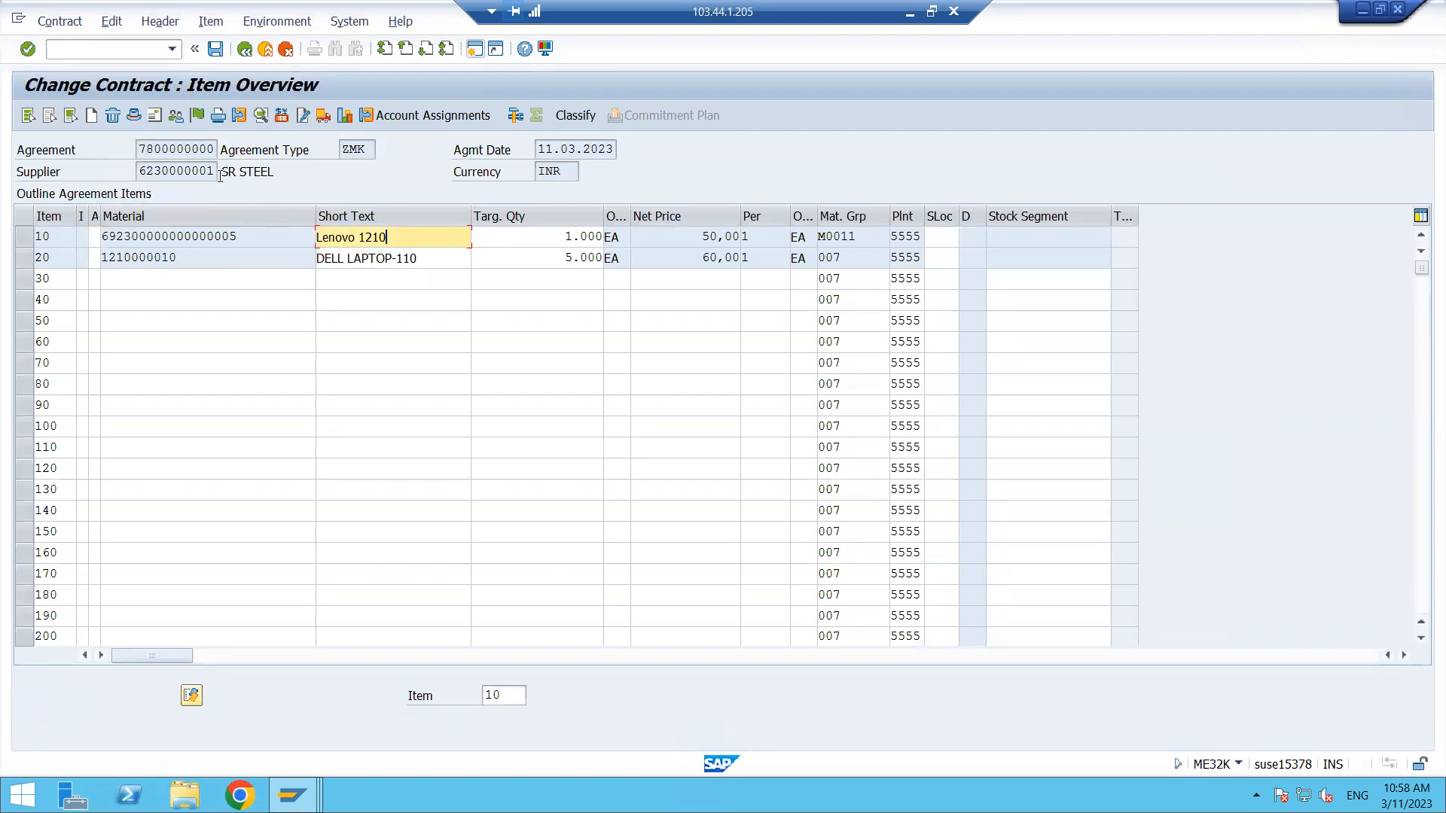
pyautogui.hotkey('alt', 'Tab')
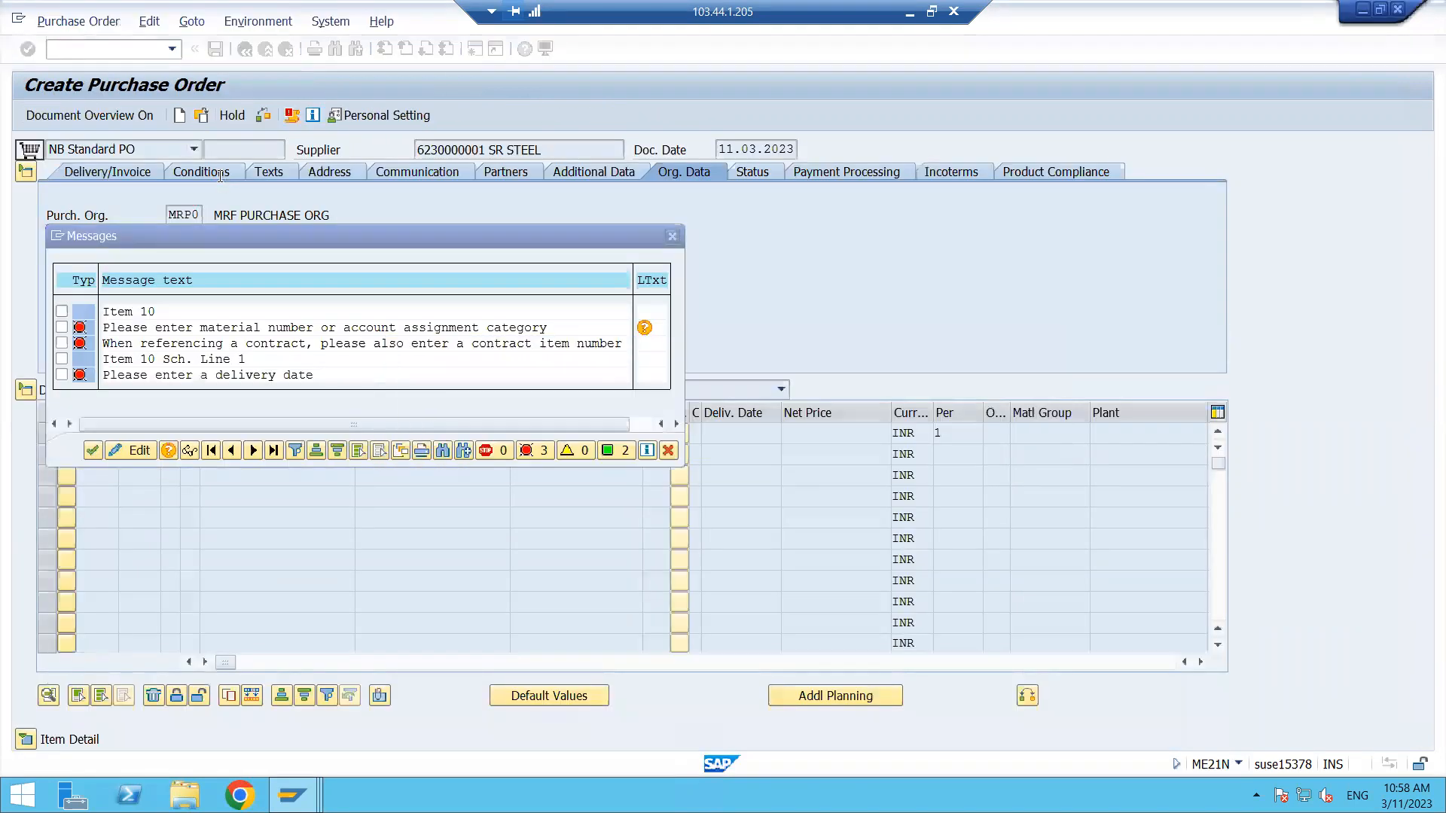
pyautogui.hotkey('alt', 'Tab')
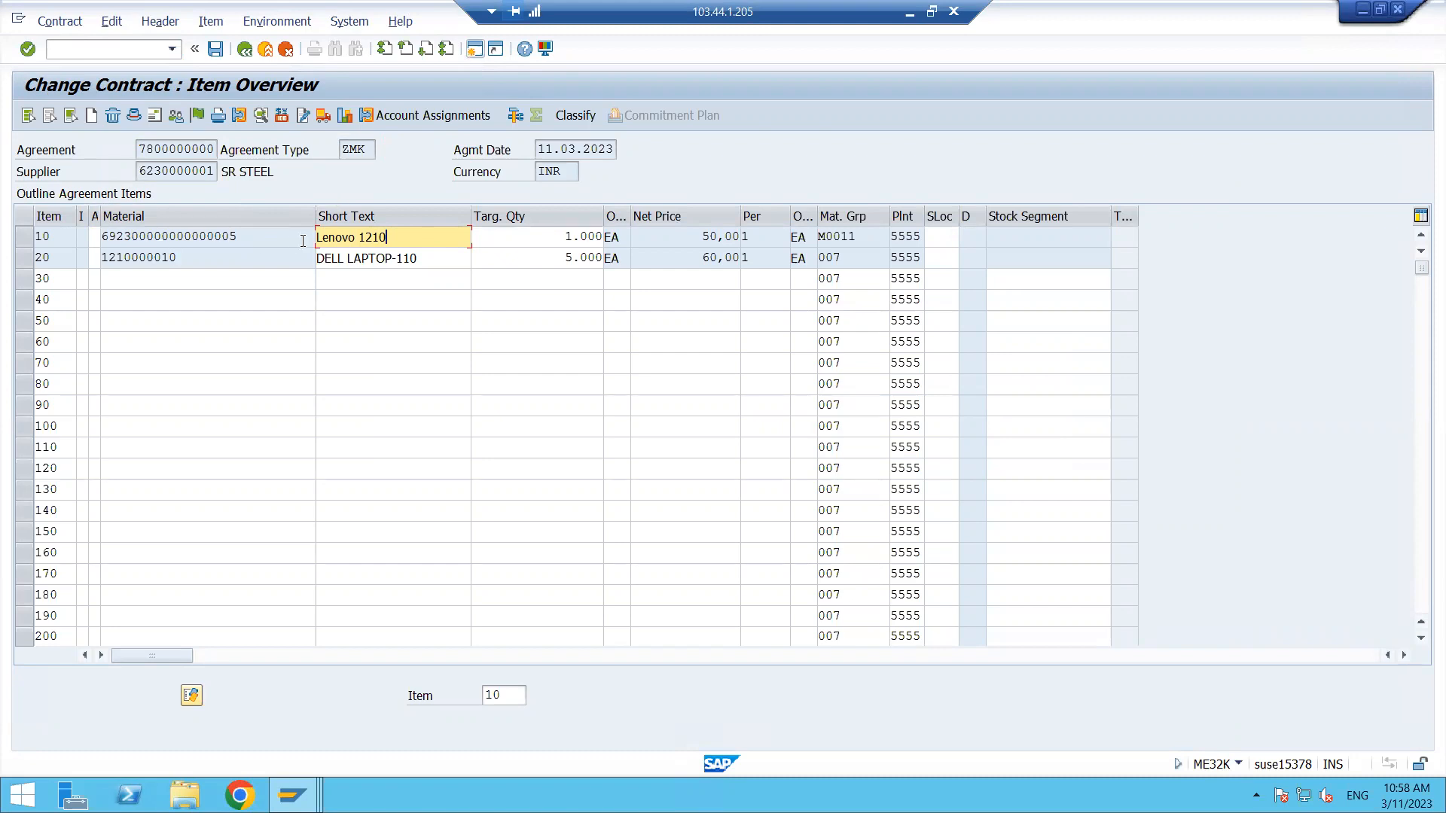
# - Enter contract item 10 as the outline agreement item reference for purchase order item 10
pyautogui.click(291, 794)
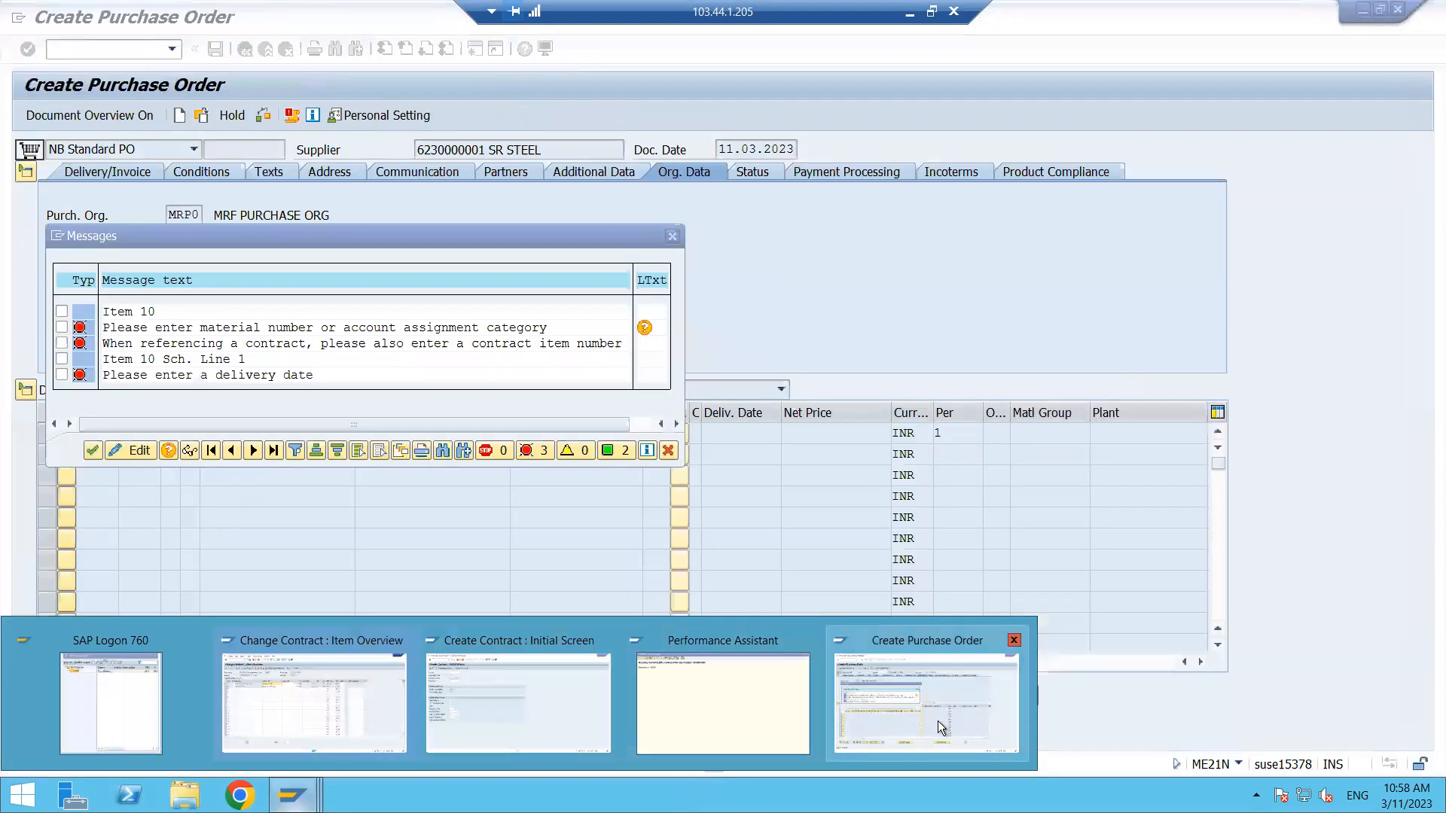
pyautogui.click(937, 720)
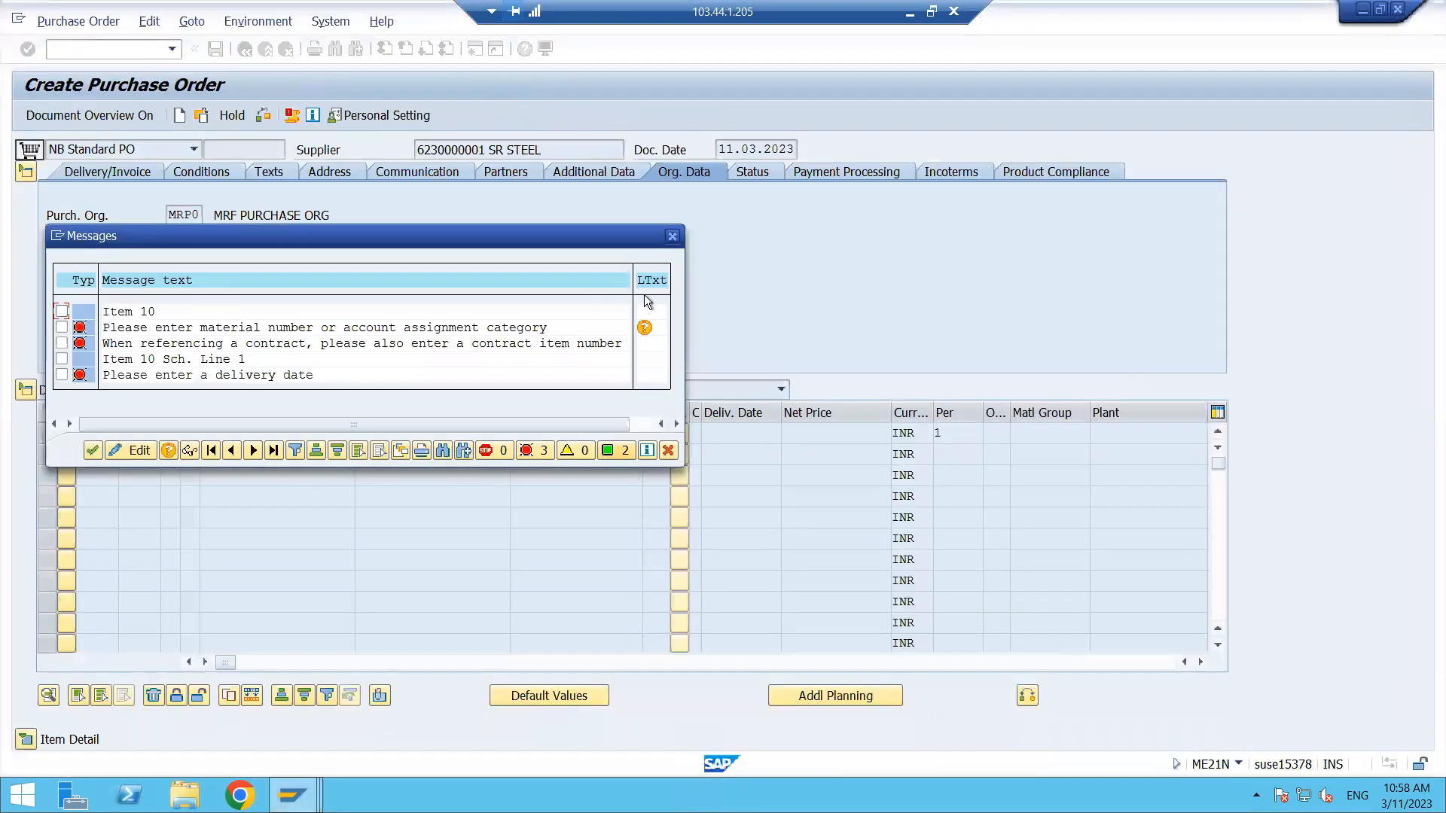
pyautogui.click(672, 237)
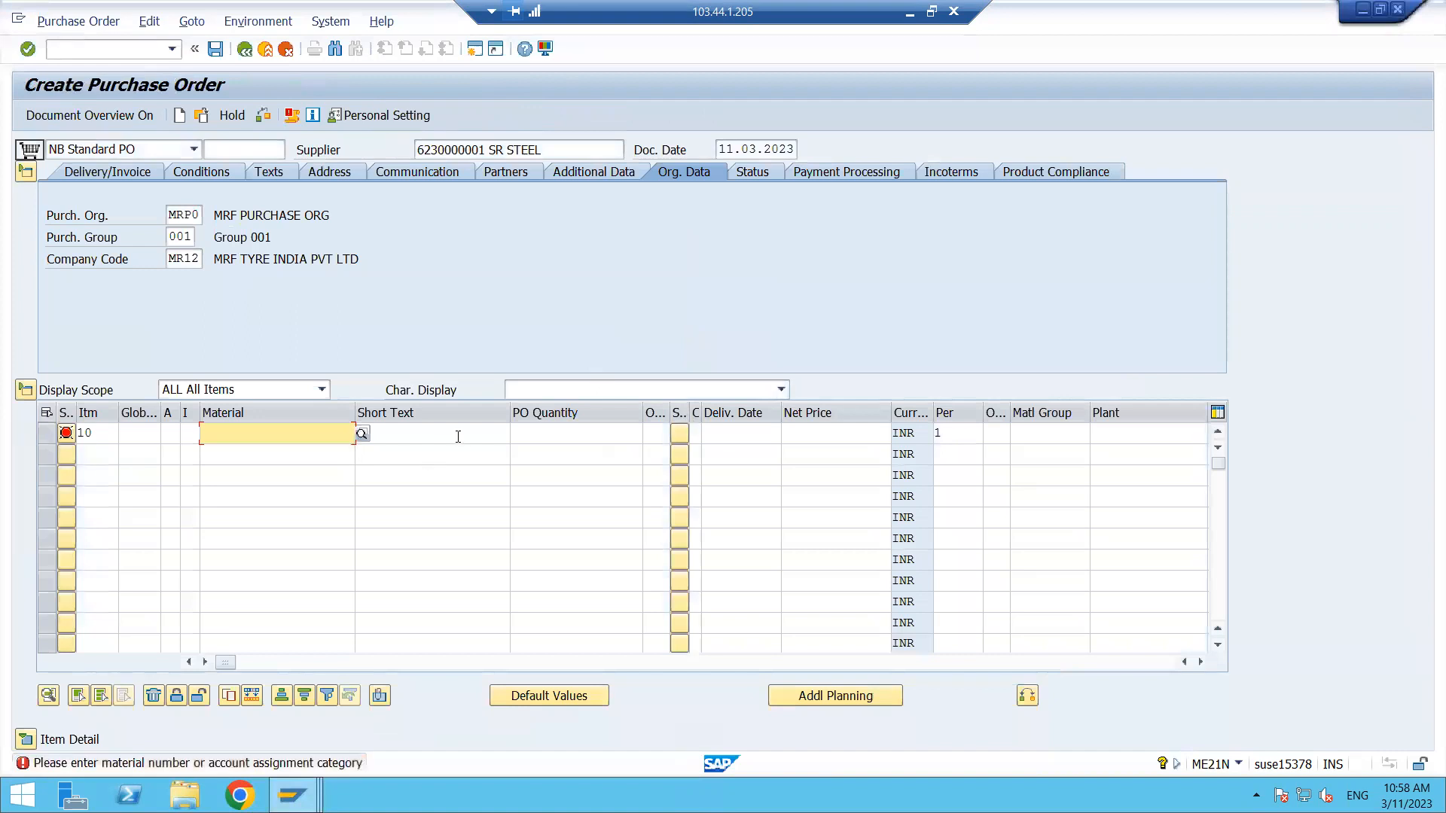
pyautogui.press('Tab')
pyautogui.press('Tab')
pyautogui.press('Tab')
pyautogui.press('Tab')
pyautogui.press('Tab')
pyautogui.press('Tab')
pyautogui.press('Tab')
pyautogui.press('Tab')
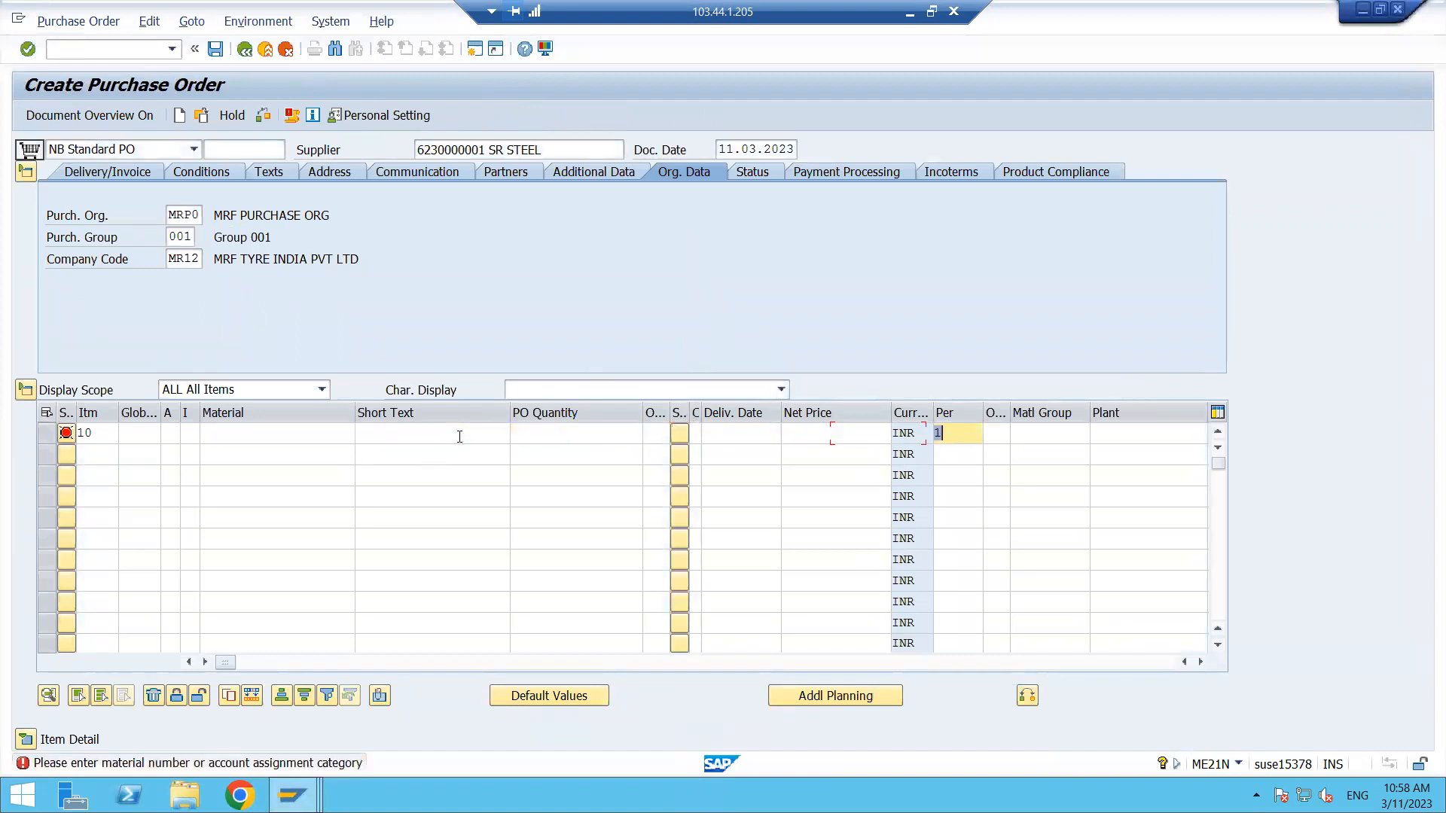
pyautogui.press('Tab')
pyautogui.press('Tab')
pyautogui.press('Tab')
pyautogui.press('Tab')
pyautogui.press('Tab')
pyautogui.press('Tab')
pyautogui.press('Tab')
pyautogui.press('Tab')
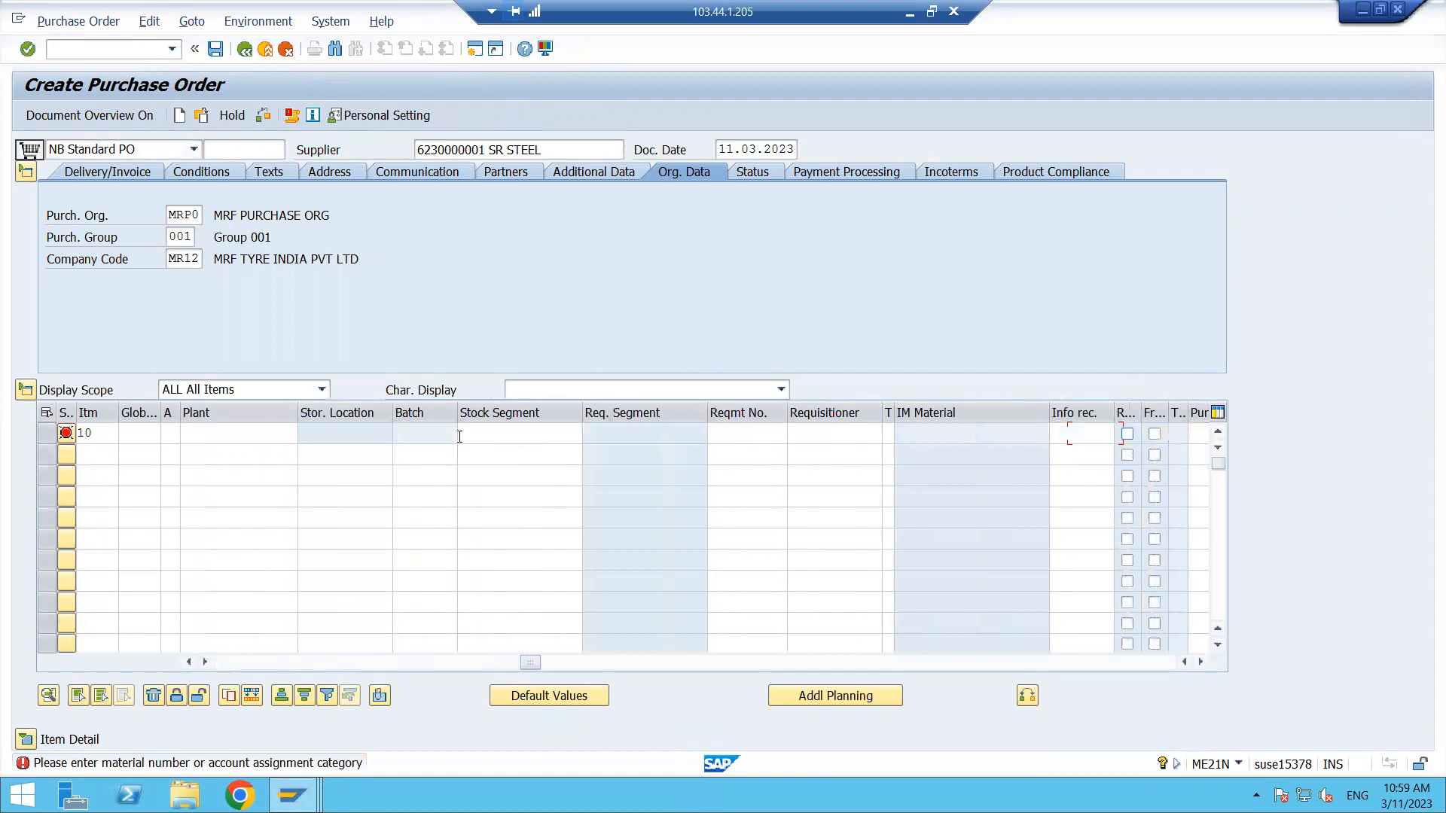
pyautogui.press('Tab')
pyautogui.press('Tab')
pyautogui.press('Tab')
pyautogui.press('Tab')
pyautogui.press('Tab')
pyautogui.press('Tab')
pyautogui.press('Tab')
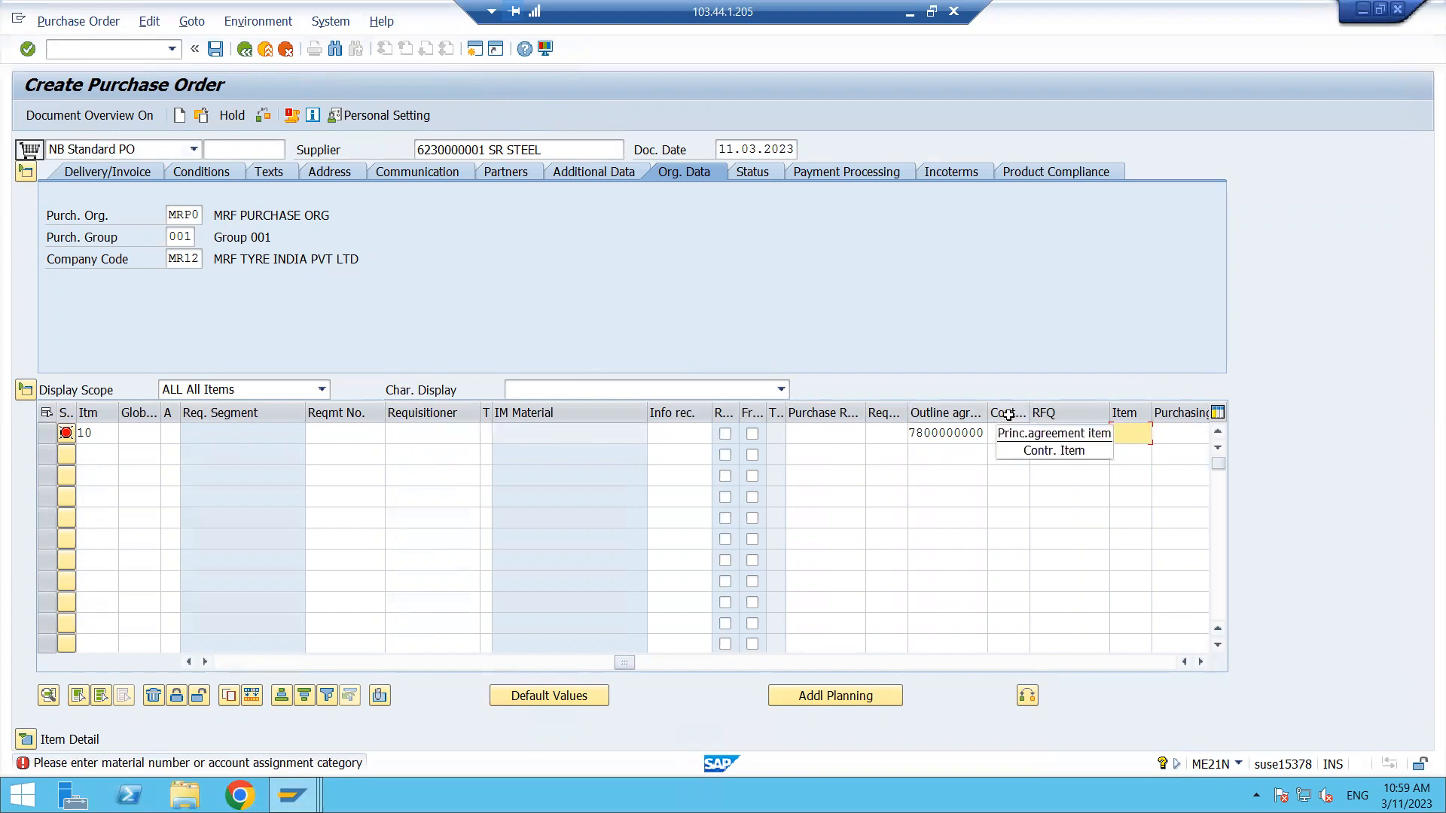
pyautogui.click(1012, 433)
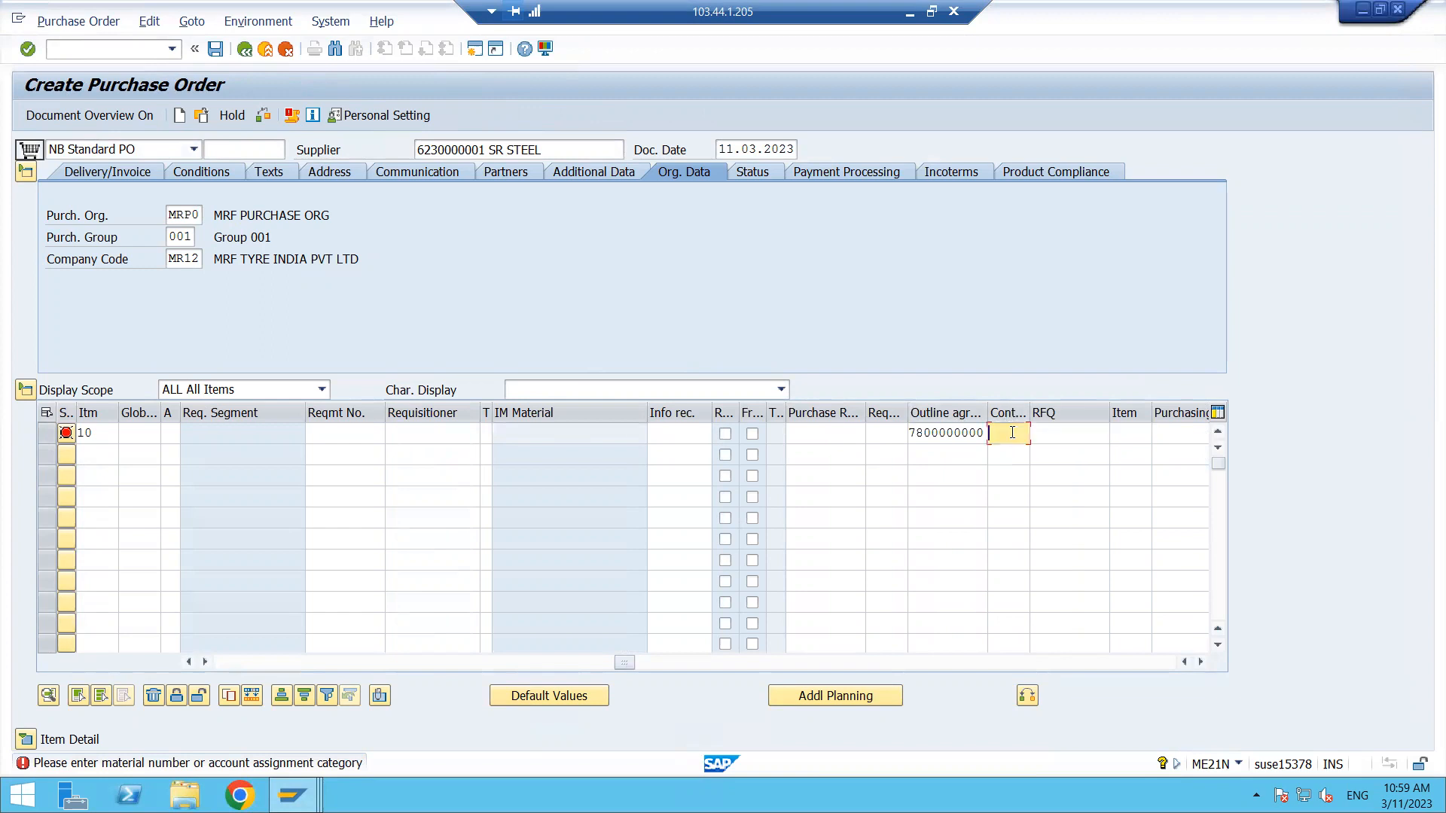
pyautogui.write('10')
pyautogui.press('Return')
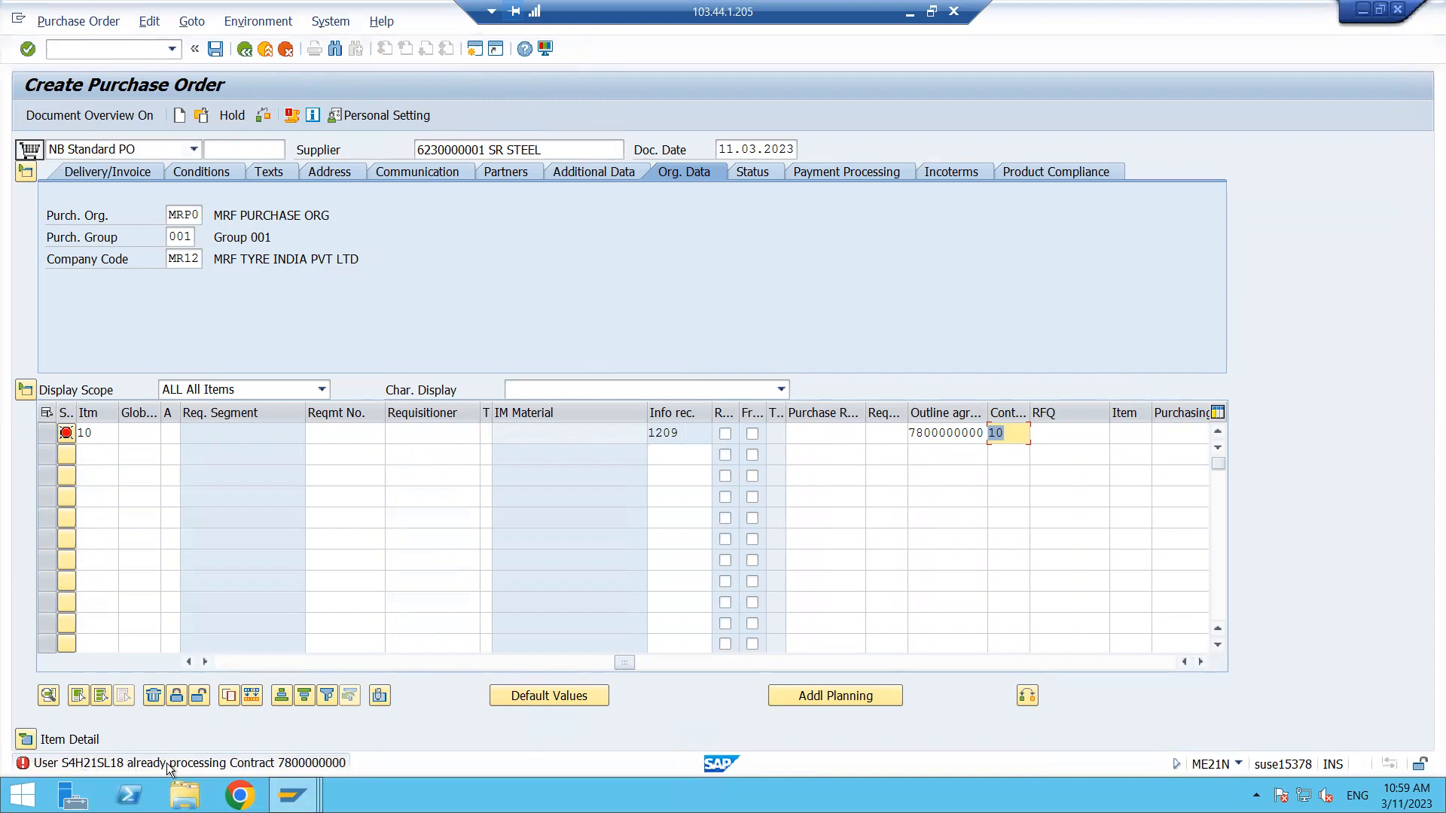
# - Exit the open contract change session to release its lock, and re-confirm the purchase order item
pyautogui.moveTo(292, 795)
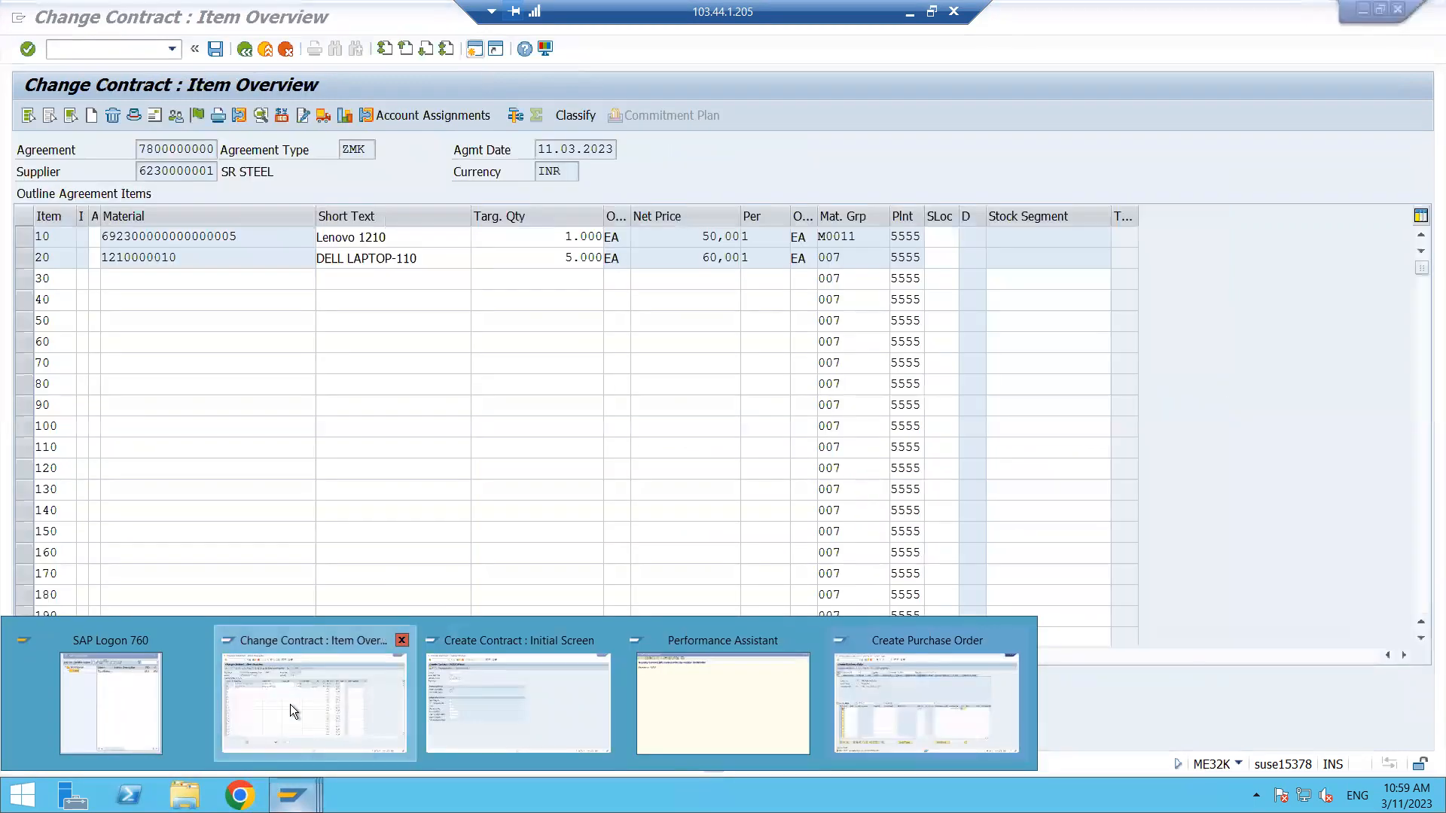
pyautogui.click(290, 704)
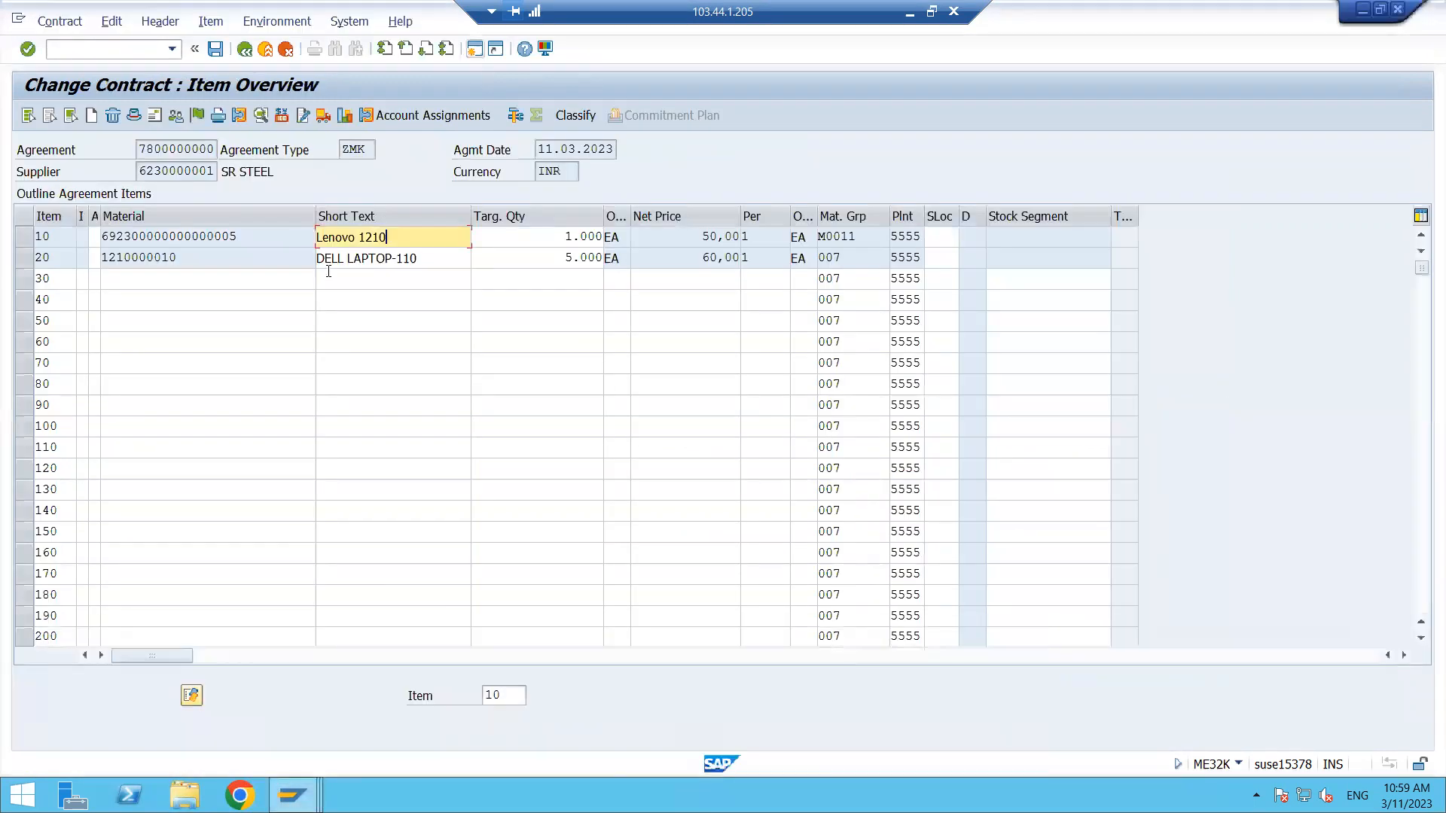
pyautogui.click(260, 52)
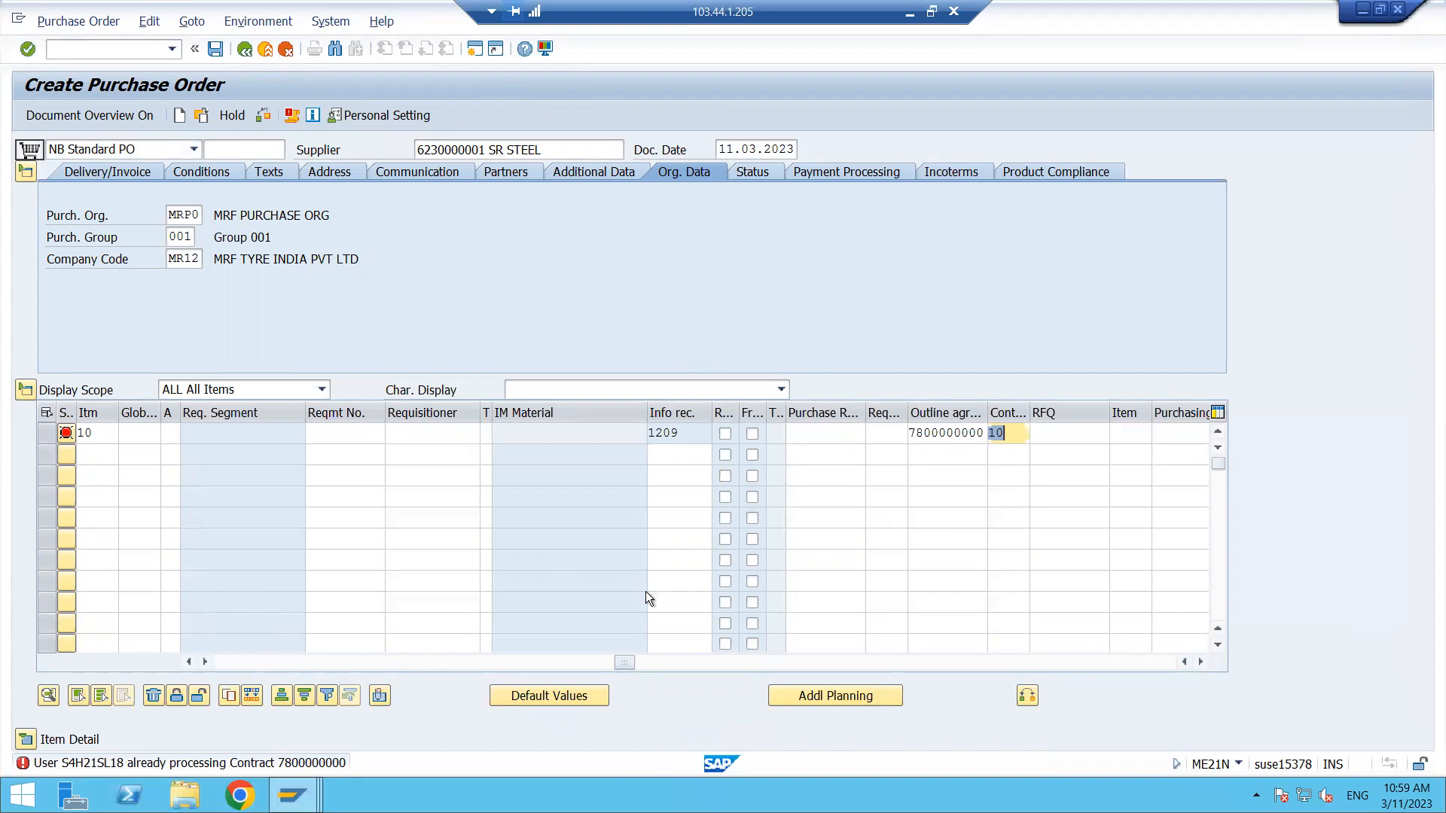
pyautogui.press('Return')
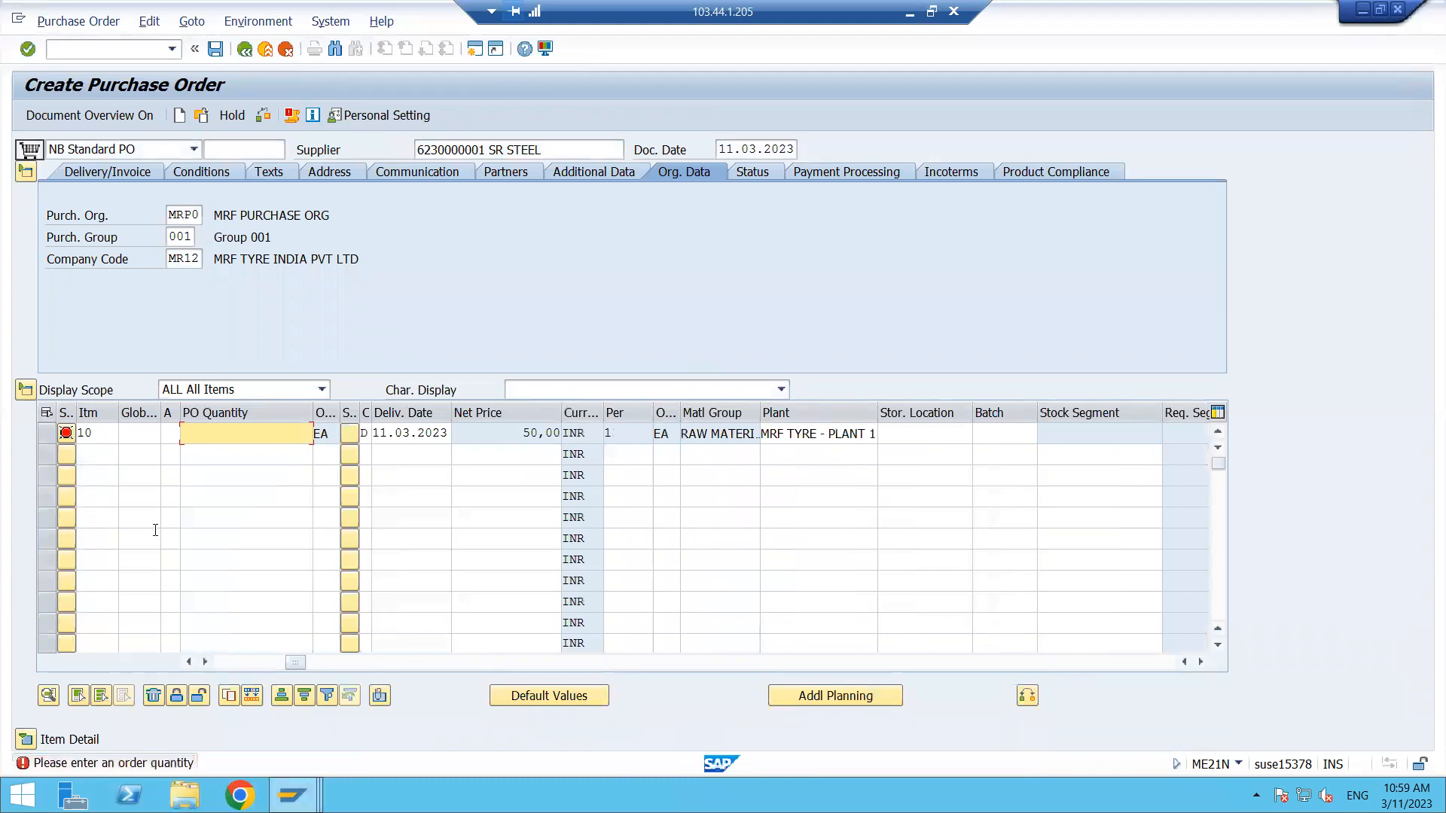
# - Open item 10's details and set its PO quantity to 100
pyautogui.doubleClick(107, 434)
pyautogui.press('Tab')
pyautogui.press('Tab')
pyautogui.press('Tab')
pyautogui.press('Tab')
pyautogui.press('Tab')
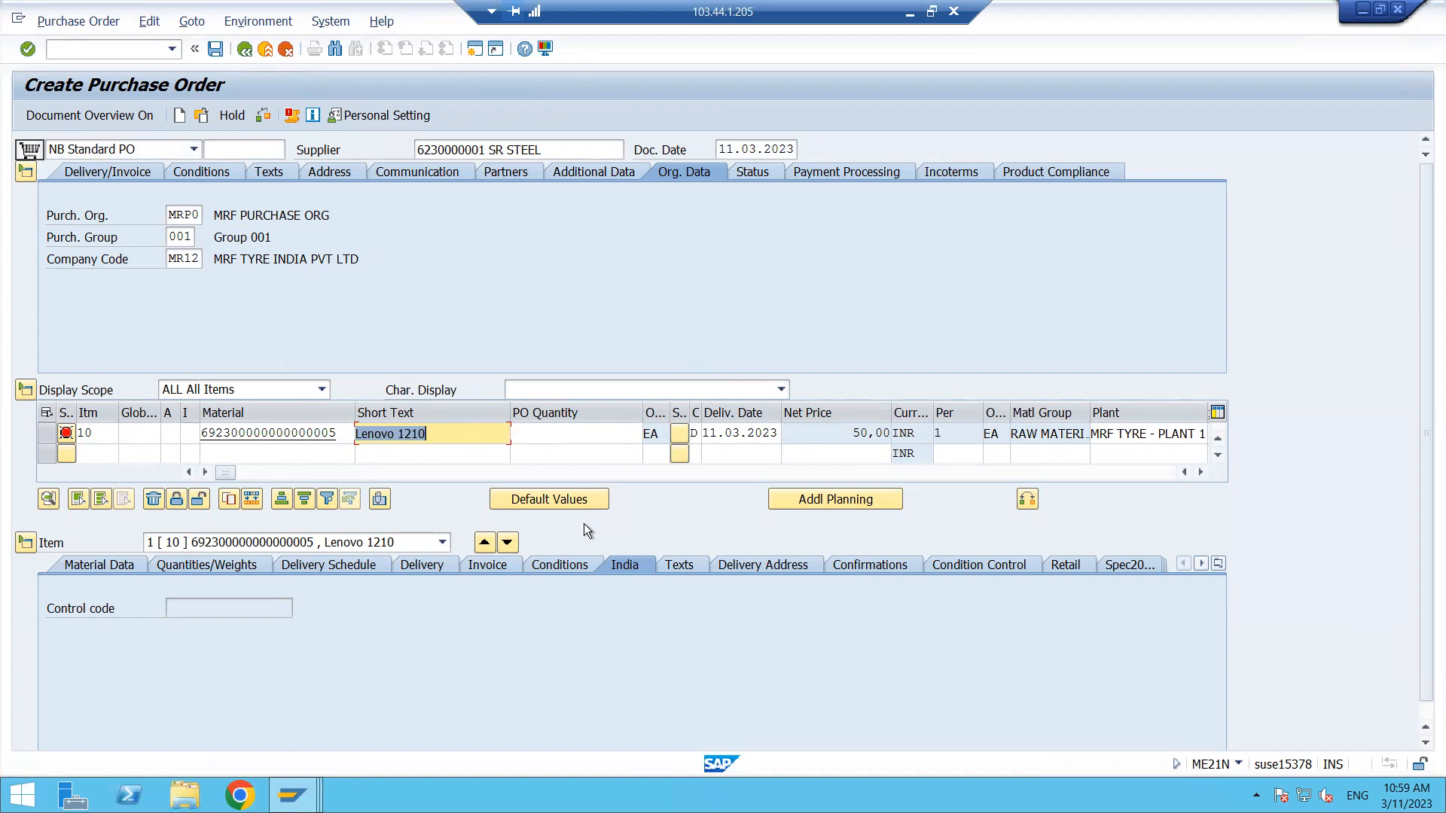
pyautogui.click(562, 433)
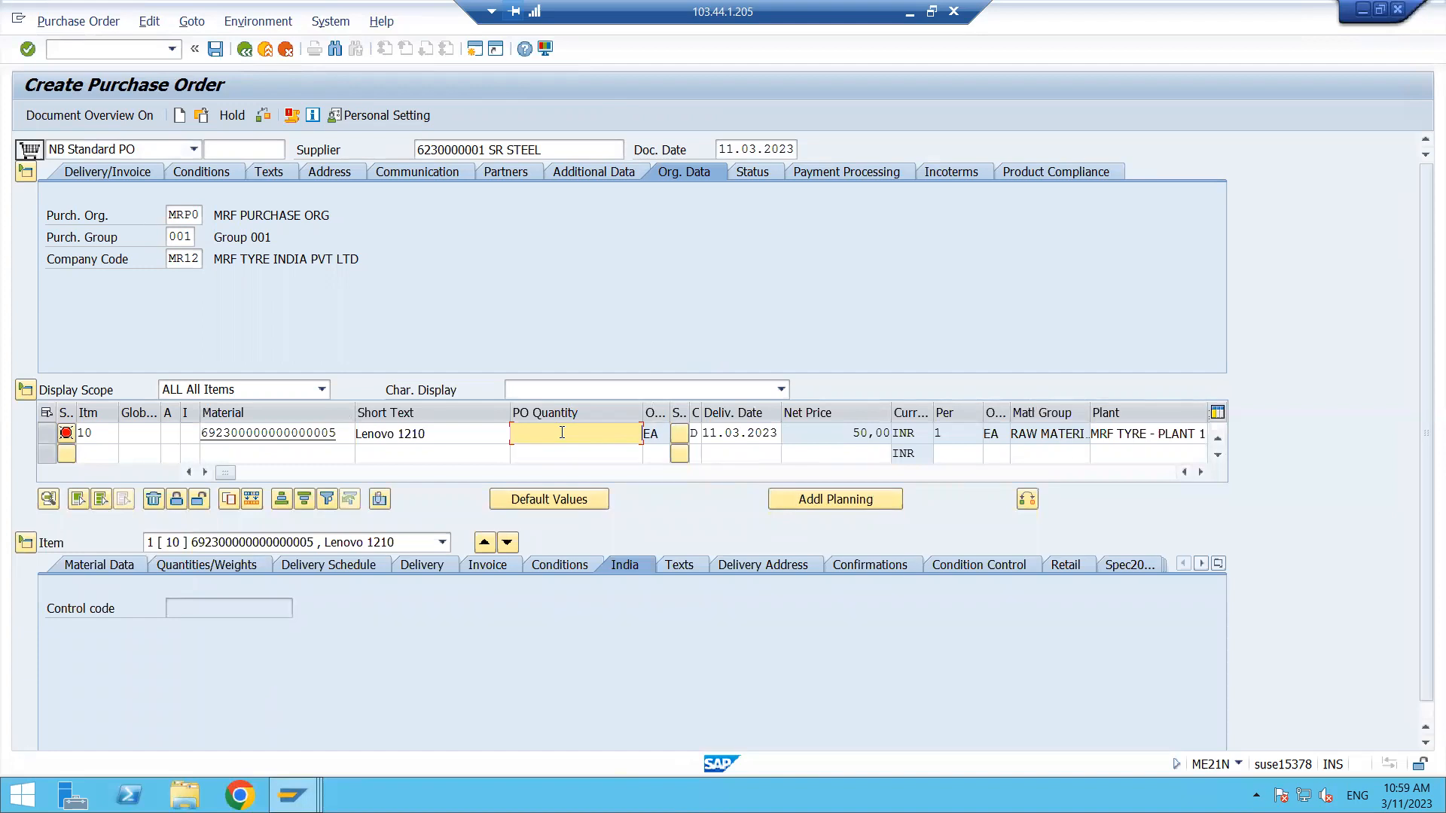
pyautogui.write('100')
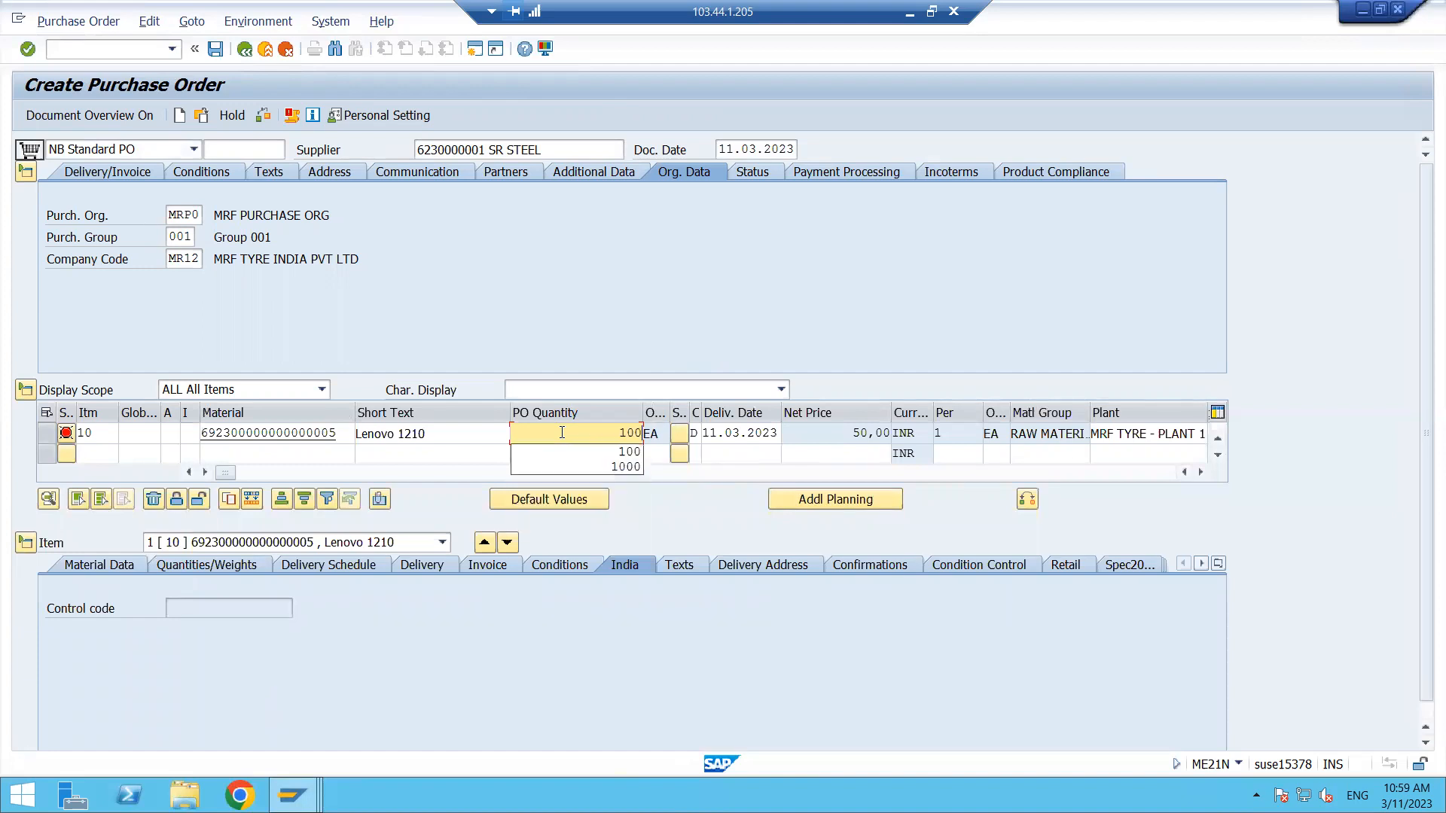
# - Set item 10's delivery date to 06.04.2023 using the calendar
pyautogui.click(716, 433)
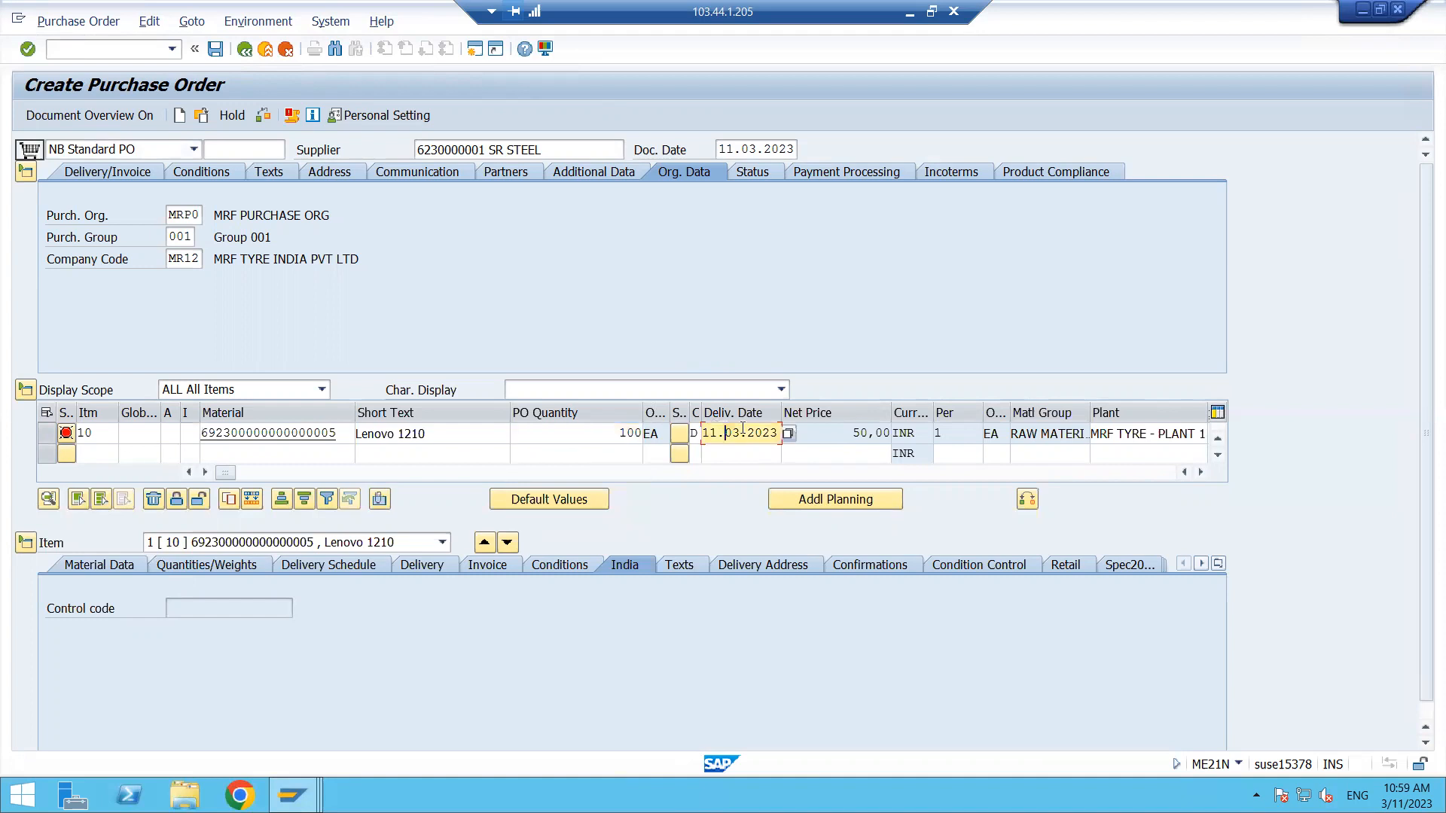
pyautogui.click(787, 435)
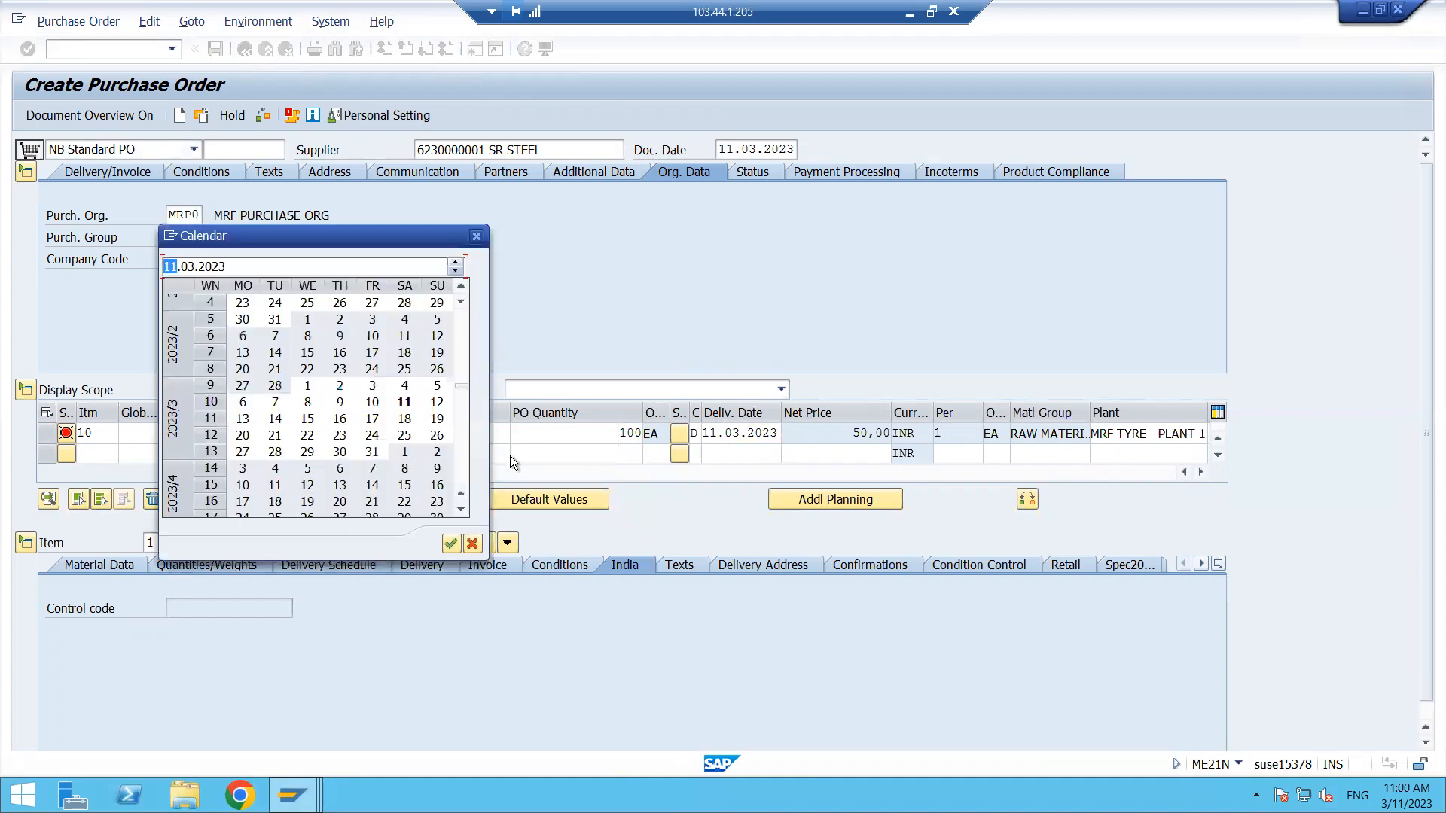
pyautogui.doubleClick(341, 468)
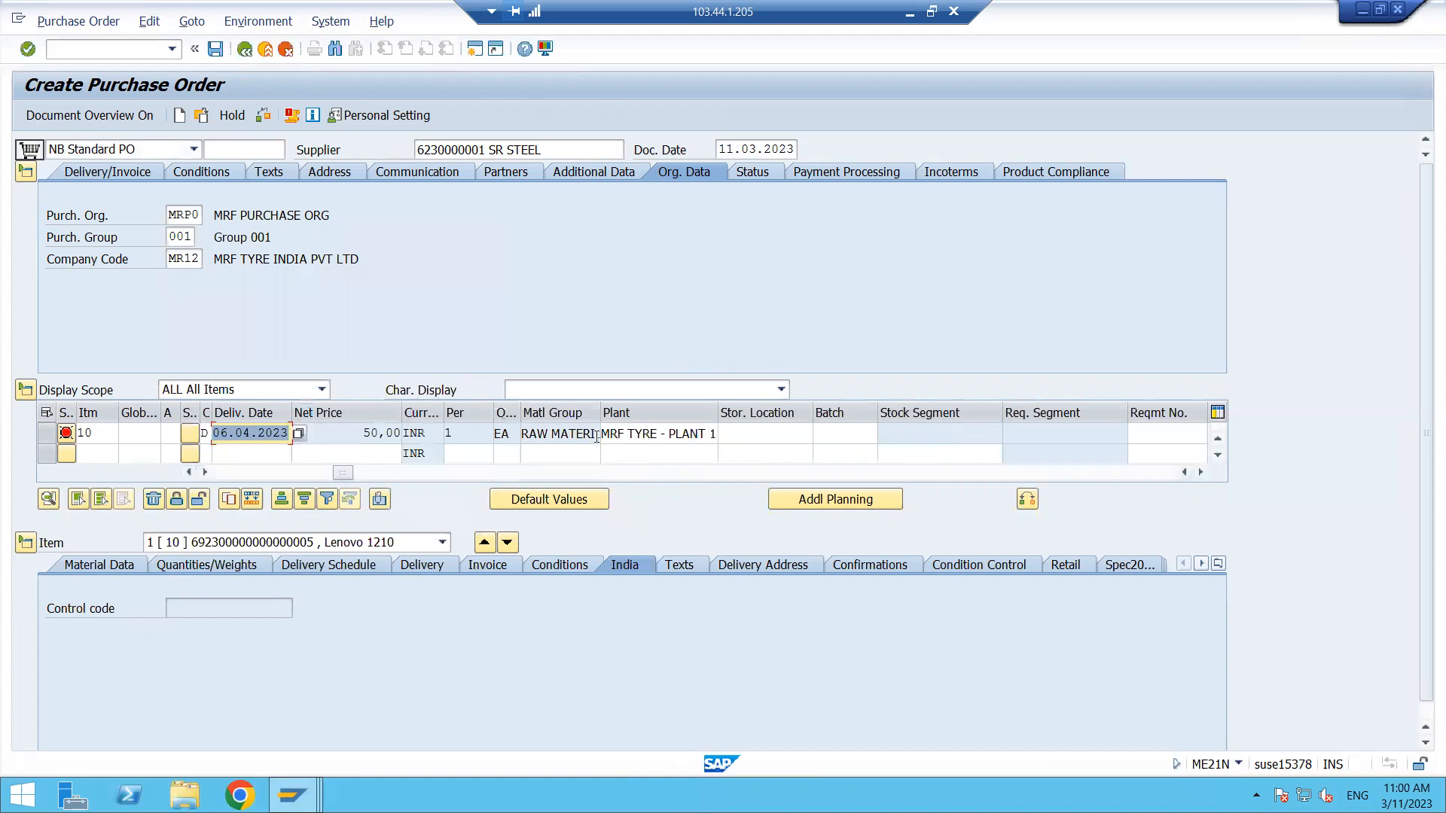
pyautogui.press('Return')
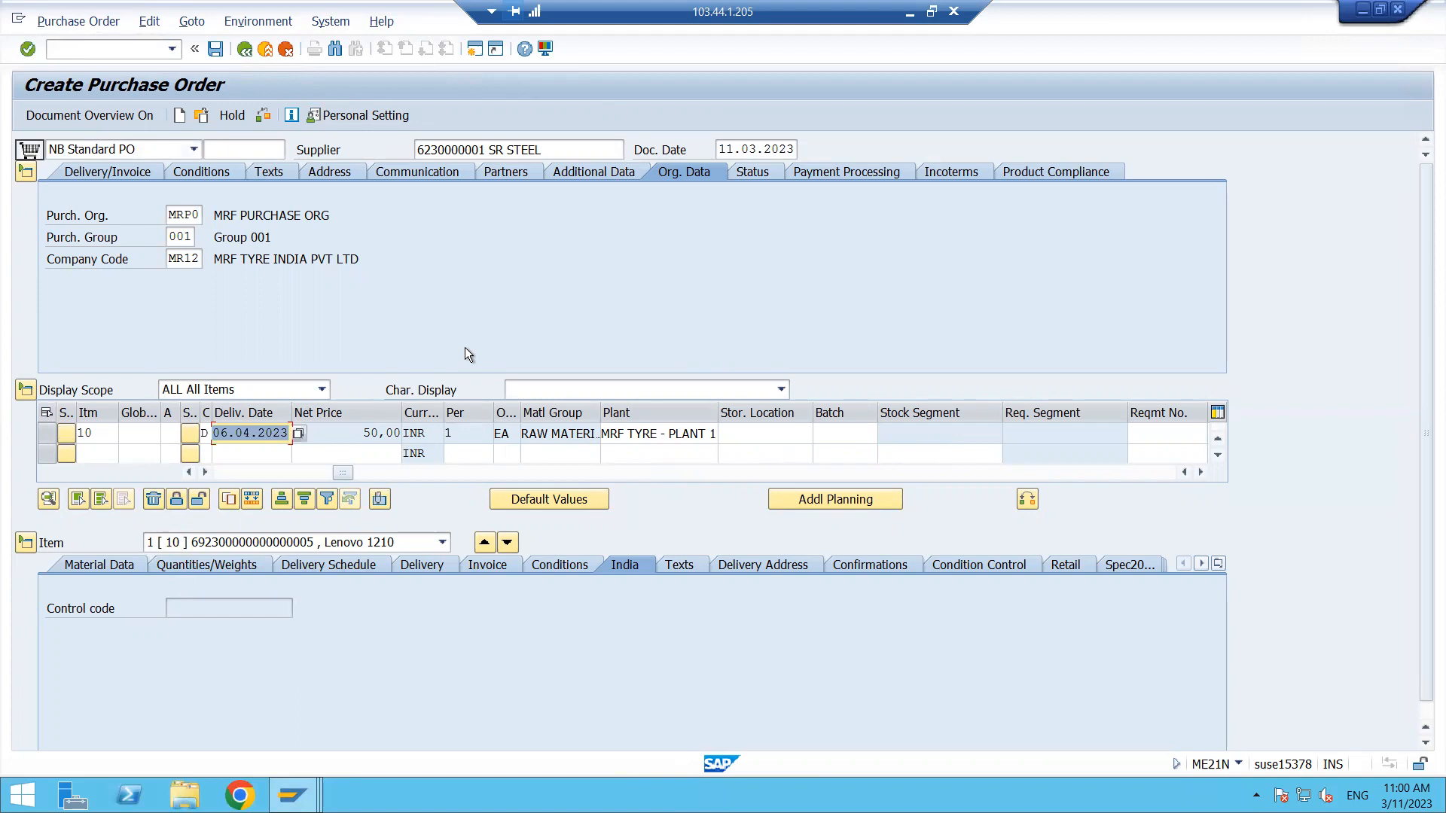
# - Check item 10's outline agreement and contract item reference, then save the purchase order
pyautogui.click(105, 430)
pyautogui.press('Tab')
pyautogui.press('Tab')
pyautogui.press('Tab')
pyautogui.press('Tab')
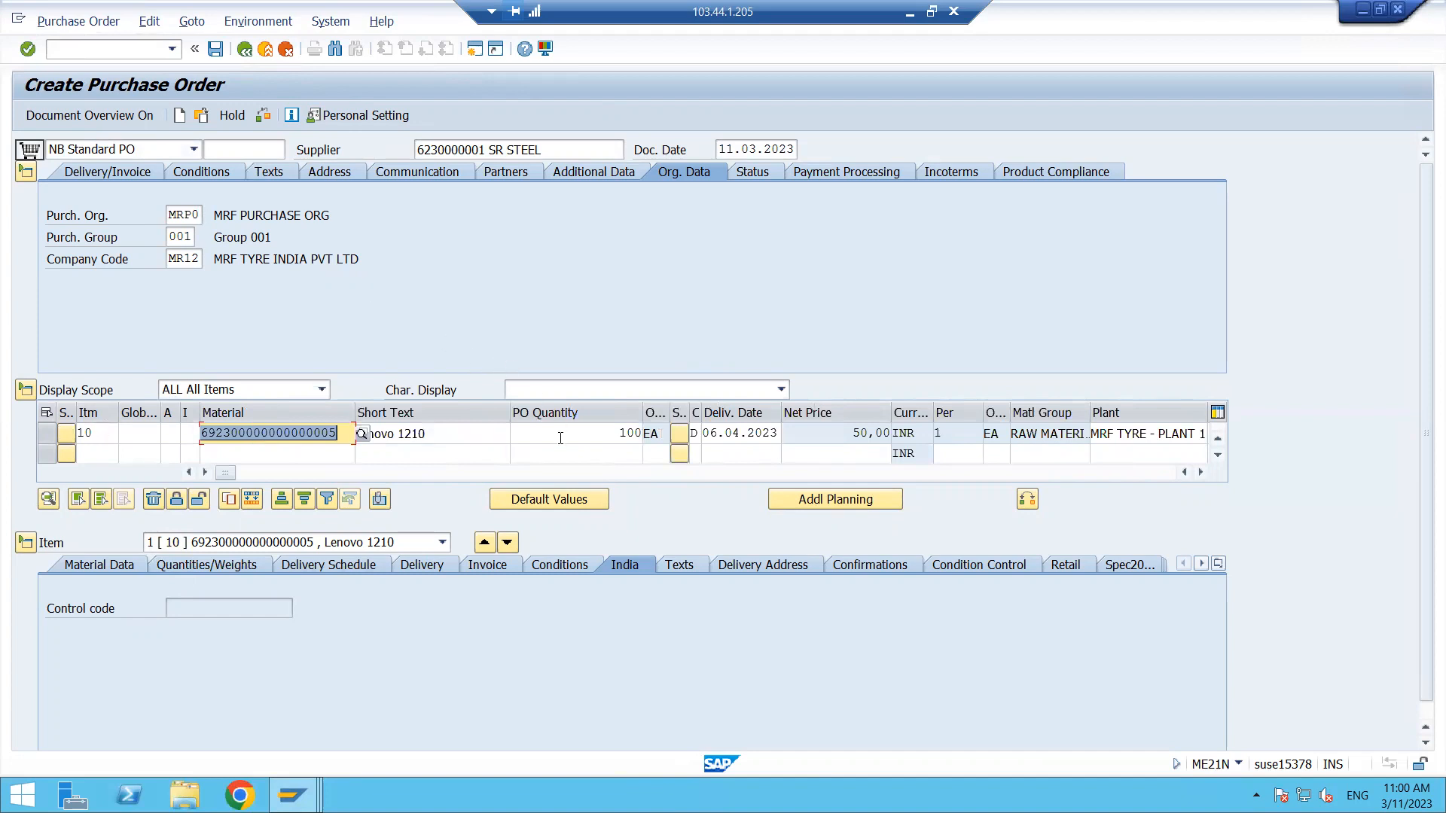
pyautogui.press('Tab')
pyautogui.press('Tab')
pyautogui.press('Tab')
pyautogui.press('Tab')
pyautogui.press('Tab')
pyautogui.press('Tab')
pyautogui.press('Tab')
pyautogui.press('Tab')
pyautogui.press('Tab')
pyautogui.press('Tab')
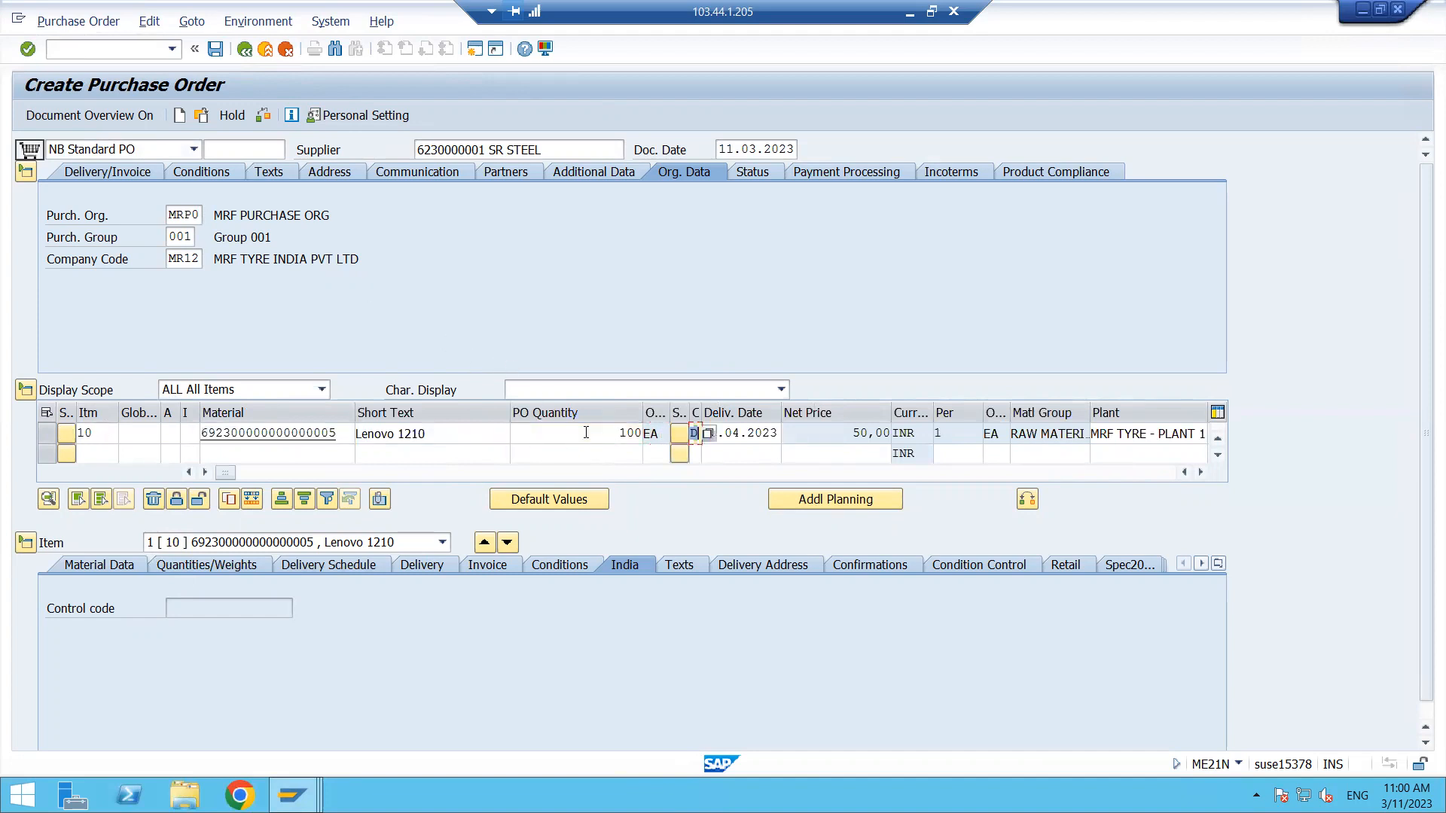
pyautogui.press('Tab')
pyautogui.press('Tab')
pyautogui.press('Tab')
pyautogui.press('Tab')
pyautogui.press('Tab')
pyautogui.press('Tab')
pyautogui.press('Tab')
pyautogui.press('Tab')
pyautogui.press('Tab')
pyautogui.press('Tab')
pyautogui.press('Tab')
pyautogui.press('Tab')
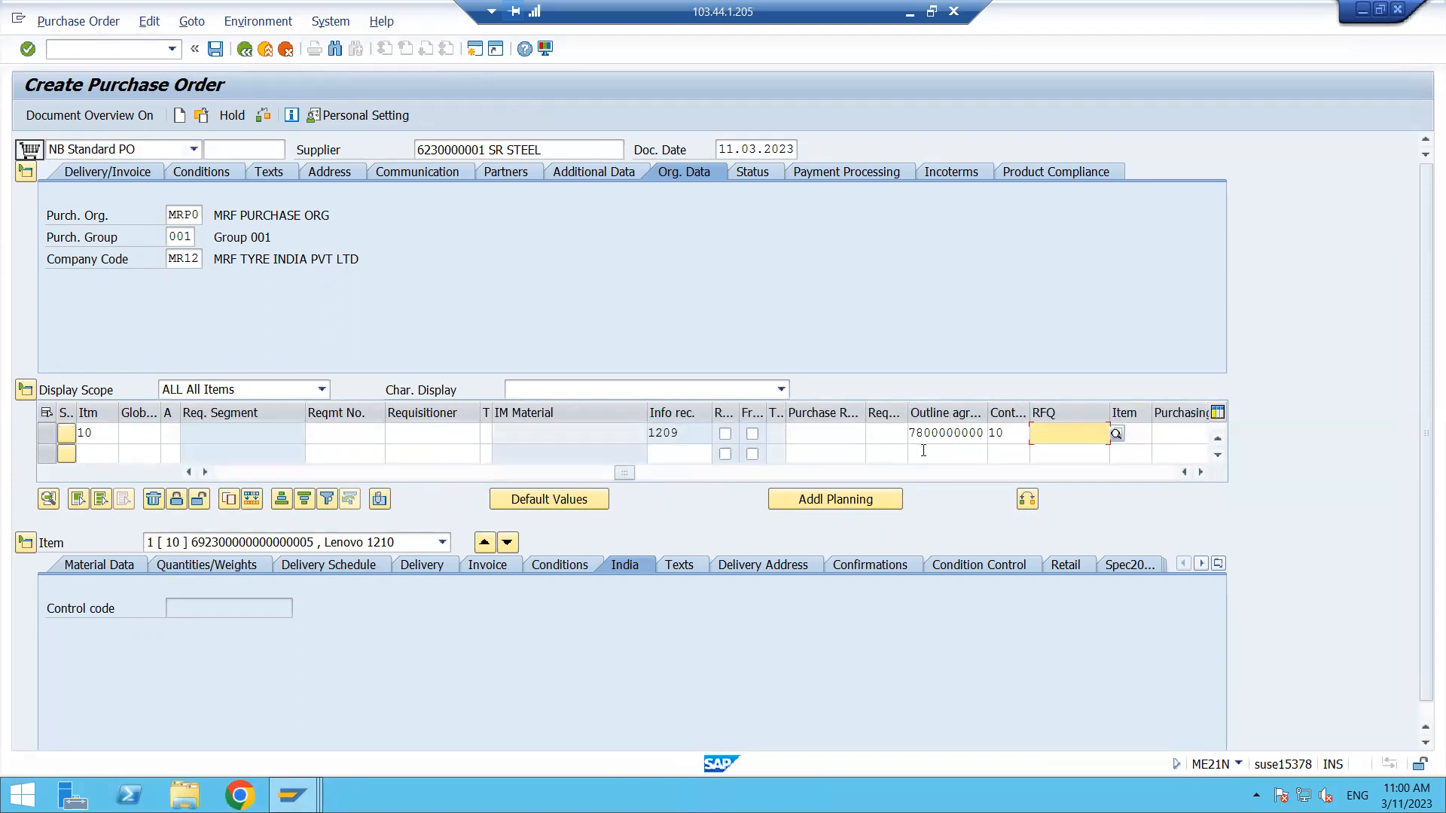
pyautogui.click(218, 49)
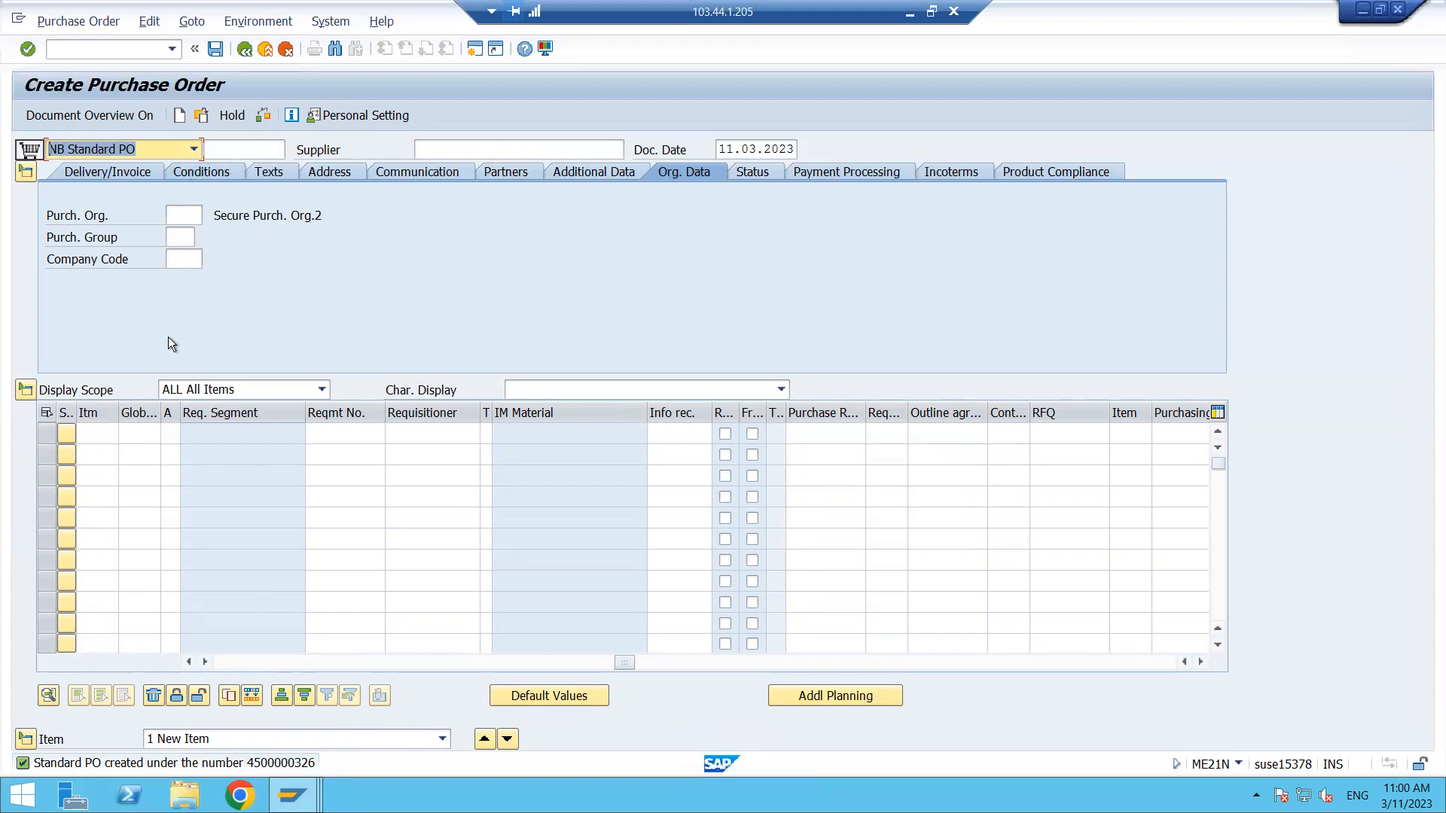
pyautogui.click(117, 49)
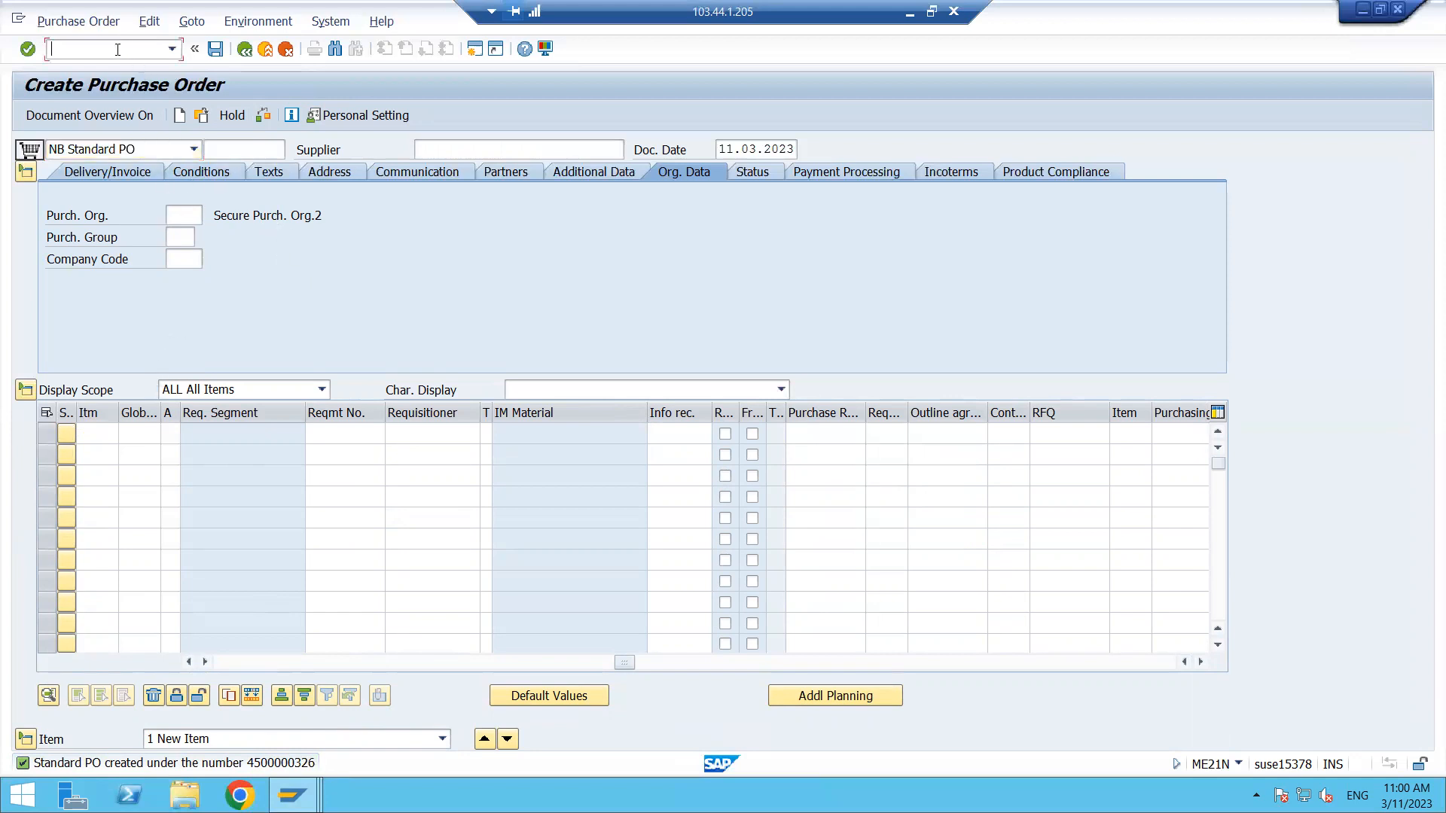
pyautogui.write('/nme21n')
pyautogui.press('Return')
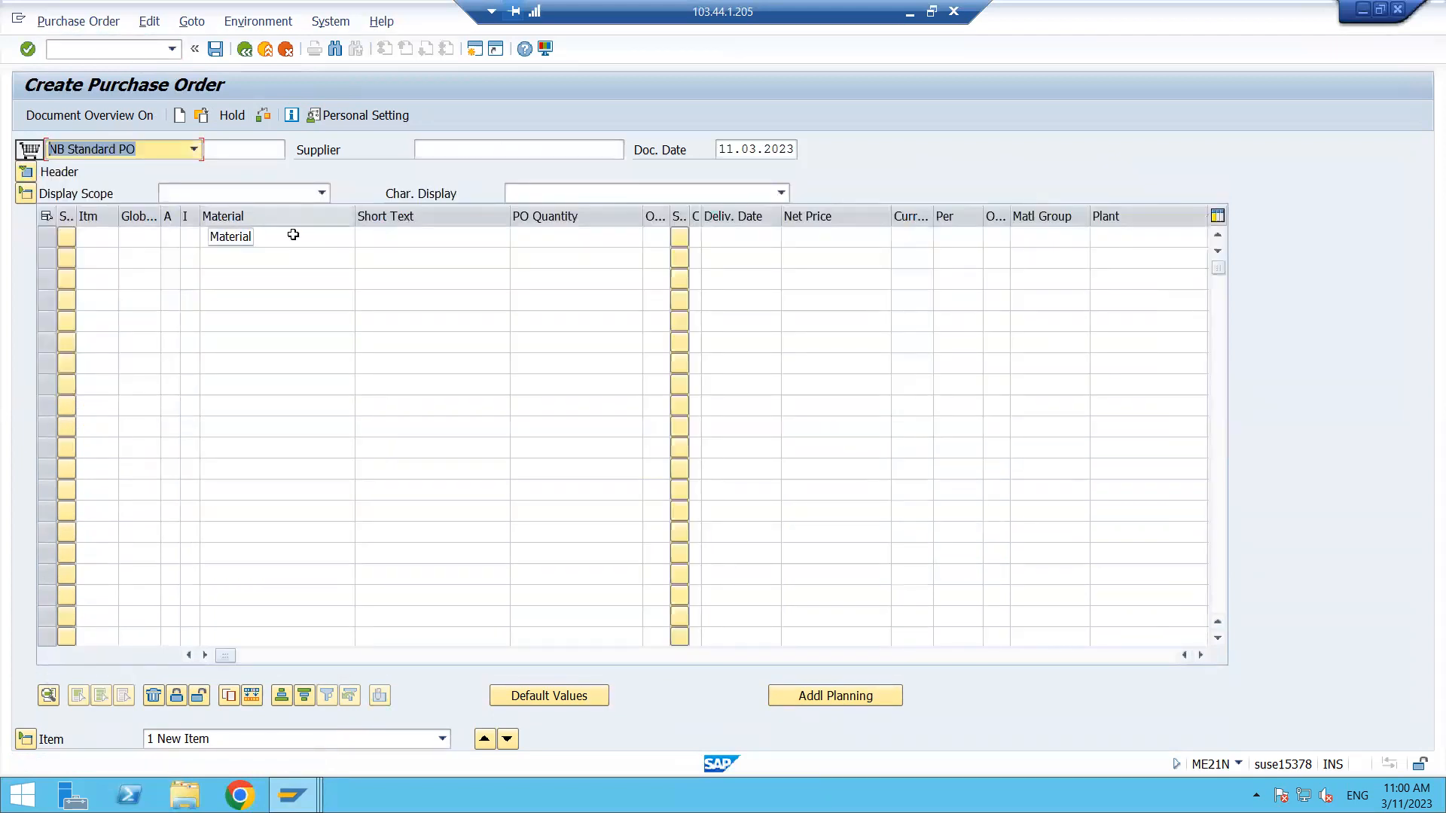
pyautogui.click(427, 239)
pyautogui.press('Tab')
pyautogui.press('Tab')
pyautogui.press('Tab')
pyautogui.press('Tab')
pyautogui.press('Tab')
pyautogui.press('Tab')
pyautogui.press('Tab')
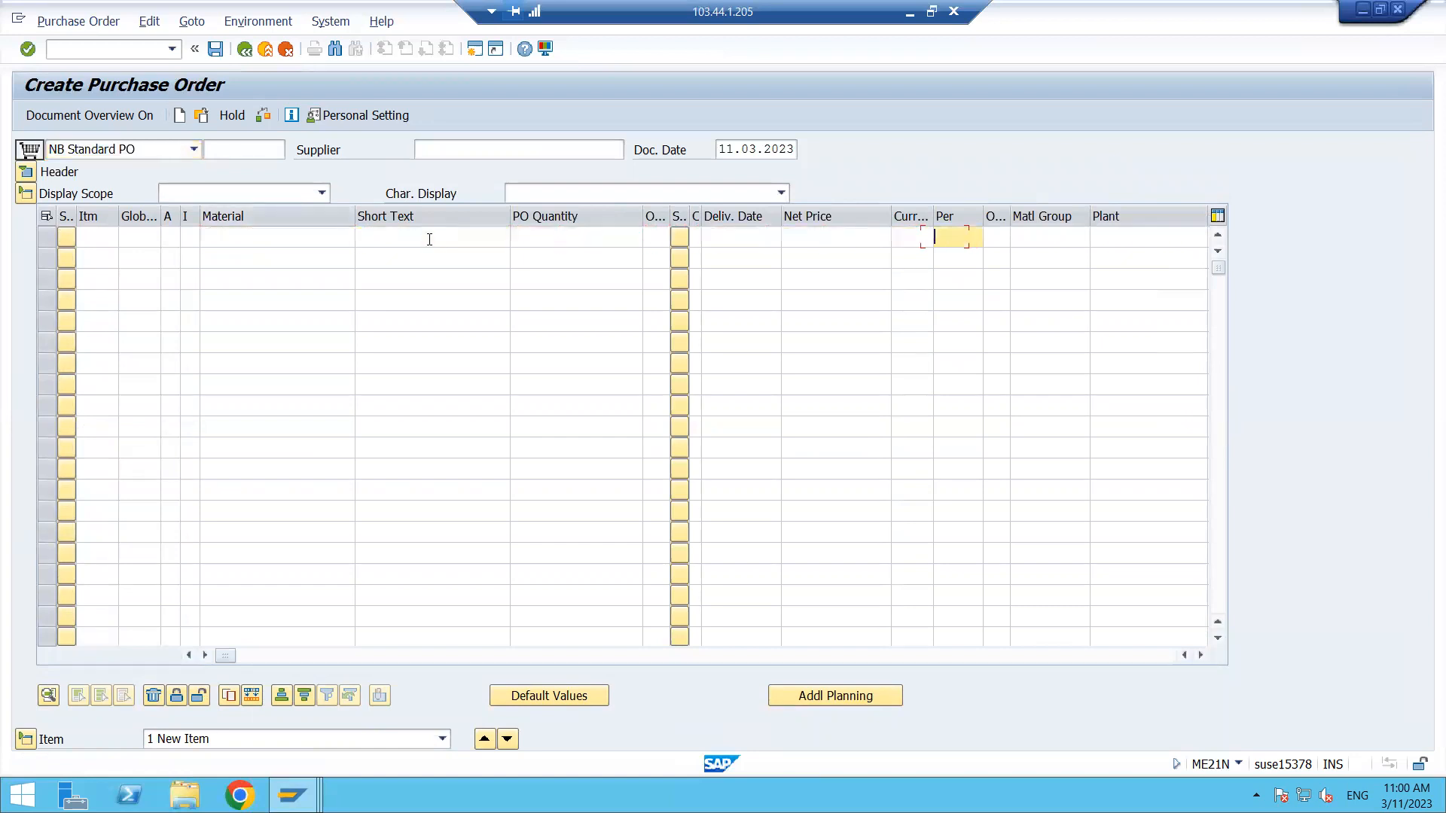
pyautogui.press('Tab')
pyautogui.press('Tab')
pyautogui.press('Tab')
pyautogui.press('Tab')
pyautogui.press('Tab')
pyautogui.press('Tab')
pyautogui.press('Tab')
pyautogui.press('Tab')
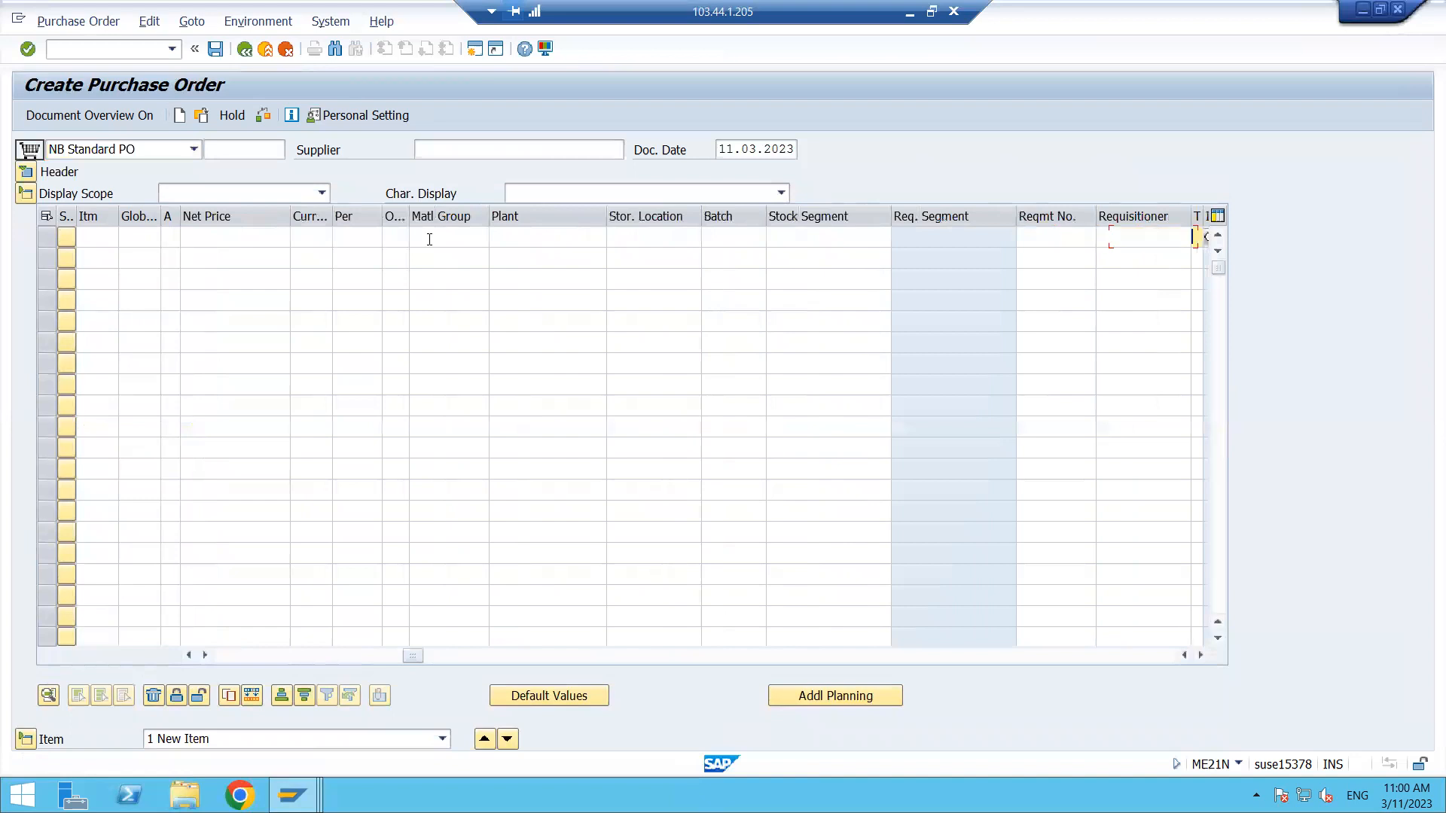
pyautogui.press('Tab')
pyautogui.press('Tab')
pyautogui.press('Tab')
pyautogui.press('Tab')
pyautogui.press('Tab')
pyautogui.press('Tab')
pyautogui.press('Tab')
pyautogui.press('Tab')
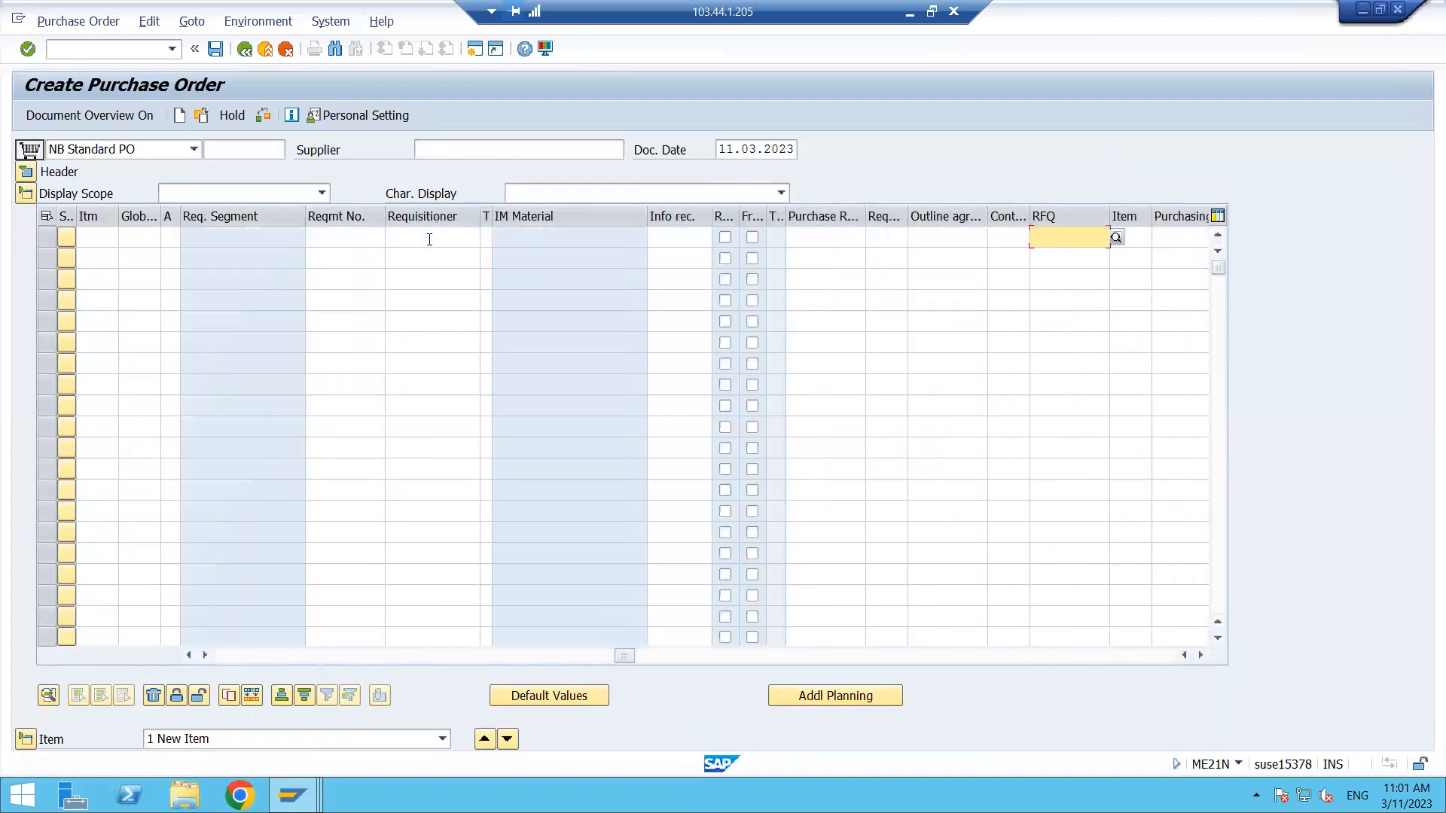
pyautogui.click(919, 241)
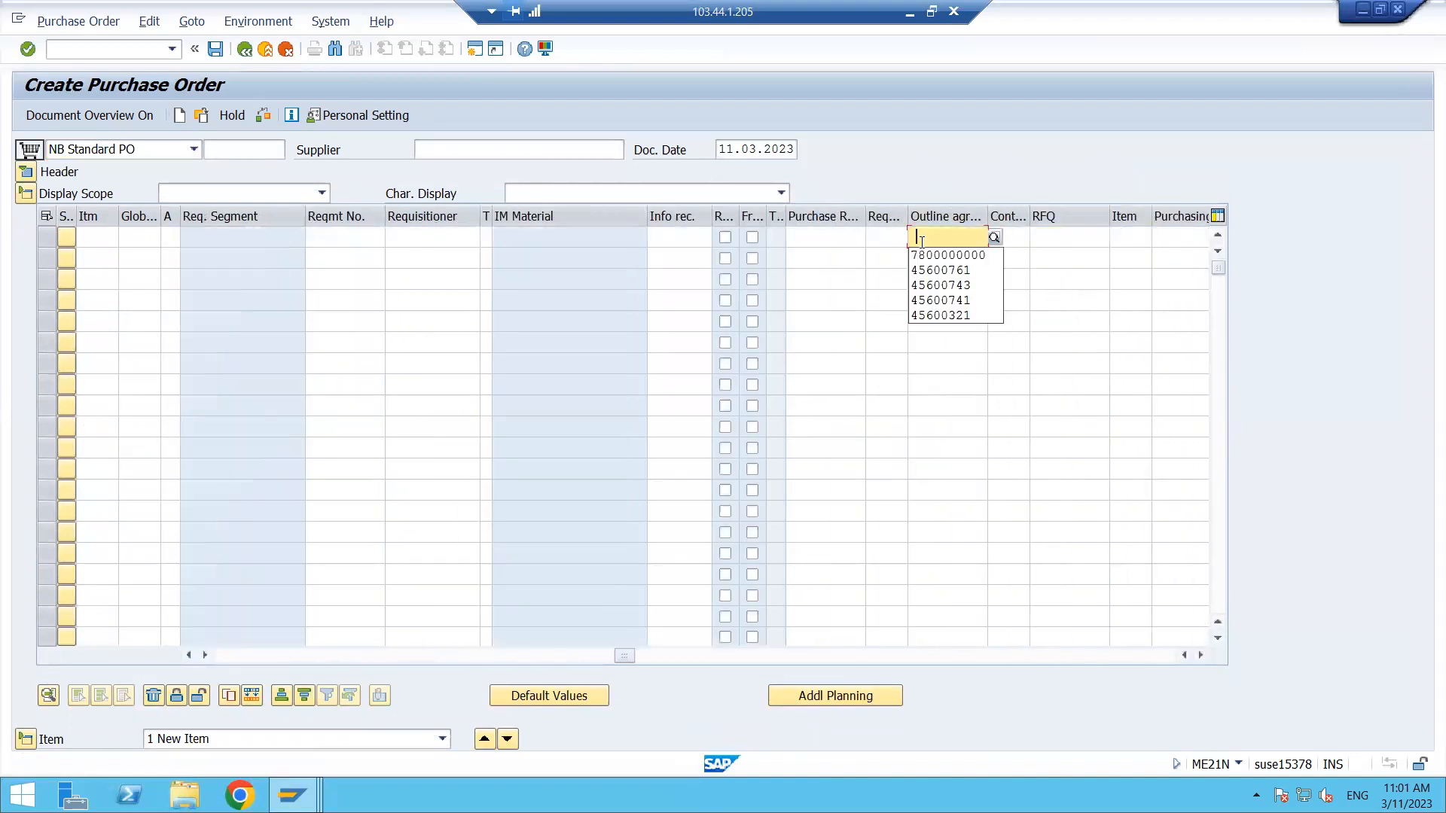
pyautogui.hotkey('ctrl', 'v')
pyautogui.click(1014, 238)
pyautogui.write('10')
pyautogui.press('Return')
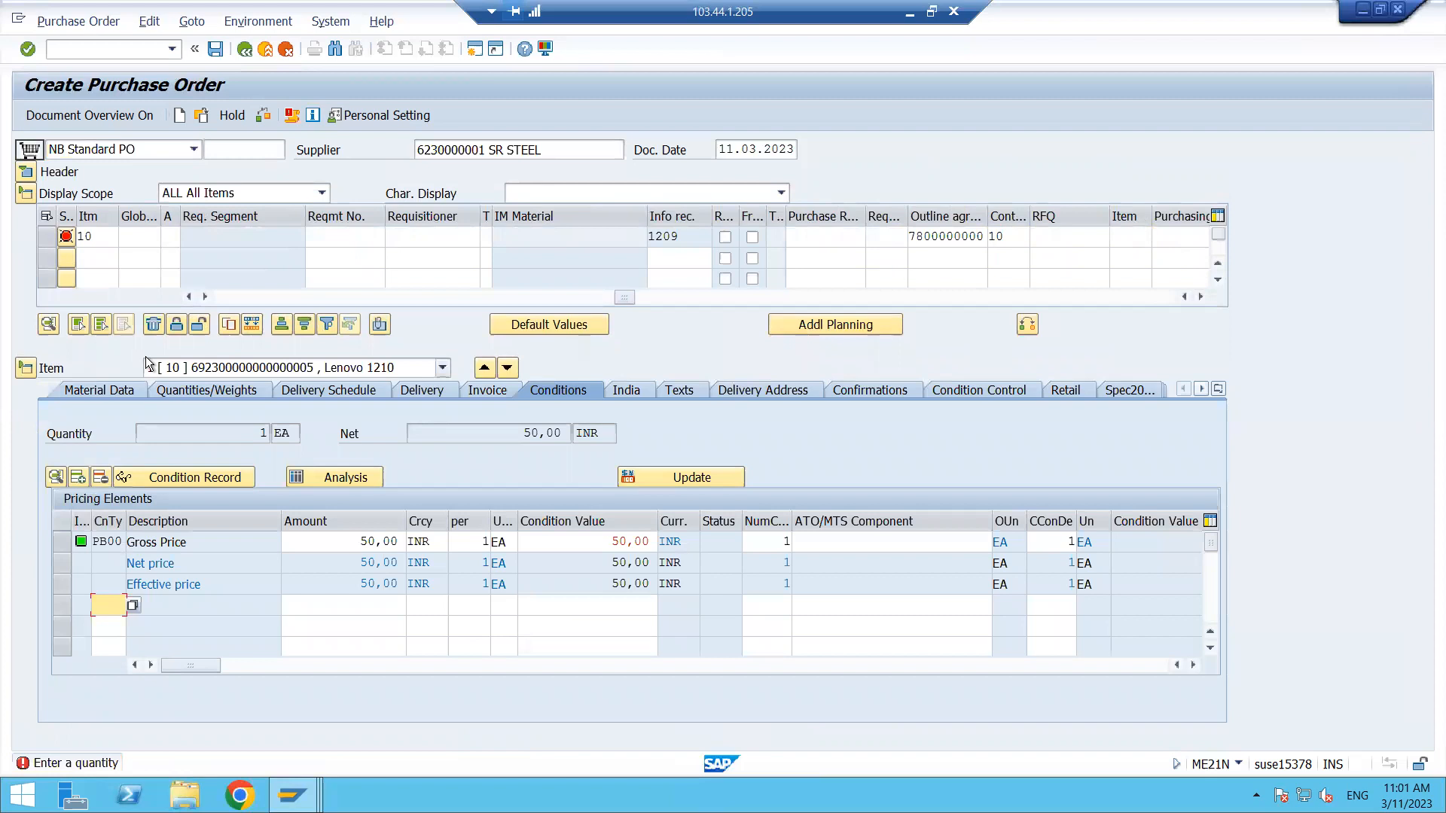
# - Set item 10's PO quantity to 200 and save the purchase order
pyautogui.click(105, 239)
pyautogui.press('Tab')
pyautogui.press('Tab')
pyautogui.press('Tab')
pyautogui.press('Tab')
pyautogui.press('Tab')
pyautogui.press('Tab')
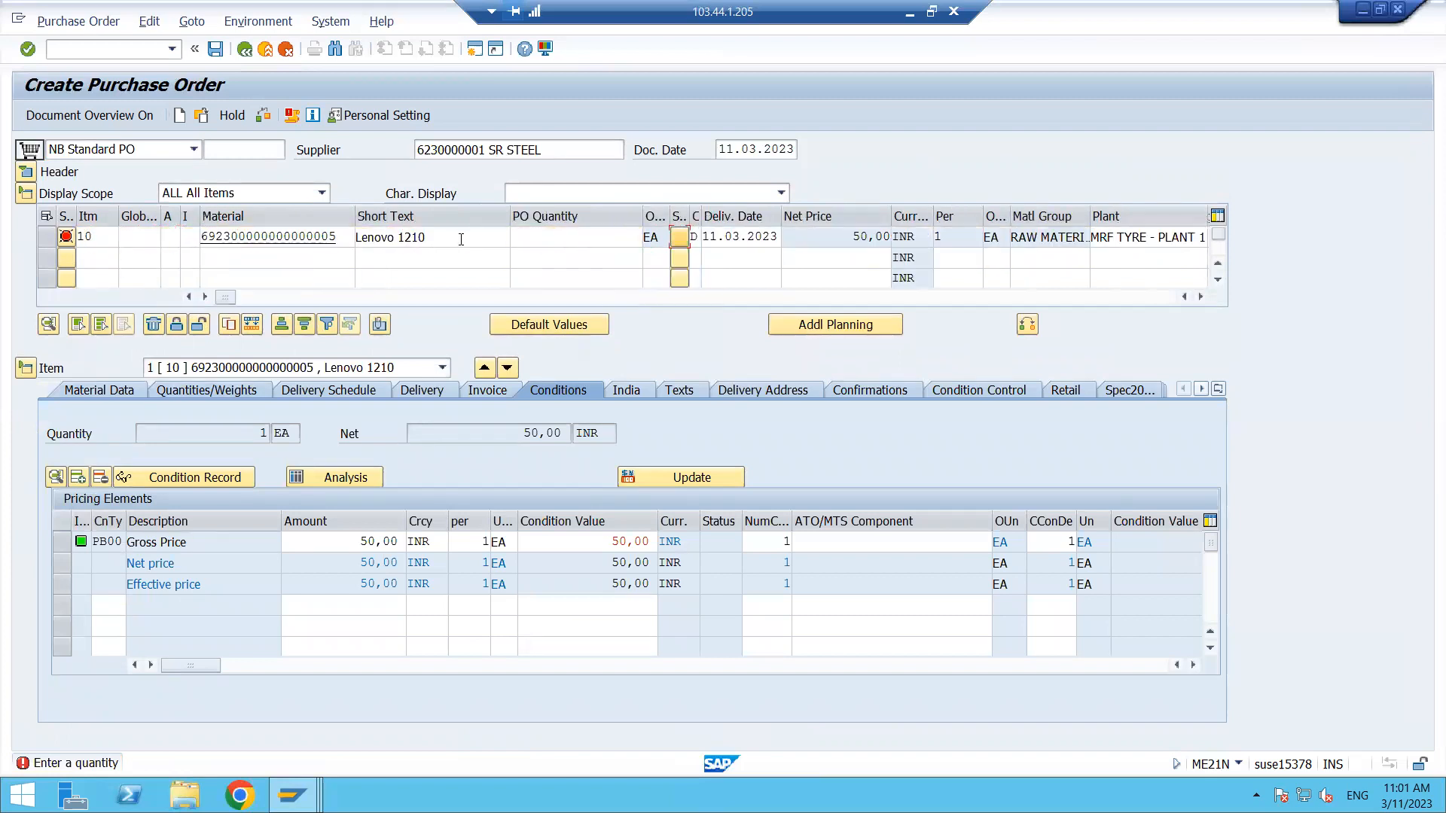
pyautogui.click(543, 234)
pyautogui.write('200')
pyautogui.press('Return')
pyautogui.press('Return')
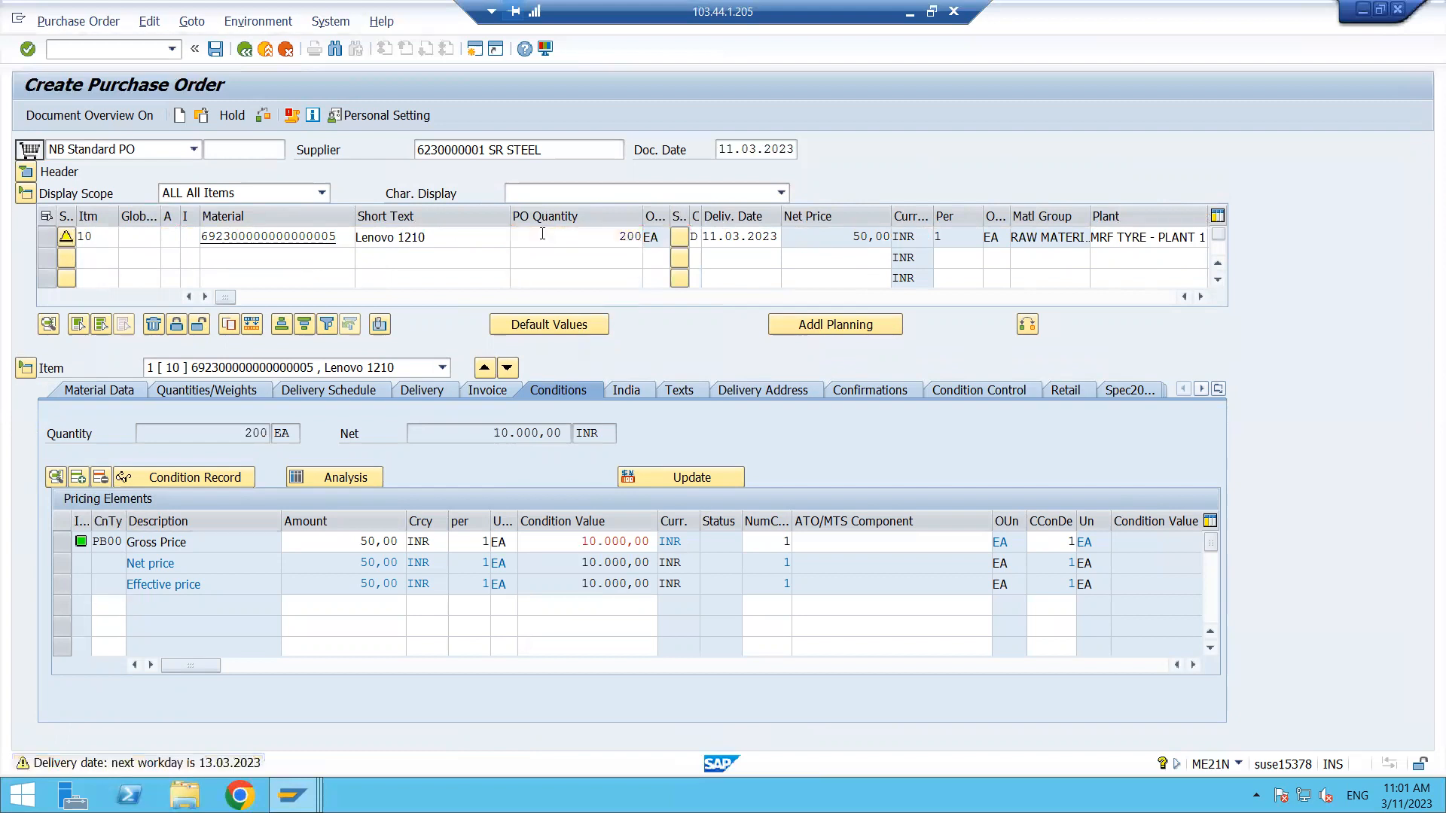
pyautogui.click(214, 50)
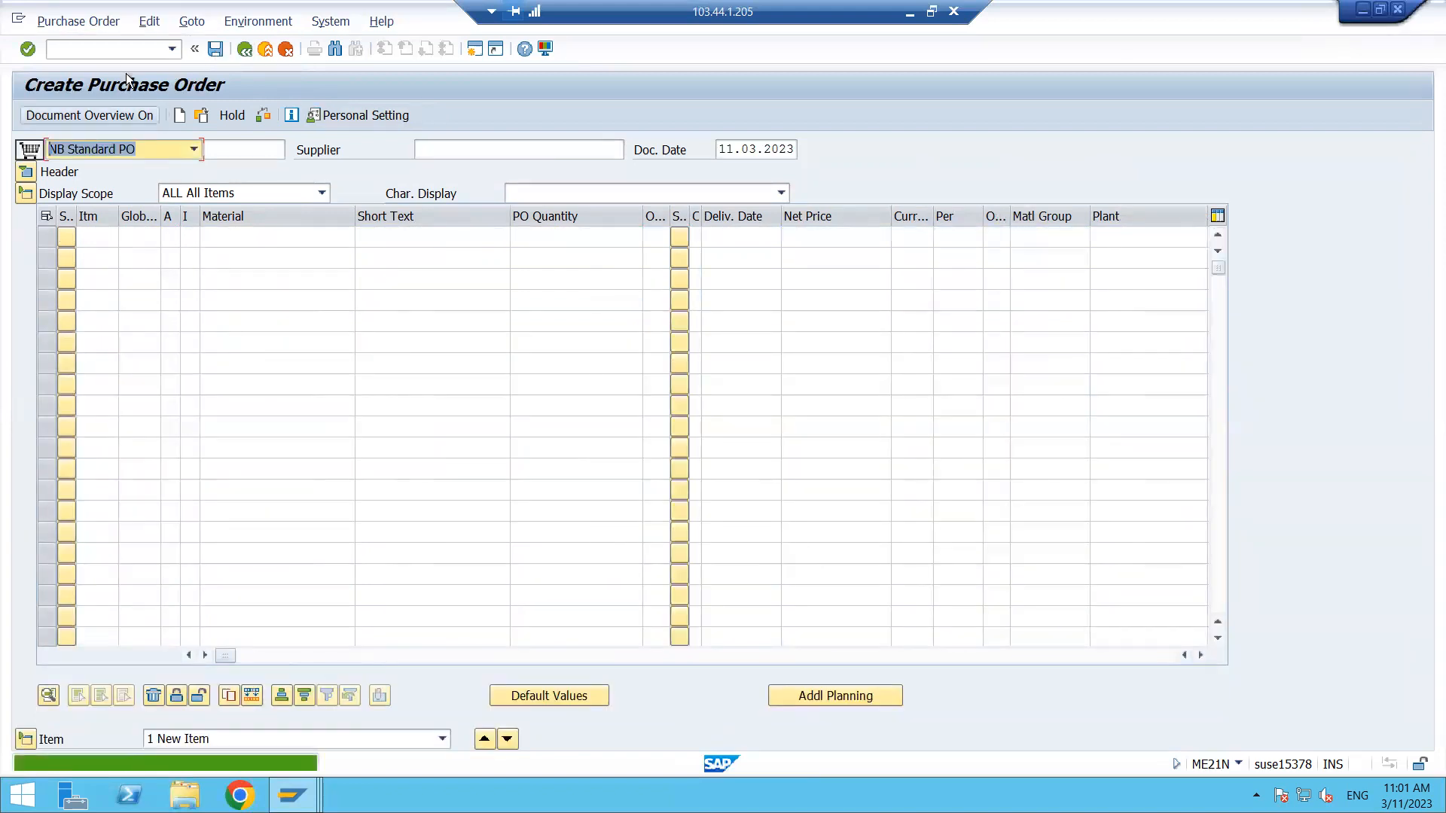
pyautogui.click(104, 238)
pyautogui.press('Tab')
pyautogui.press('Tab')
pyautogui.press('Tab')
pyautogui.press('Tab')
pyautogui.press('Tab')
pyautogui.press('Tab')
pyautogui.press('Tab')
pyautogui.press('Tab')
pyautogui.press('Tab')
pyautogui.press('Tab')
pyautogui.press('Tab')
pyautogui.press('Tab')
pyautogui.press('Tab')
pyautogui.press('Tab')
pyautogui.press('Tab')
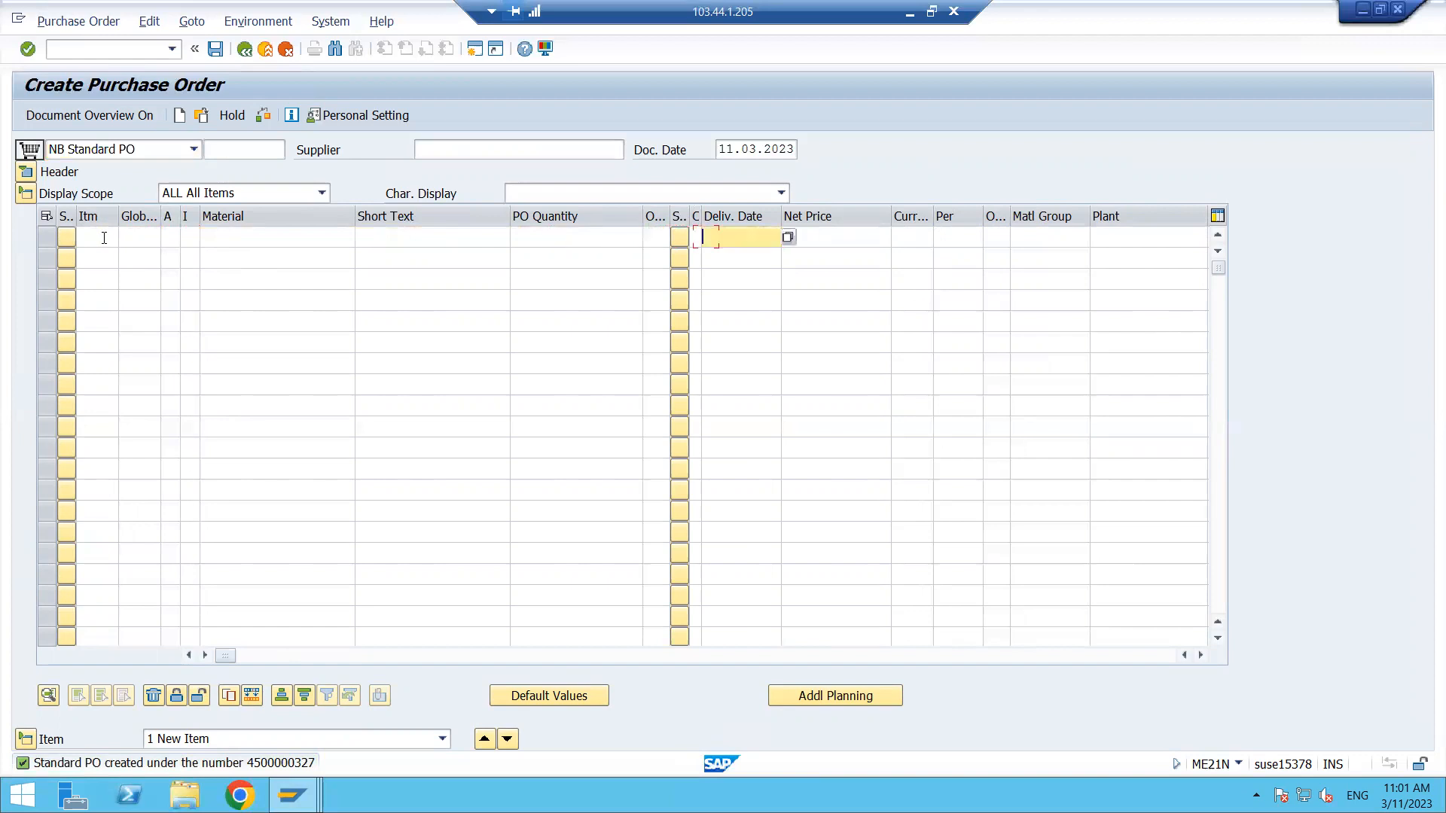
pyautogui.press('Tab')
pyautogui.press('Tab')
pyautogui.press('Tab')
pyautogui.press('Tab')
pyautogui.press('Tab')
pyautogui.press('Tab')
pyautogui.press('Tab')
pyautogui.press('Tab')
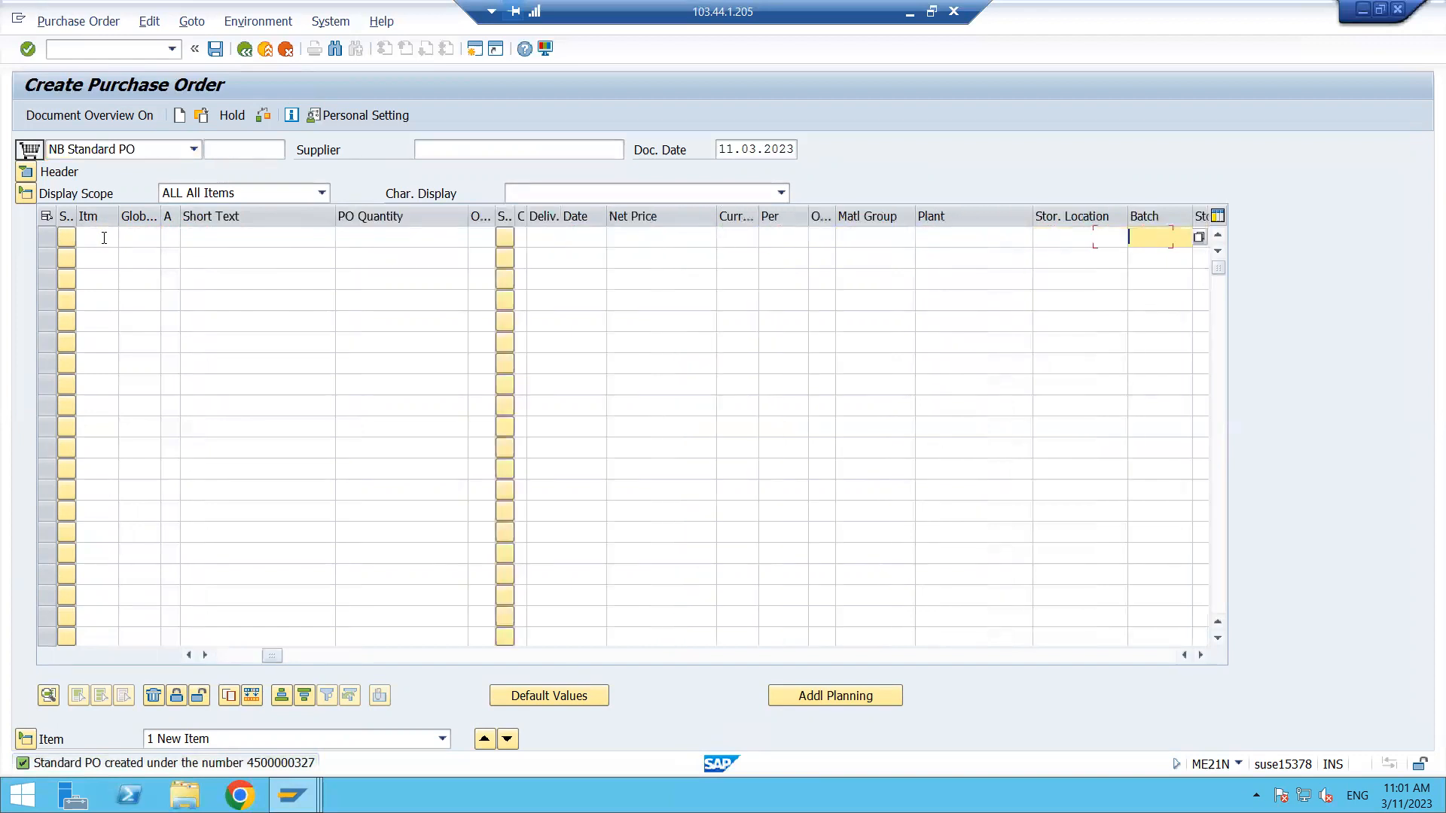
pyautogui.press('Tab')
pyautogui.press('Tab')
pyautogui.press('Tab')
pyautogui.press('Tab')
pyautogui.press('Tab')
pyautogui.press('Tab')
pyautogui.press('Tab')
pyautogui.press('Tab')
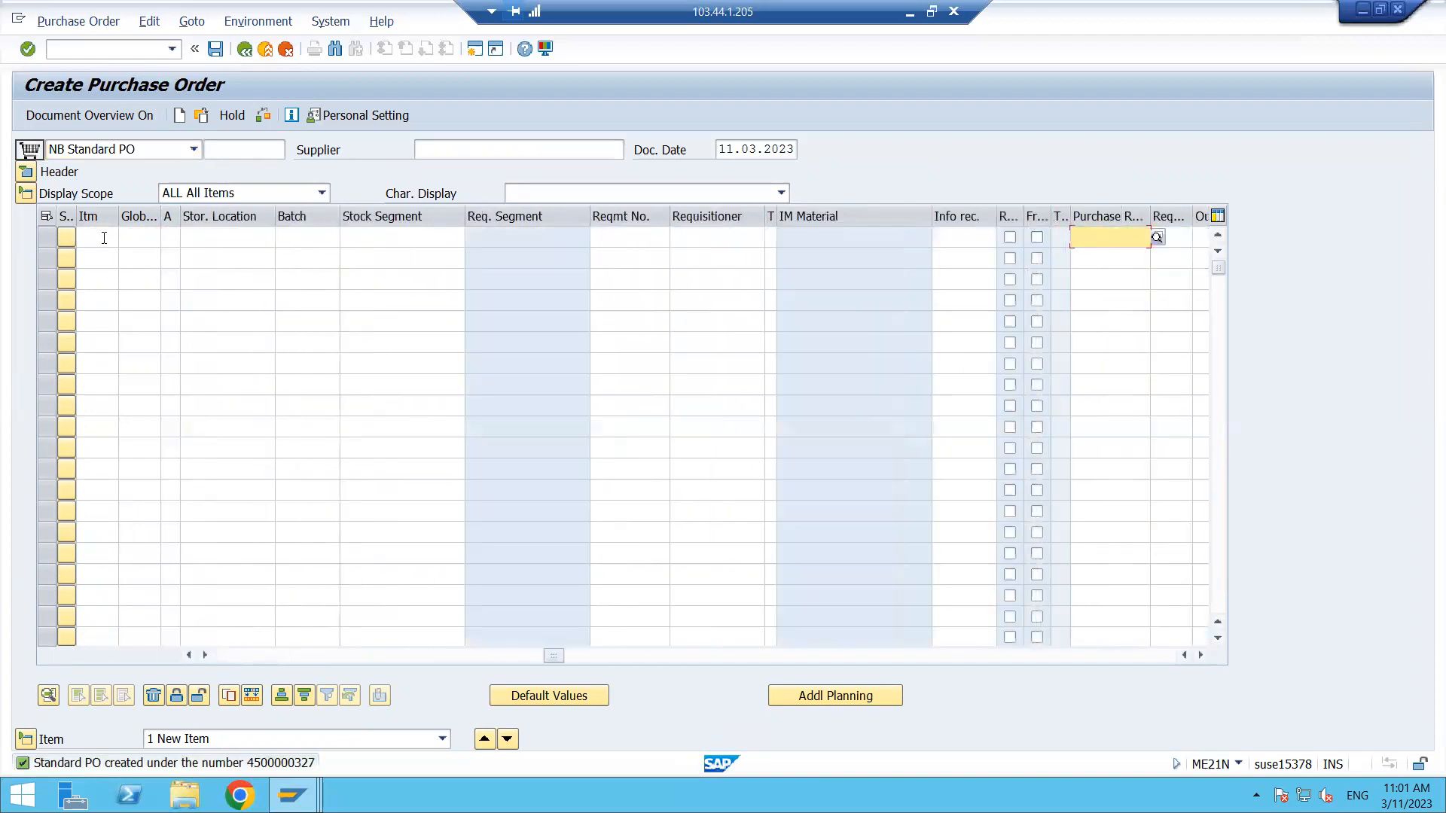
pyautogui.press('Tab')
pyautogui.press('Tab')
pyautogui.press('Tab')
pyautogui.press('Tab')
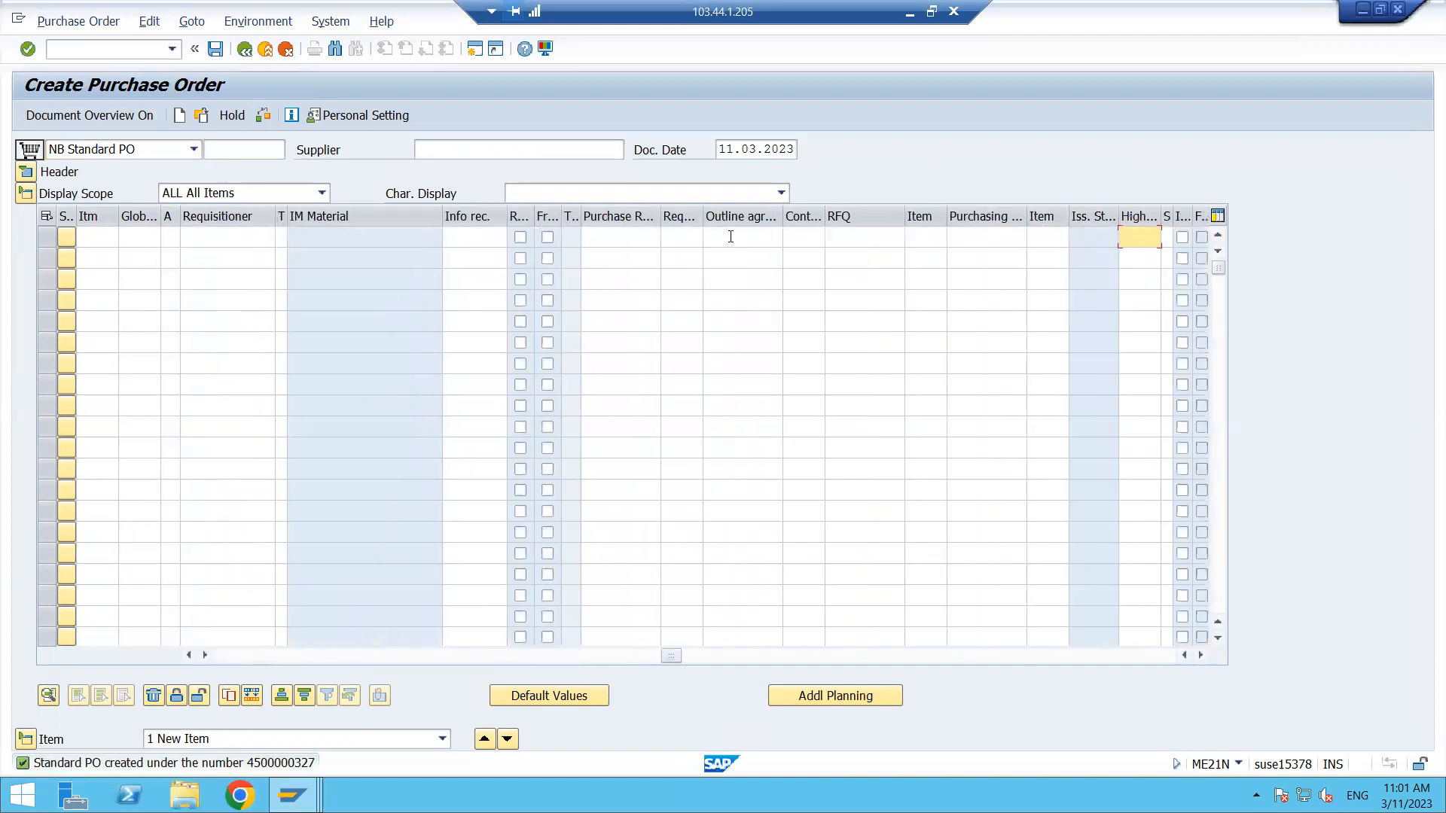
pyautogui.click(730, 237)
pyautogui.click(759, 256)
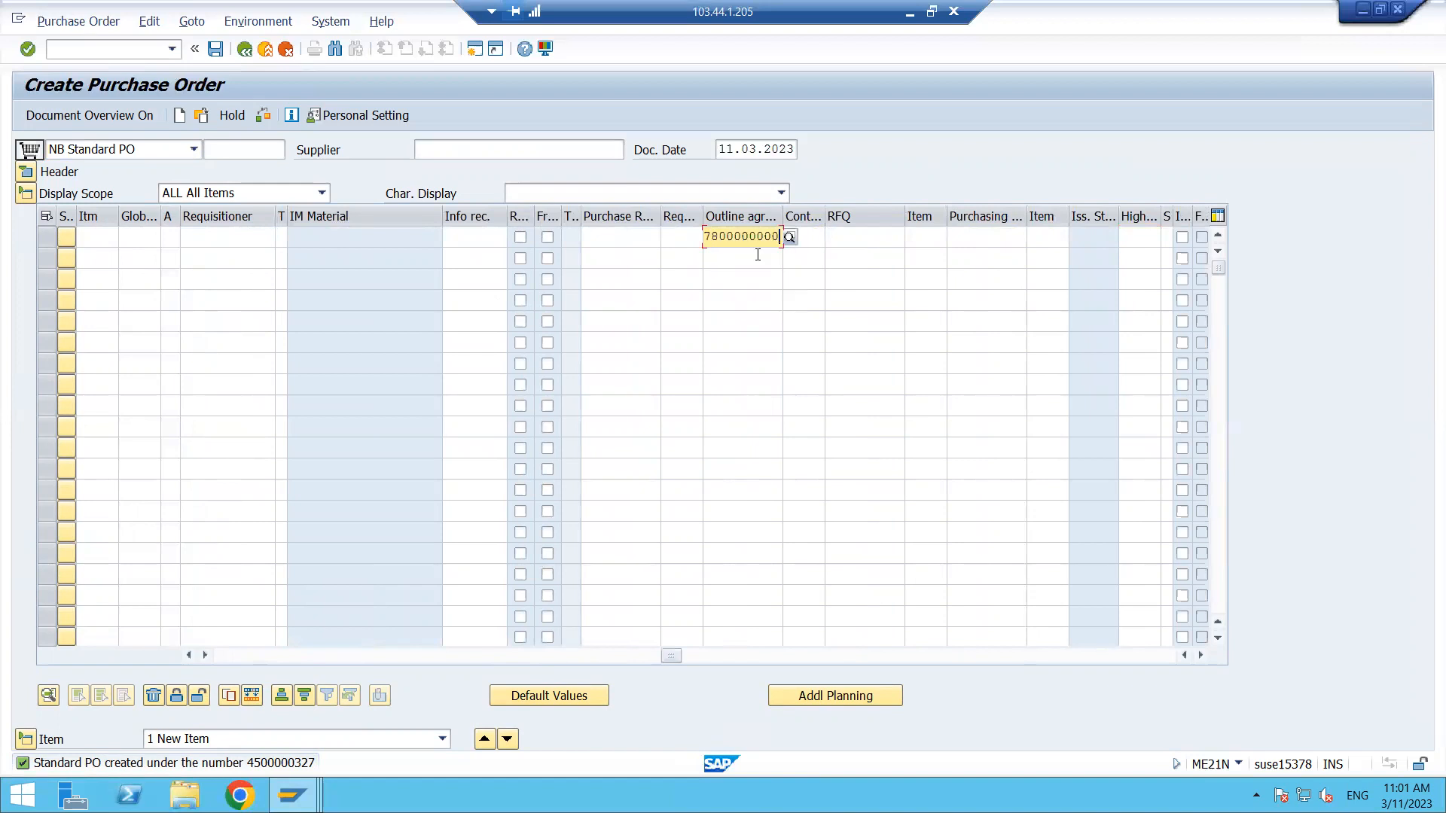
pyautogui.click(818, 236)
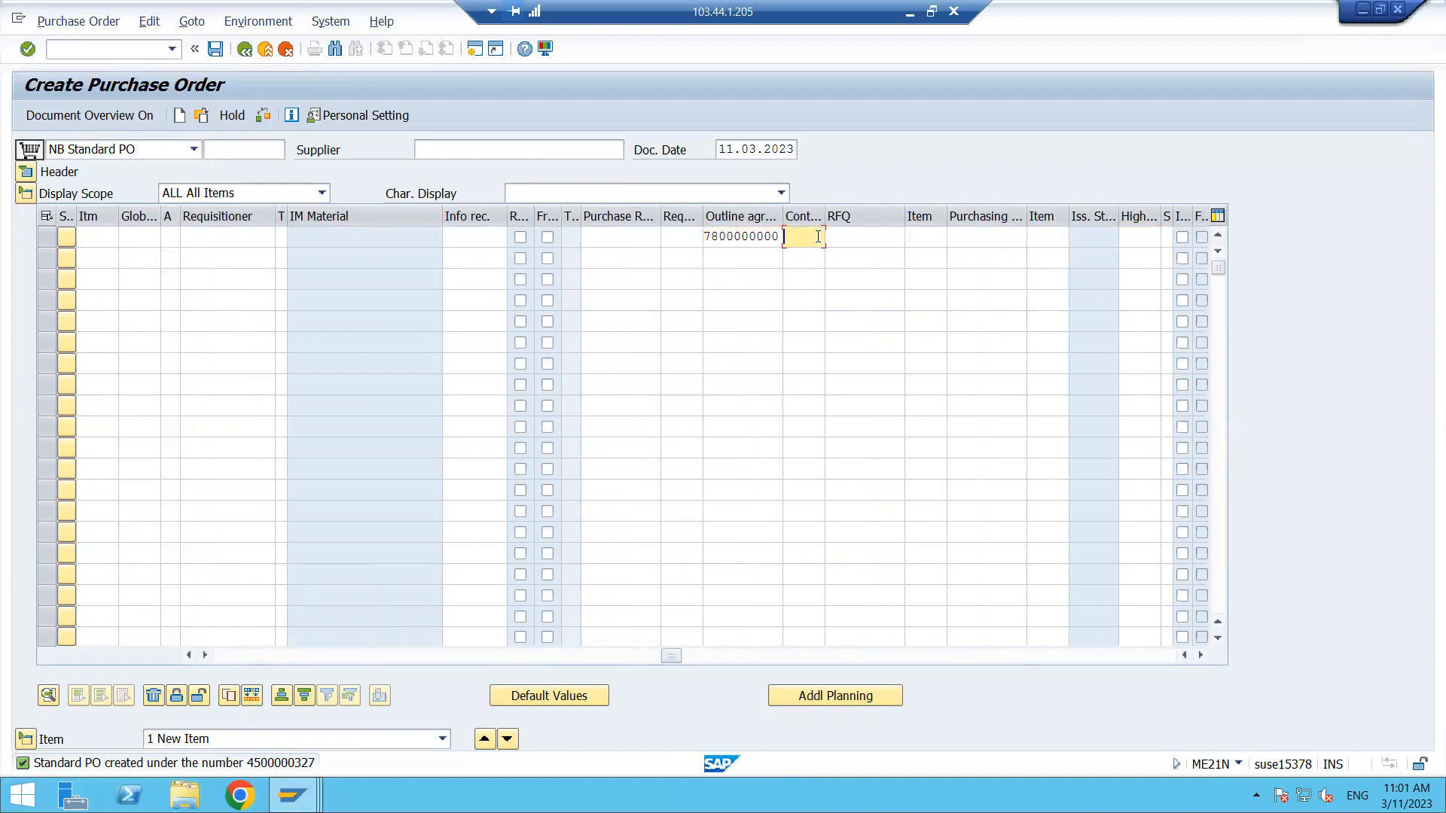
pyautogui.write('10')
pyautogui.press('Return')
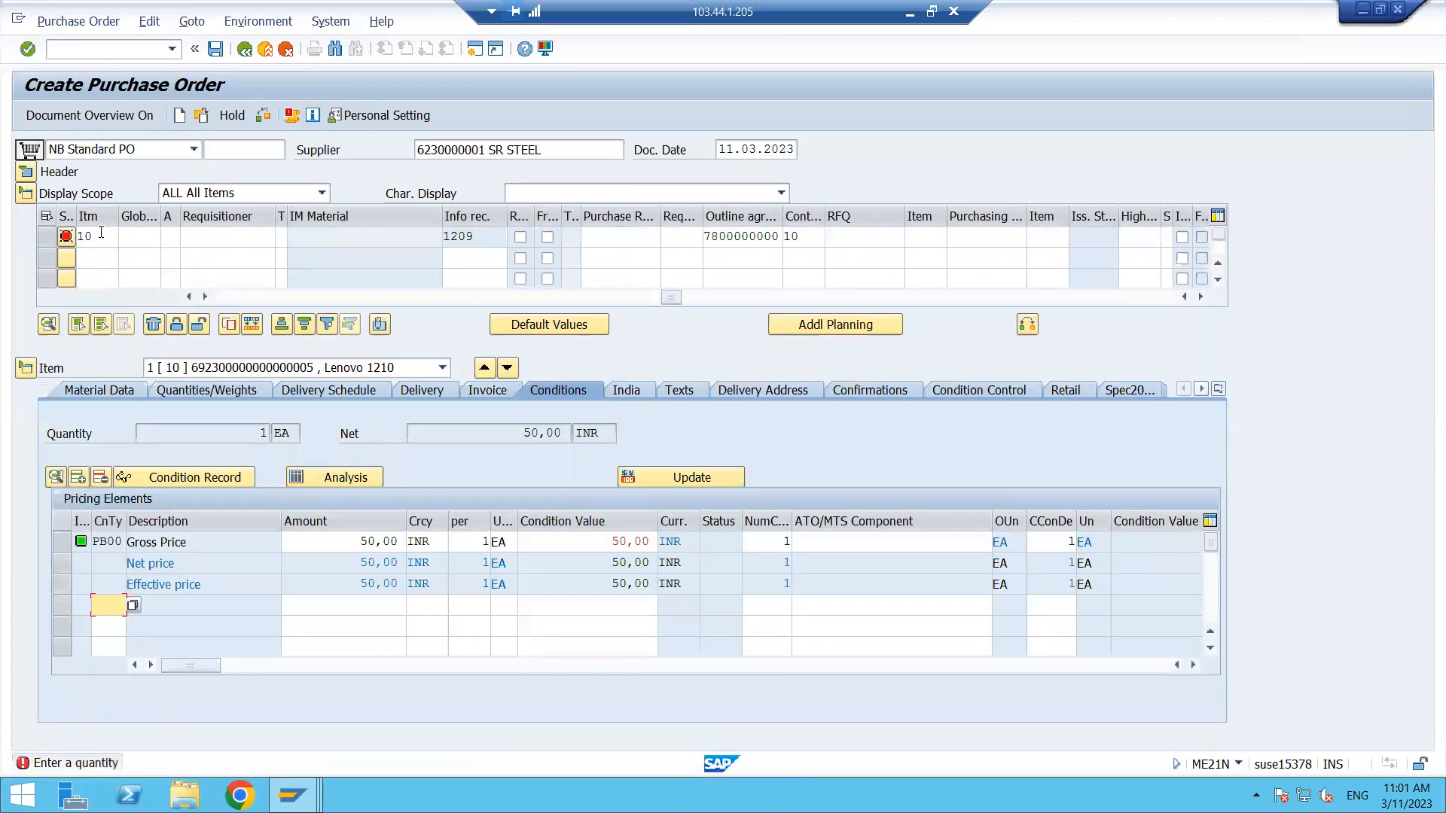
# - Enter a PO quantity of 200 for the item and save this second purchase order
pyautogui.write('200')
pyautogui.press('Return')
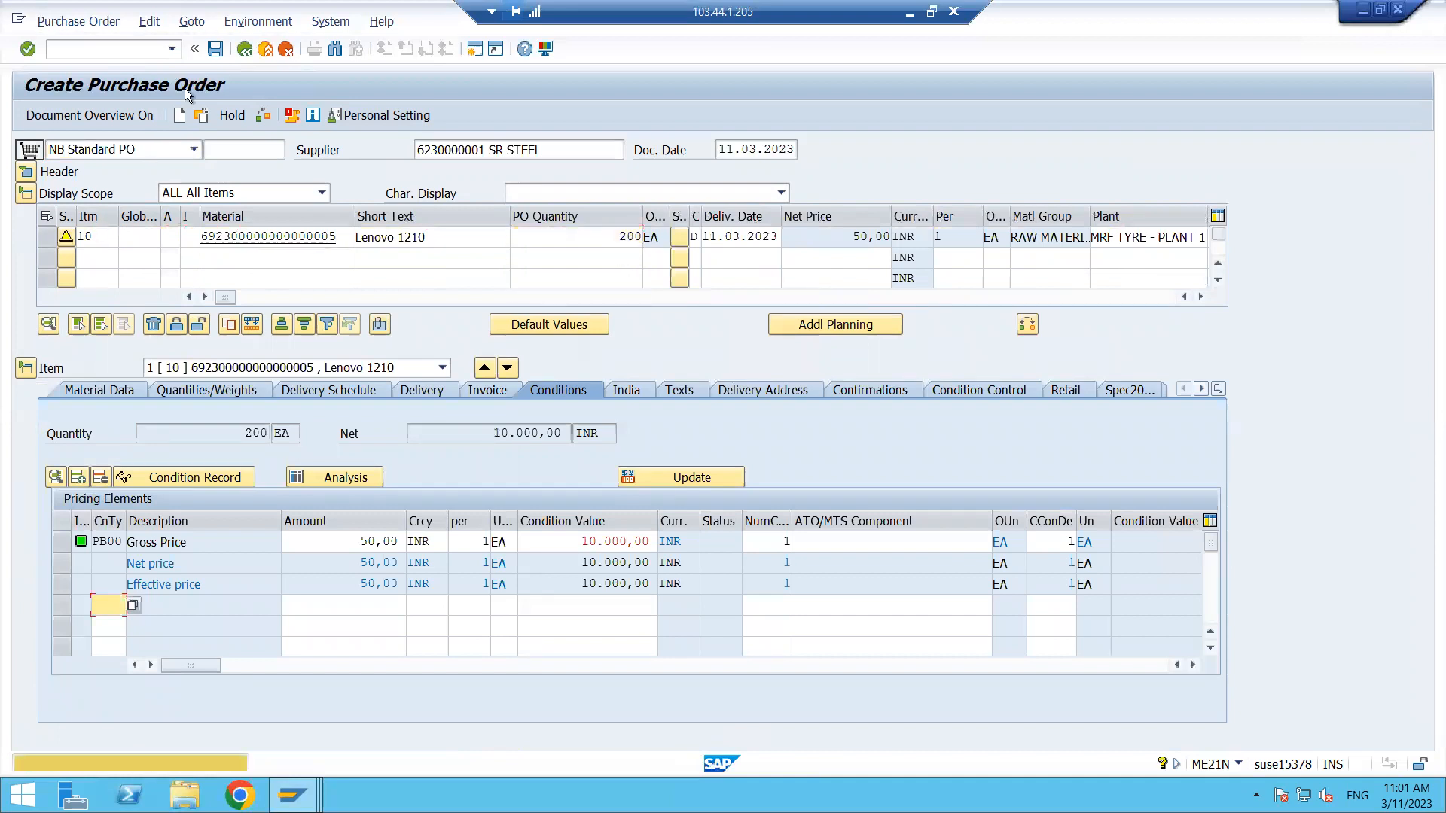
pyautogui.click(216, 48)
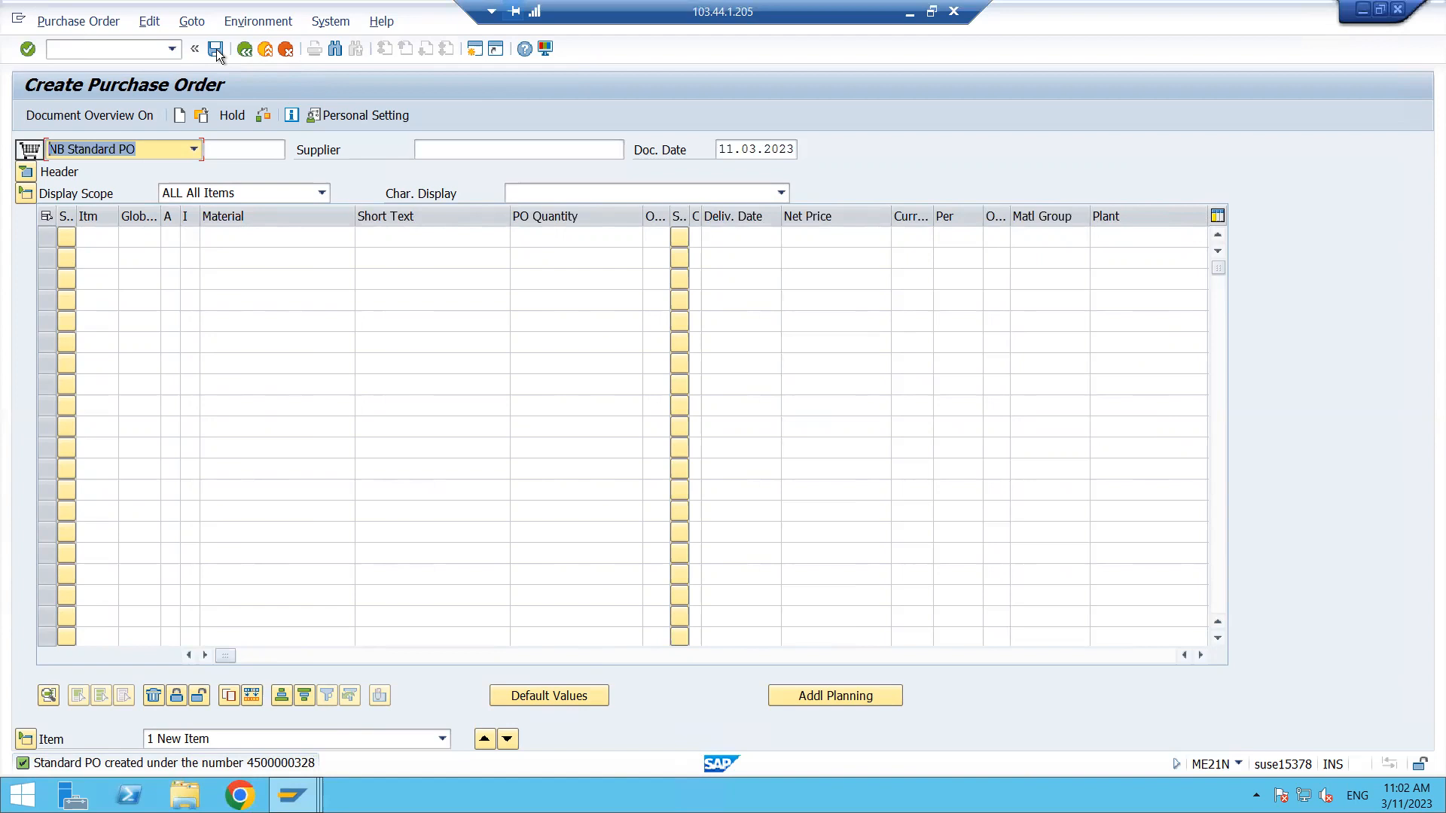
pyautogui.click(70, 52)
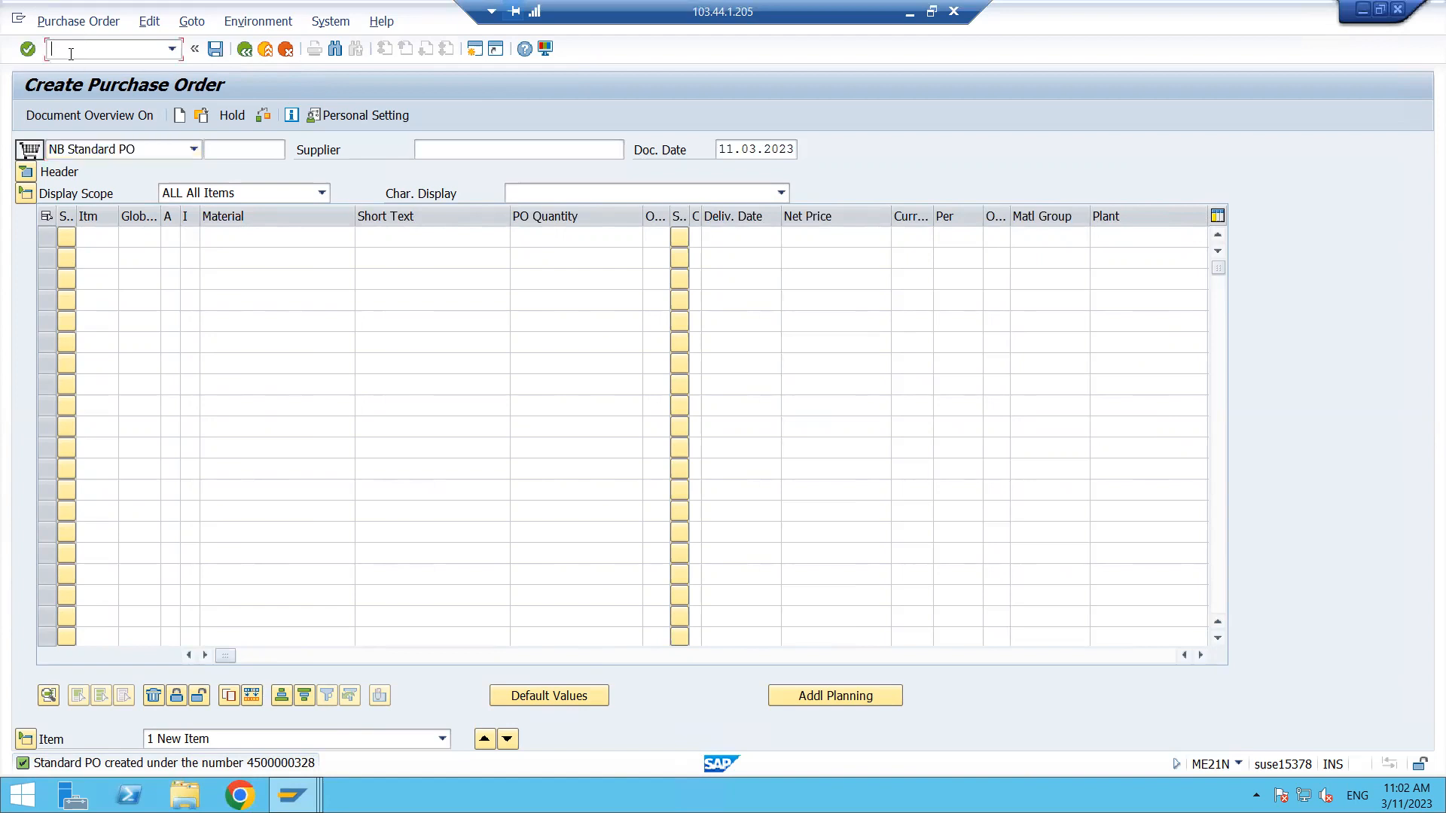
pyautogui.write('/NME32K')
pyautogui.press('Return')
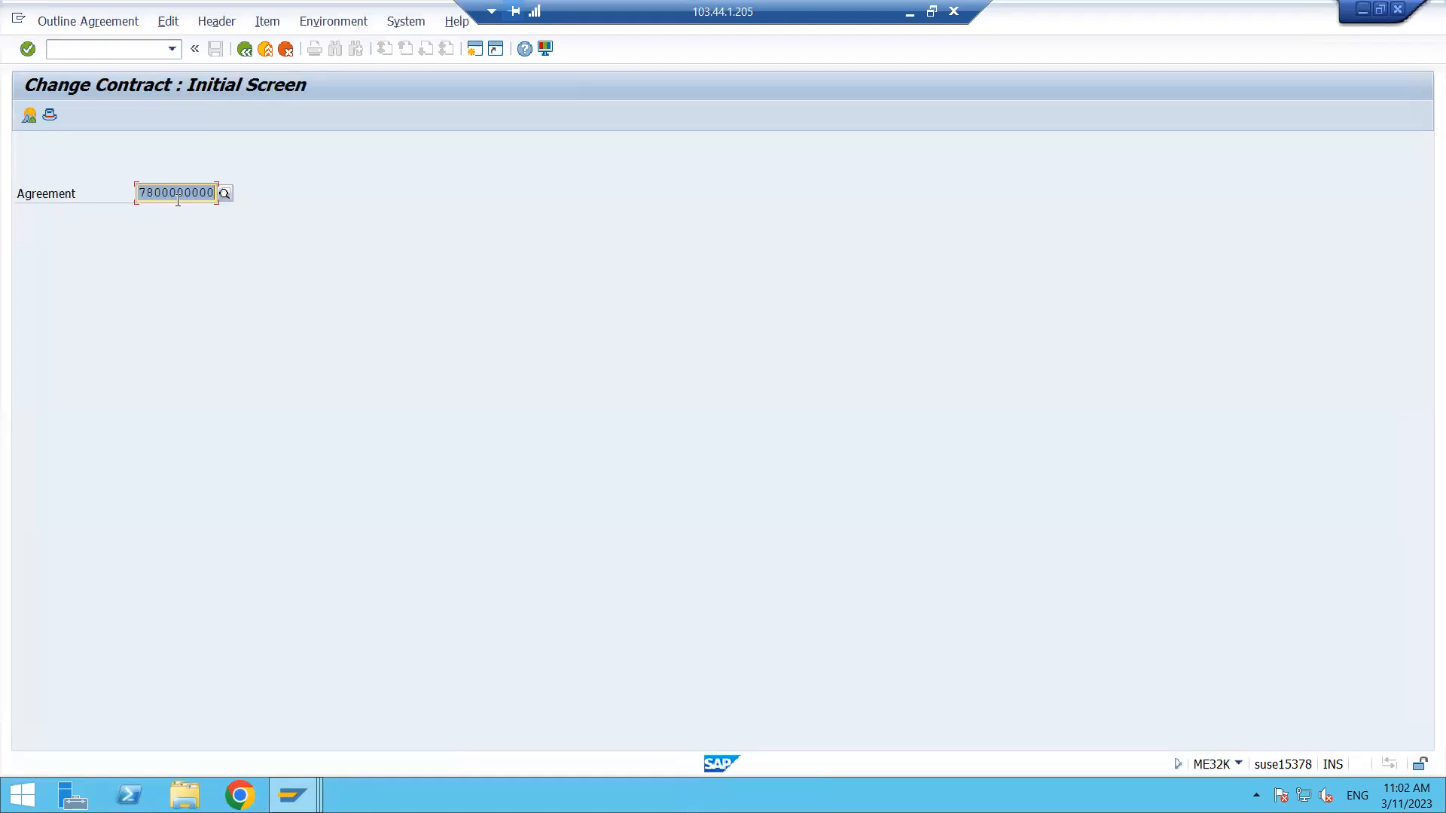
pyautogui.press('Return')
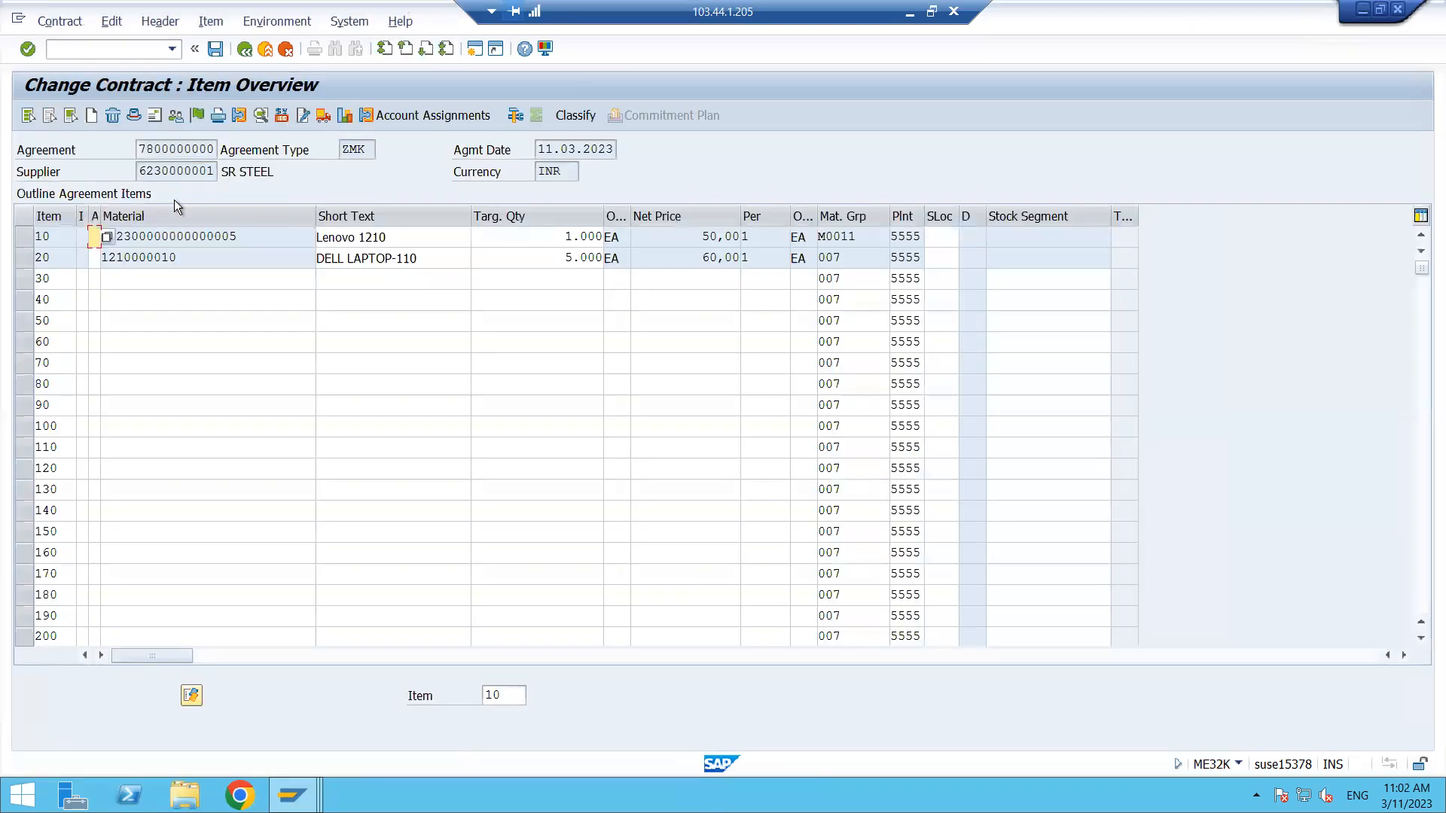
pyautogui.click(24, 238)
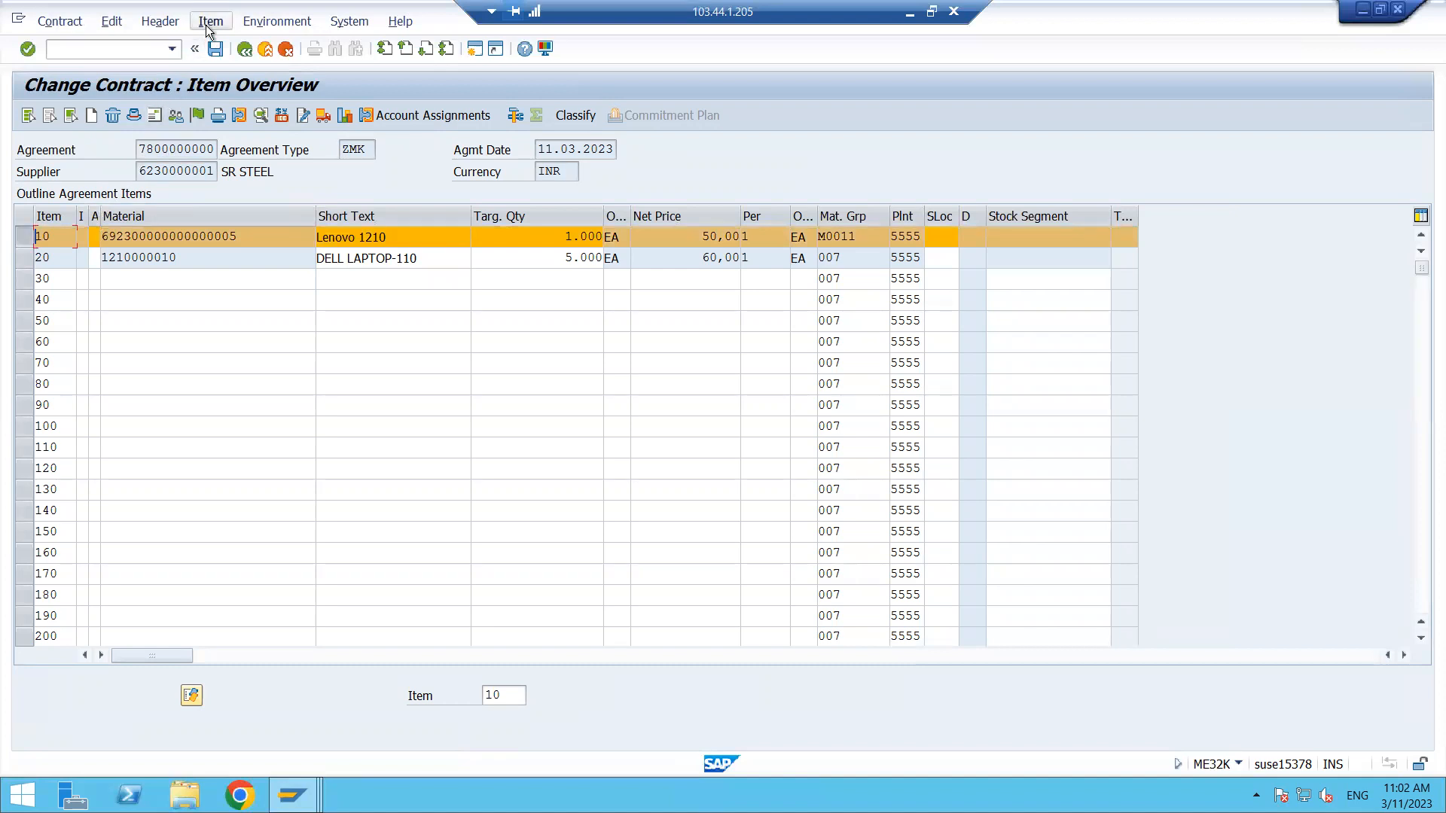
pyautogui.click(209, 27)
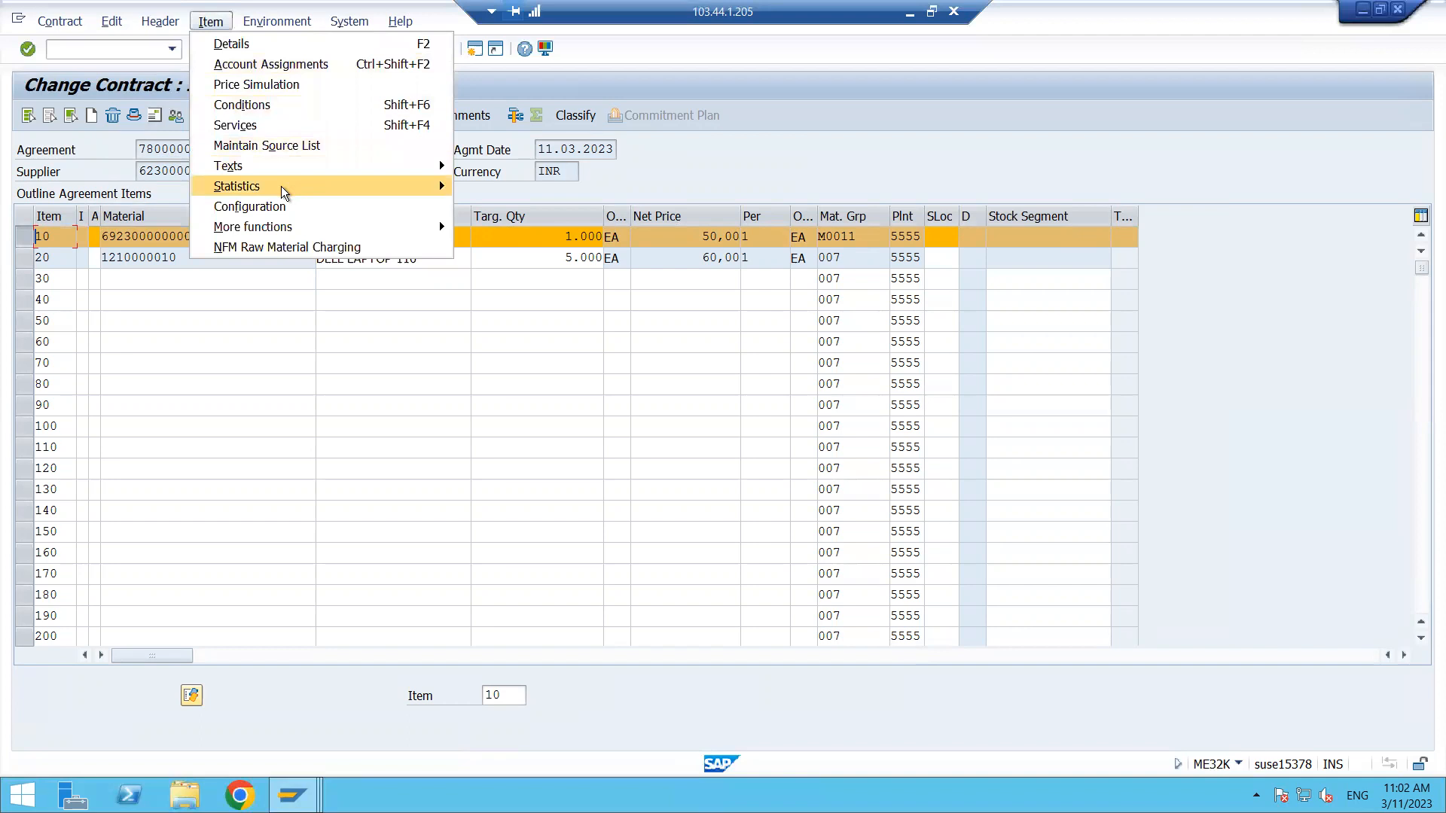
pyautogui.moveTo(282, 188)
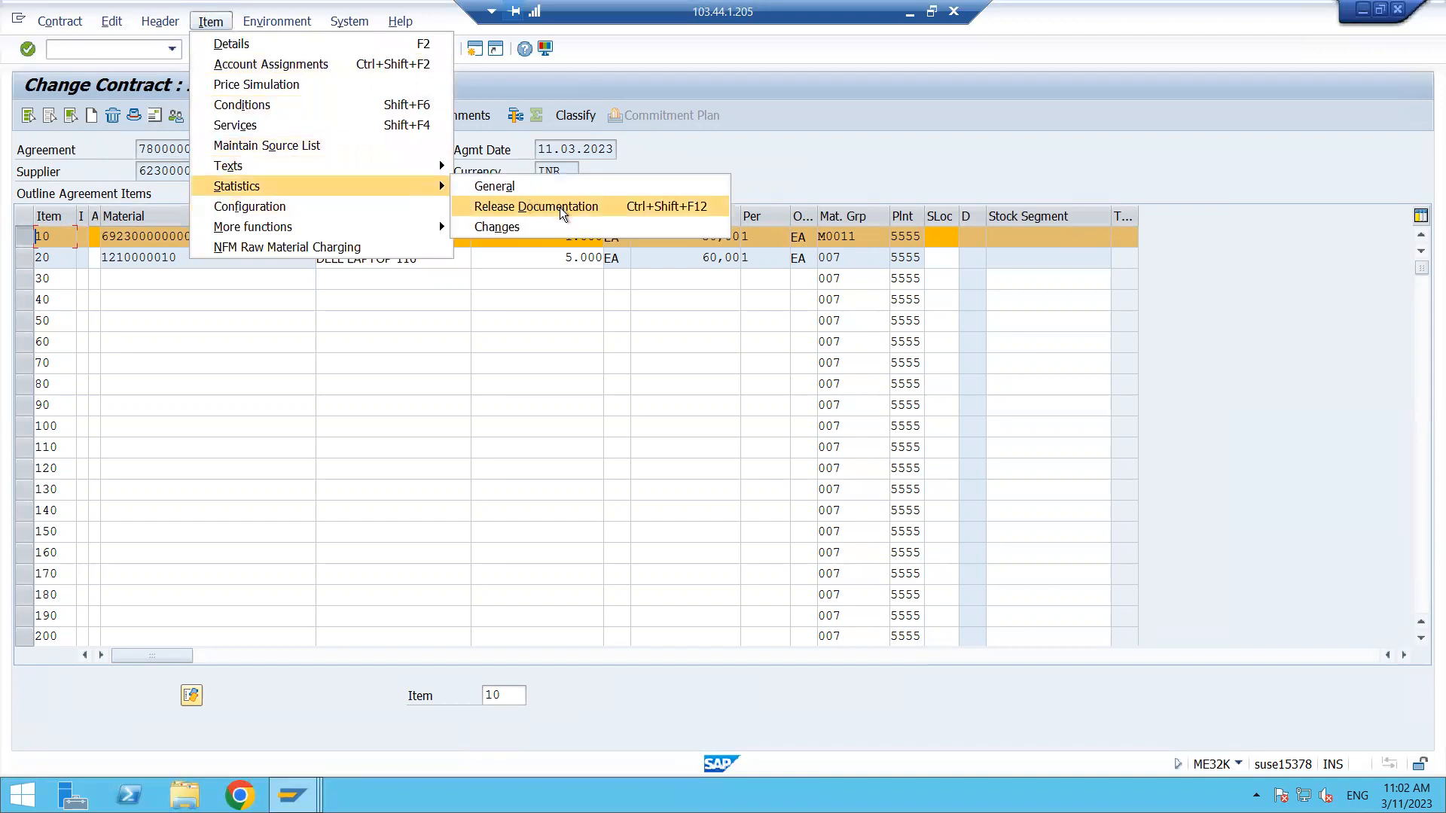
pyautogui.click(617, 206)
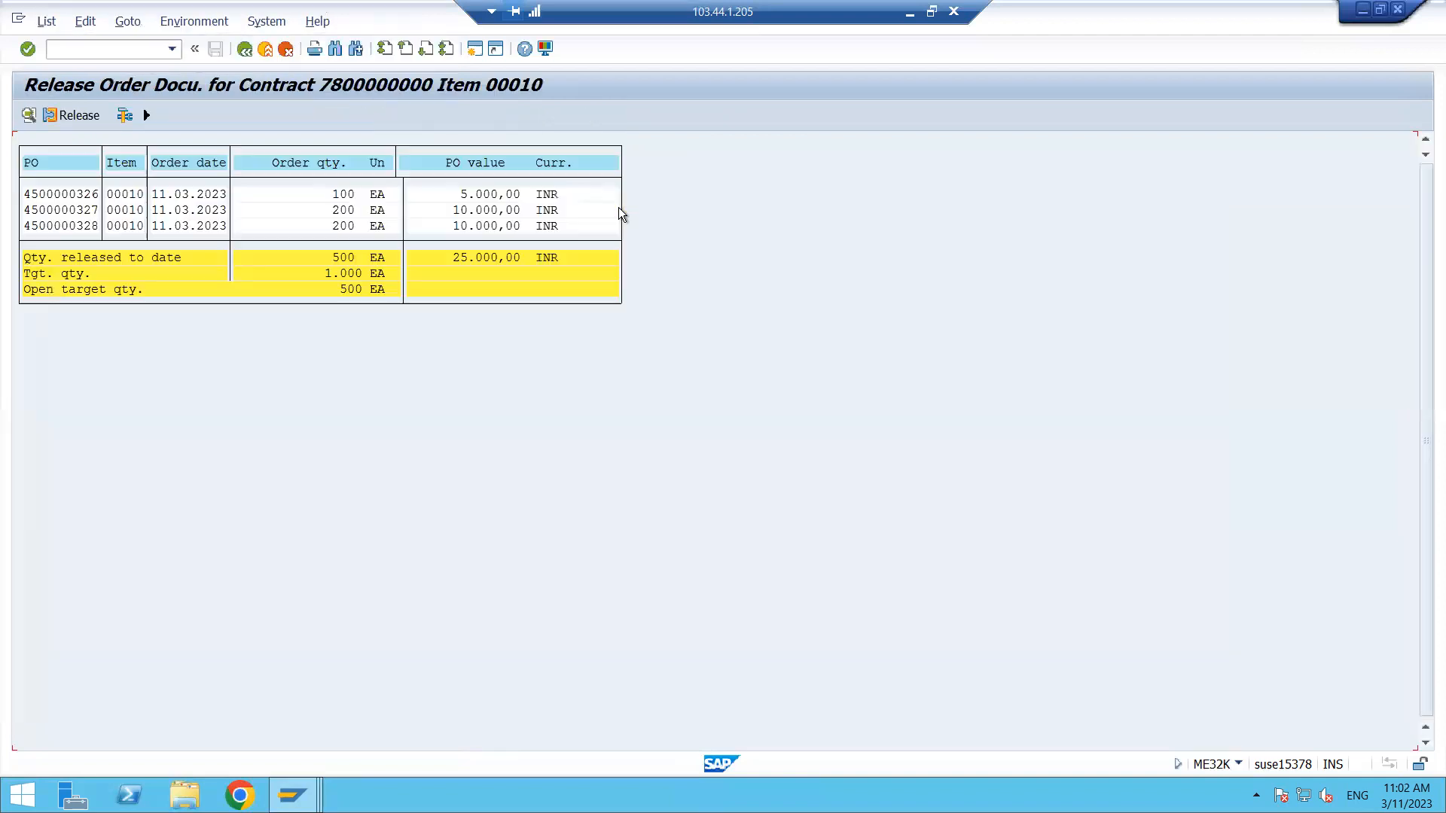